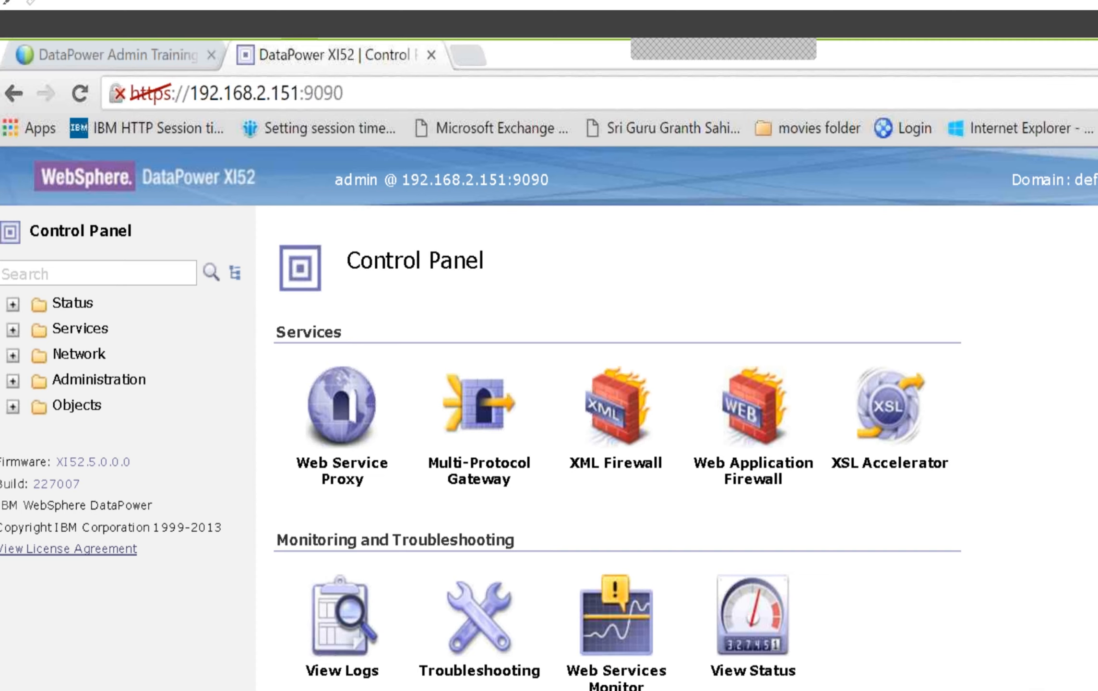
{"action": "left_click", "coordinate": [46, 61]}
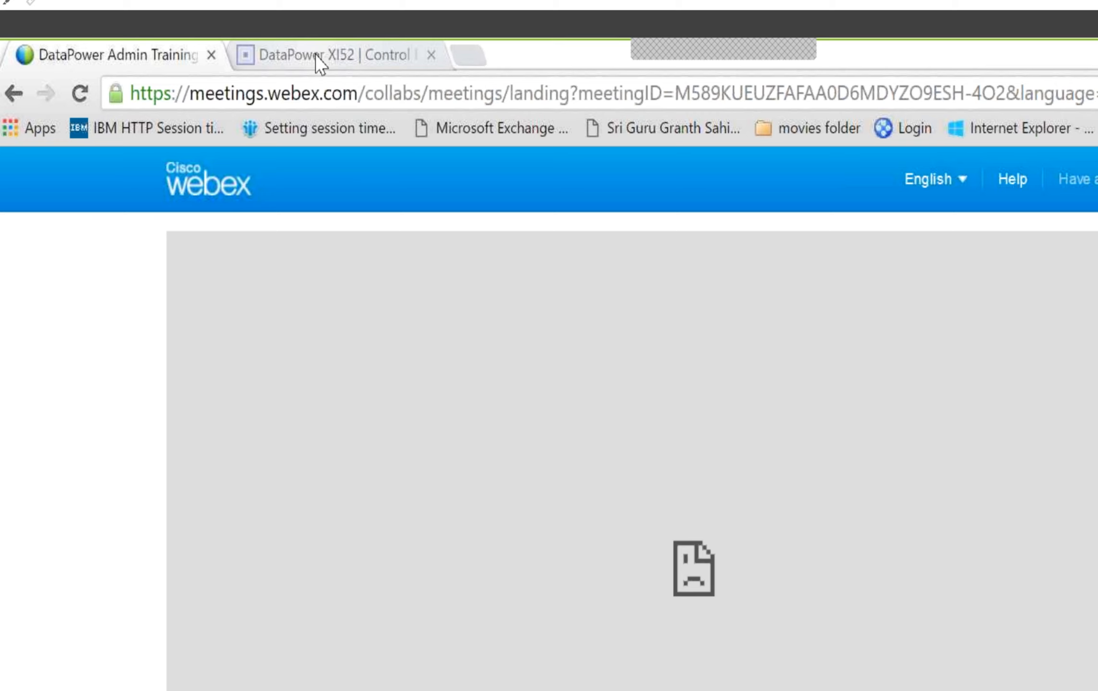
{"action": "left_click", "coordinate": [321, 62]}
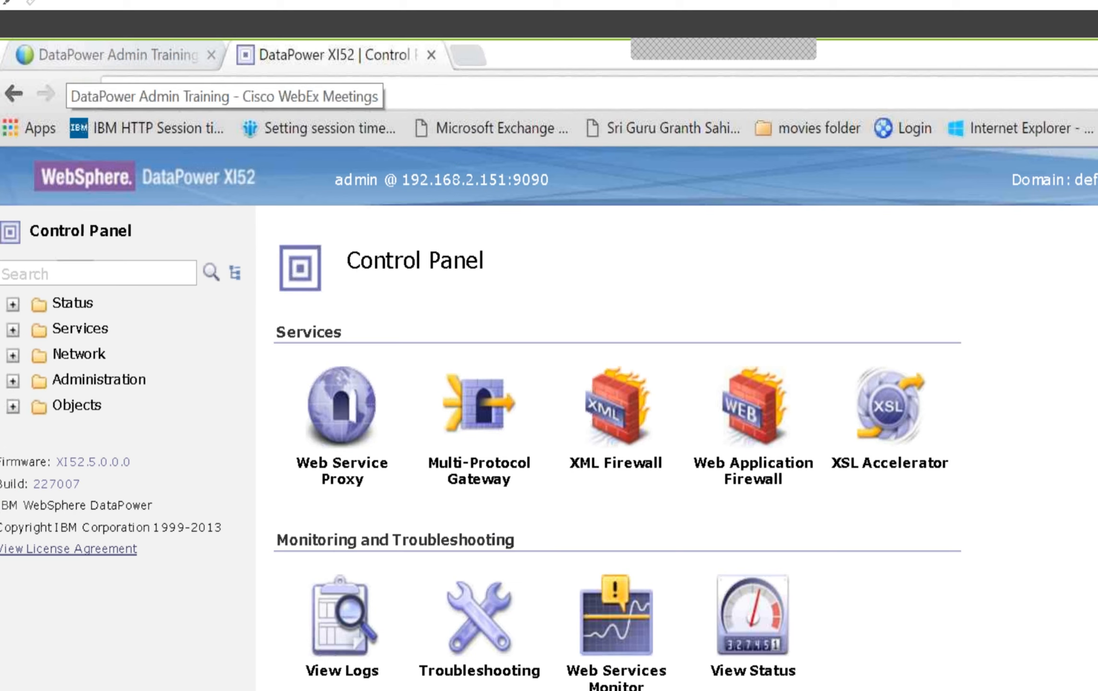
{"action": "left_click", "coordinate": [72, 55]}
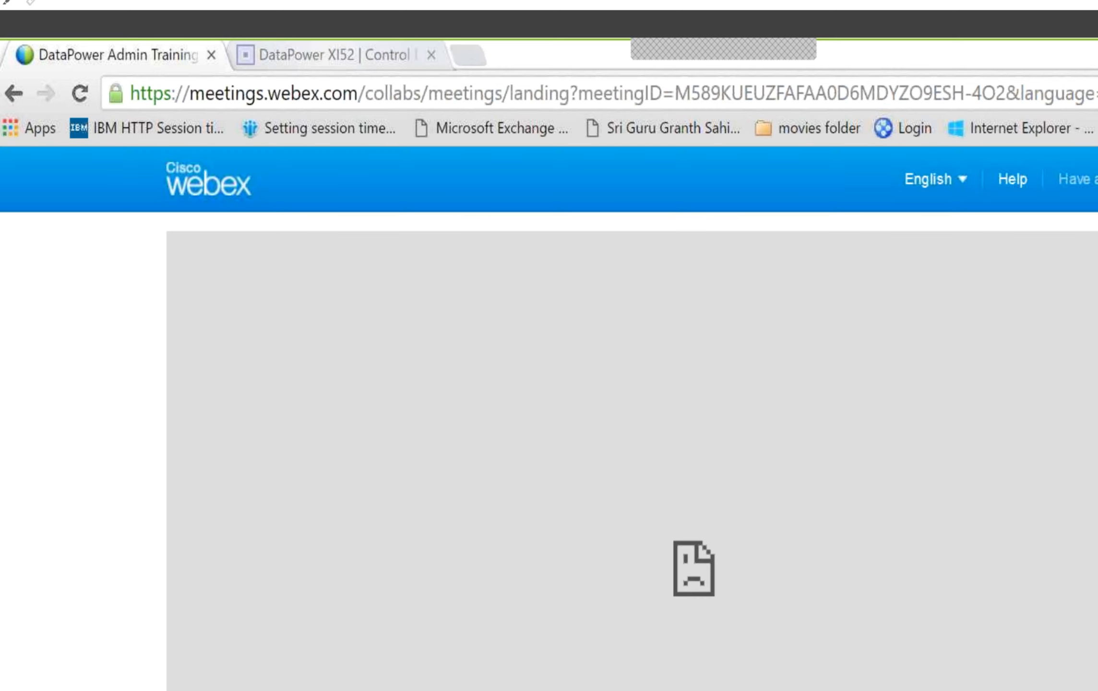
{"action": "left_click", "coordinate": [331, 54]}
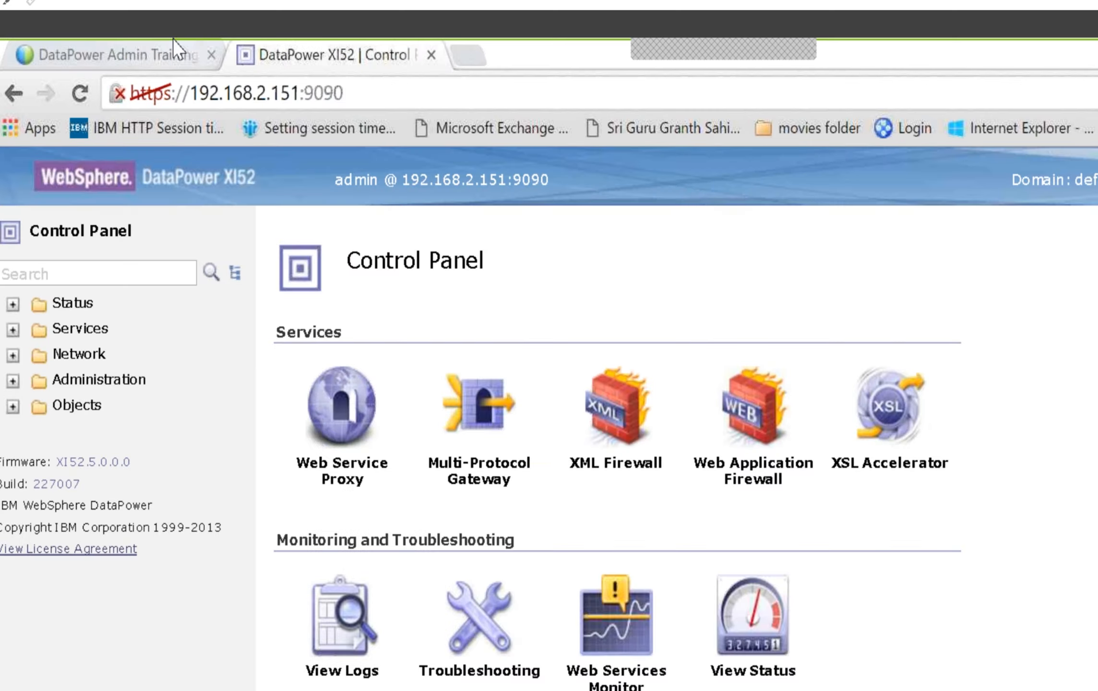
{"action": "left_click", "coordinate": [178, 50]}
{"action": "left_click", "coordinate": [332, 94]}
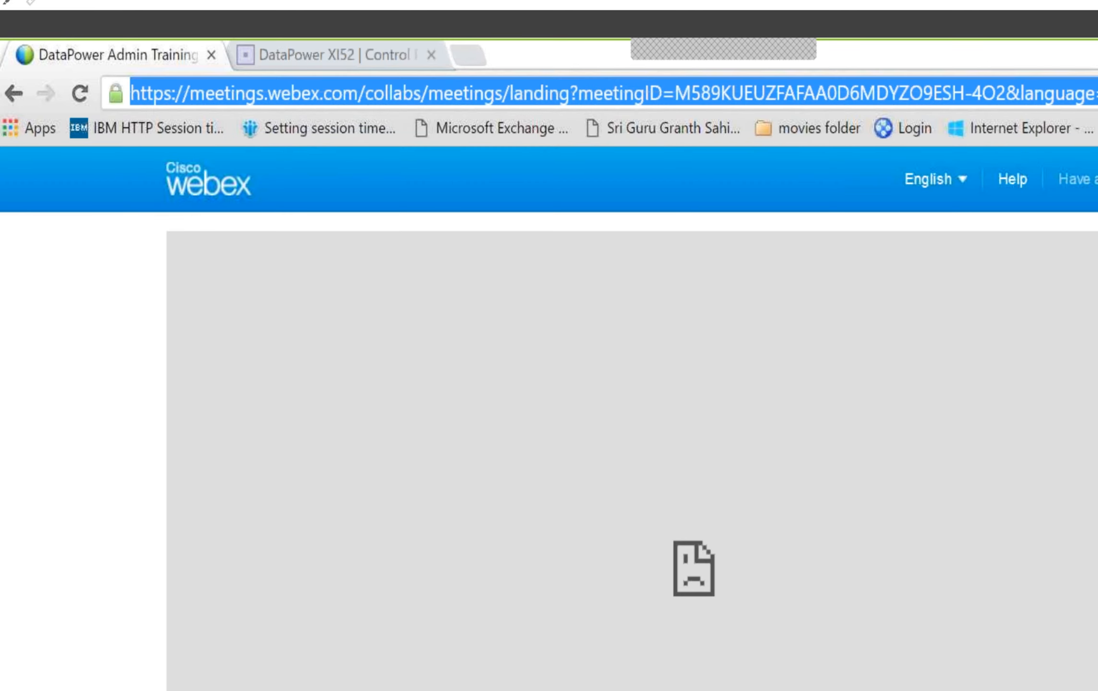
{"action": "key", "text": "Return"}
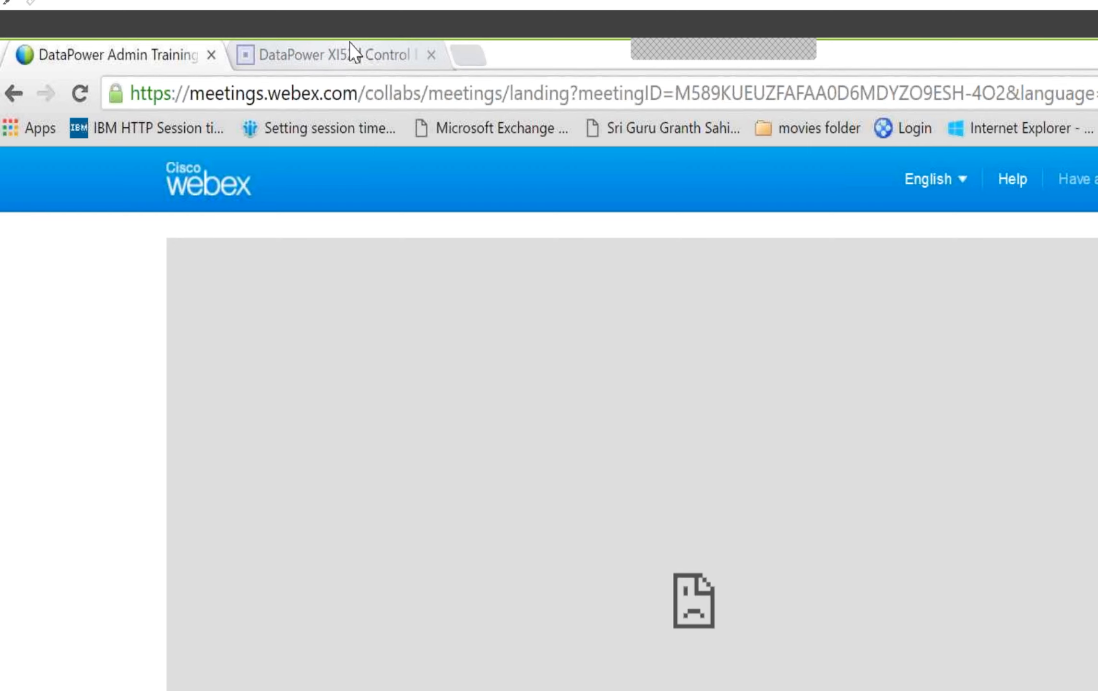
{"action": "left_click", "coordinate": [354, 52]}
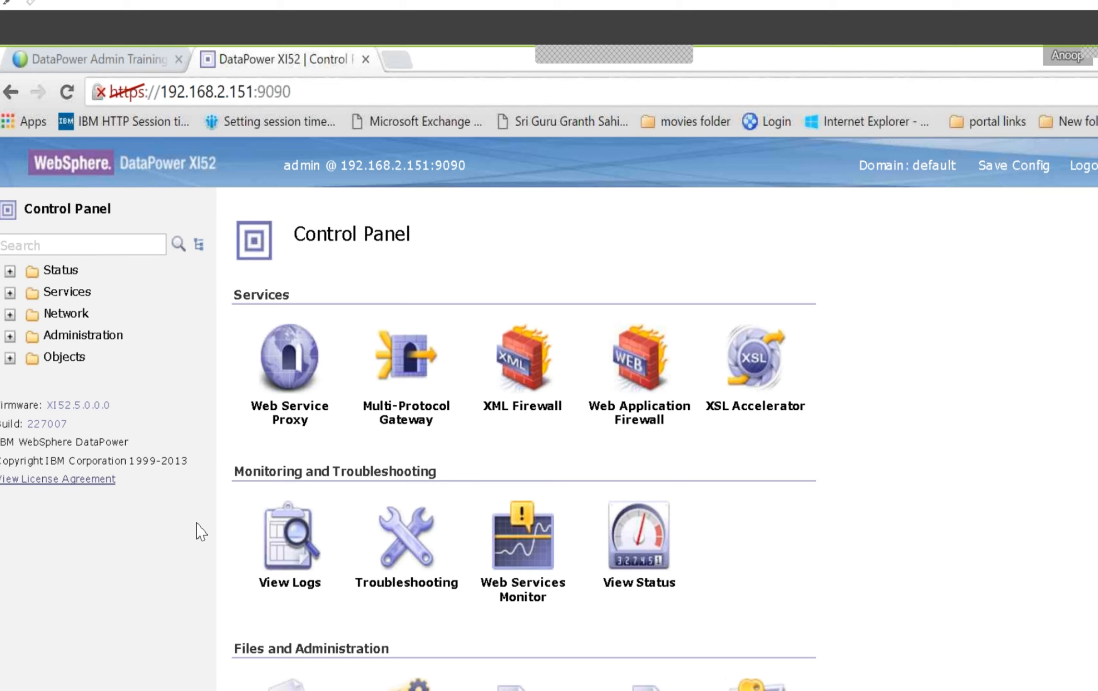
Search the navigation for "xml" and open the XML Management Interface configuration
{"action": "left_click", "coordinate": [57, 245]}
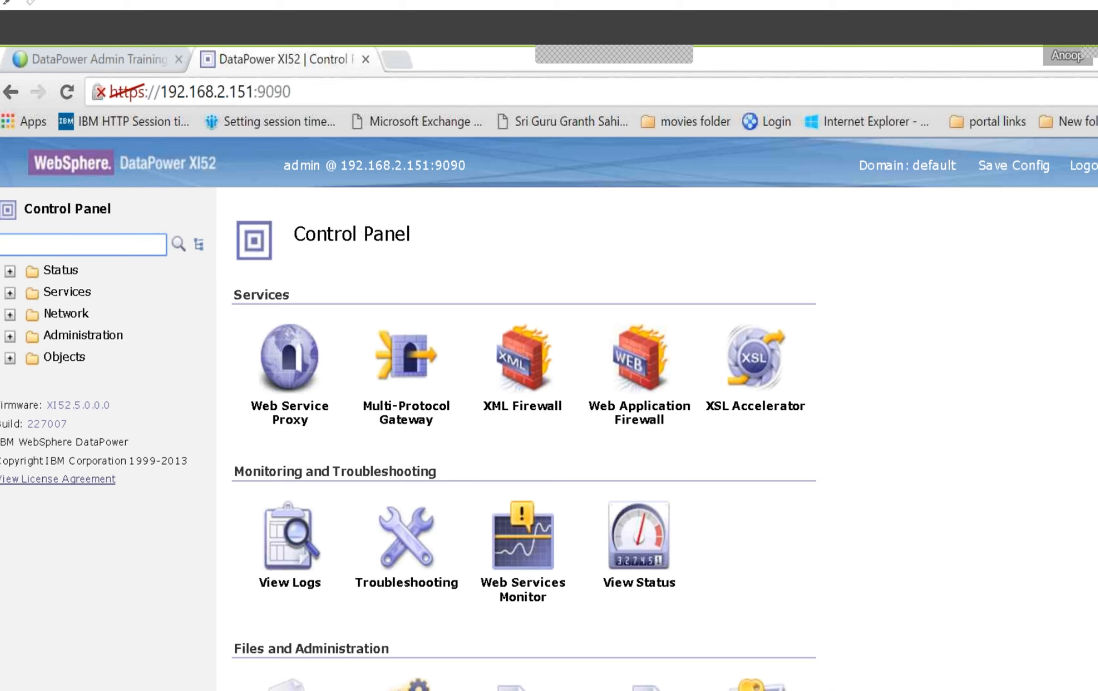
{"action": "type", "text": "xml"}
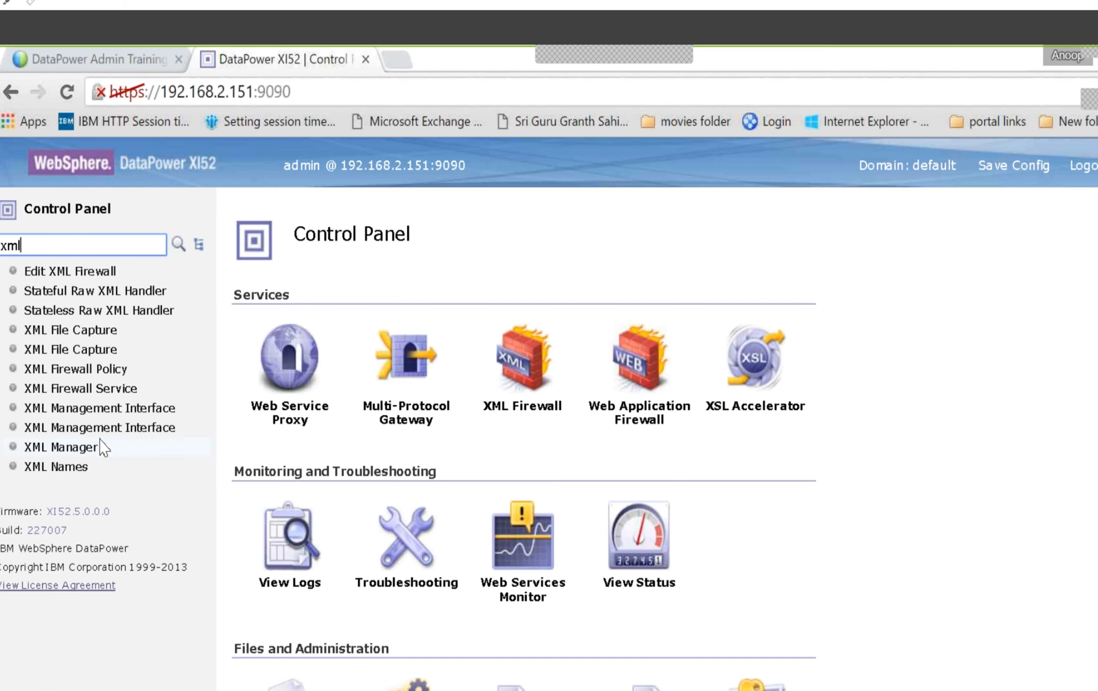
{"action": "left_click", "coordinate": [103, 408]}
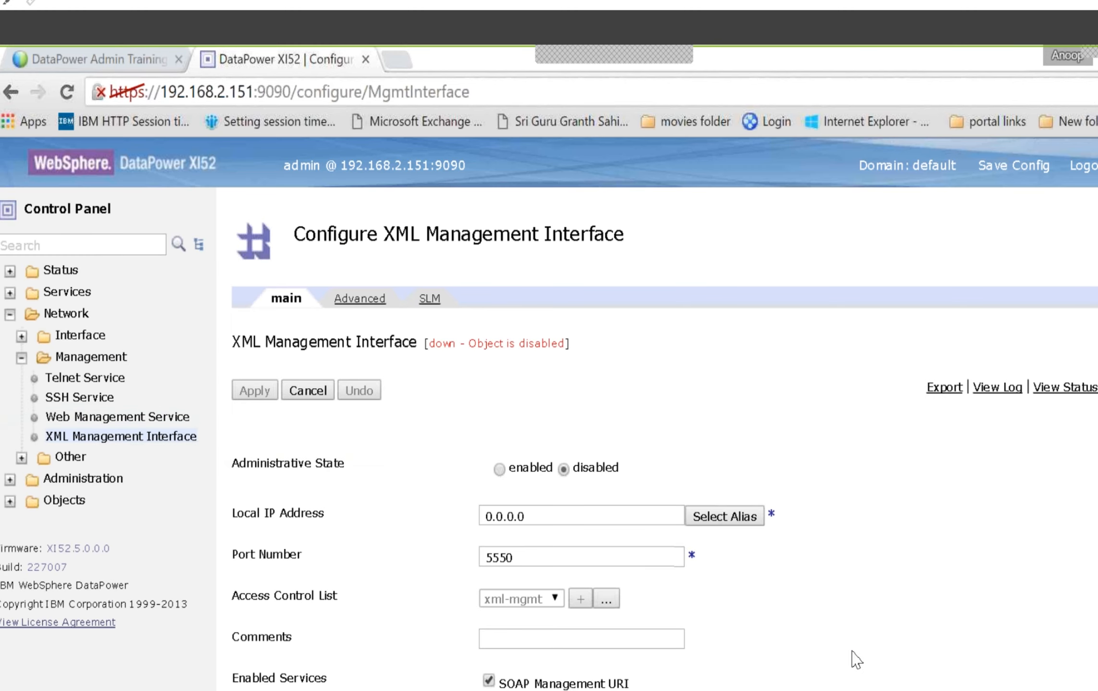
Set the XML Management Interface's administrative state to enabled and include WS-Management Endpoint in its enabled services
{"action": "left_click", "coordinate": [499, 469]}
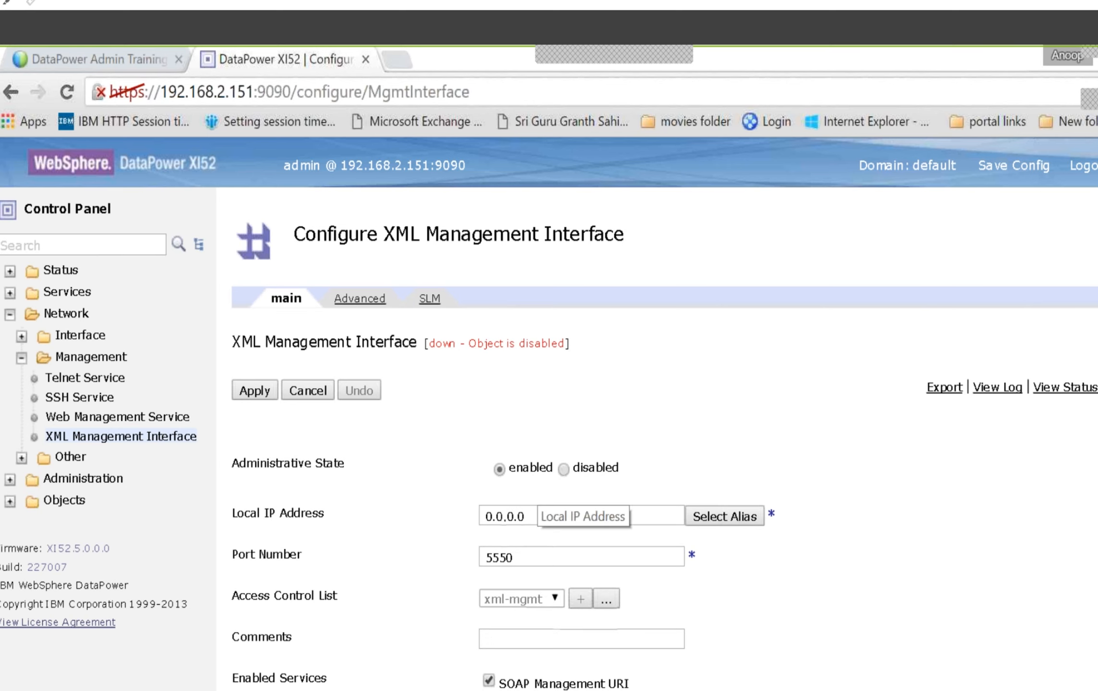
{"action": "left_click", "coordinate": [533, 517]}
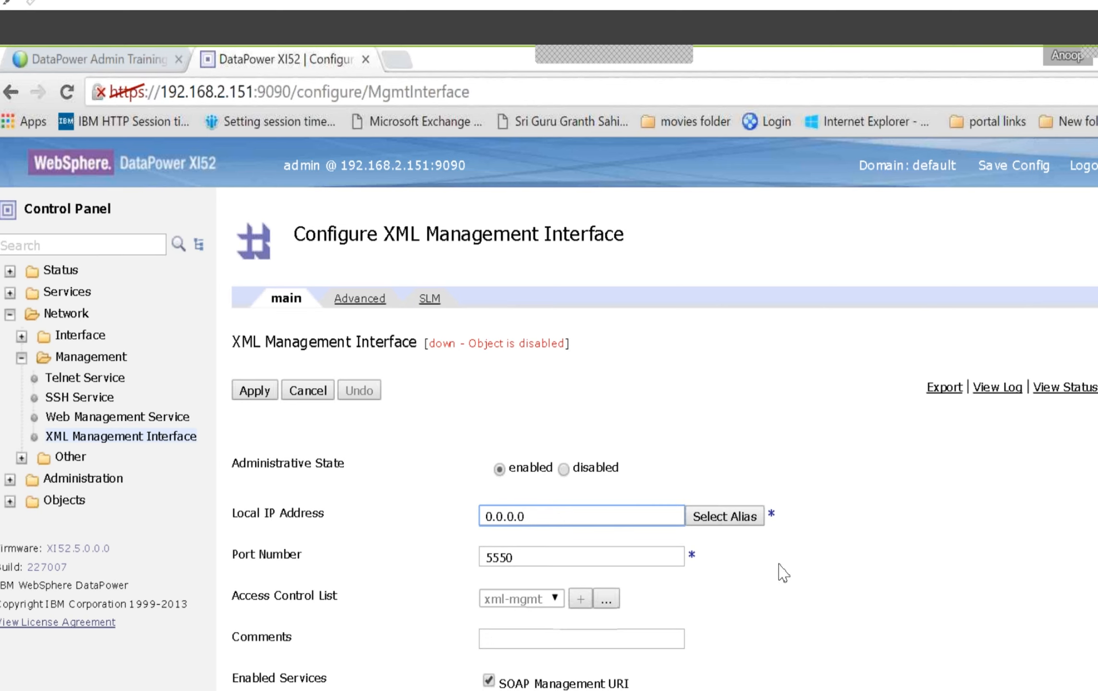
{"action": "scroll", "coordinate": [767, 677], "scroll_direction": "down", "scroll_amount": 2}
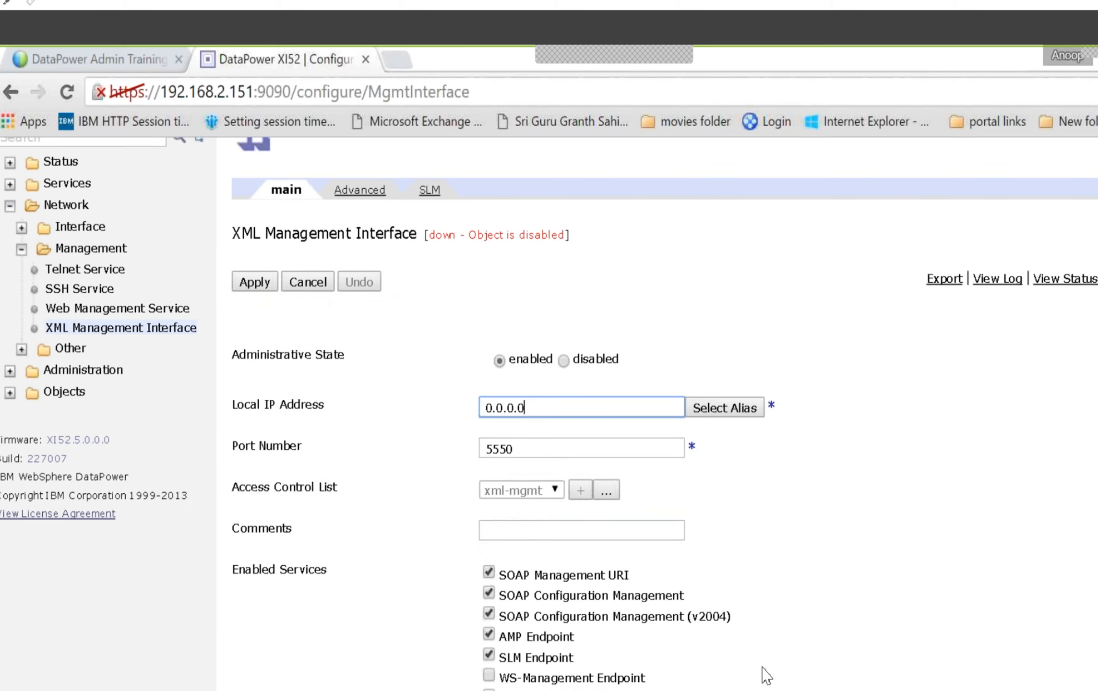
{"action": "scroll", "coordinate": [767, 677], "scroll_direction": "down", "scroll_amount": 2}
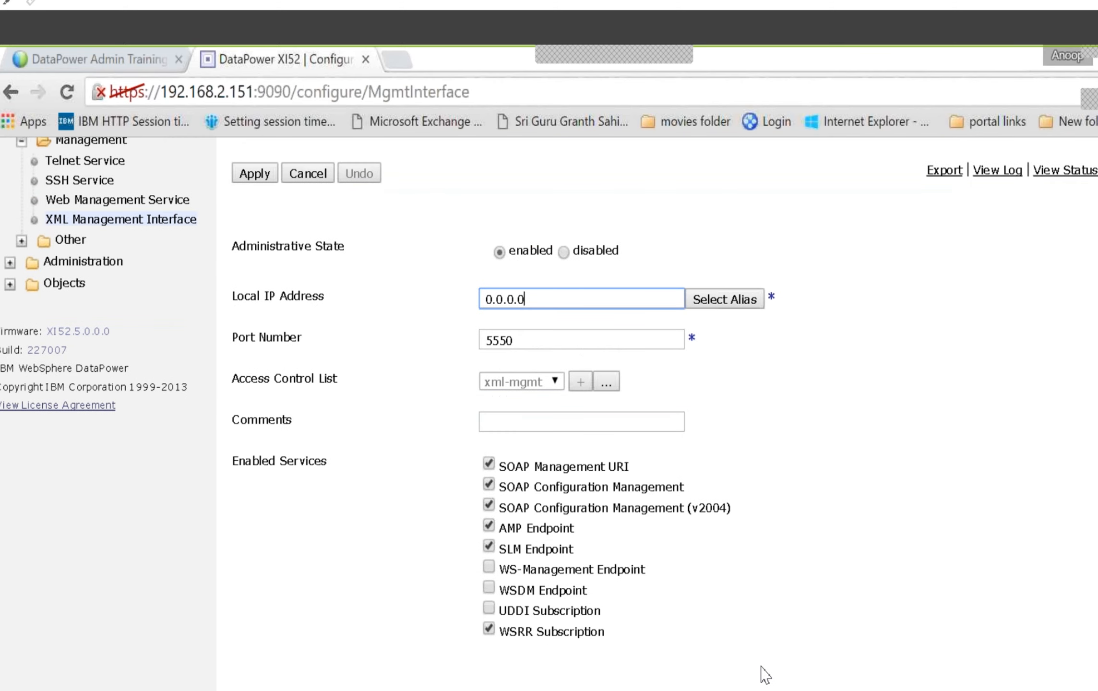
{"action": "scroll", "coordinate": [767, 676], "scroll_direction": "down", "scroll_amount": 2}
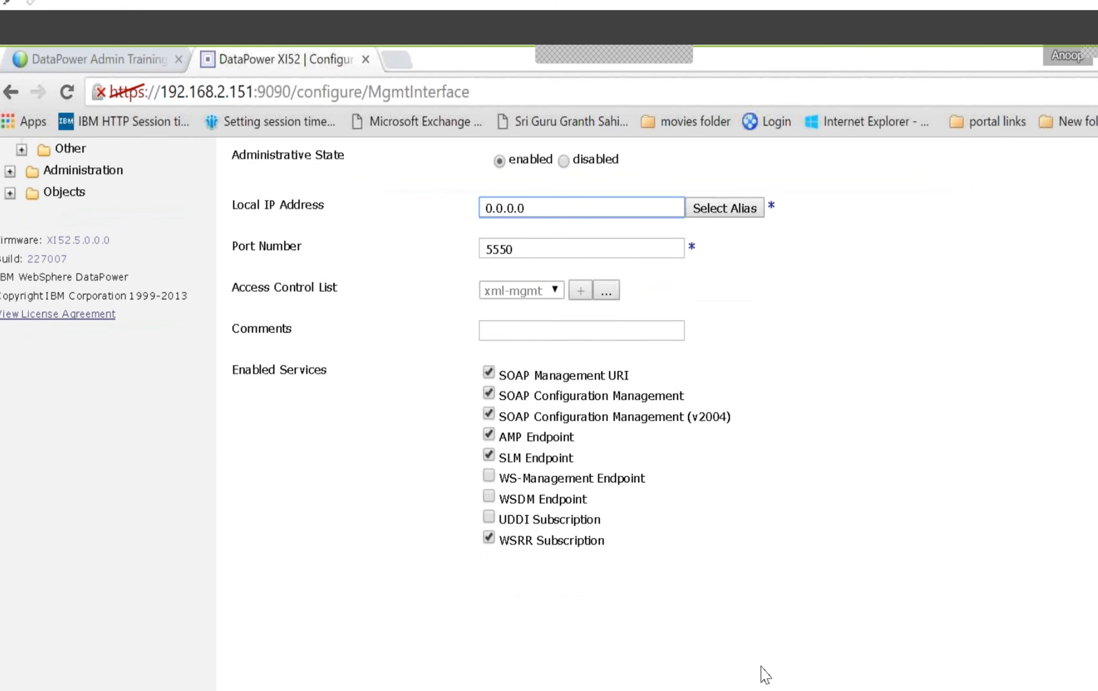
{"action": "left_click", "coordinate": [488, 477]}
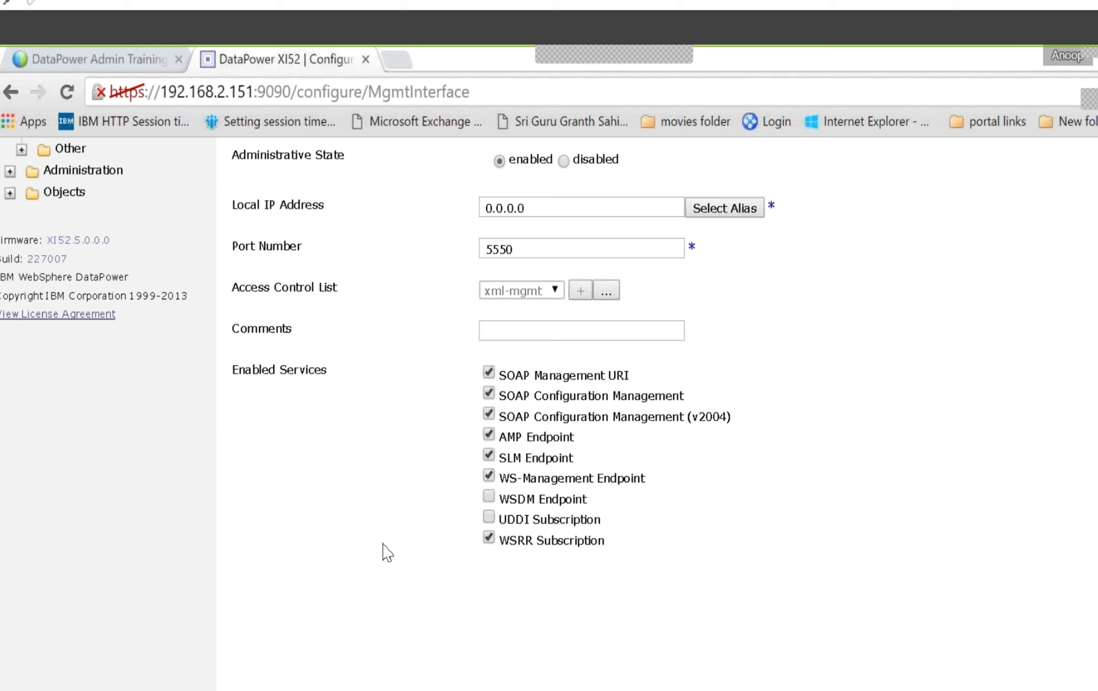
Apply the XML Management Interface changes and save the device configuration
{"action": "scroll", "coordinate": [402, 554], "scroll_direction": "up", "scroll_amount": 5}
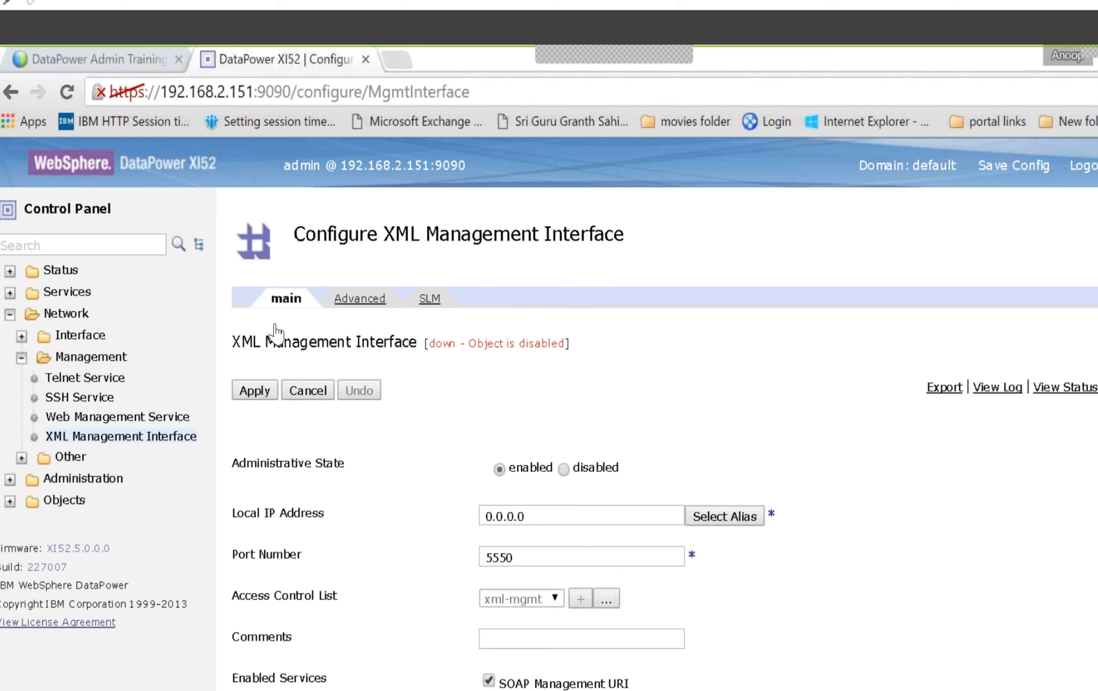
{"action": "left_click", "coordinate": [255, 392]}
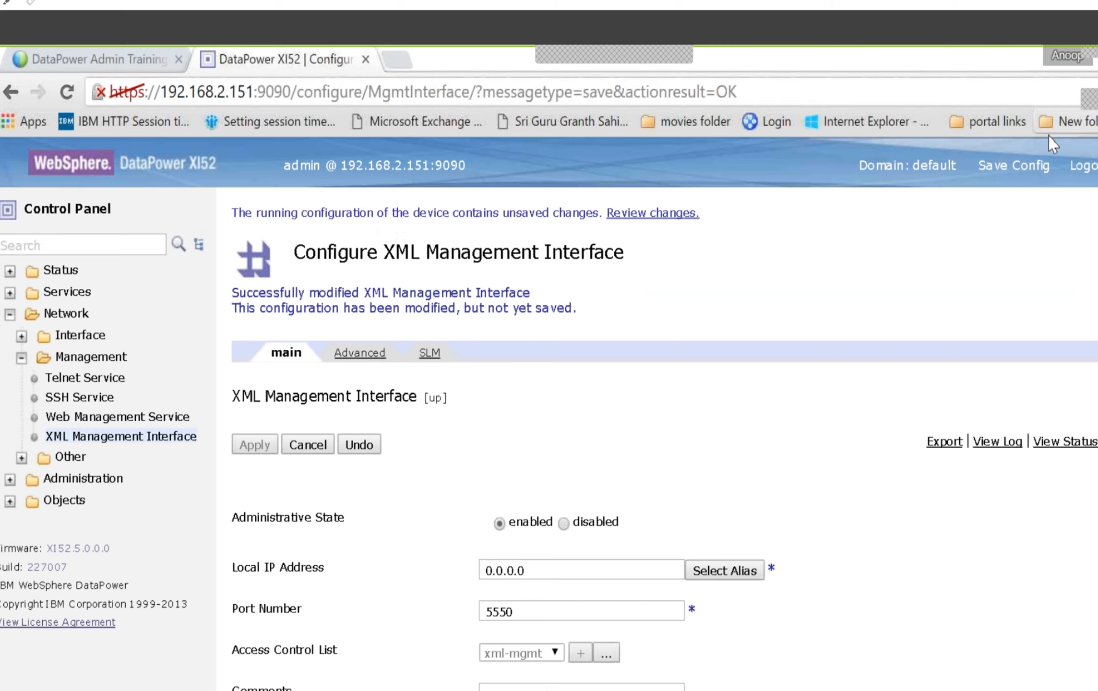
{"action": "left_click", "coordinate": [1021, 166]}
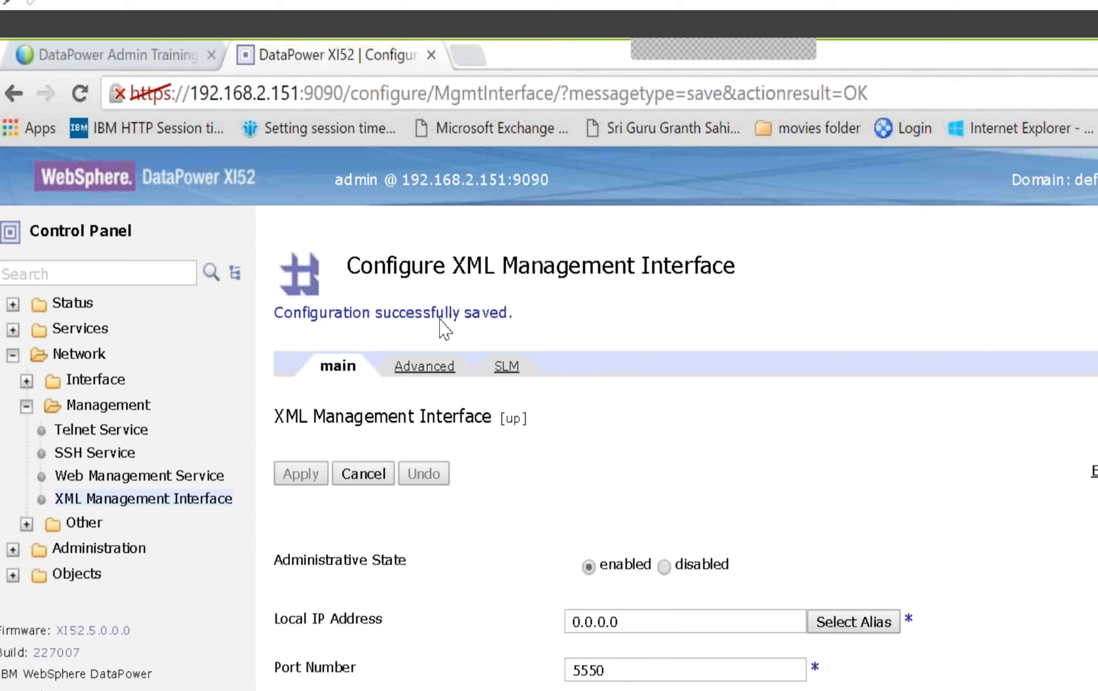
{"action": "scroll", "coordinate": [457, 523], "scroll_direction": "down", "scroll_amount": 2}
{"action": "scroll", "coordinate": [456, 526], "scroll_direction": "down", "scroll_amount": 3}
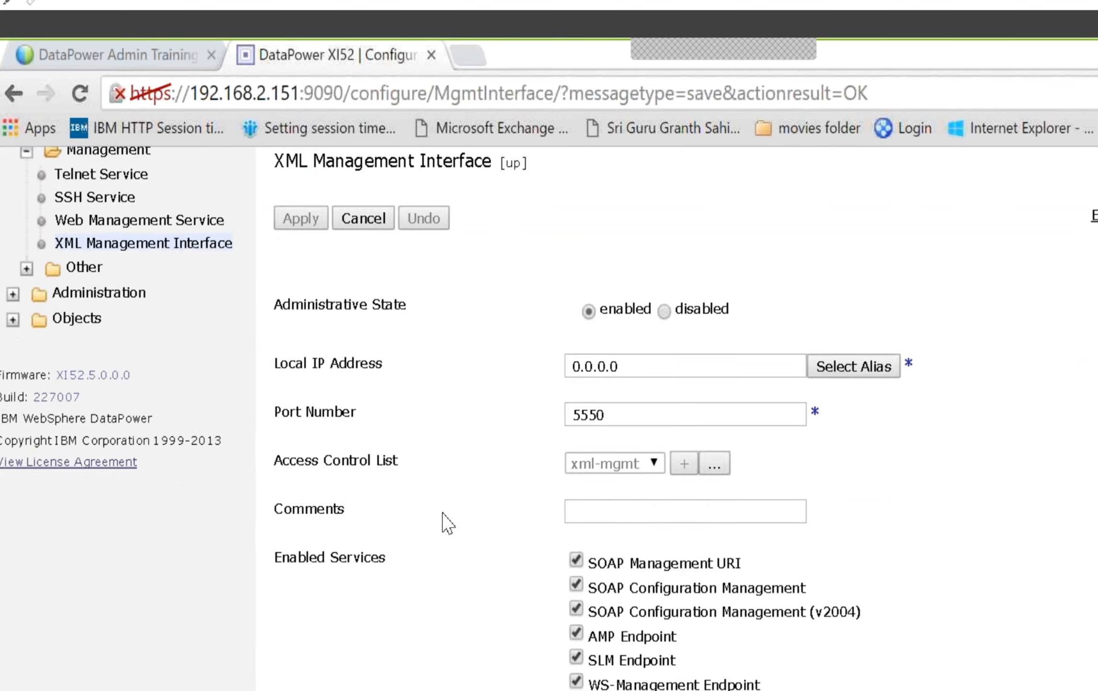
{"action": "scroll", "coordinate": [444, 520], "scroll_direction": "up", "scroll_amount": 5}
Open File Management from the Control Panel and expand the store: directory
{"action": "left_click", "coordinate": [45, 234]}
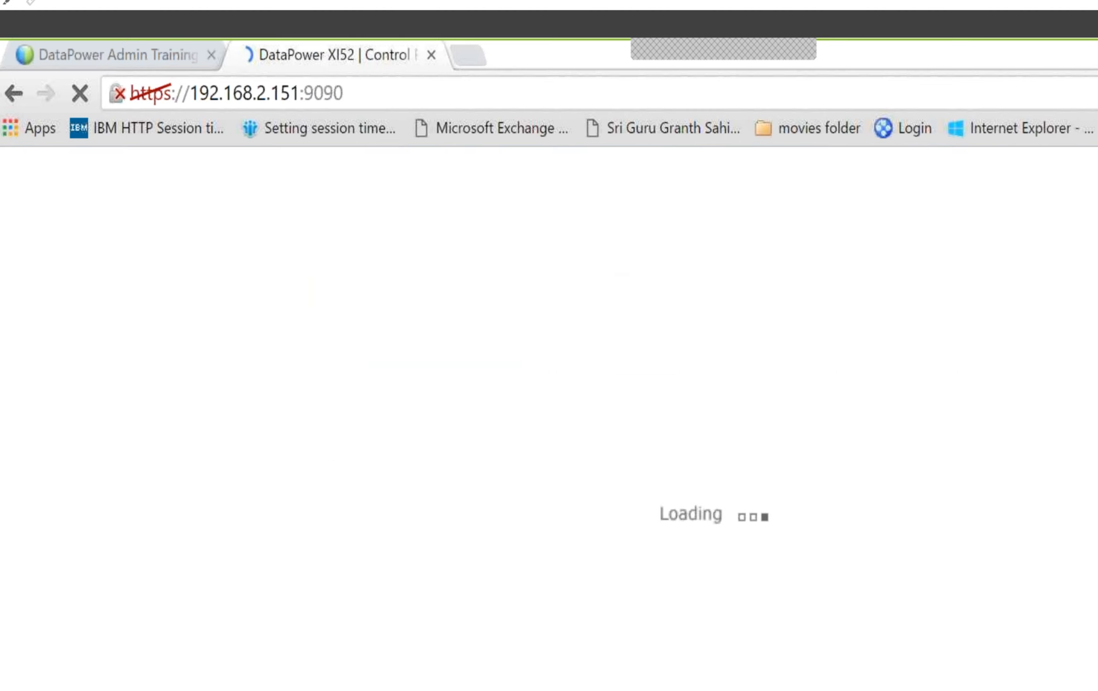
{"action": "scroll", "coordinate": [642, 643], "scroll_direction": "down", "scroll_amount": 5}
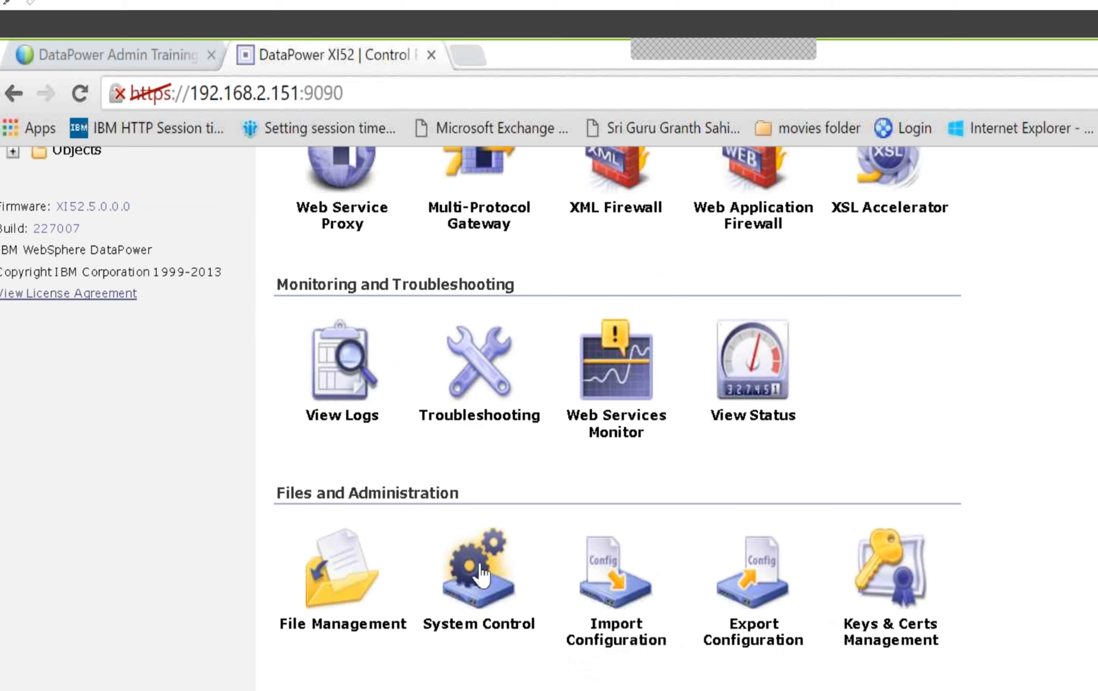
{"action": "left_click", "coordinate": [329, 571]}
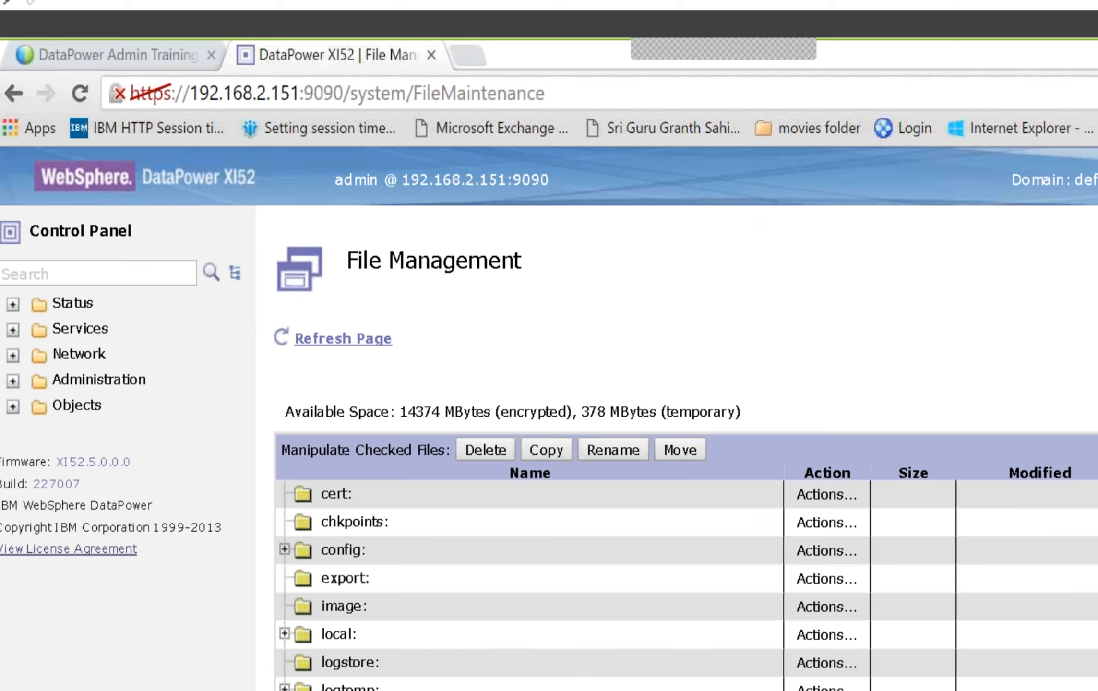
{"action": "scroll", "coordinate": [285, 513], "scroll_direction": "down", "scroll_amount": 3}
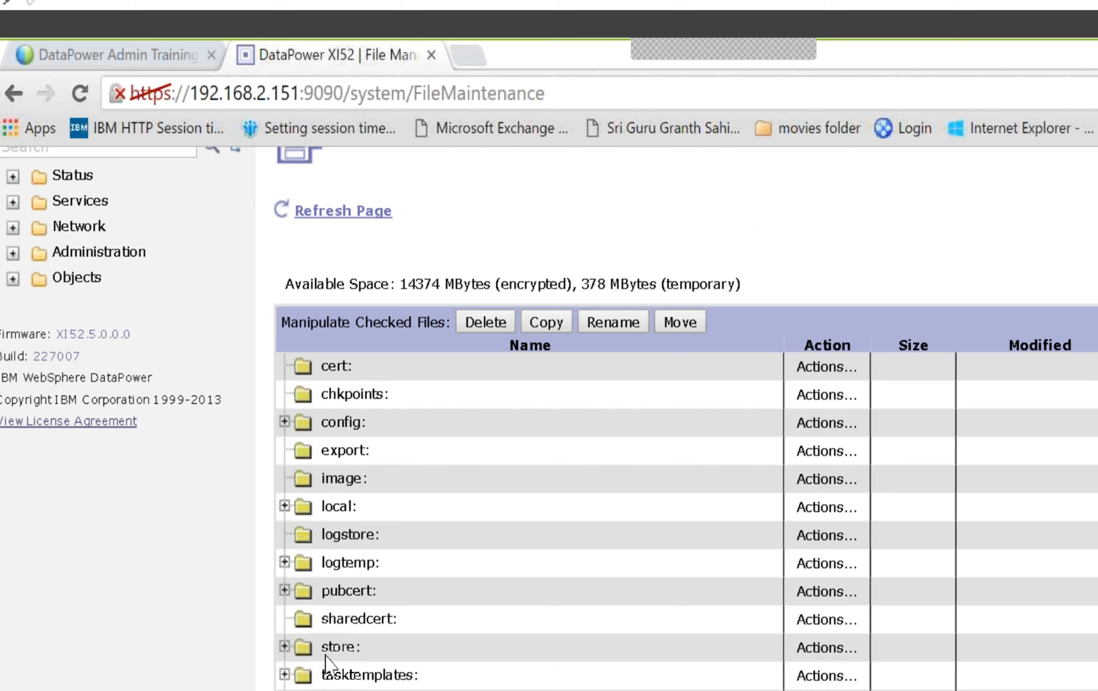
{"action": "scroll", "coordinate": [299, 658], "scroll_direction": "down", "scroll_amount": 3}
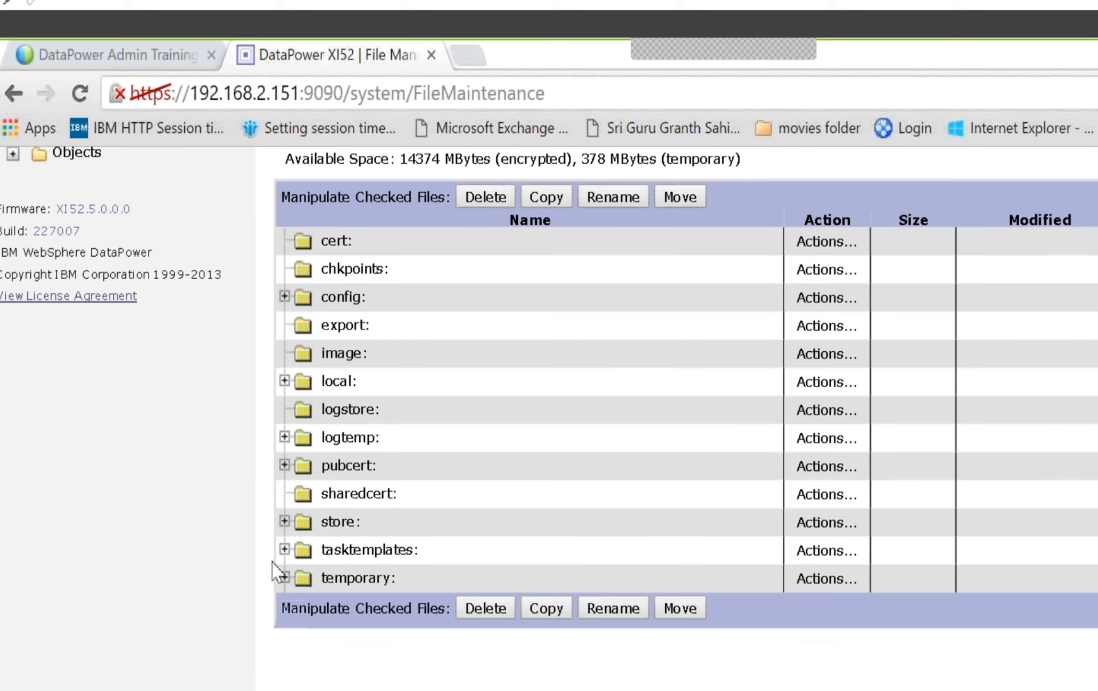
{"action": "left_click", "coordinate": [284, 522]}
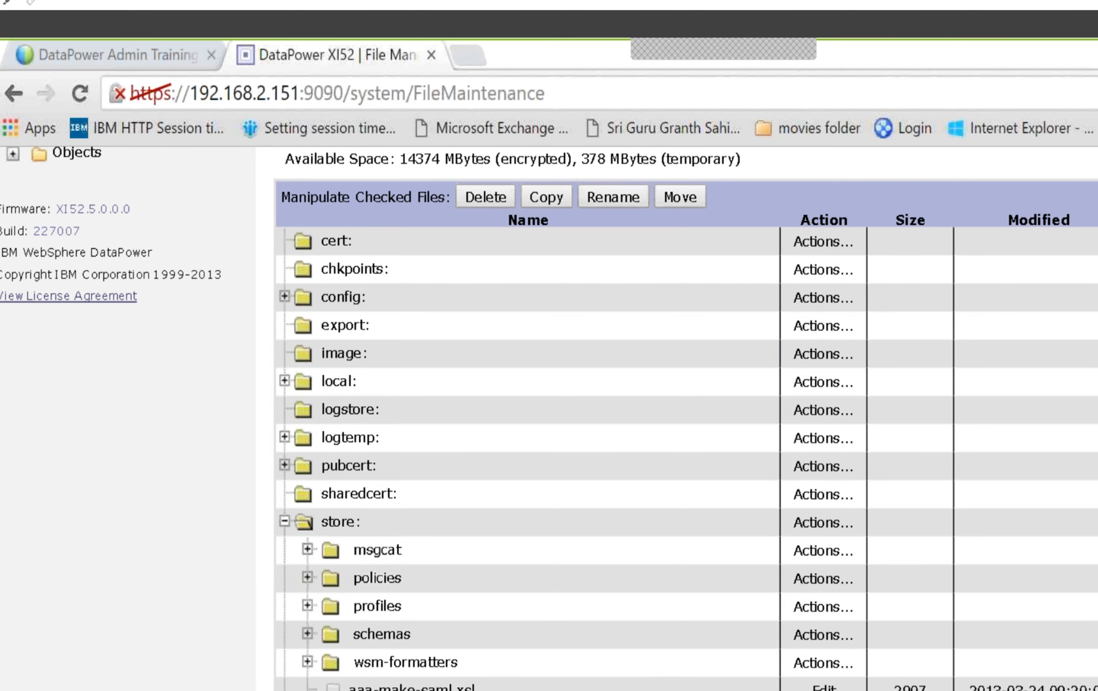
Look through the files in the store: directory and start saving app-mgmt-protocol-v2.wsdl to the local computer
{"action": "scroll", "coordinate": [687, 418], "scroll_direction": "down", "scroll_amount": 5}
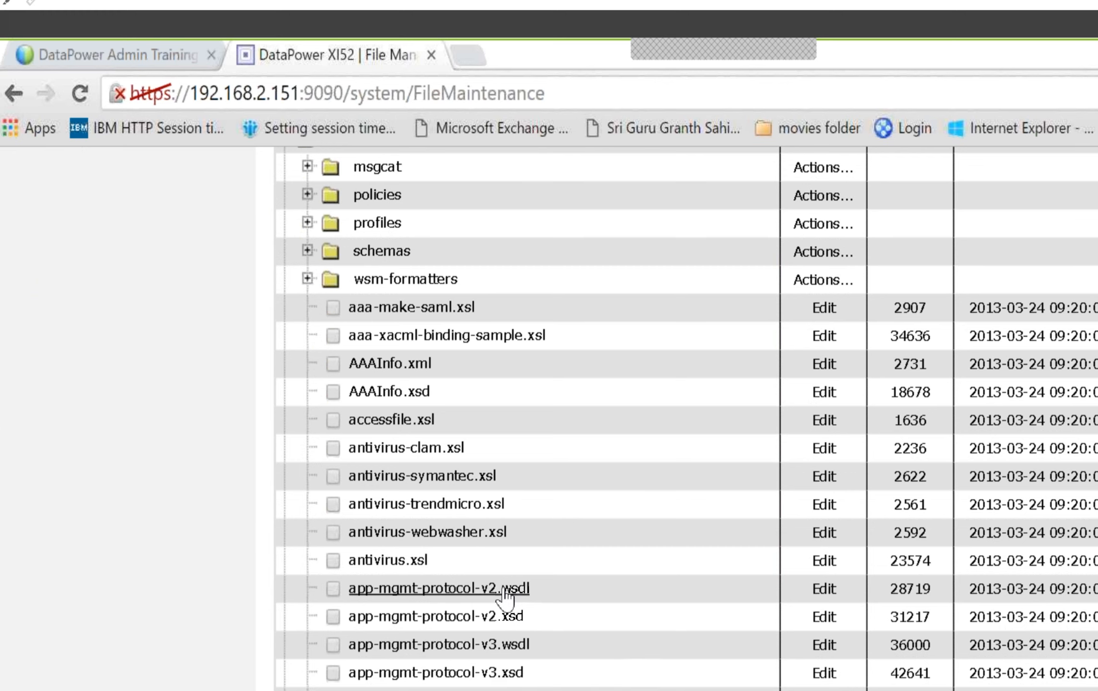
{"action": "left_click", "coordinate": [334, 590]}
{"action": "scroll", "coordinate": [589, 627], "scroll_direction": "down", "scroll_amount": 3}
{"action": "scroll", "coordinate": [589, 627], "scroll_direction": "down", "scroll_amount": 10}
{"action": "scroll", "coordinate": [590, 631], "scroll_direction": "up", "scroll_amount": 5}
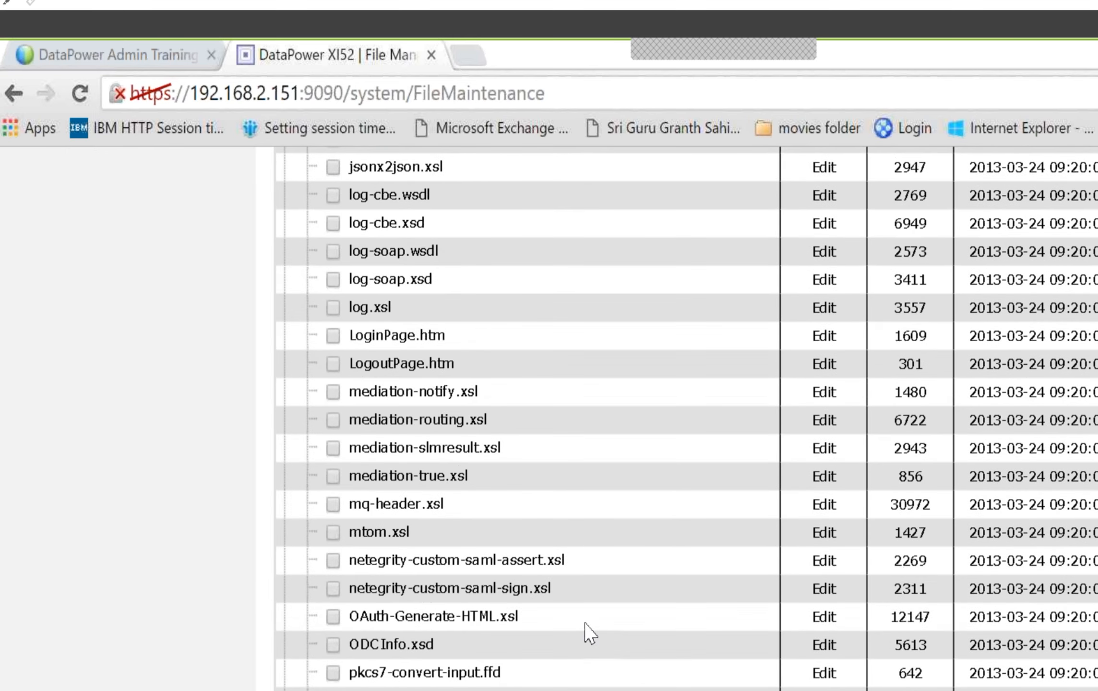
{"action": "scroll", "coordinate": [591, 632], "scroll_direction": "up", "scroll_amount": 20}
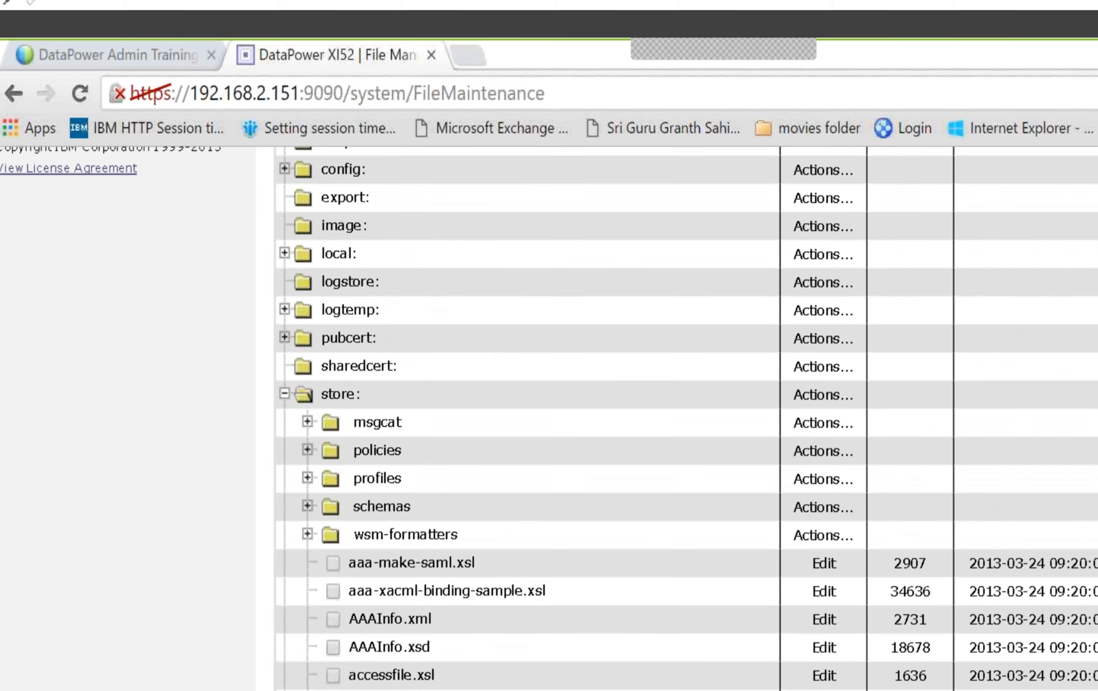
{"action": "scroll", "coordinate": [583, 633], "scroll_direction": "down", "scroll_amount": 3}
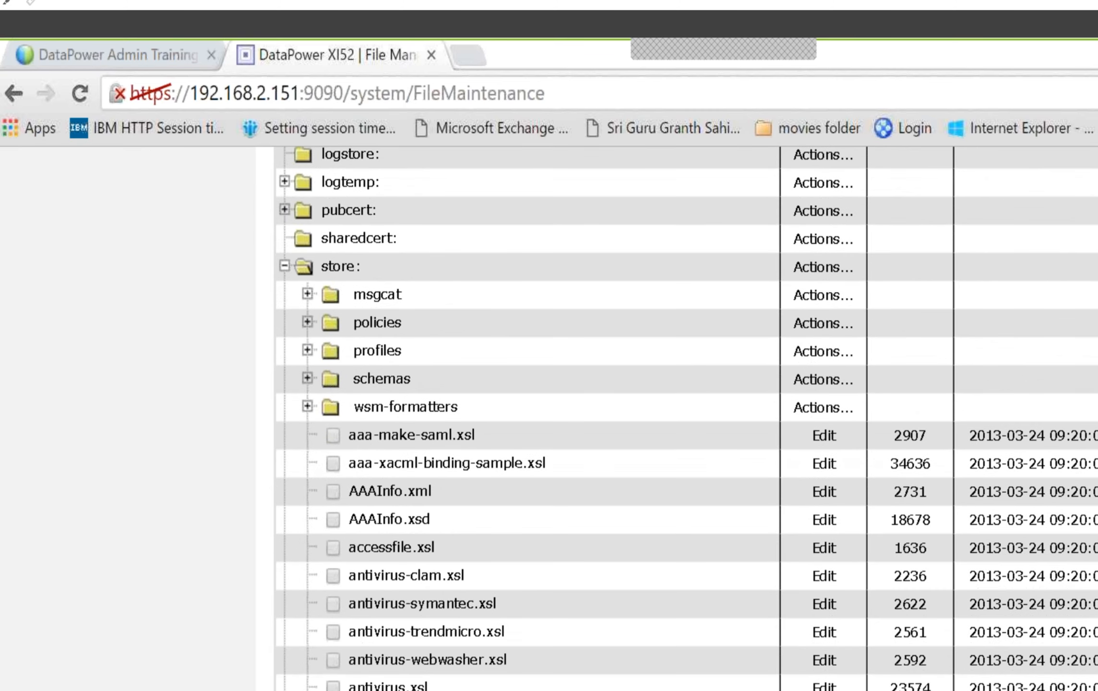
{"action": "right_click", "coordinate": [390, 510]}
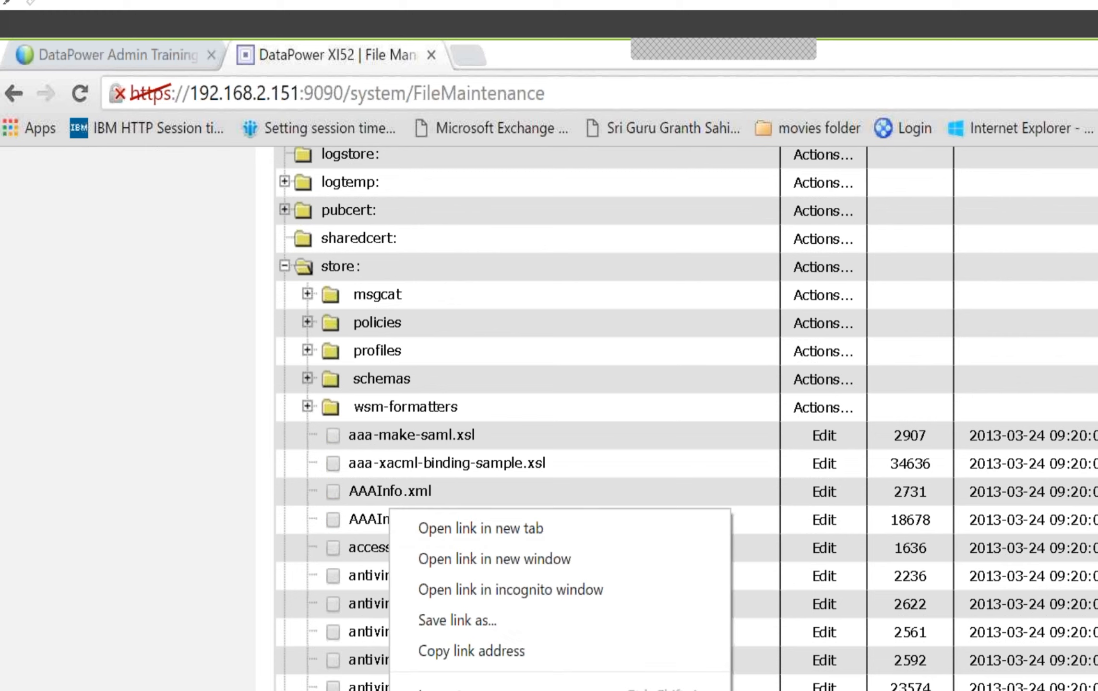
{"action": "left_click", "coordinate": [480, 624]}
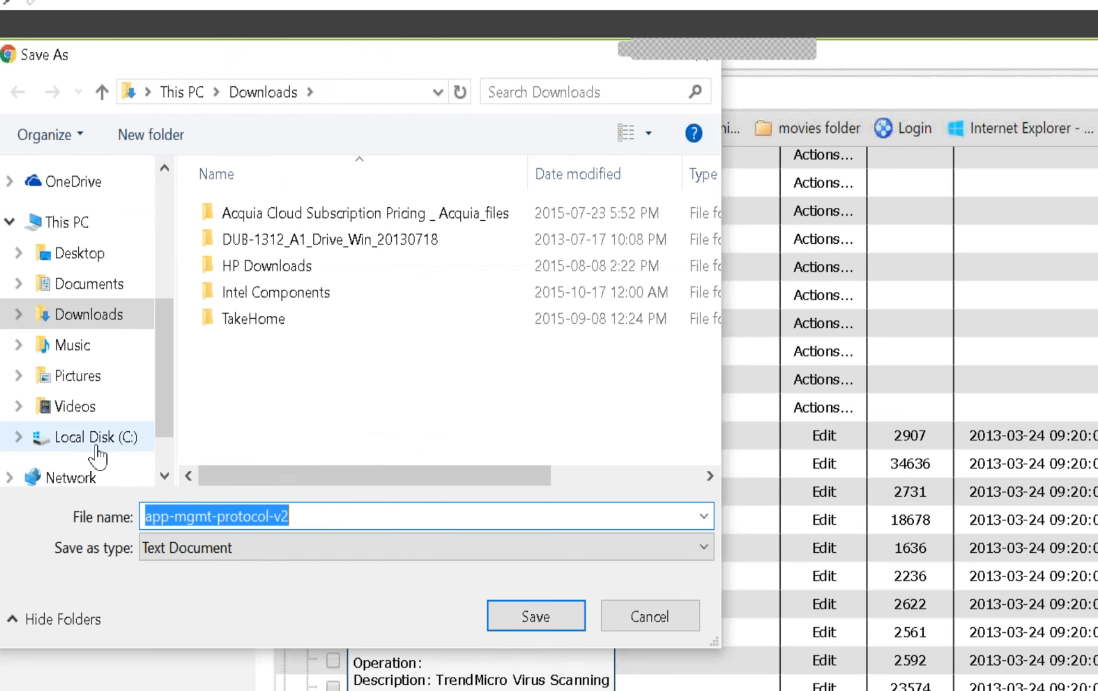
Set the download's save type to All Files and its file name to app-mgmt-protocol-v2.wsdl
{"action": "left_click", "coordinate": [366, 557]}
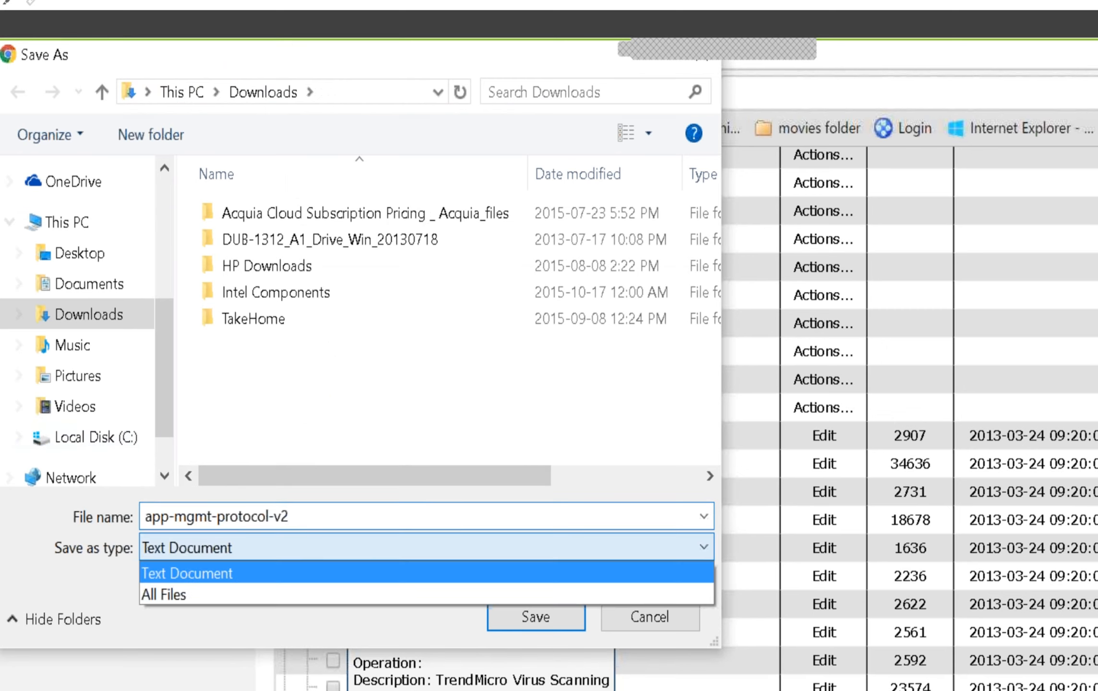
{"action": "left_click", "coordinate": [170, 598]}
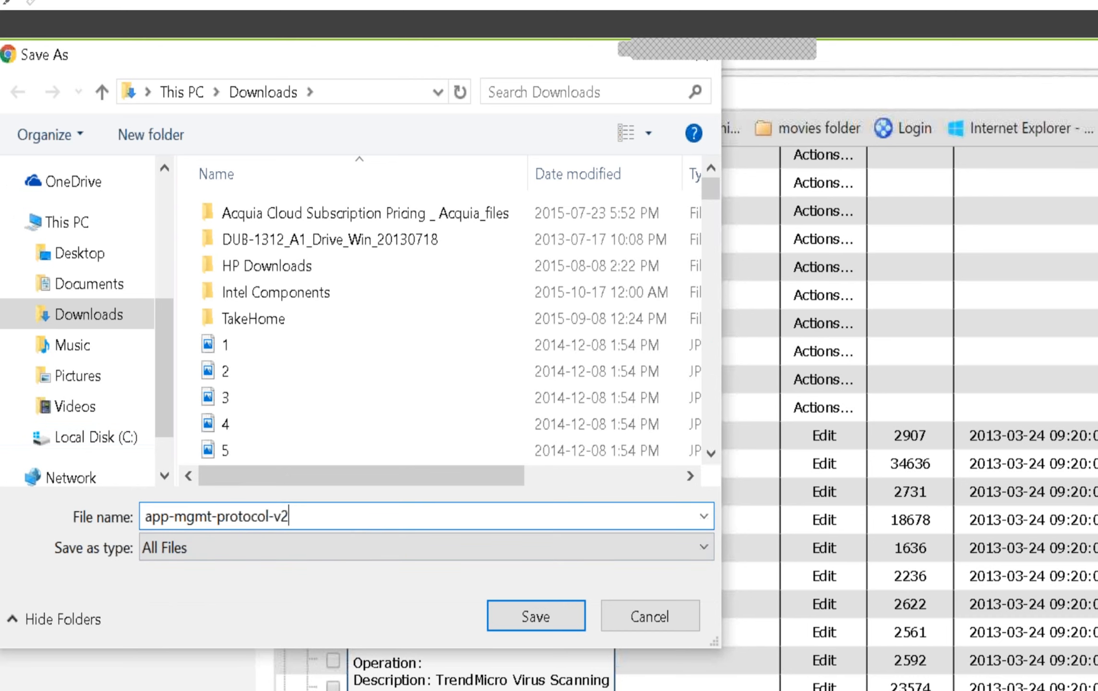
{"action": "type", "text": ".wsdl"}
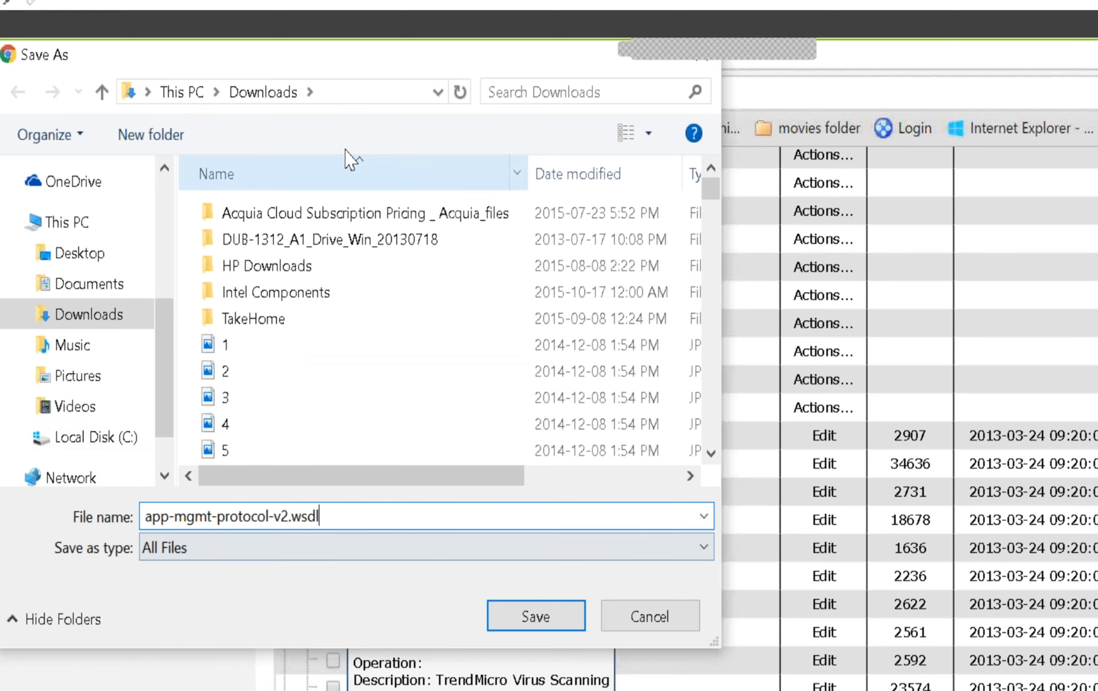
Save the WSDL file into a new datapower folder inside Downloads and check that folder in File Explorer
{"action": "left_click", "coordinate": [151, 134]}
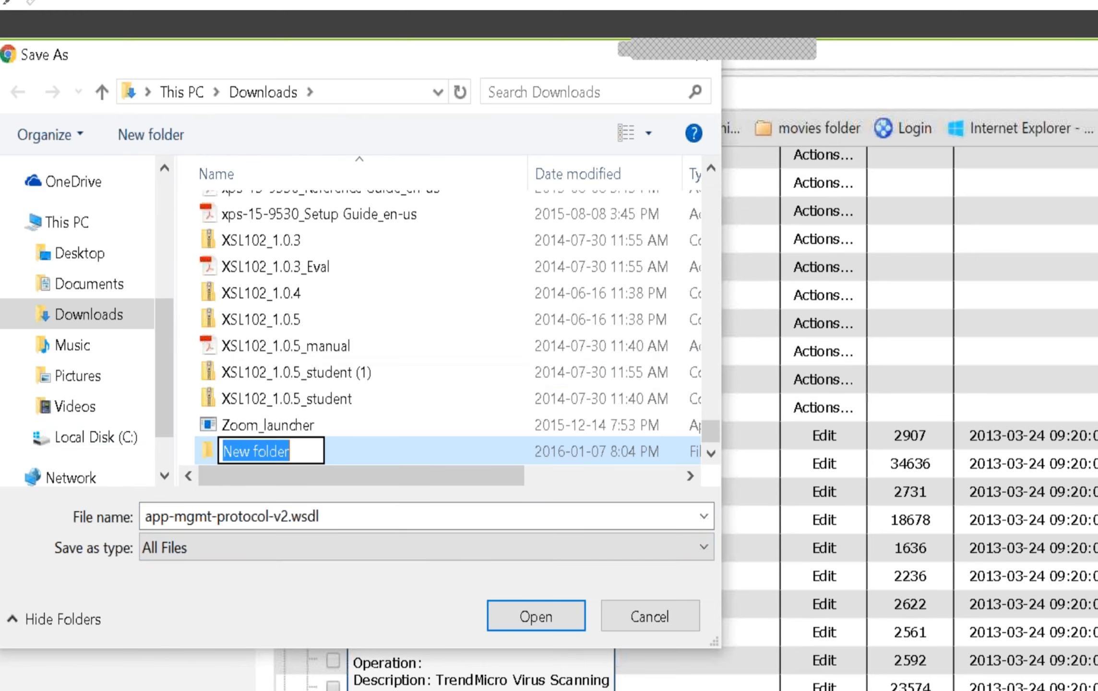
{"action": "type", "text": "data"}
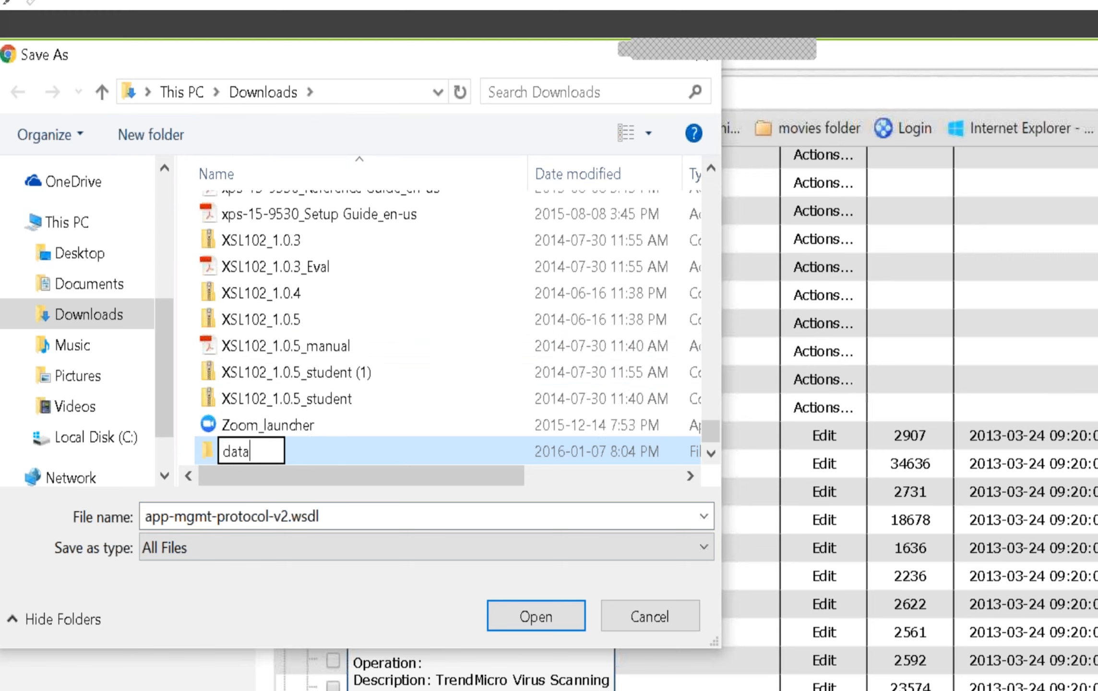
{"action": "type", "text": "power"}
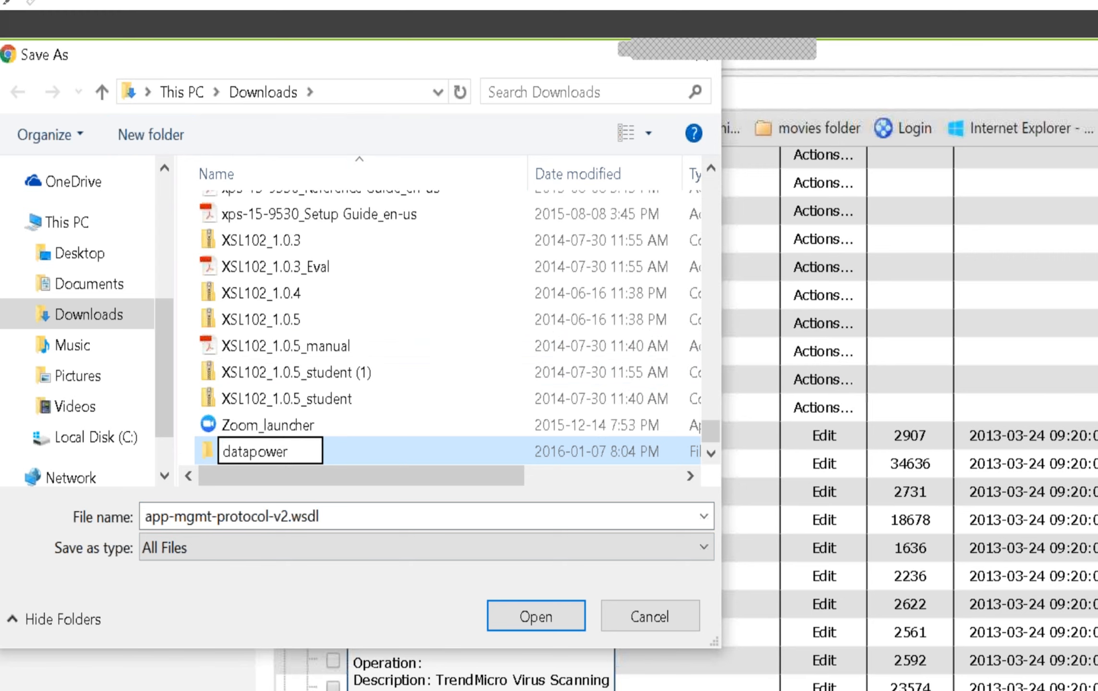
{"action": "key", "text": "Return"}
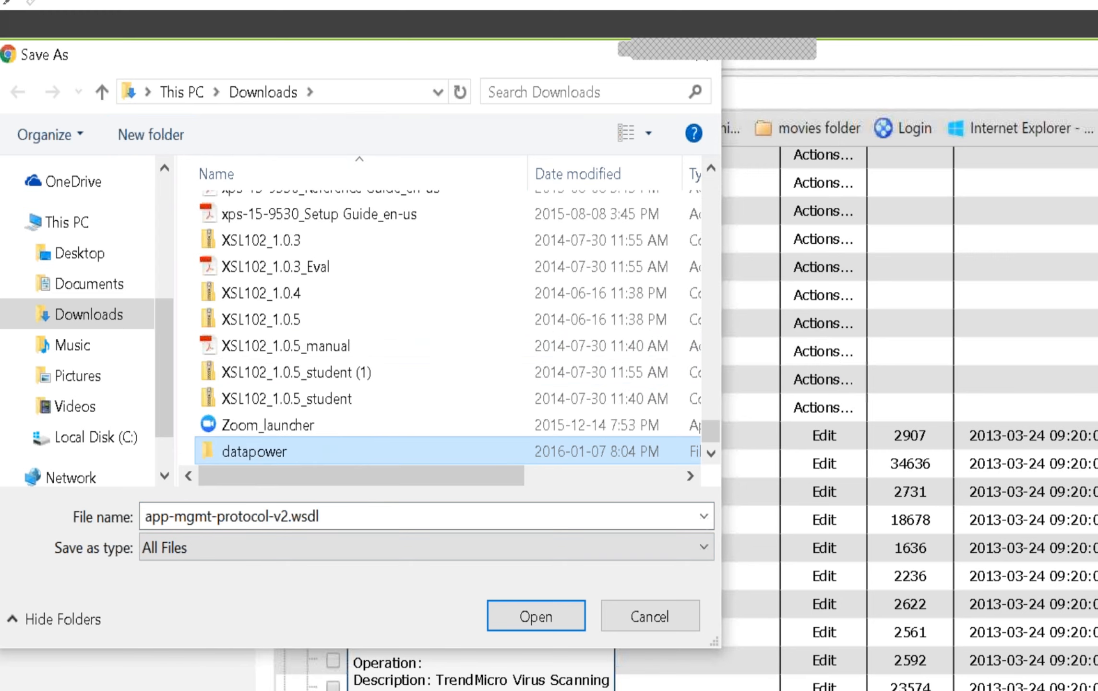
{"action": "double_click", "coordinate": [259, 459]}
{"action": "left_click", "coordinate": [521, 619]}
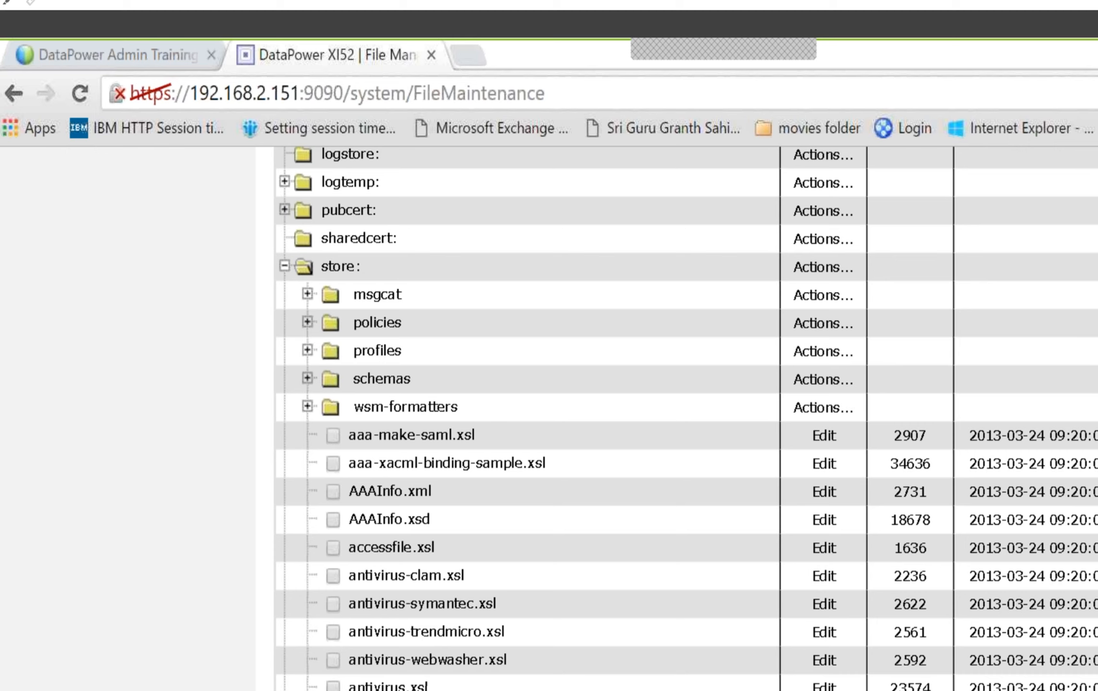
{"action": "key", "text": "alt+Tab"}
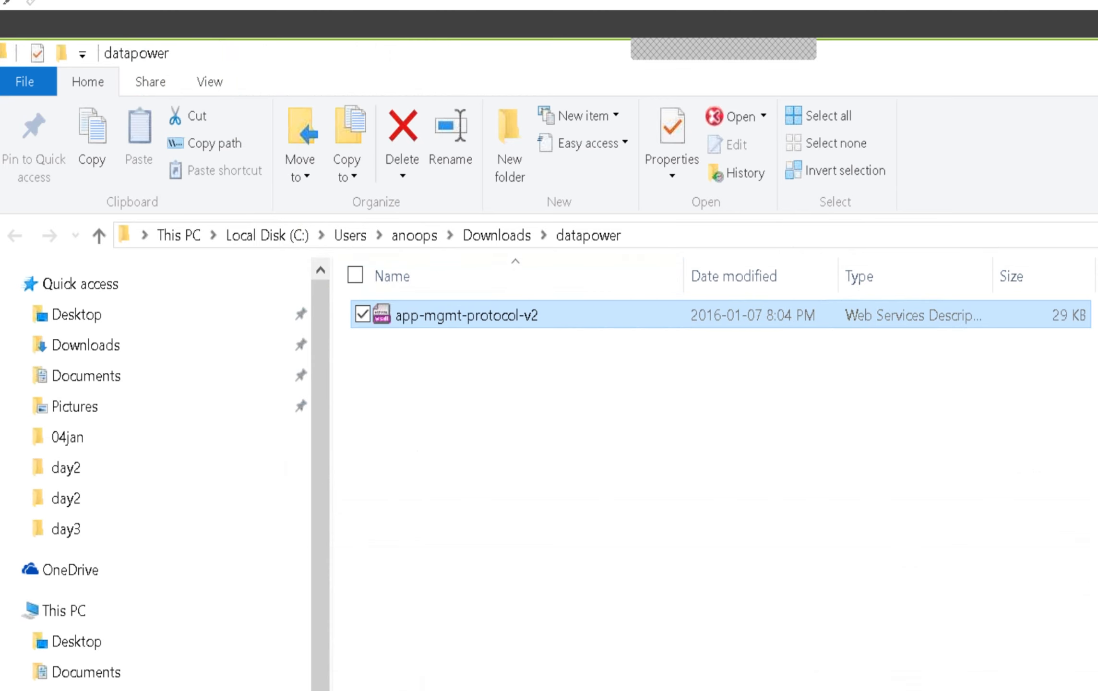
{"action": "key", "text": "alt+Tab"}
Download app-mgmt-protocol-v2.xsd into the datapower folder as All Files, keeping the .xsd extension in its name
{"action": "scroll", "coordinate": [687, 418], "scroll_direction": "down", "scroll_amount": 5}
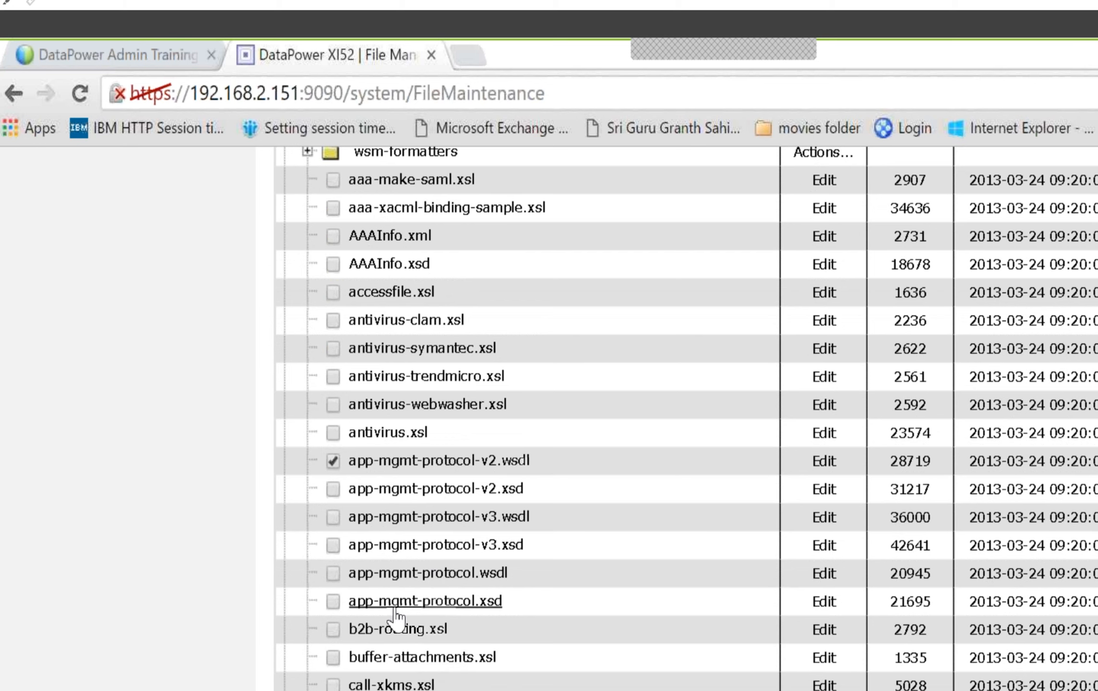
{"action": "right_click", "coordinate": [373, 489]}
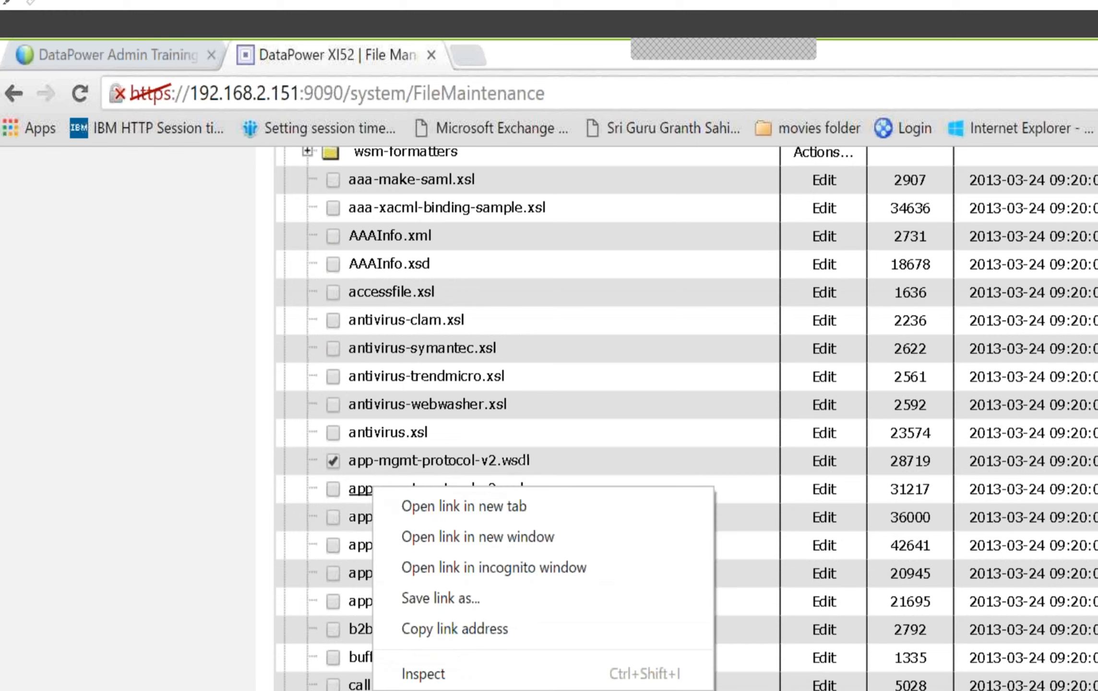
{"action": "left_click", "coordinate": [454, 598]}
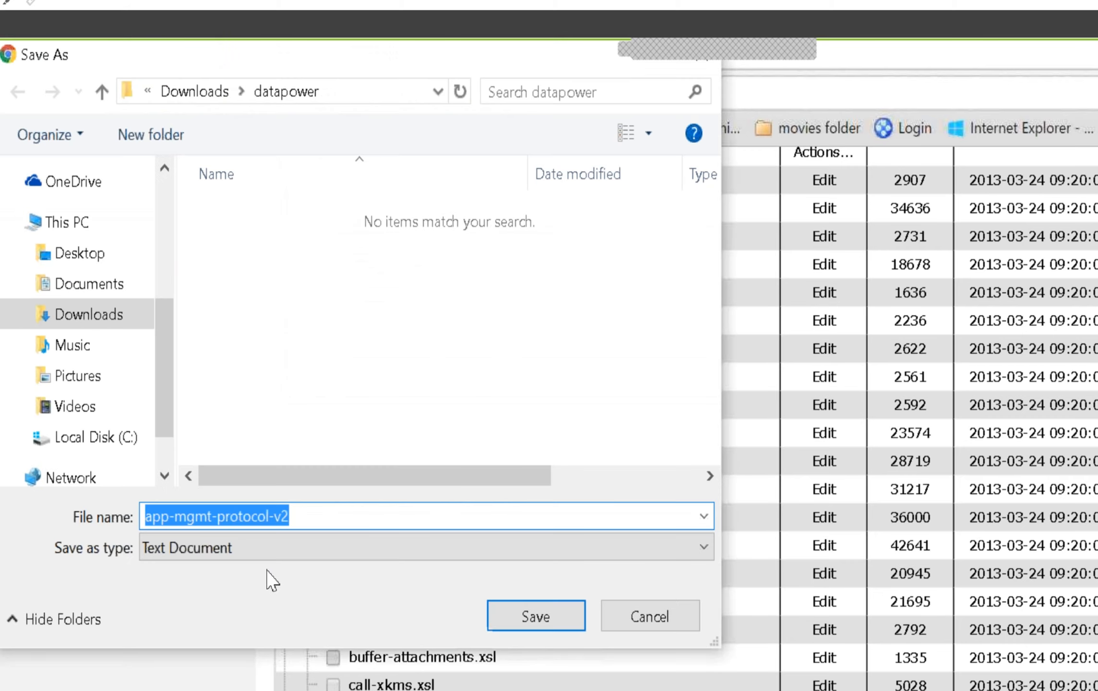
{"action": "left_click", "coordinate": [255, 552]}
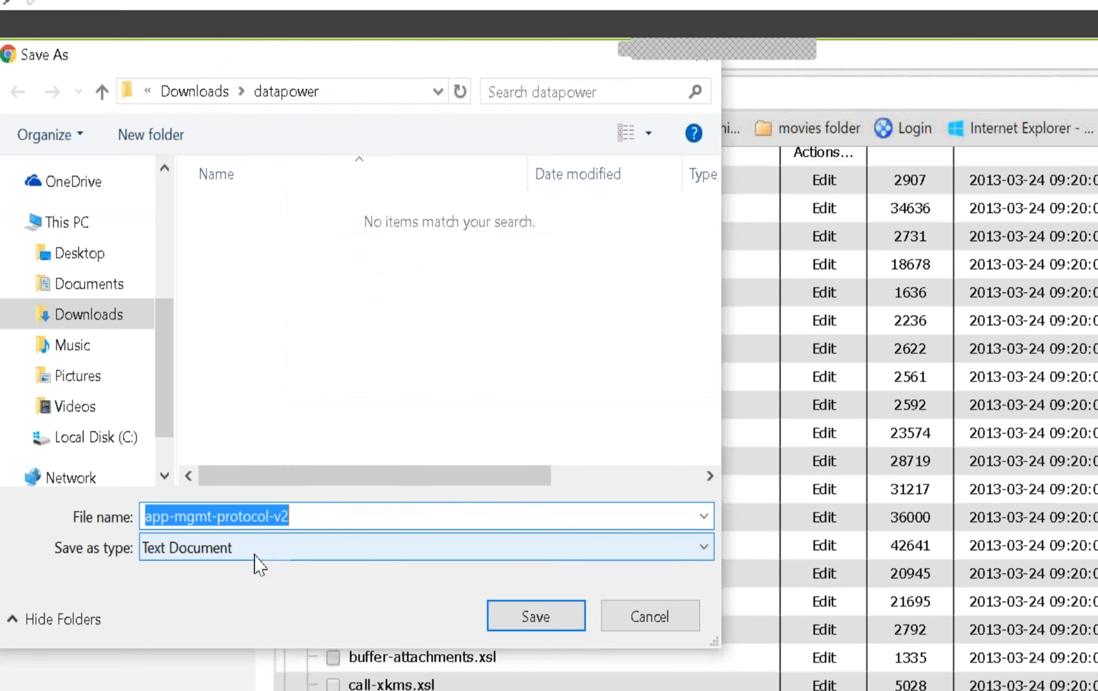
{"action": "left_click", "coordinate": [336, 594]}
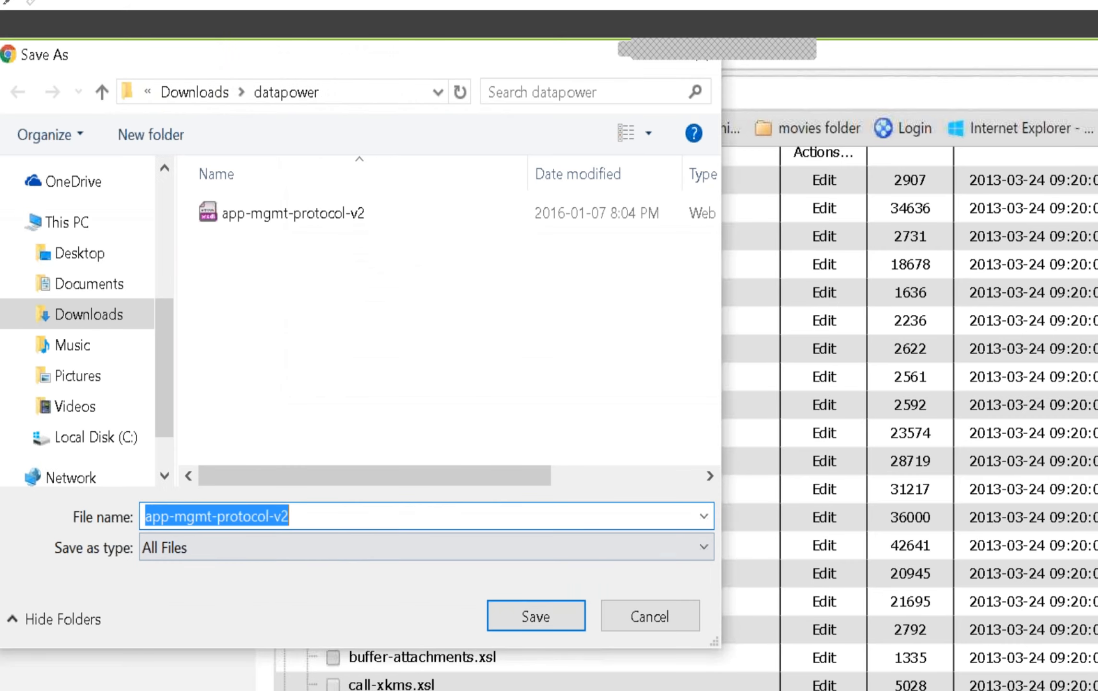
{"action": "type", "text": ".xsd"}
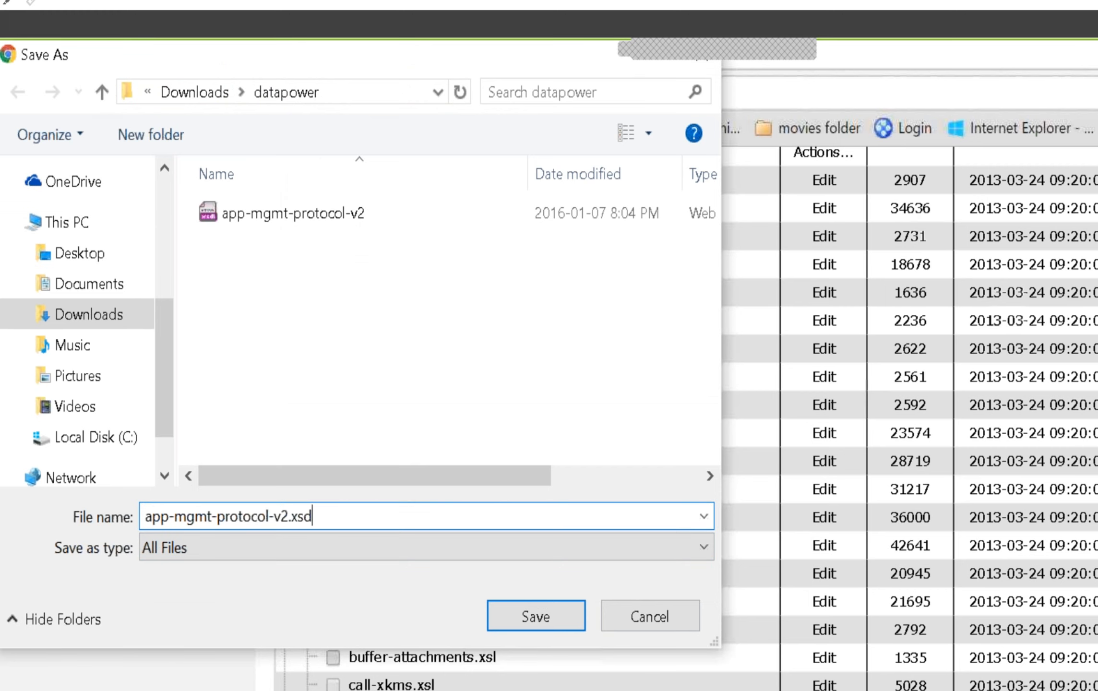
{"action": "left_click", "coordinate": [555, 616]}
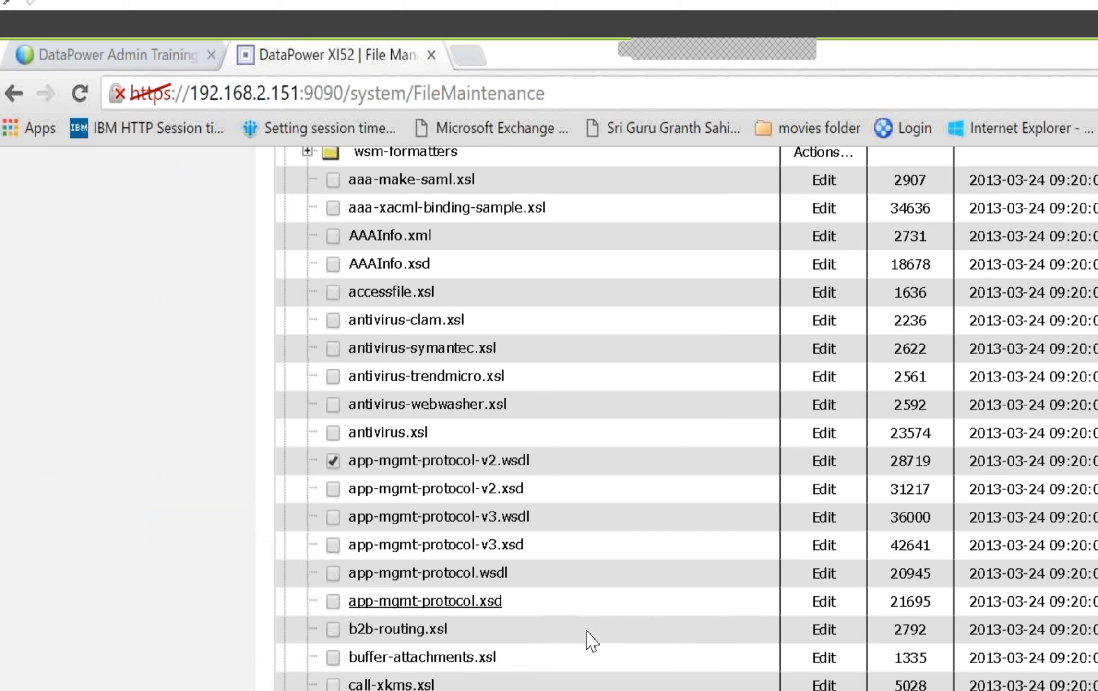
Download app-mgmt-protocol-v3.wsdl from the store: directory into the datapower folder, using the All Files type
{"action": "right_click", "coordinate": [474, 517]}
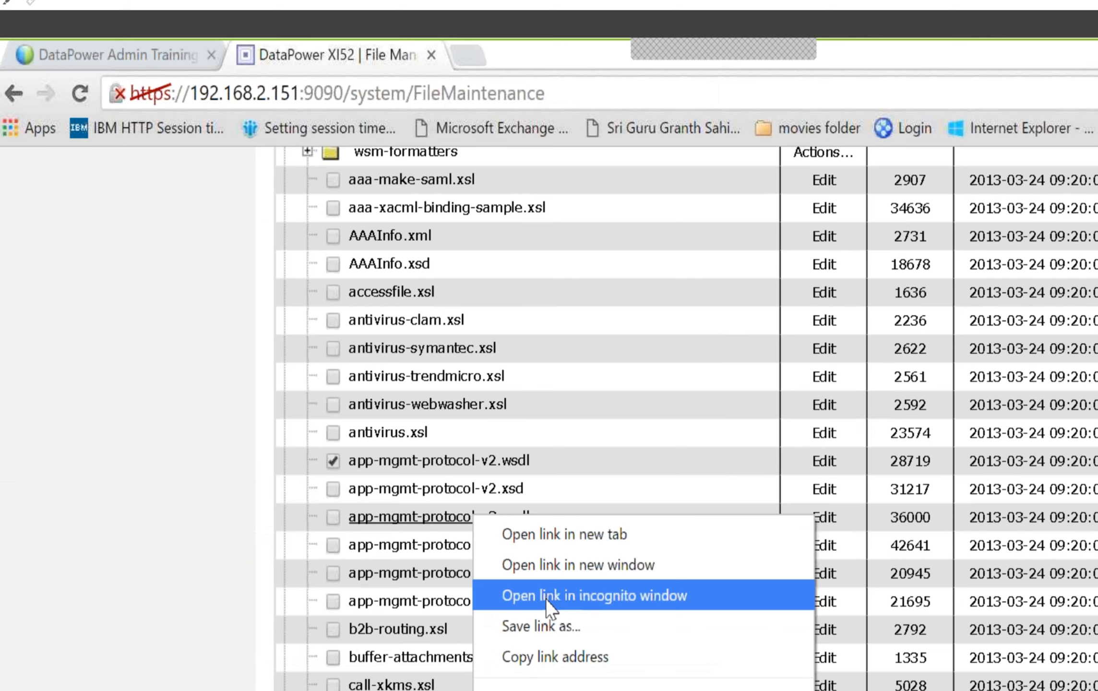
{"action": "left_click", "coordinate": [552, 627]}
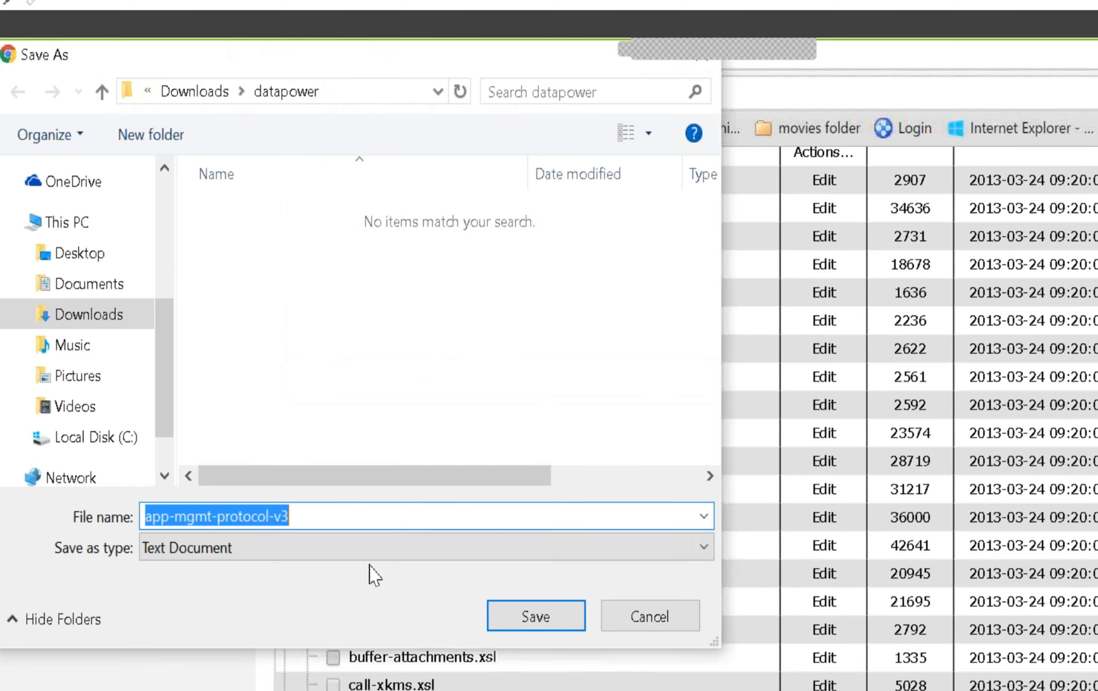
{"action": "left_click", "coordinate": [240, 548]}
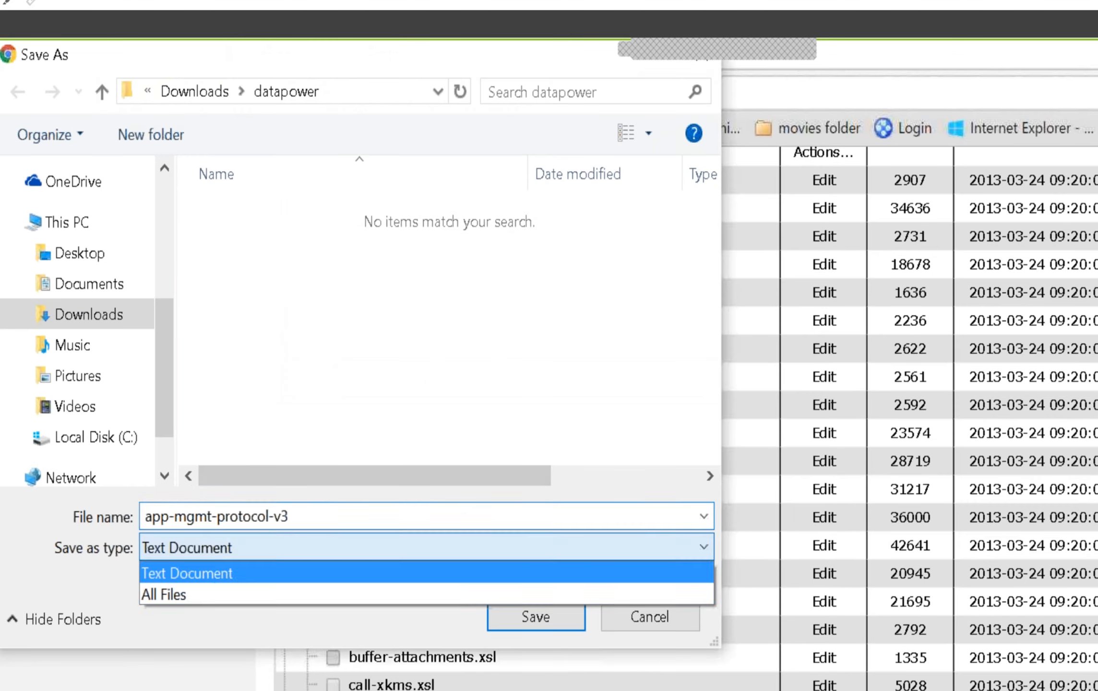
{"action": "left_click", "coordinate": [209, 597]}
{"action": "left_click", "coordinate": [315, 519]}
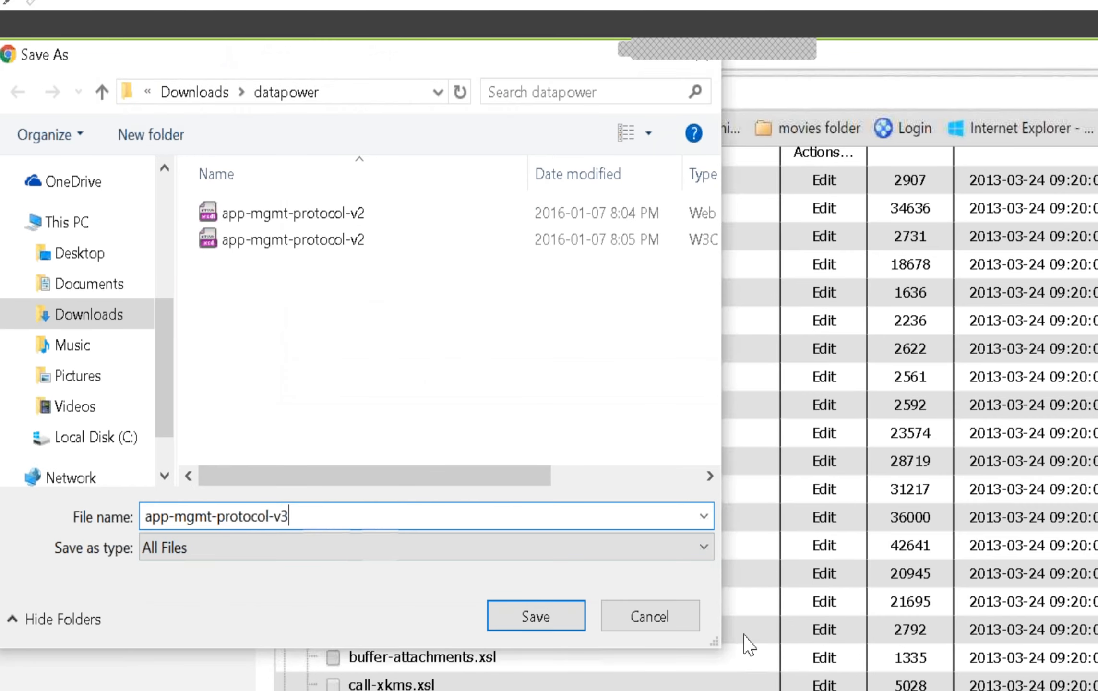
{"action": "key", "text": "Return"}
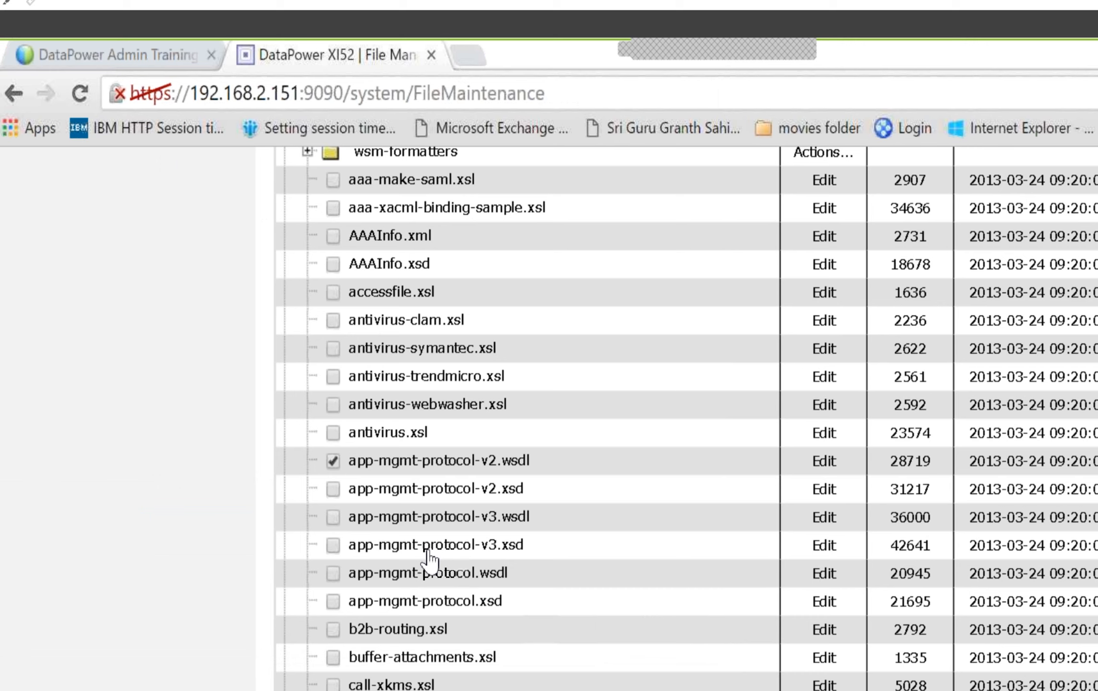
Download app-mgmt-protocol-v3.xsd from the store: directory into the datapower folder
{"action": "right_click", "coordinate": [429, 559]}
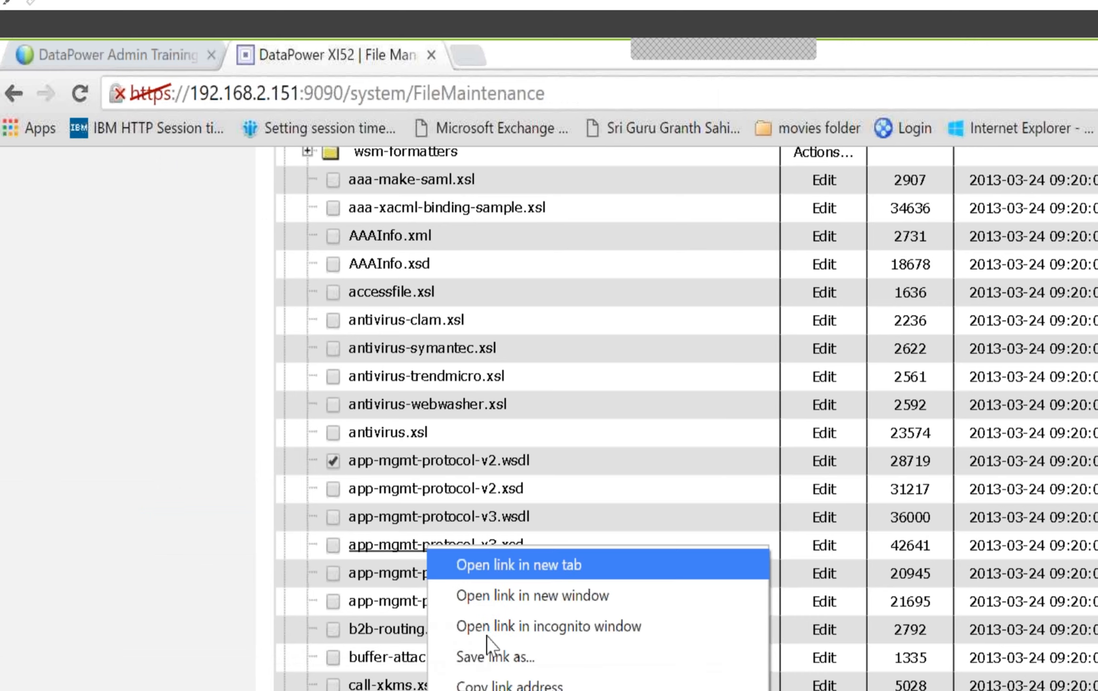
{"action": "left_click", "coordinate": [500, 653]}
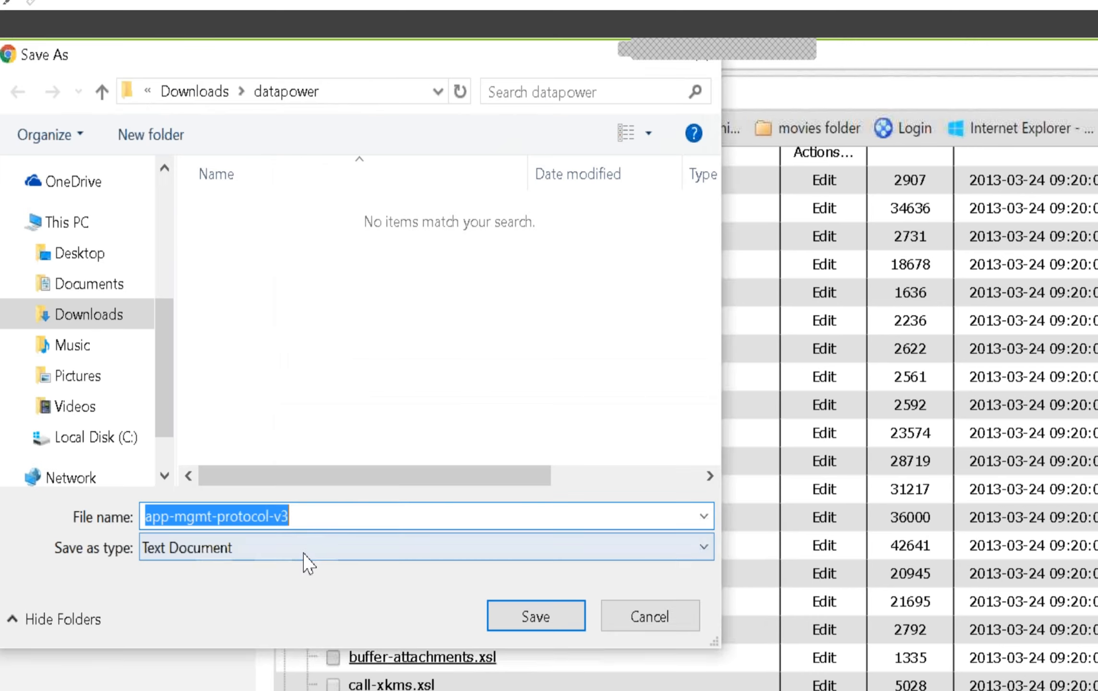
{"action": "key", "text": "End"}
{"action": "key", "text": "BackSpace"}
{"action": "key", "text": "BackSpace"}
{"action": "key", "text": "BackSpace"}
Save app-mgmt-protocol.wsdl and app-mgmt-protocol.xsd into the datapower folder, using the All Files type and their full extensions
{"action": "left_click", "coordinate": [274, 550]}
{"action": "left_click", "coordinate": [240, 593]}
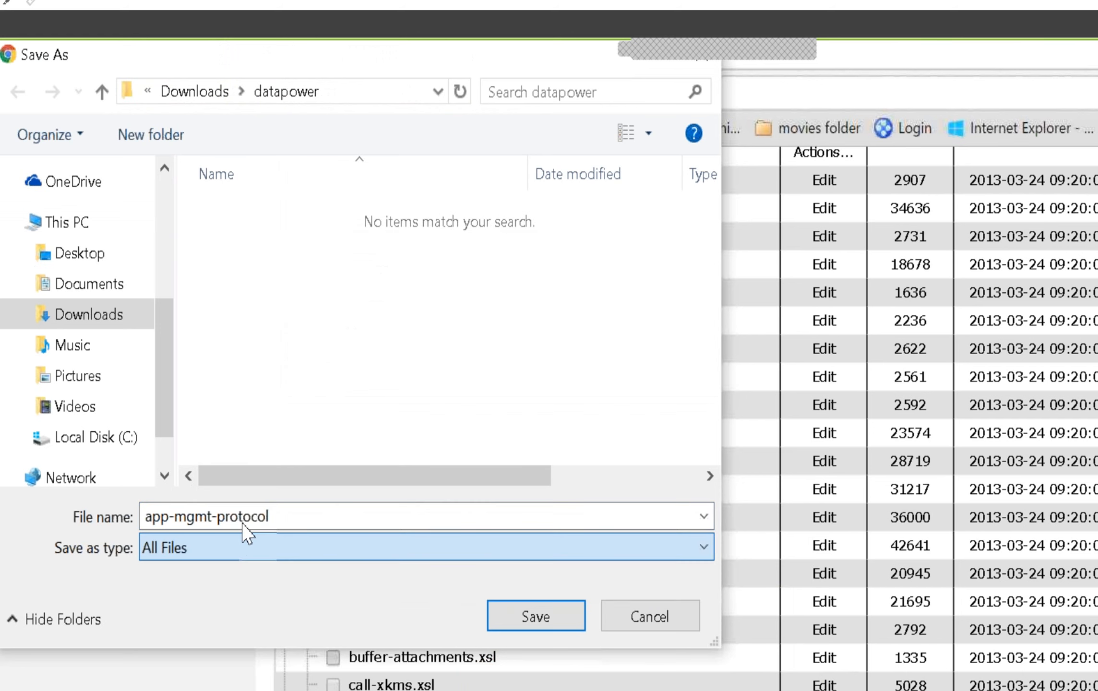
{"action": "left_click", "coordinate": [242, 522]}
{"action": "key", "text": "End"}
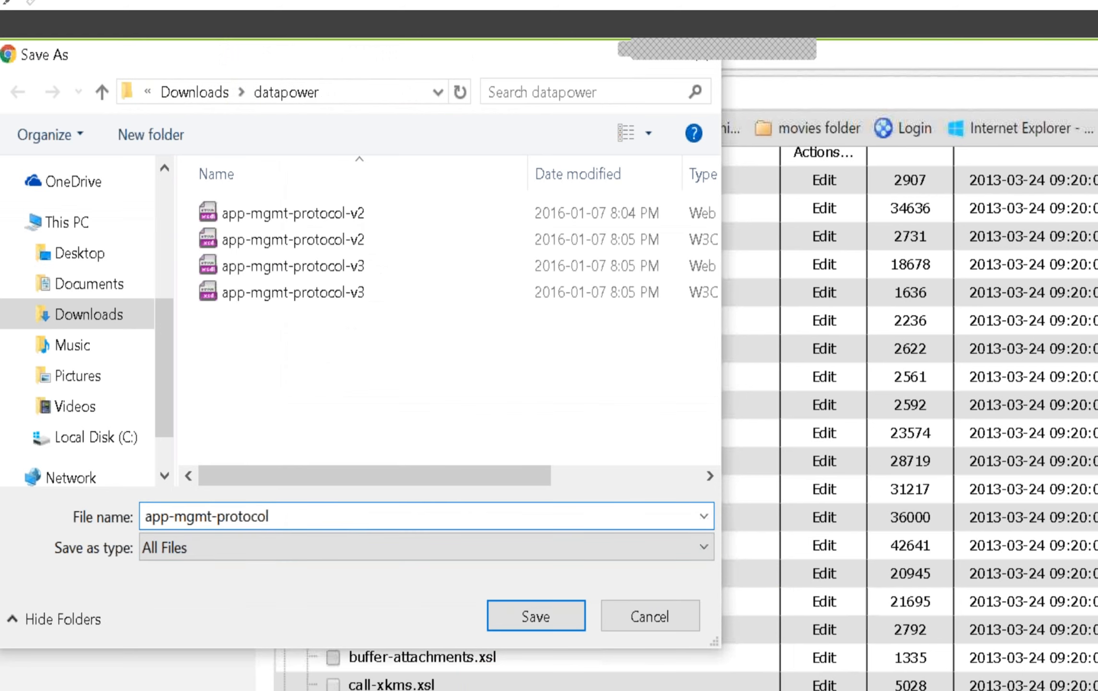
{"action": "type", "text": ".wsdl"}
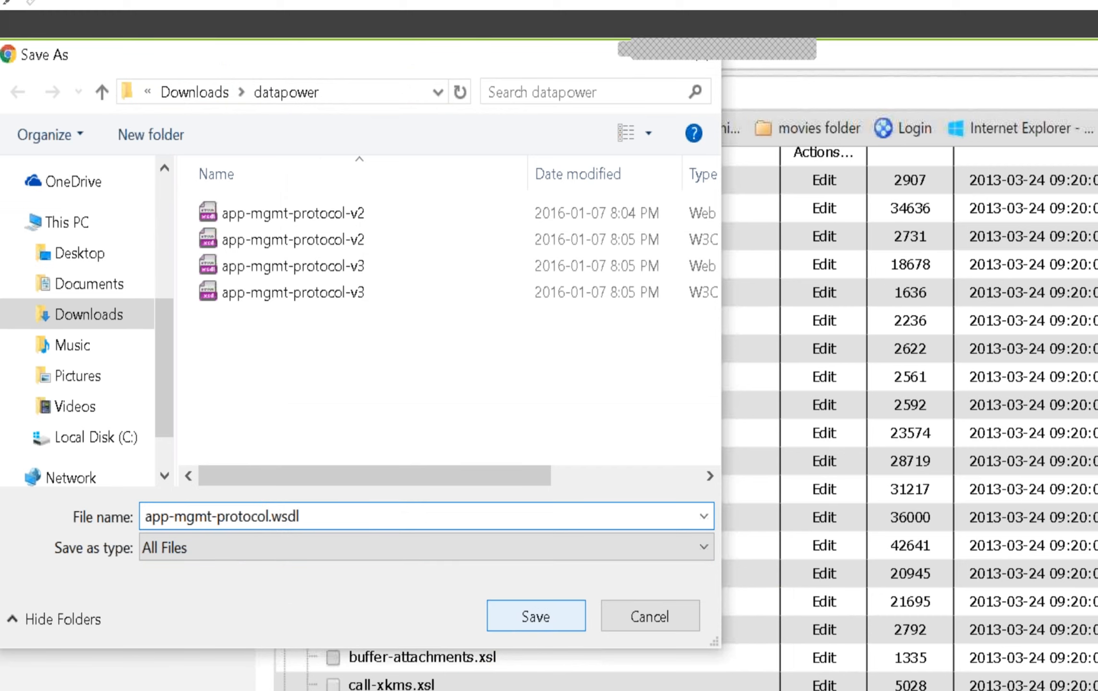
{"action": "left_click", "coordinate": [514, 620]}
{"action": "left_click", "coordinate": [426, 601]}
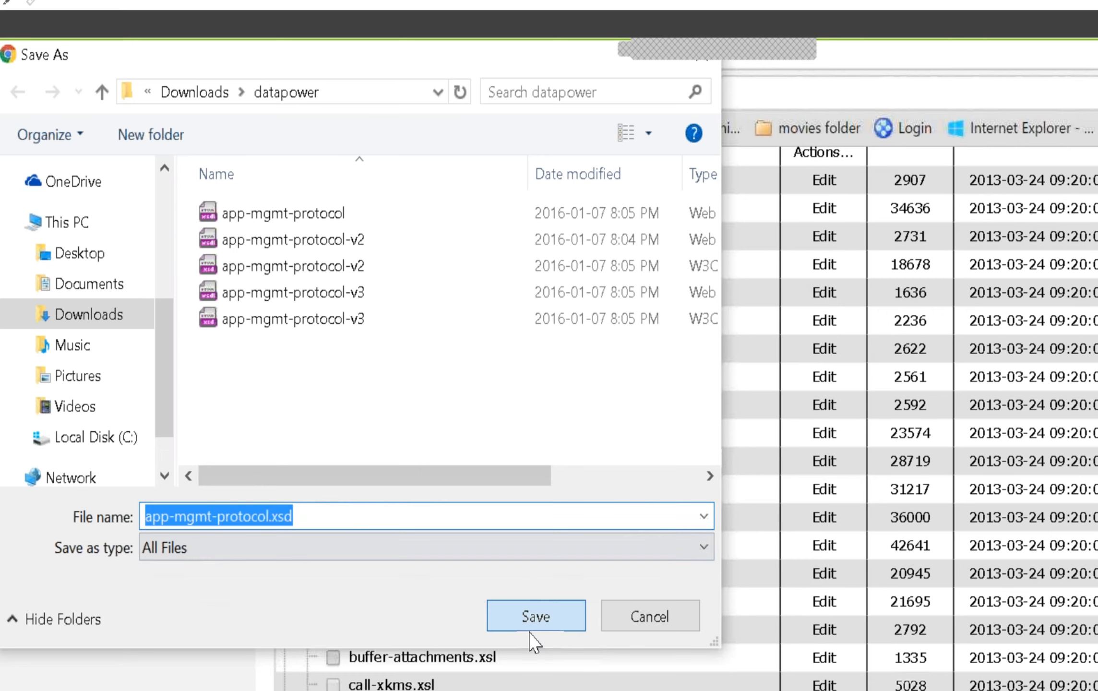
{"action": "left_click", "coordinate": [536, 619]}
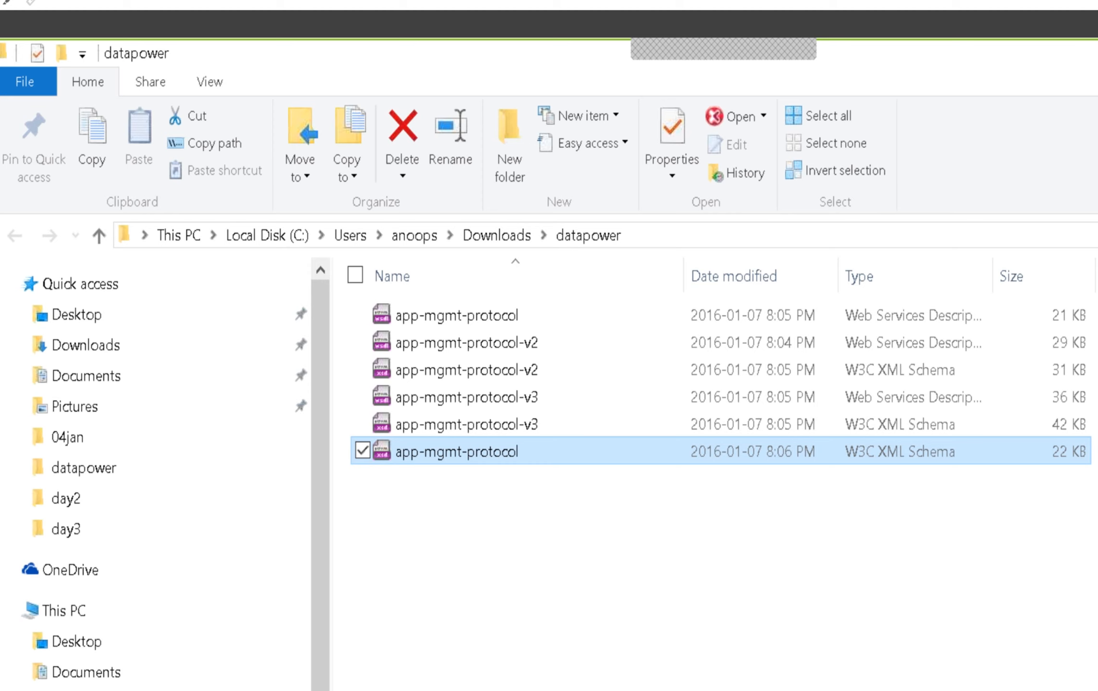
Switch to the DataPower file management page in Chrome and download xml-mgmt-2004-objects.xsd into the datapower folder as All Files, with its .xsd extension
{"action": "key", "text": "alt+Tab"}
{"action": "scroll", "coordinate": [617, 597], "scroll_direction": "down", "scroll_amount": 10}
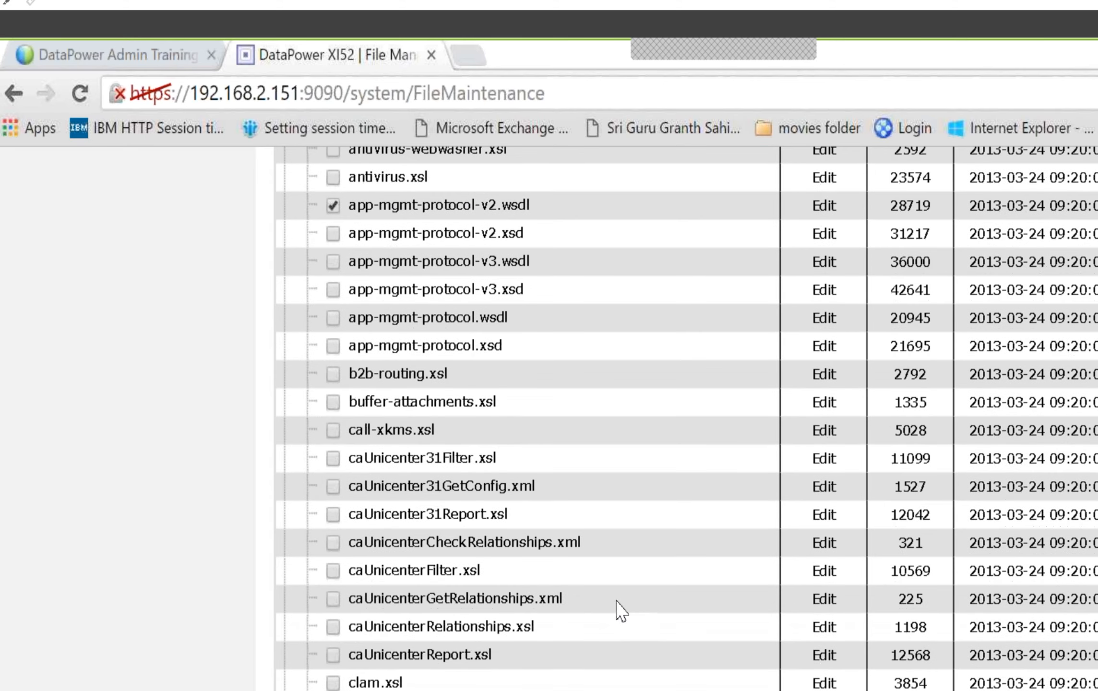
{"action": "scroll", "coordinate": [617, 600], "scroll_direction": "down", "scroll_amount": 5}
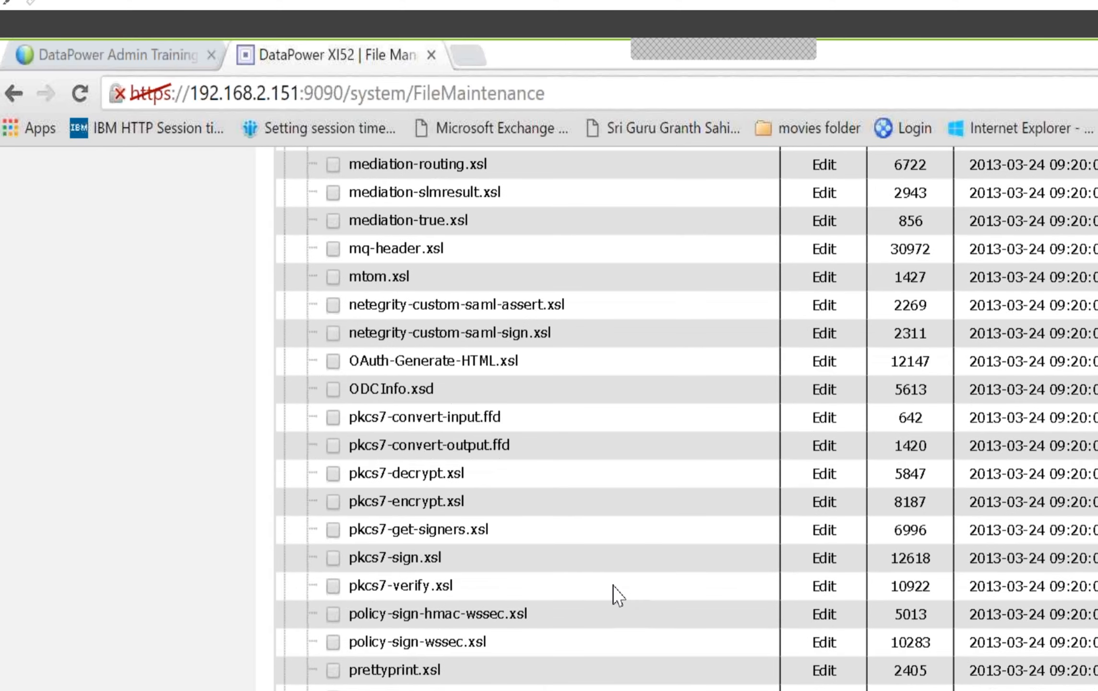
{"action": "scroll", "coordinate": [618, 597], "scroll_direction": "down", "scroll_amount": 10}
{"action": "scroll", "coordinate": [610, 584], "scroll_direction": "down", "scroll_amount": 15}
{"action": "scroll", "coordinate": [600, 461], "scroll_direction": "up", "scroll_amount": 10}
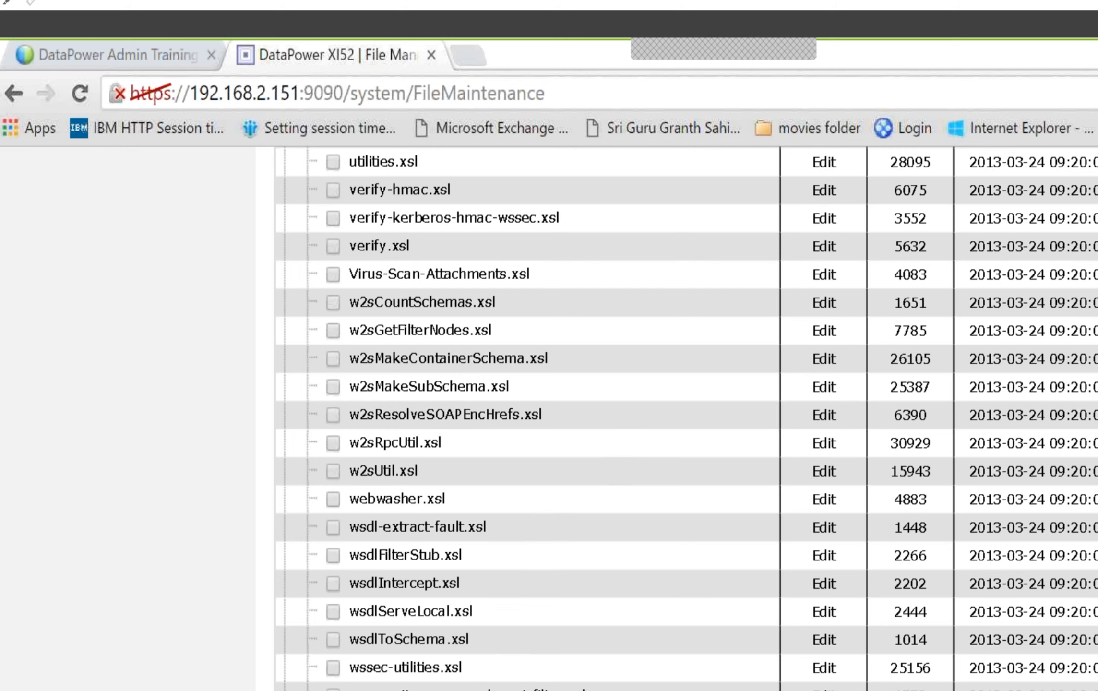
{"action": "scroll", "coordinate": [672, 417], "scroll_direction": "down", "scroll_amount": 5}
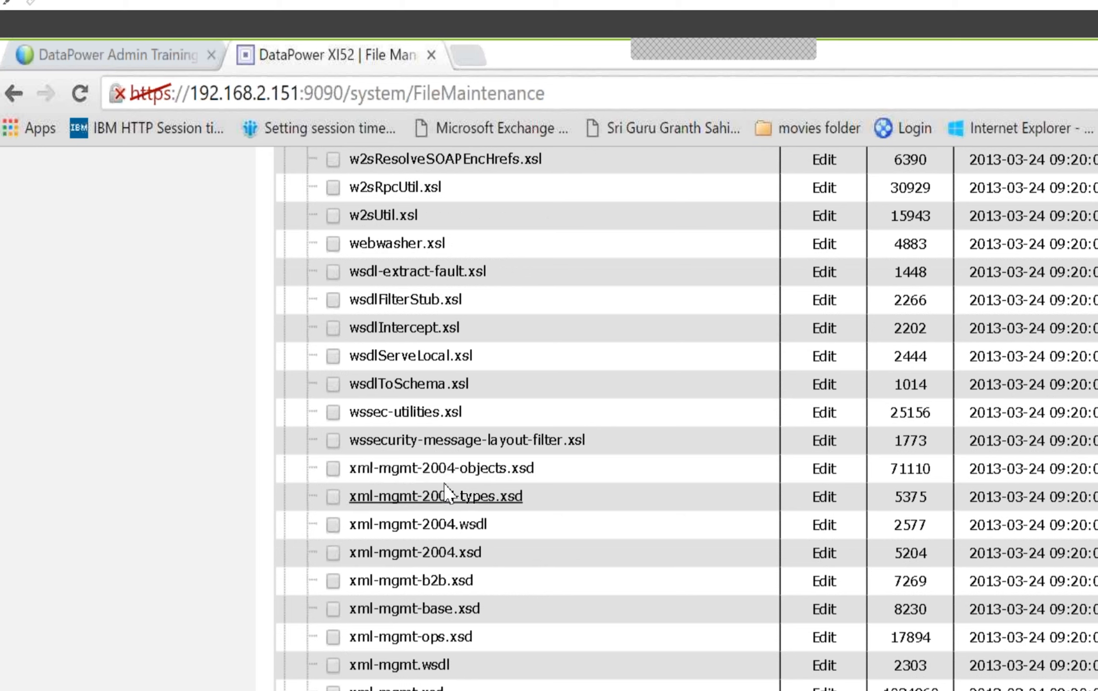
{"action": "right_click", "coordinate": [482, 473]}
{"action": "left_click", "coordinate": [513, 583]}
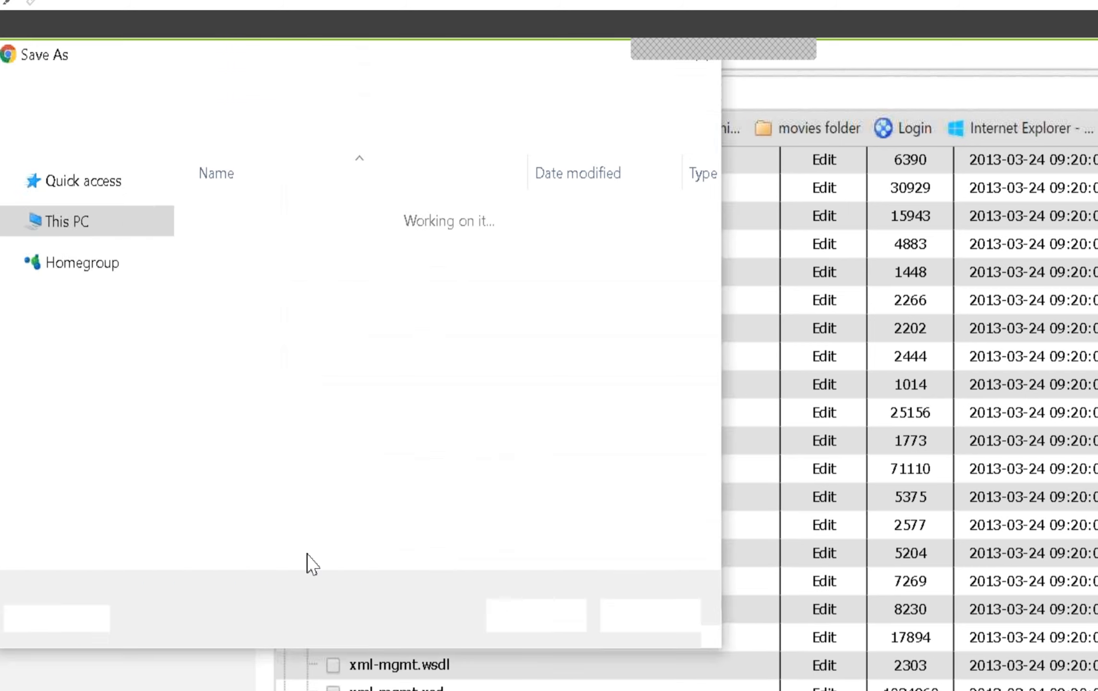
{"action": "left_click", "coordinate": [252, 549]}
{"action": "left_click", "coordinate": [196, 595]}
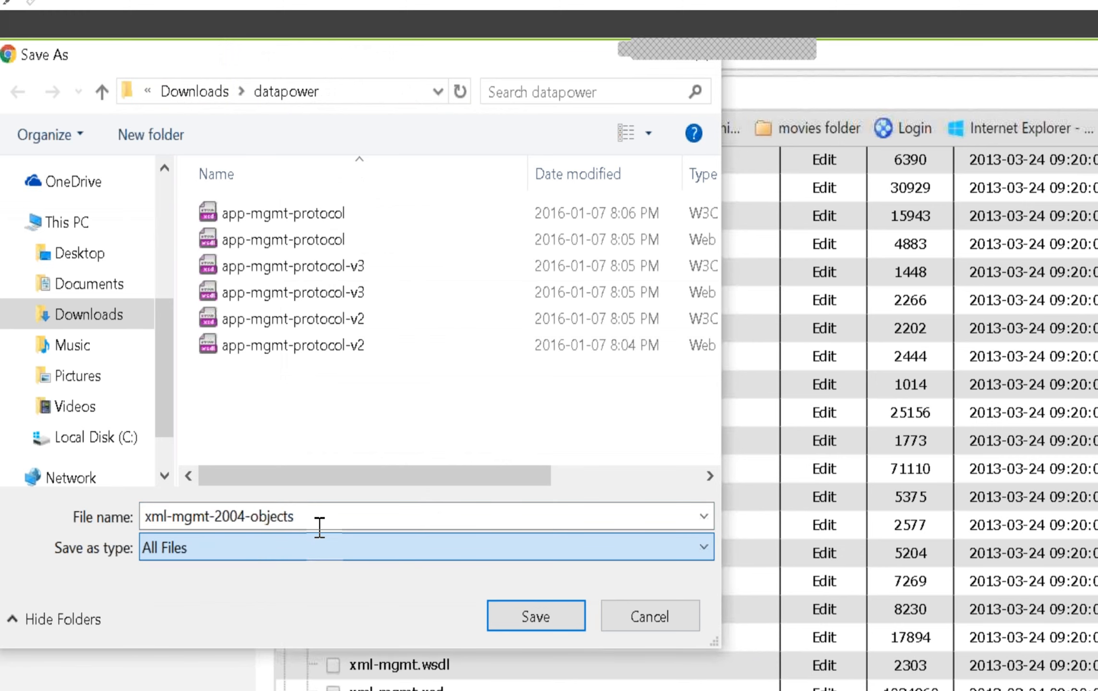
{"action": "left_click", "coordinate": [319, 521]}
{"action": "type", "text": ".xsd"}
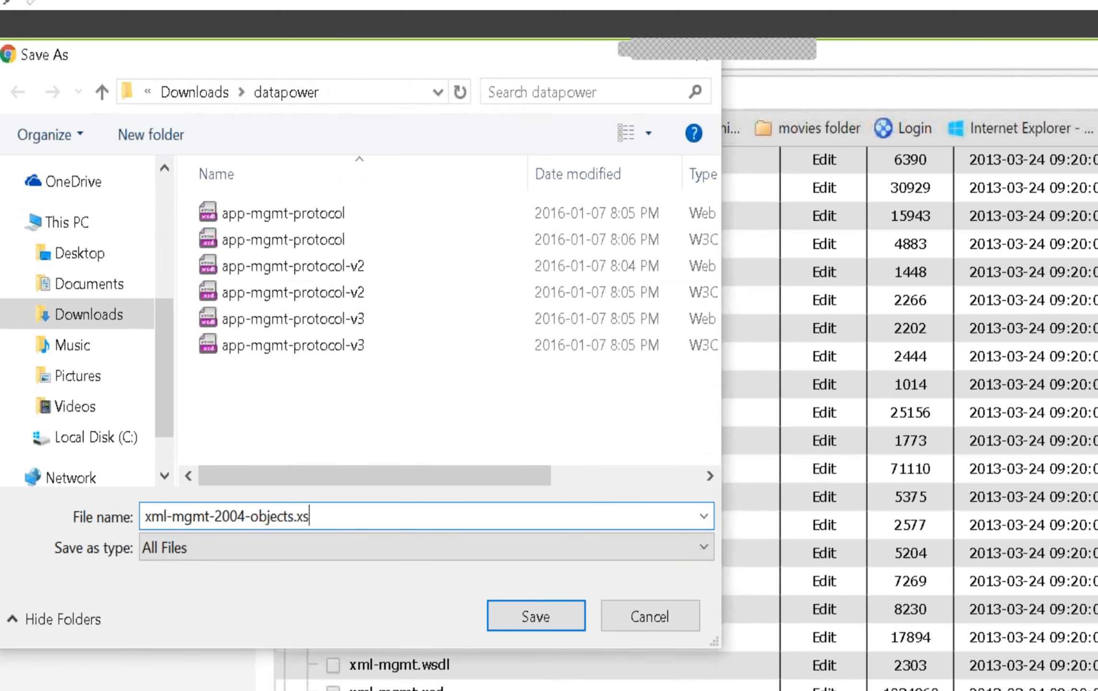
{"action": "left_click", "coordinate": [540, 624]}
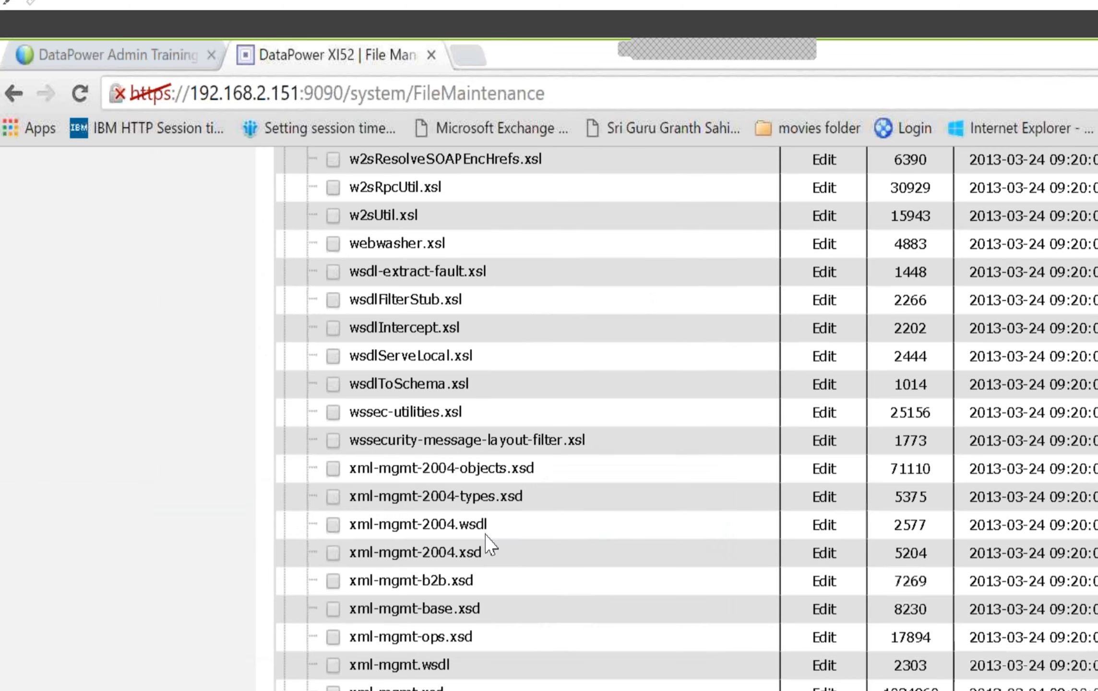
Download xml-mgmt-2004-types.xsd into the datapower folder as All Files, adding the .xsd extension to its name
{"action": "right_click", "coordinate": [473, 503]}
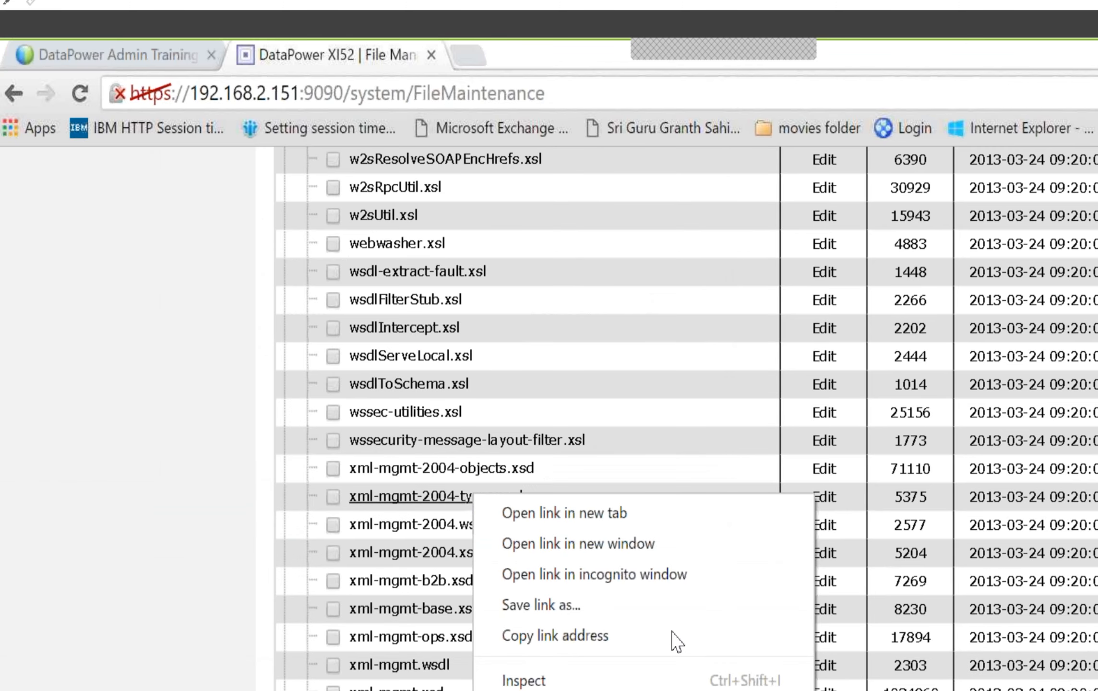
{"action": "left_click", "coordinate": [668, 606]}
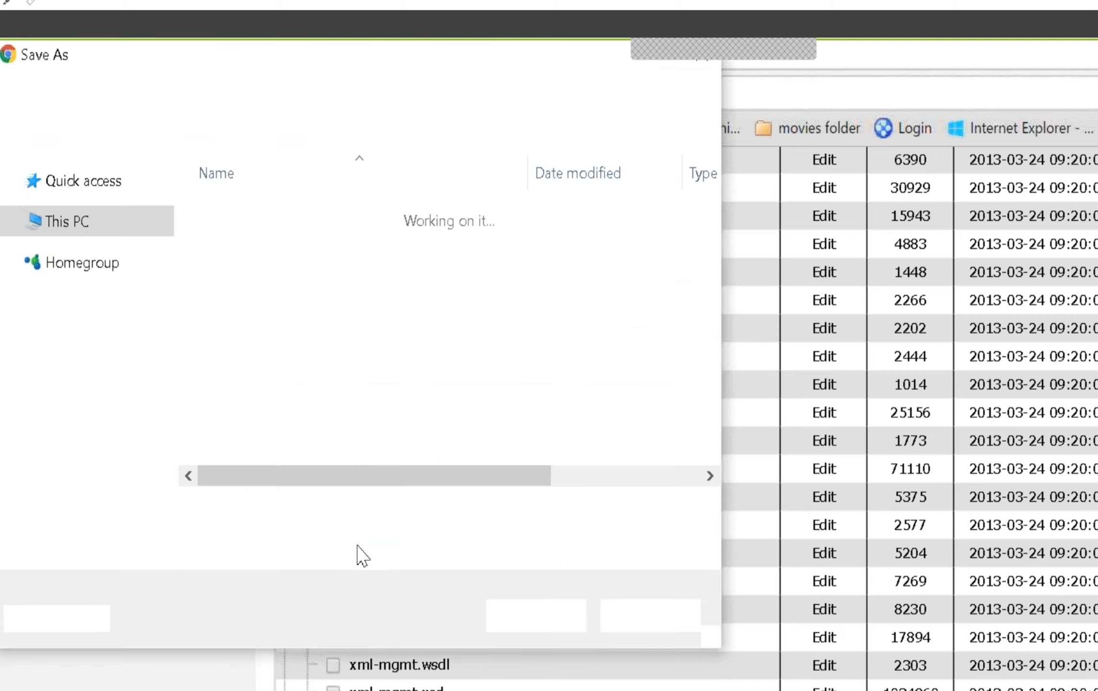
{"action": "left_click", "coordinate": [239, 557]}
{"action": "left_click", "coordinate": [213, 596]}
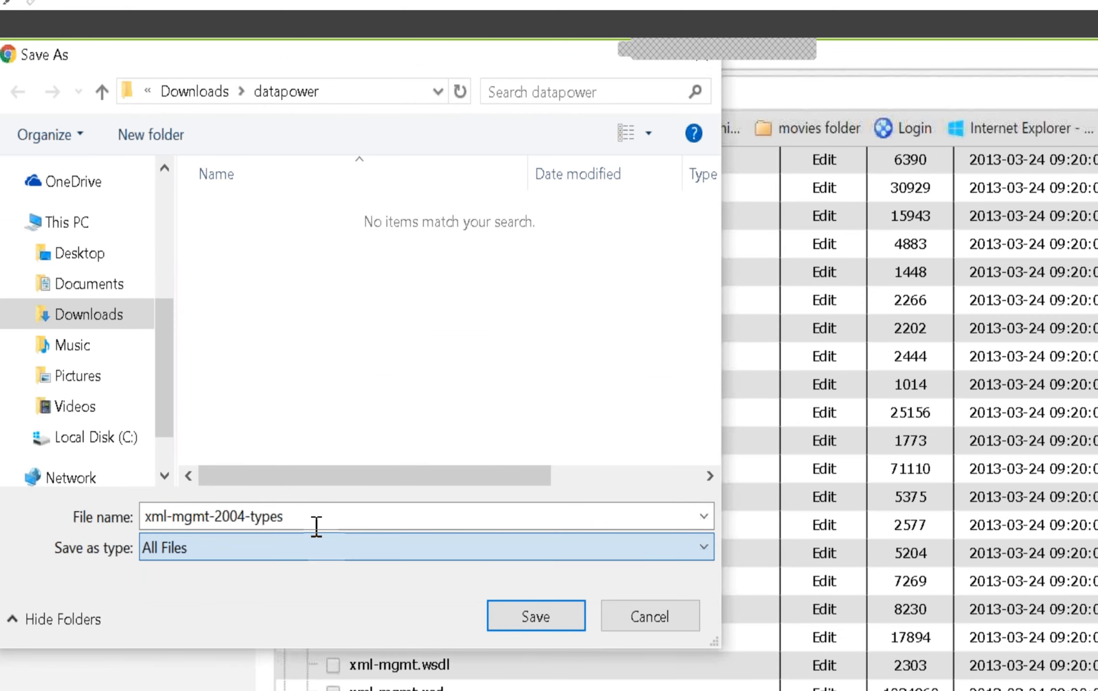
{"action": "left_click", "coordinate": [320, 518]}
{"action": "type", "text": ".xsd"}
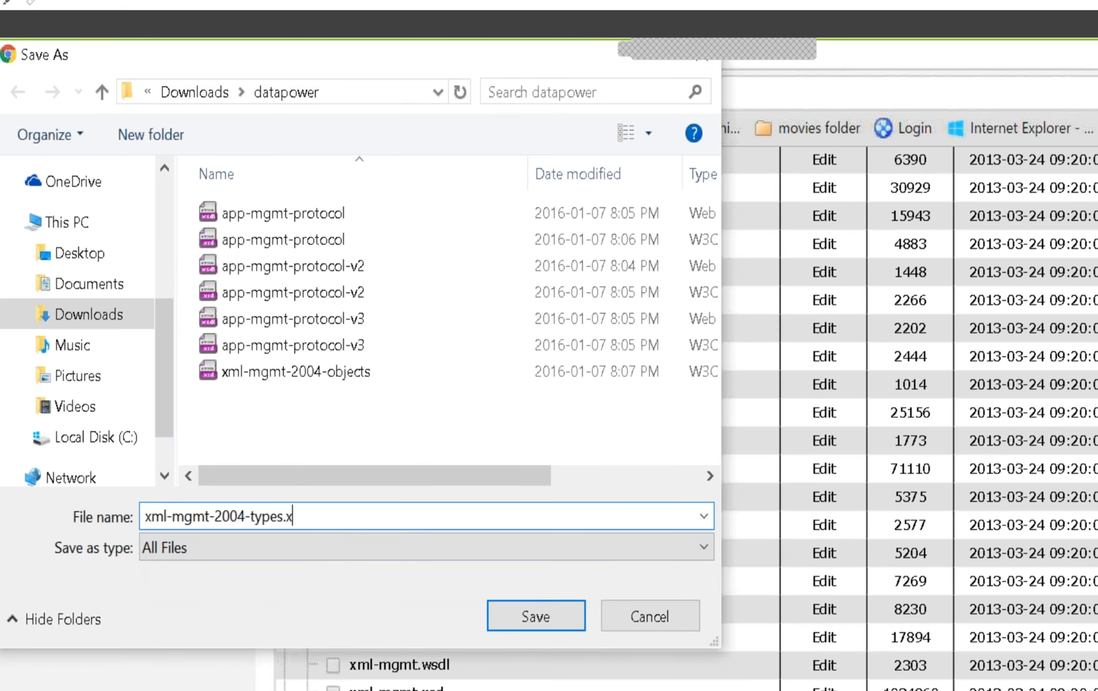
{"action": "left_click", "coordinate": [535, 616]}
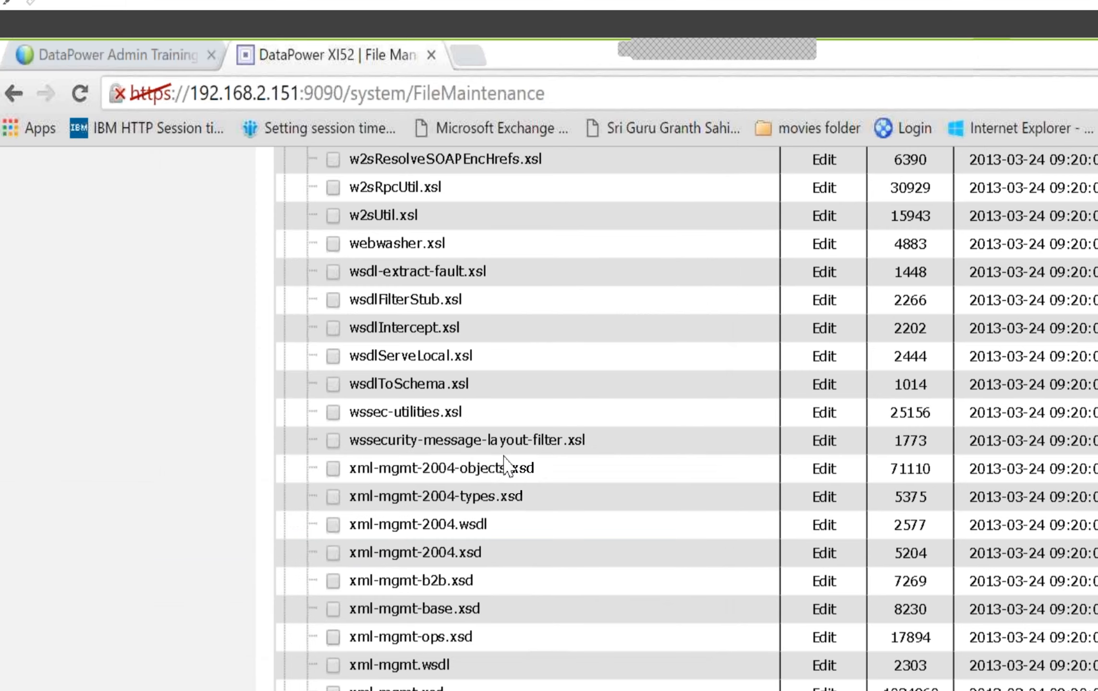
Download xml-mgmt-2004.wsdl into the datapower folder, with the full .wsdl name and the All Files type
{"action": "right_click", "coordinate": [435, 525]}
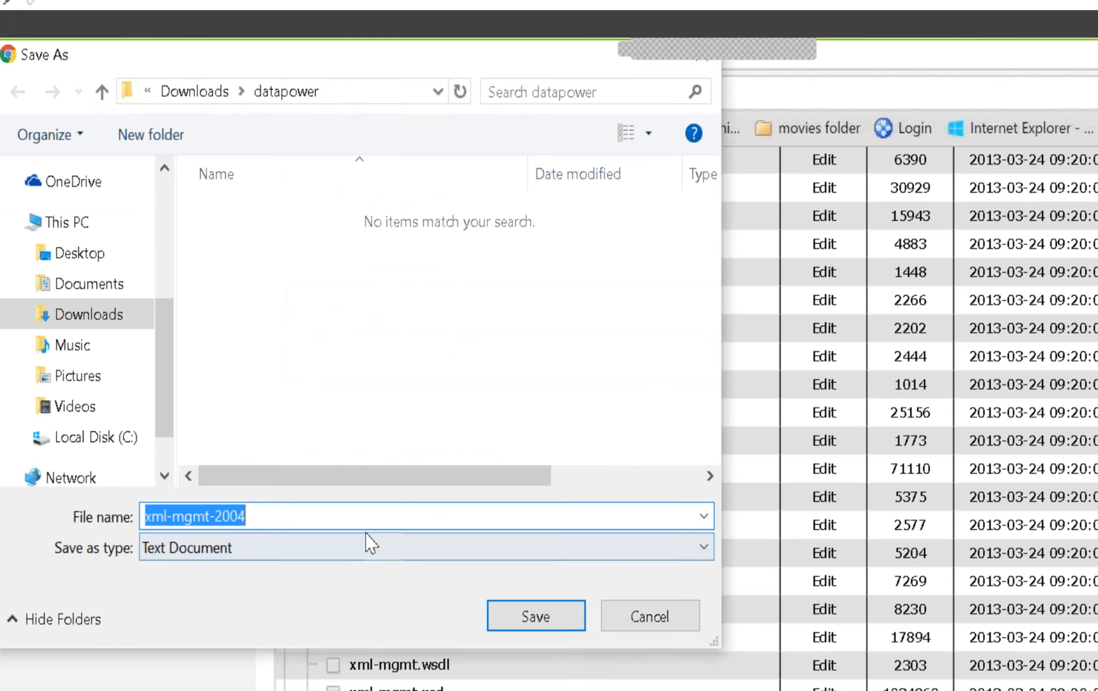
{"action": "left_click", "coordinate": [288, 516]}
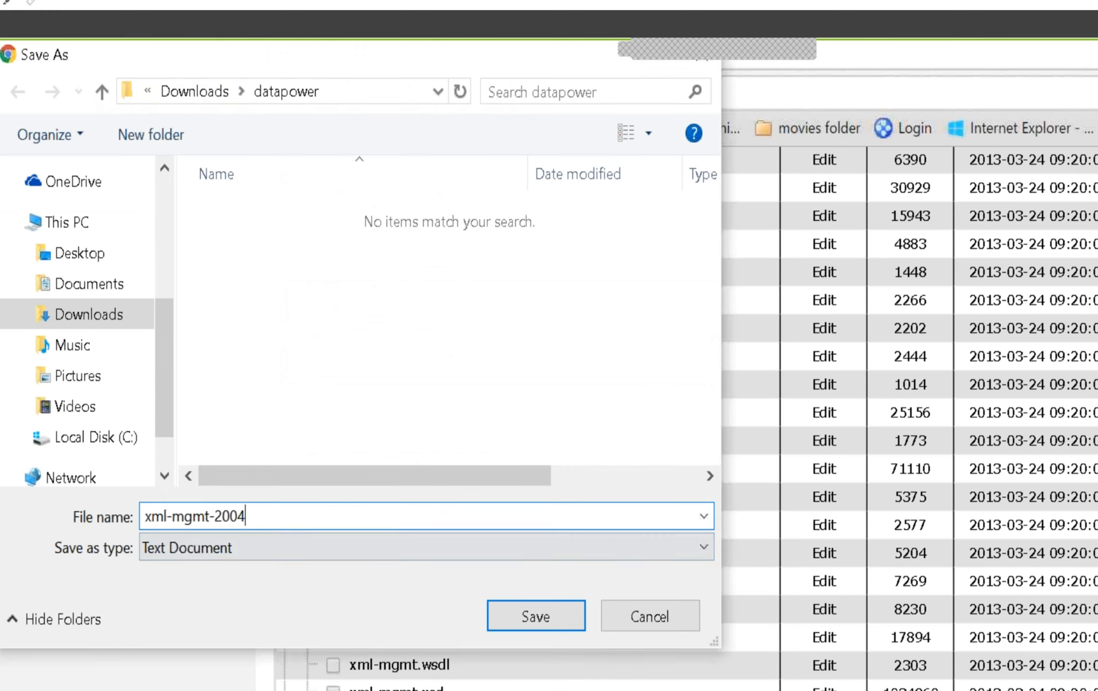
{"action": "type", "text": "."}
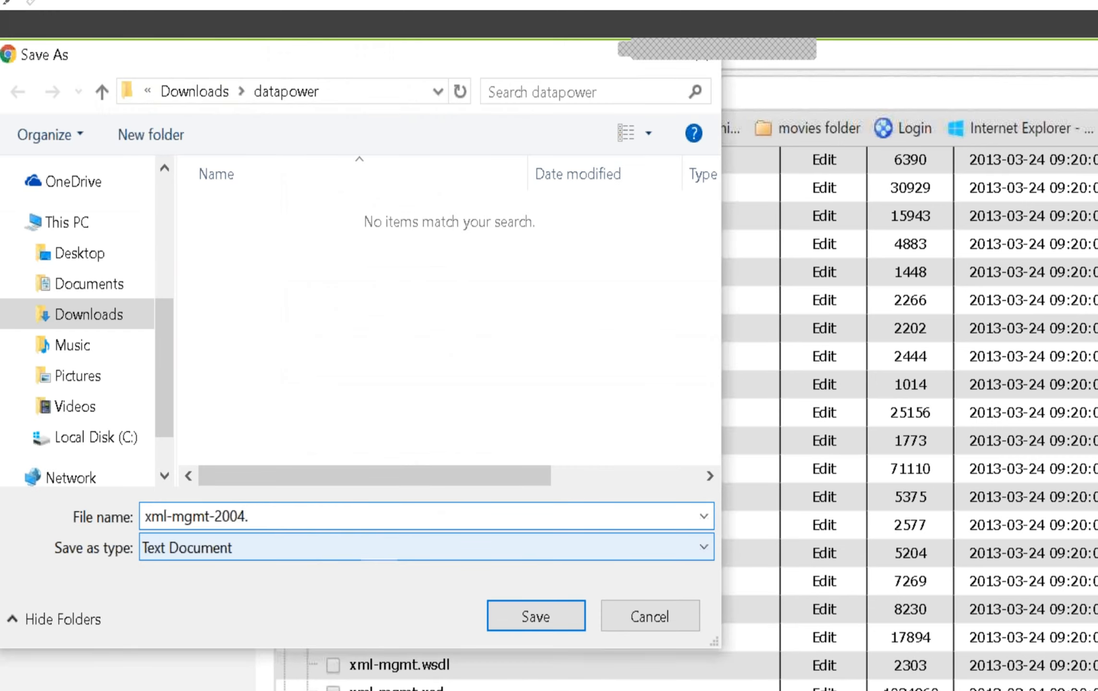
{"action": "type", "text": "wsdl"}
{"action": "left_click", "coordinate": [206, 547]}
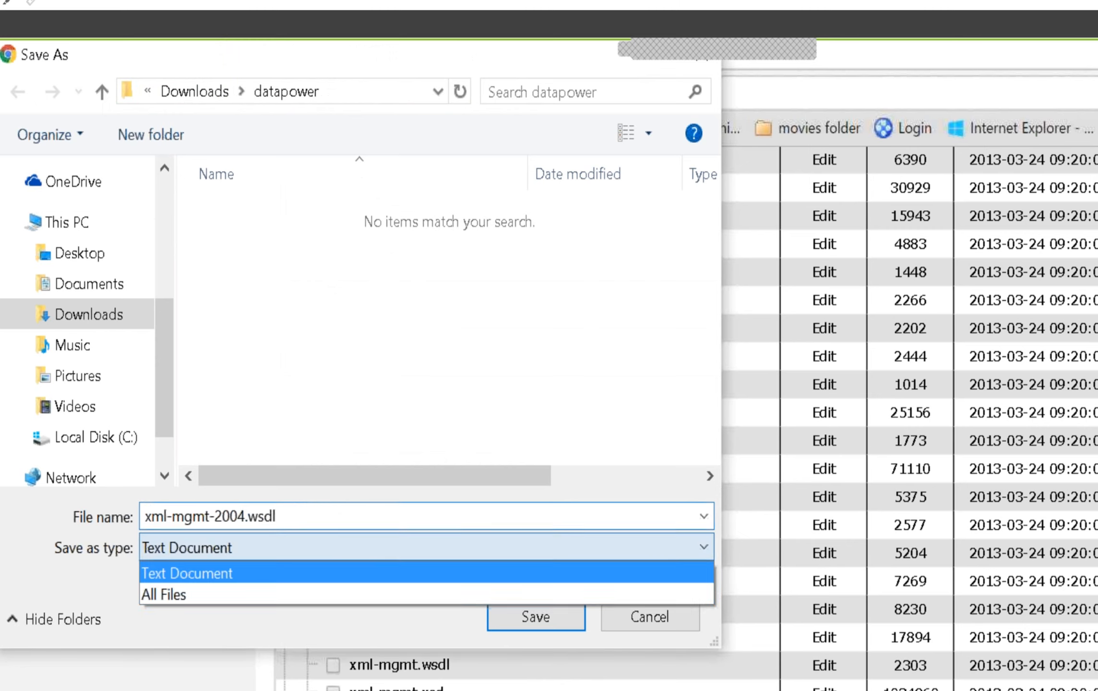
{"action": "left_click", "coordinate": [212, 595]}
{"action": "left_click", "coordinate": [534, 617]}
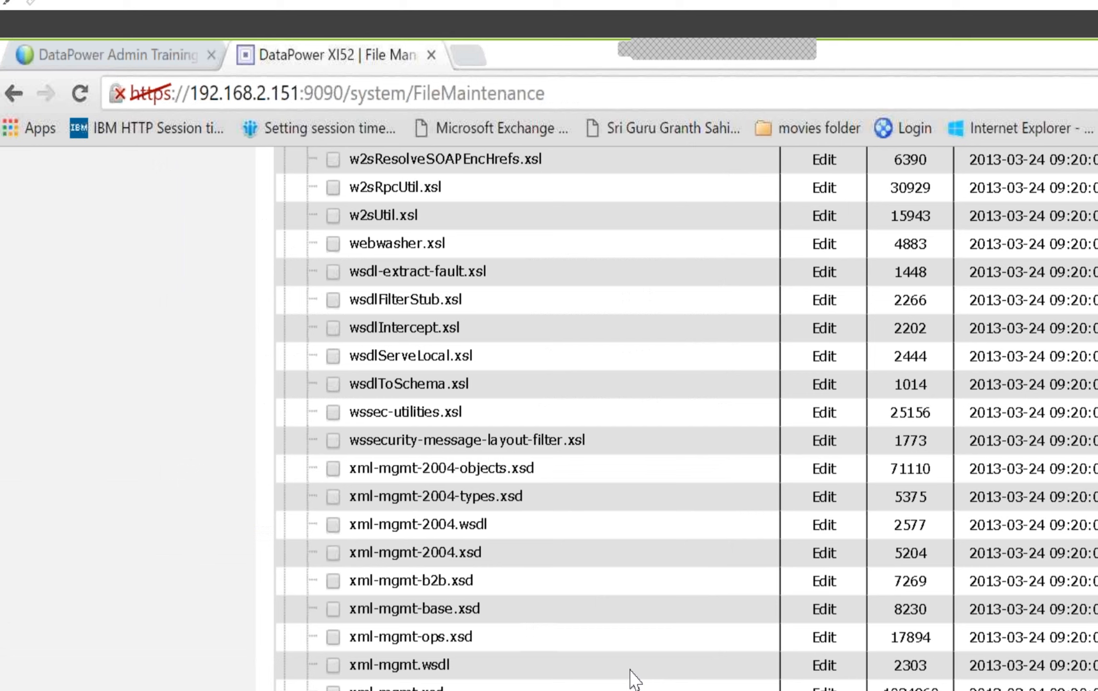
Download xml-mgmt-2004.xsd into the datapower folder, using the All Files type and the .xsd extension
{"action": "right_click", "coordinate": [456, 558]}
{"action": "left_click", "coordinate": [535, 668]}
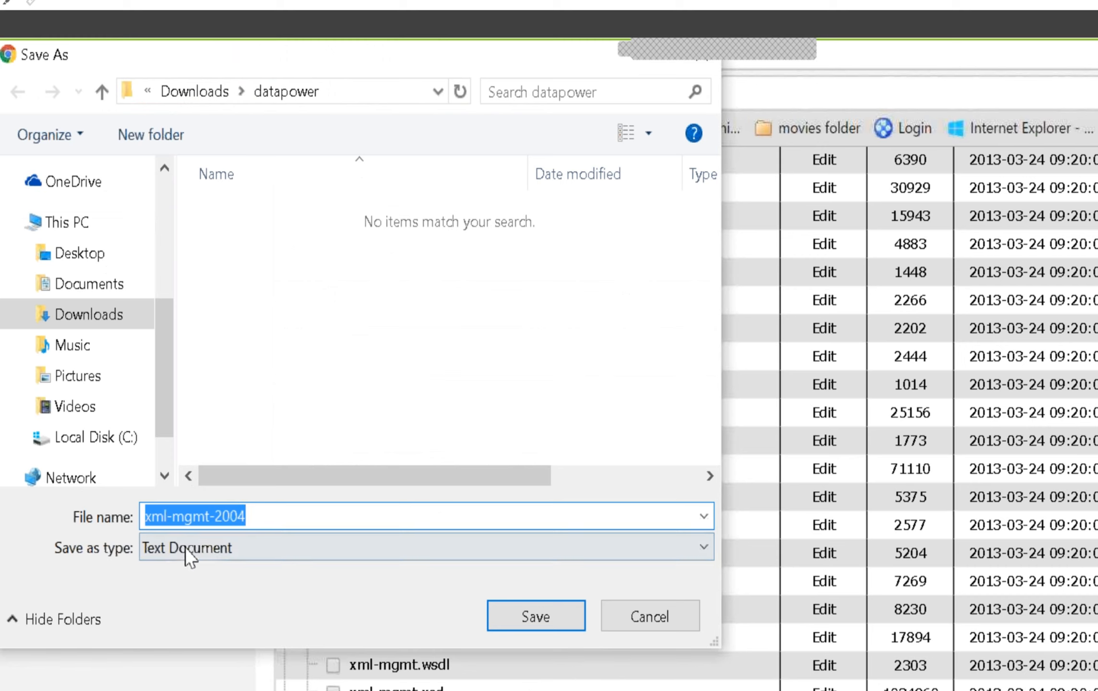
{"action": "left_click", "coordinate": [194, 552]}
{"action": "left_click", "coordinate": [197, 595]}
{"action": "left_click", "coordinate": [336, 521]}
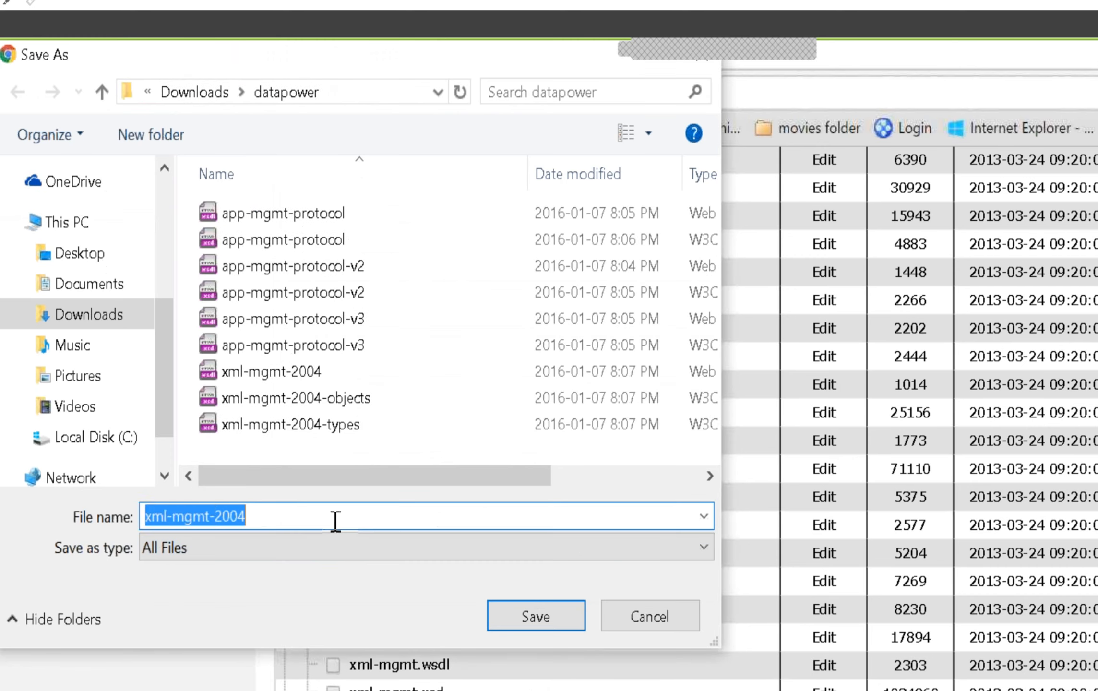
{"action": "double_click", "coordinate": [346, 522]}
{"action": "left_click", "coordinate": [394, 527]}
{"action": "type", "text": ".xsd"}
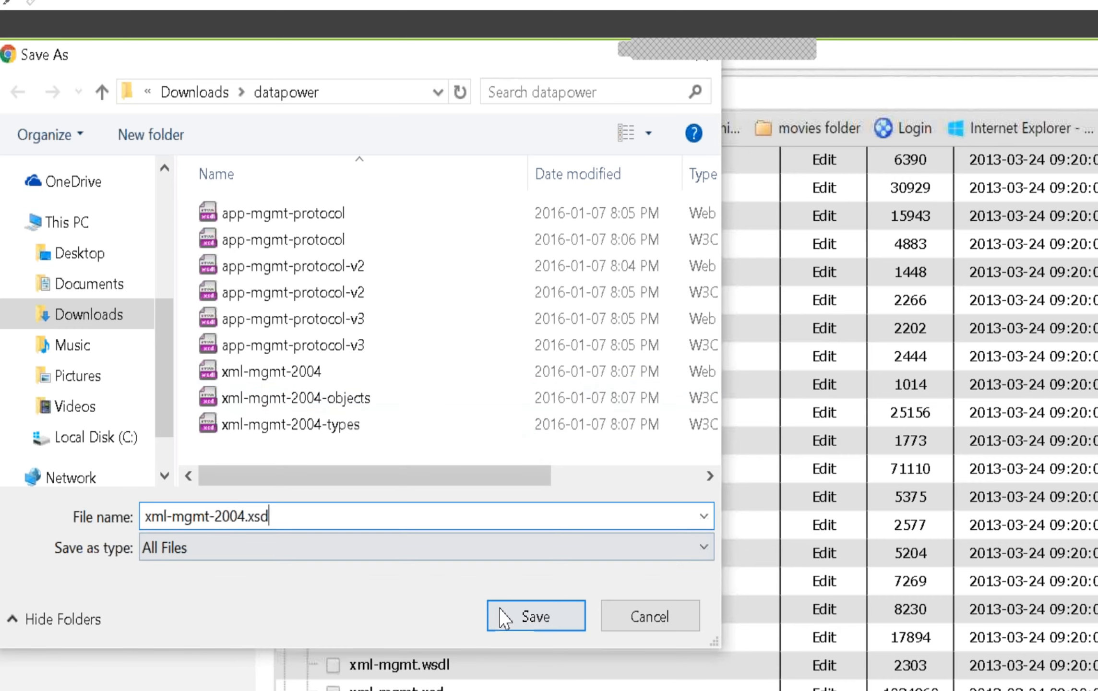
{"action": "left_click", "coordinate": [552, 623]}
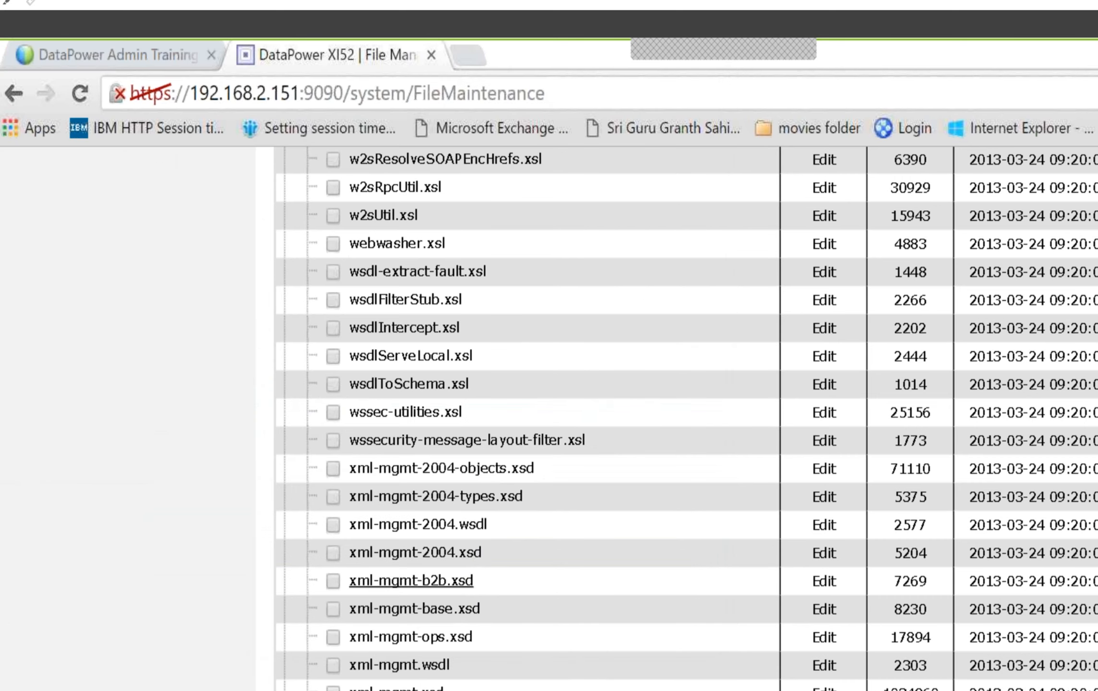
Save xml-mgmt-b2b.xsd from the store: directory into the datapower folder as All Files, keeping the .xsd extension
{"action": "right_click", "coordinate": [463, 582]}
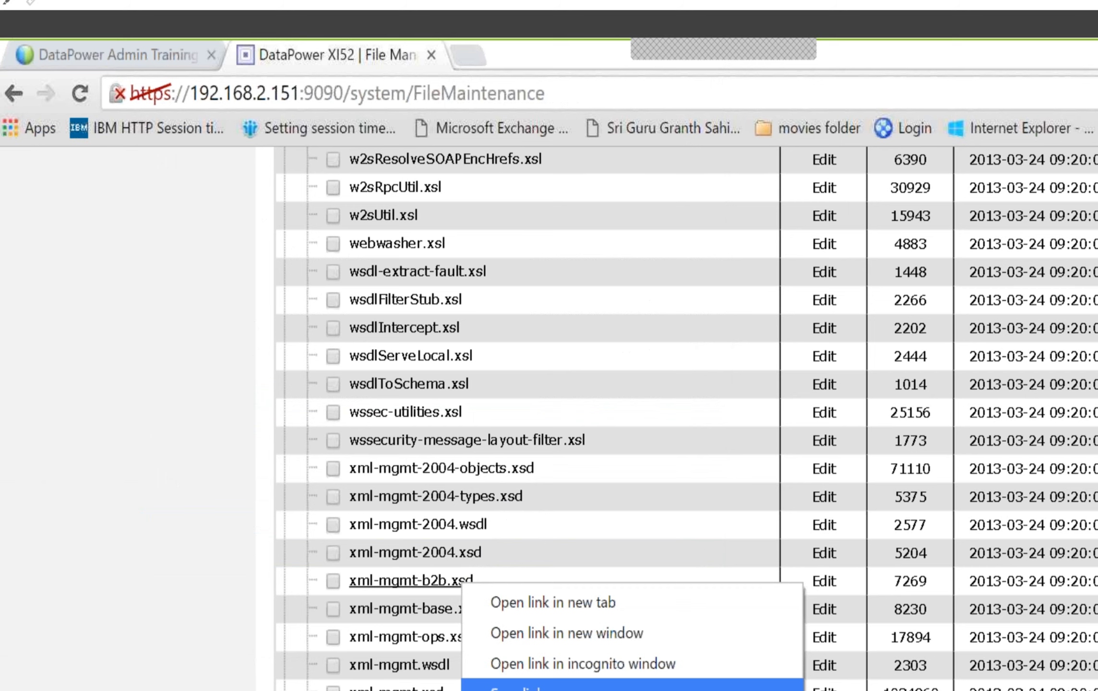
{"action": "left_click", "coordinate": [531, 688]}
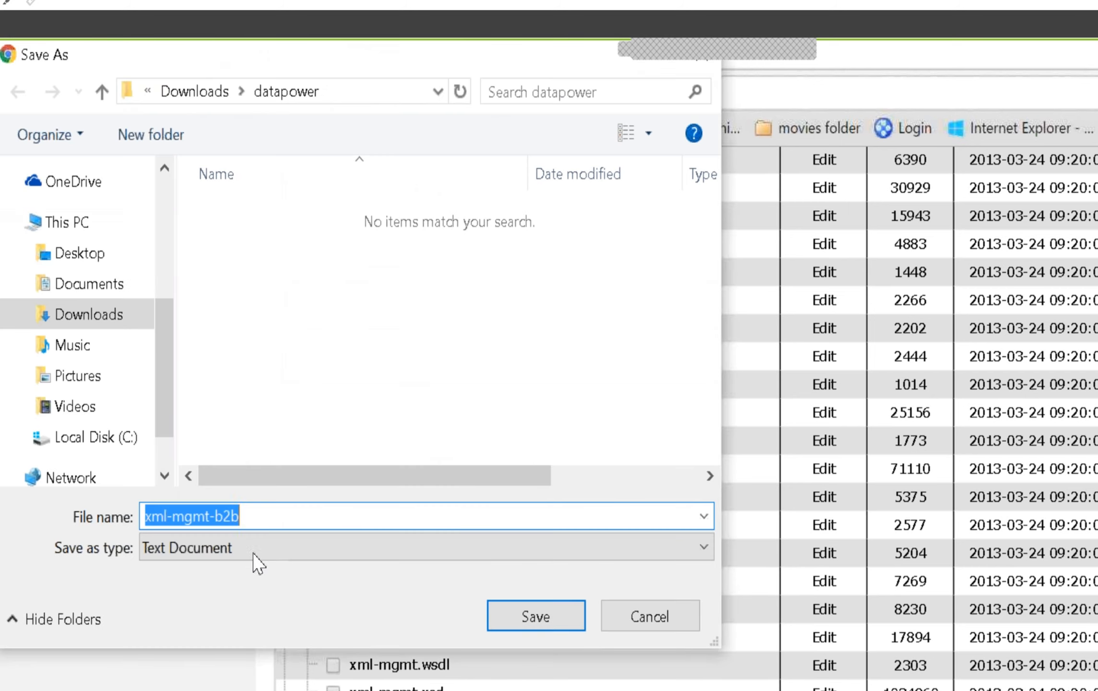
{"action": "left_click", "coordinate": [252, 553]}
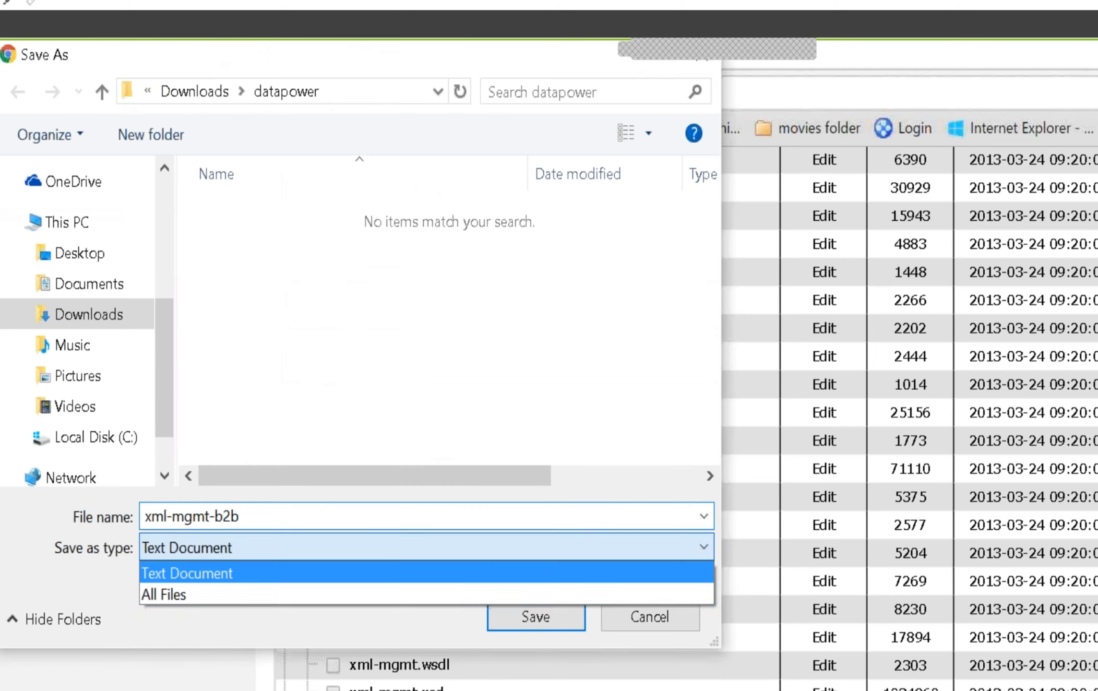
{"action": "left_click", "coordinate": [250, 596]}
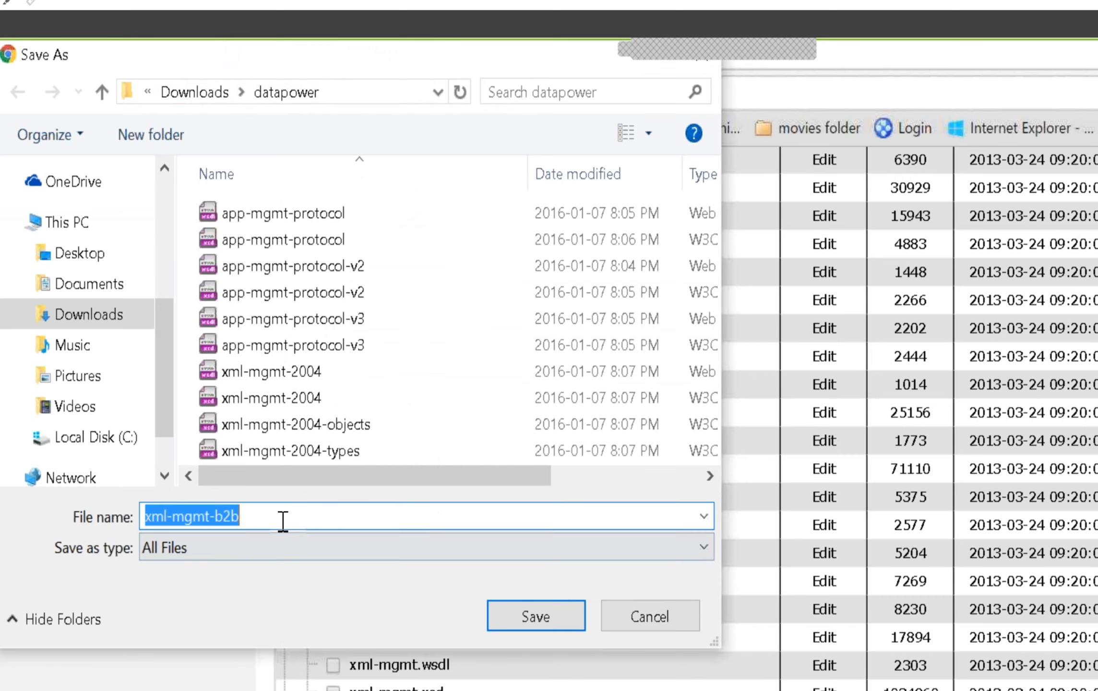
{"action": "type", "text": "."}
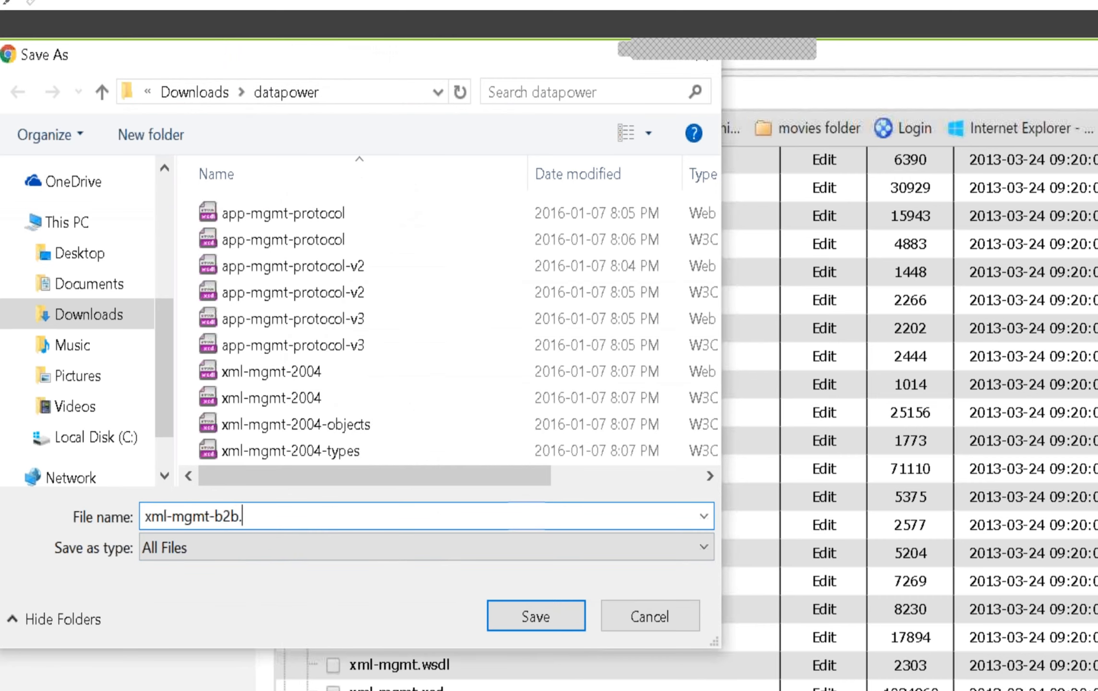
{"action": "type", "text": "xsd"}
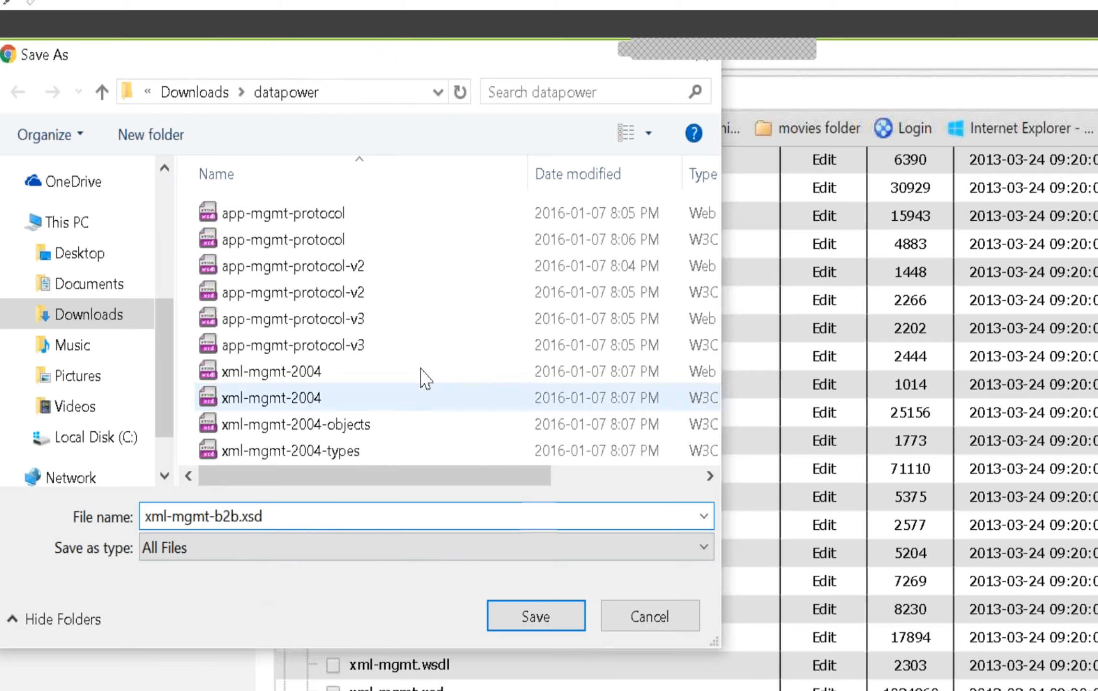
{"action": "left_click", "coordinate": [515, 627]}
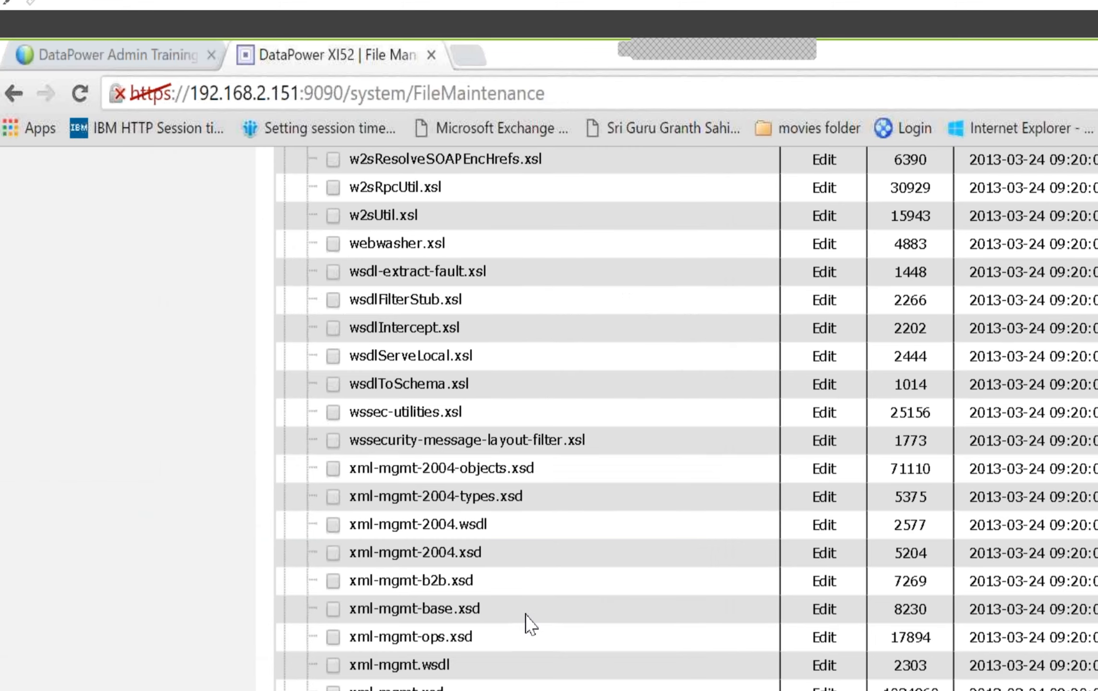
Save xml-mgmt-base.xsd from the store: directory into the datapower folder, using All Files and the full .xsd name
{"action": "right_click", "coordinate": [463, 610]}
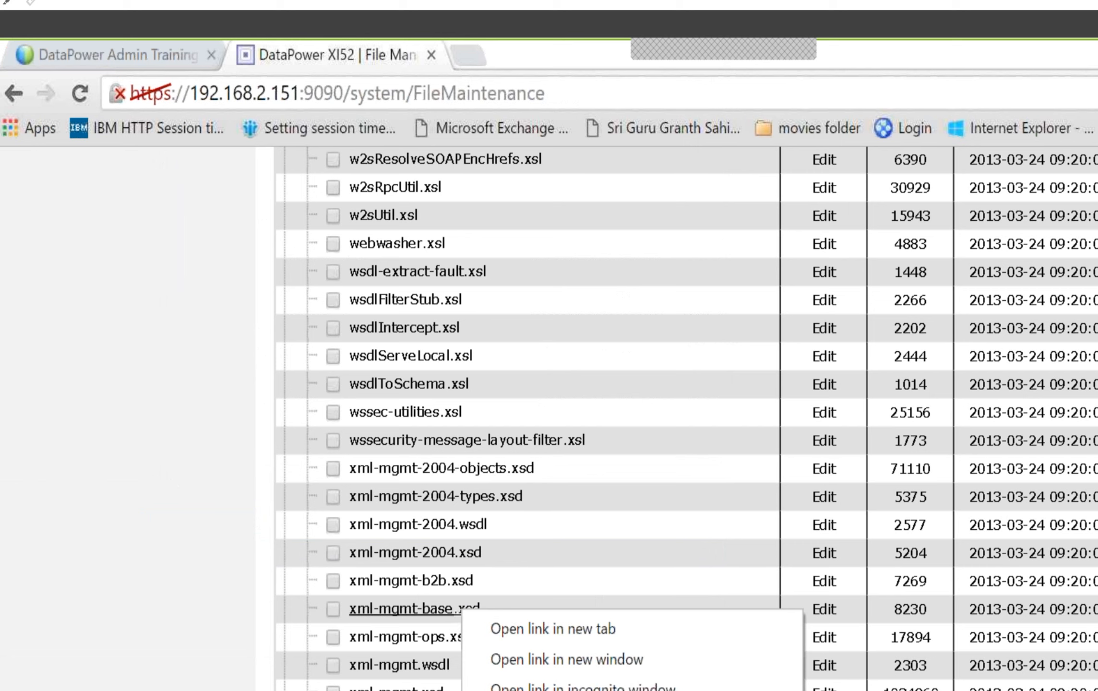
{"action": "key", "text": "Escape"}
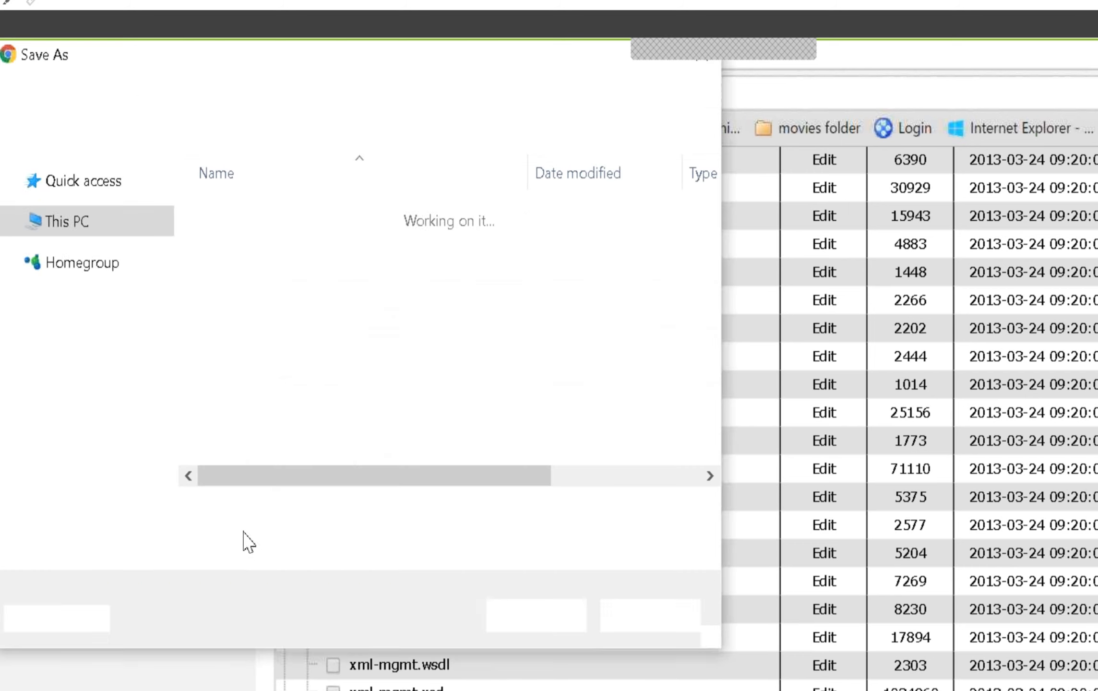
{"action": "left_click", "coordinate": [245, 548]}
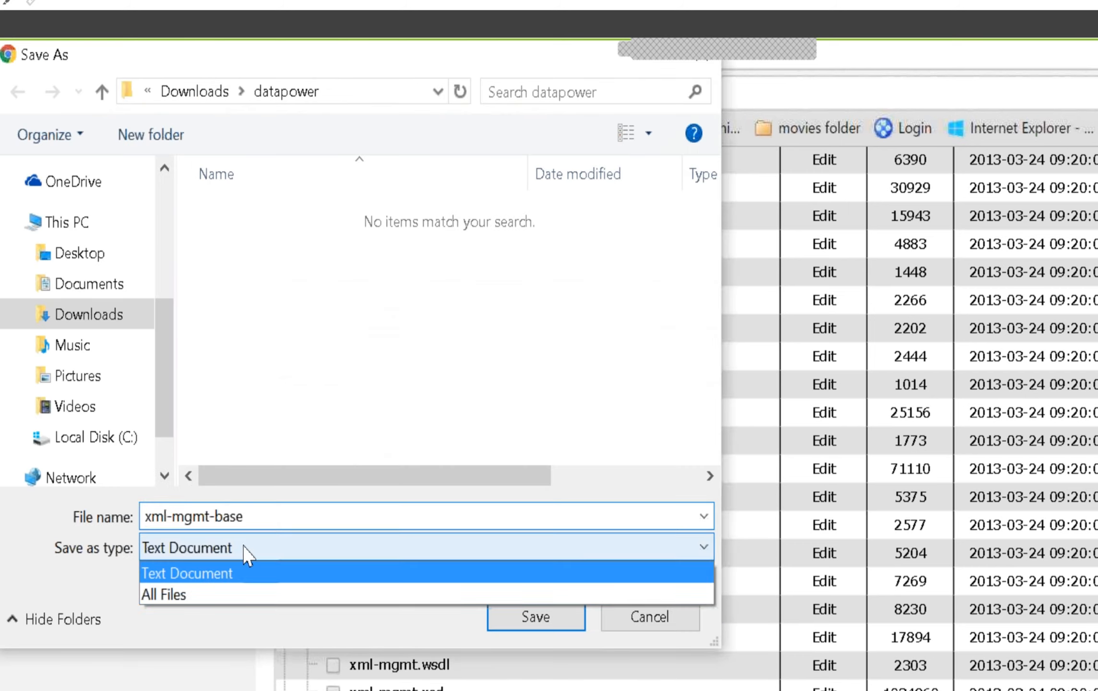
{"action": "left_click", "coordinate": [214, 595]}
{"action": "left_click", "coordinate": [283, 518]}
{"action": "left_click", "coordinate": [283, 518]}
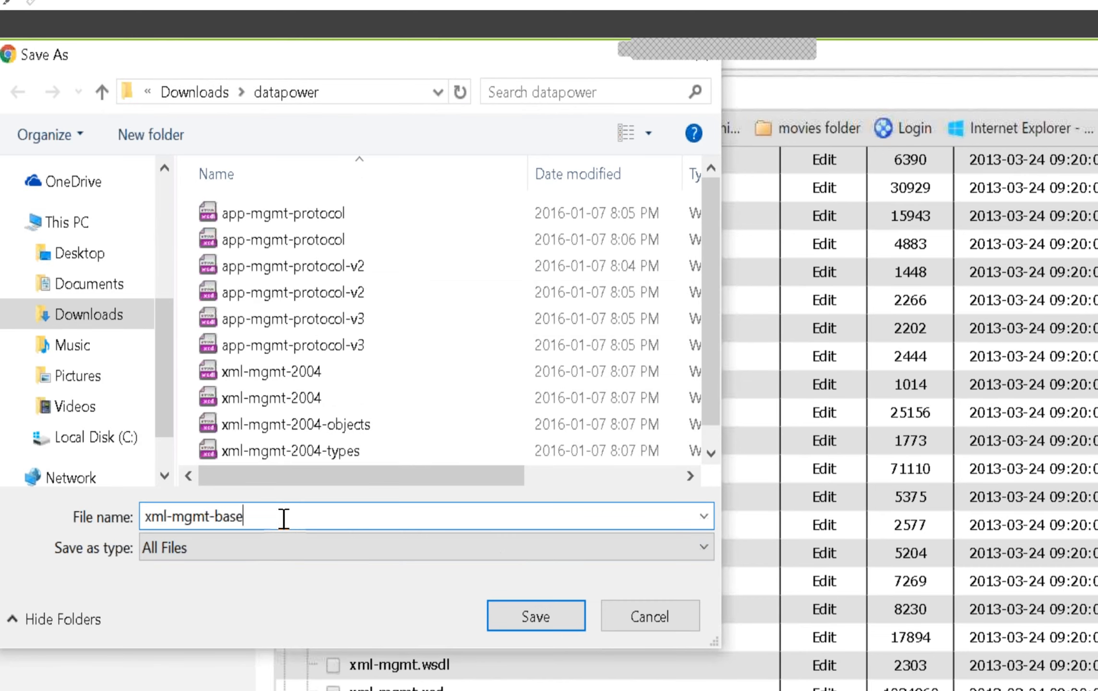
{"action": "type", "text": ".xsd"}
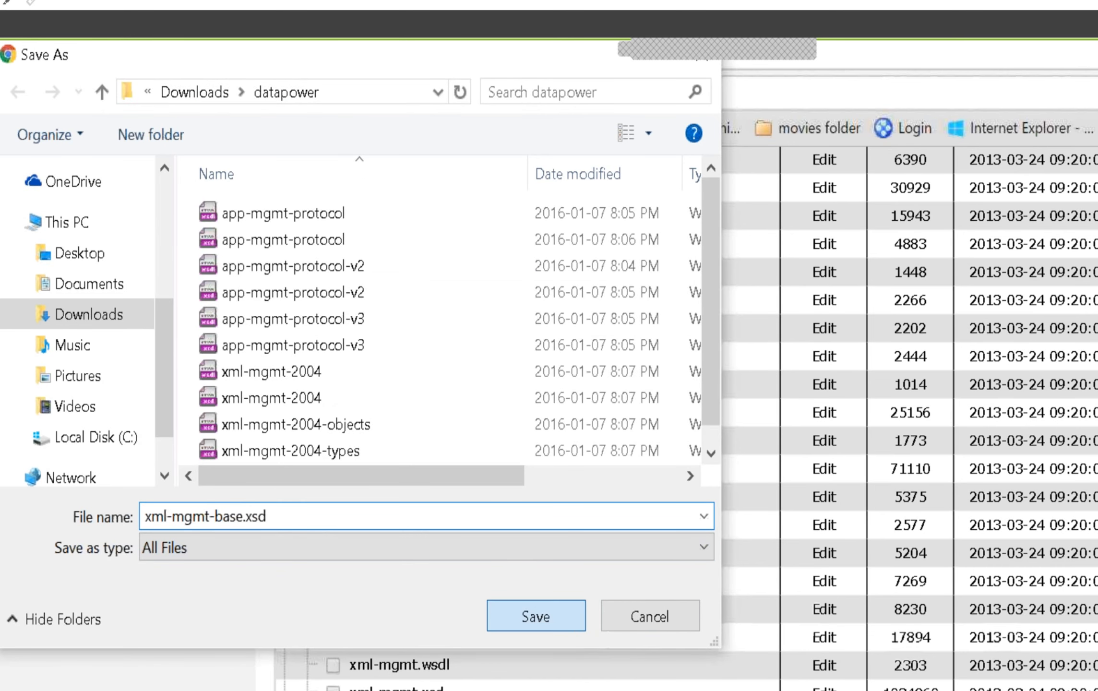
{"action": "left_click", "coordinate": [574, 632]}
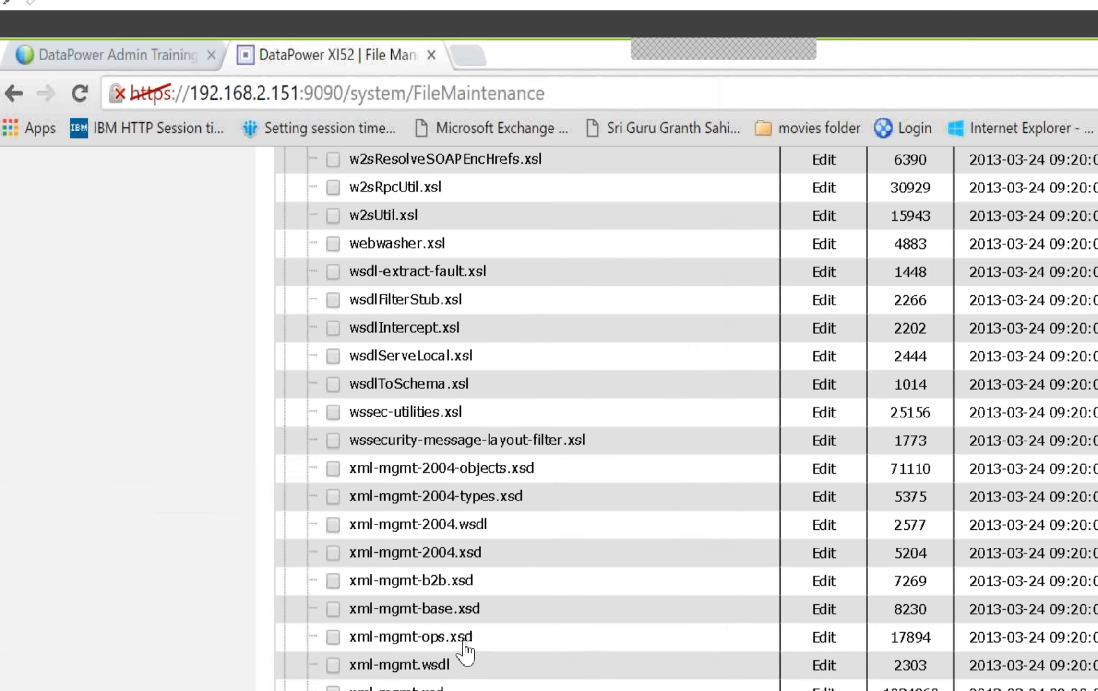
Save xml-mgmt-ops.xsd from the store: directory into the datapower folder as All Files, with the .xsd extension
{"action": "right_click", "coordinate": [452, 639]}
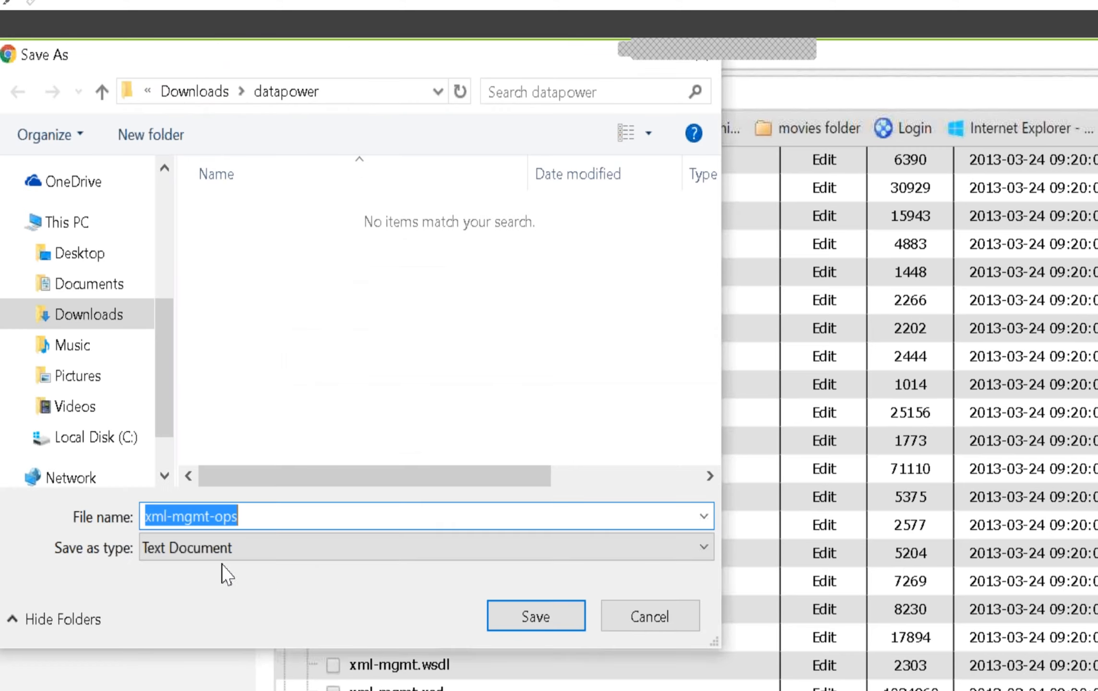
{"action": "left_click", "coordinate": [223, 571]}
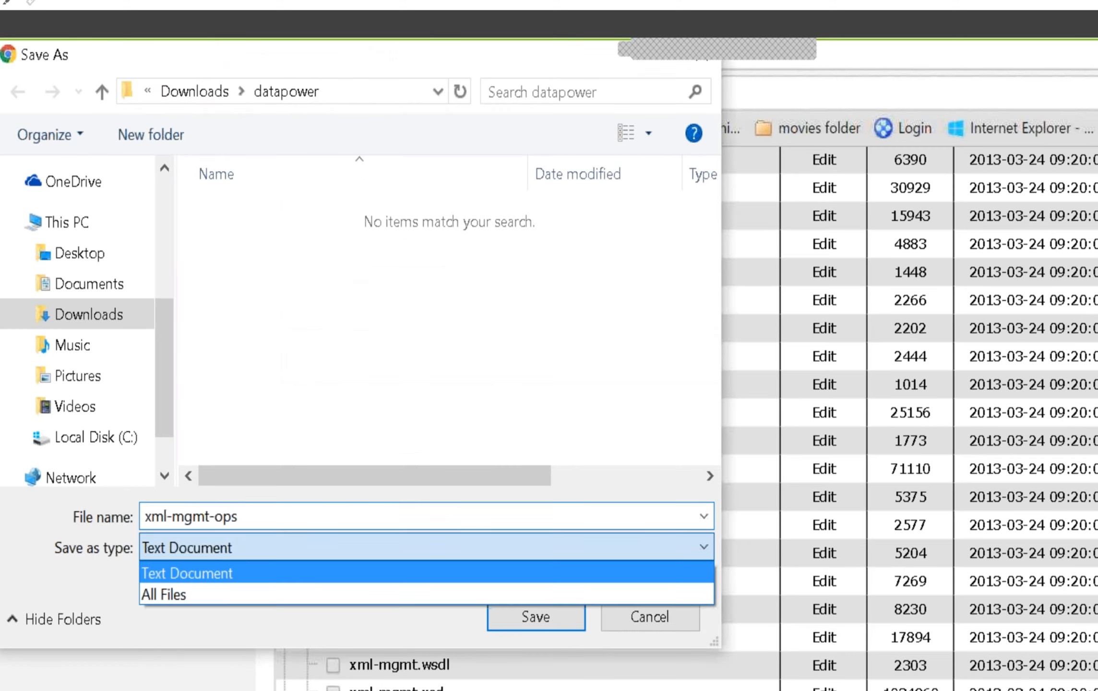
{"action": "left_click", "coordinate": [220, 592]}
{"action": "left_click", "coordinate": [258, 520]}
{"action": "type", "text": ".x"}
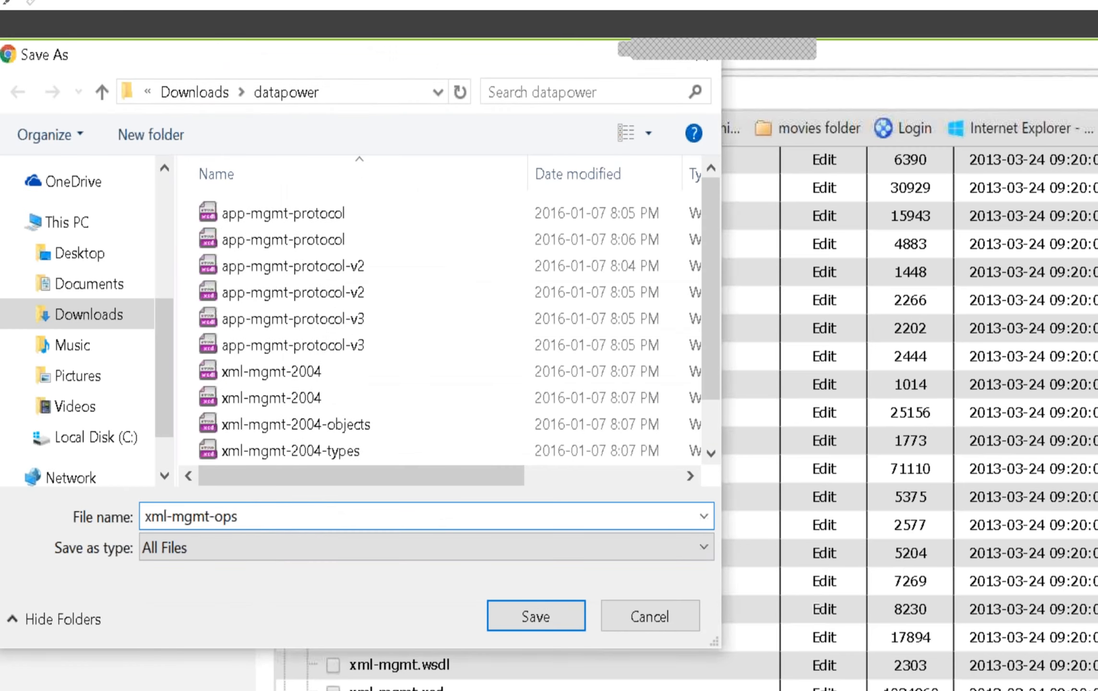
{"action": "type", "text": "sd"}
{"action": "left_click", "coordinate": [535, 618]}
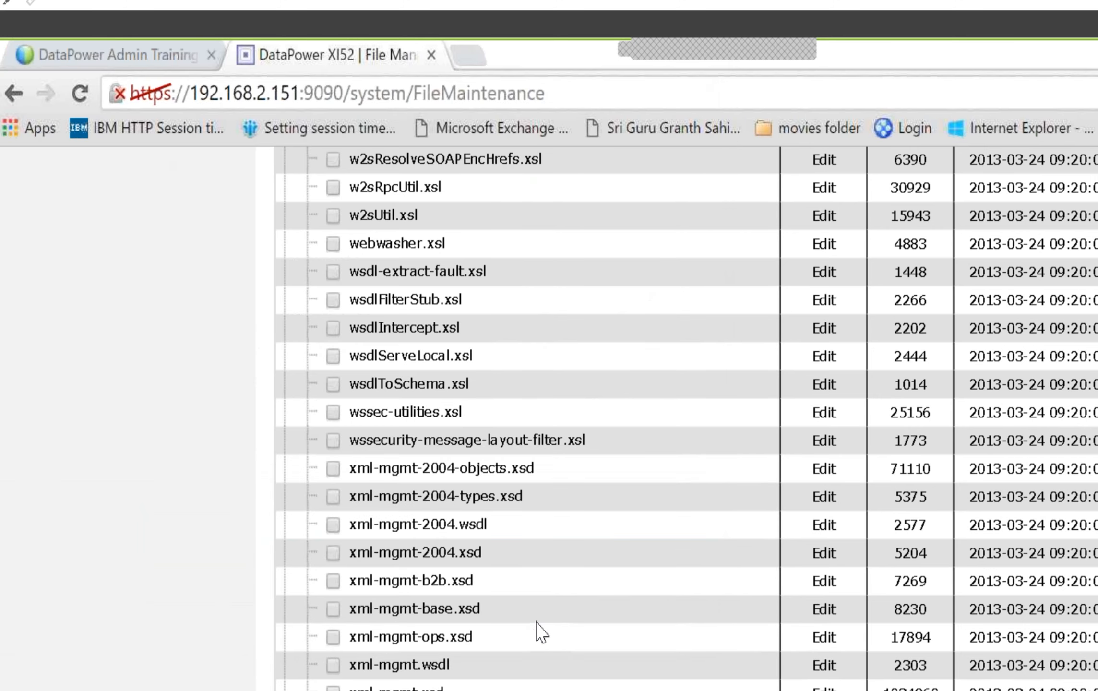
Download xml-mgmt.wsdl into the datapower folder, using the All Files type and the full .wsdl file name
{"action": "right_click", "coordinate": [415, 666]}
{"action": "left_click", "coordinate": [475, 690]}
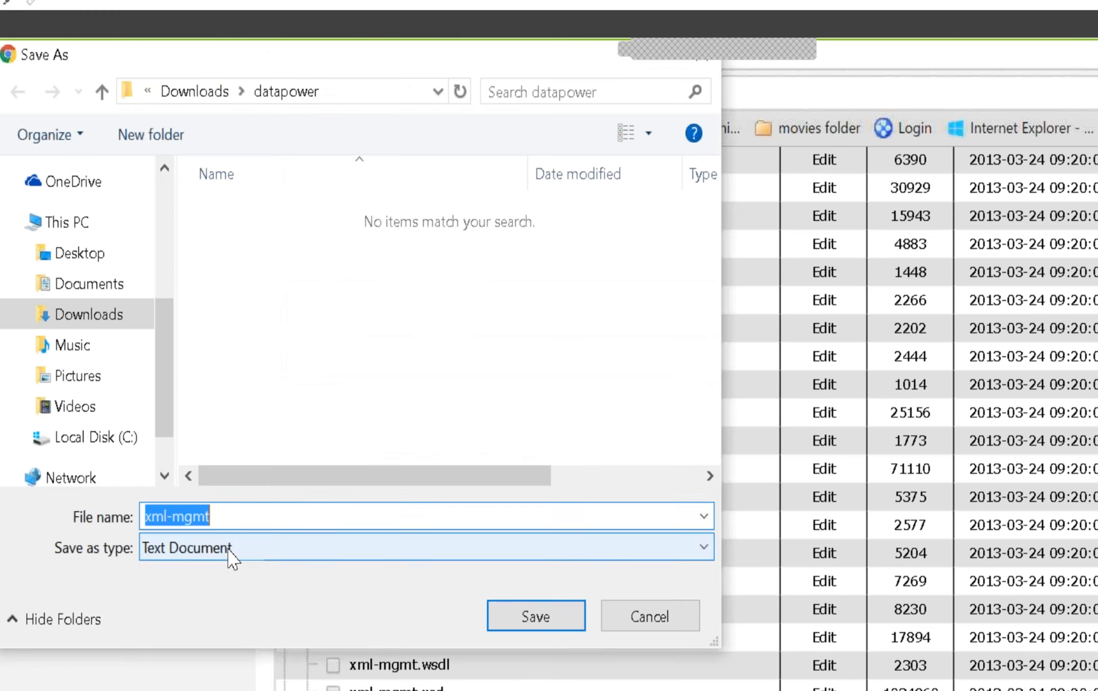
{"action": "left_click", "coordinate": [233, 551]}
{"action": "left_click", "coordinate": [226, 594]}
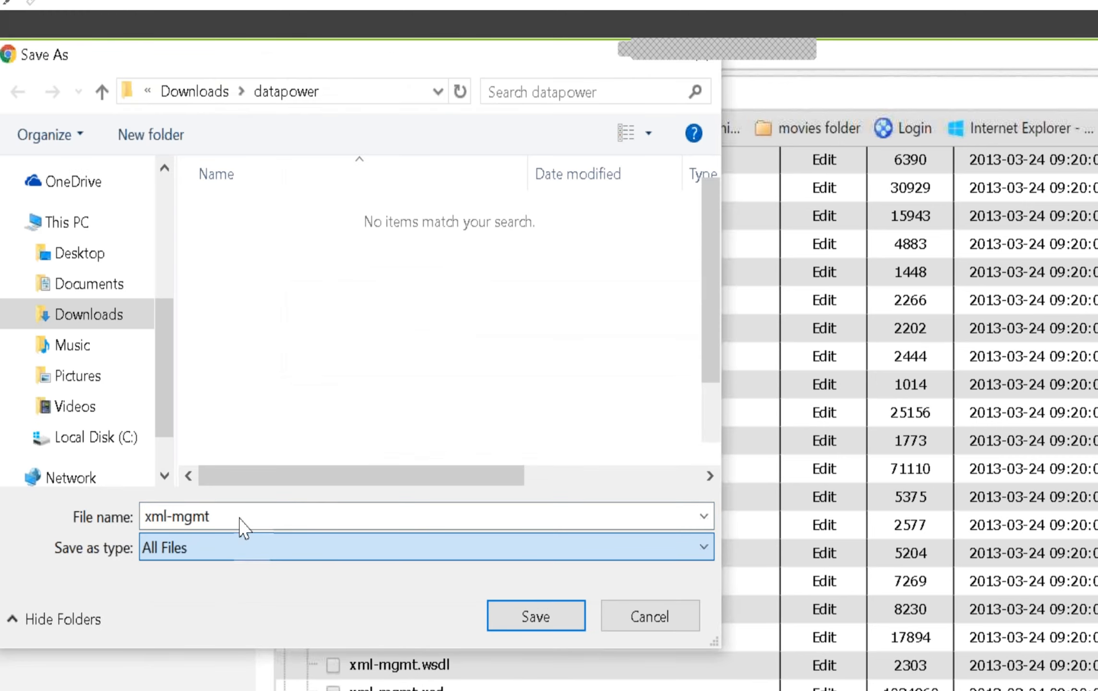
{"action": "left_click", "coordinate": [242, 525]}
{"action": "left_click", "coordinate": [248, 518]}
{"action": "type", "text": "."}
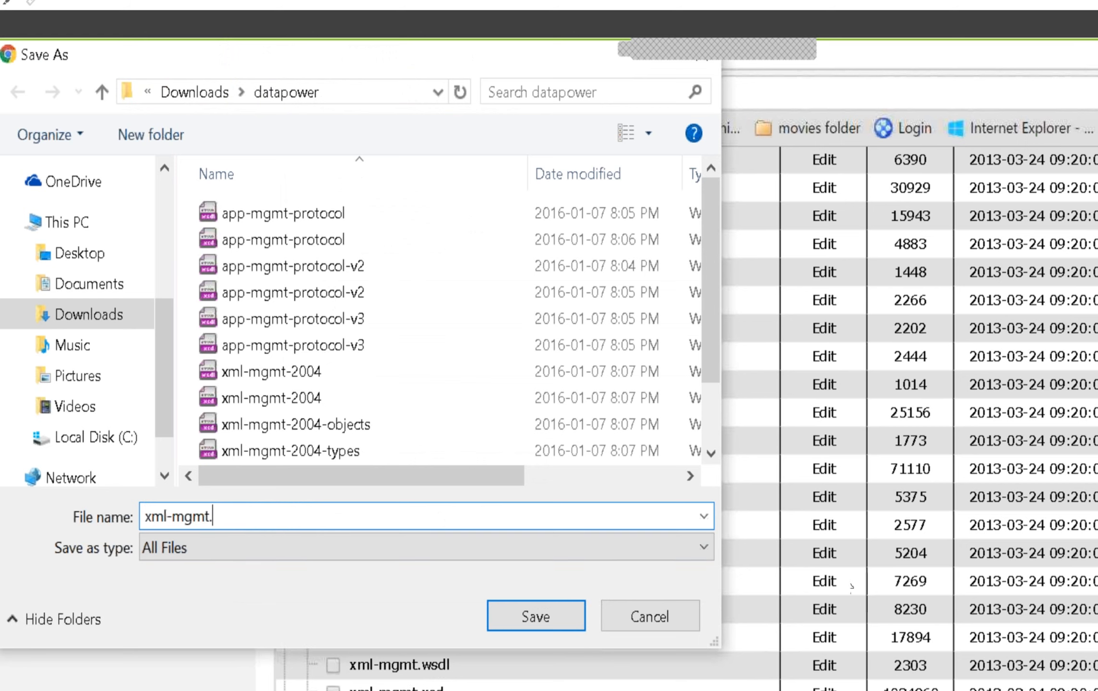
{"action": "type", "text": "xs"}
{"action": "key", "text": "BackSpace"}
{"action": "key", "text": "BackSpace"}
{"action": "type", "text": "wsdl"}
{"action": "left_click", "coordinate": [528, 617]}
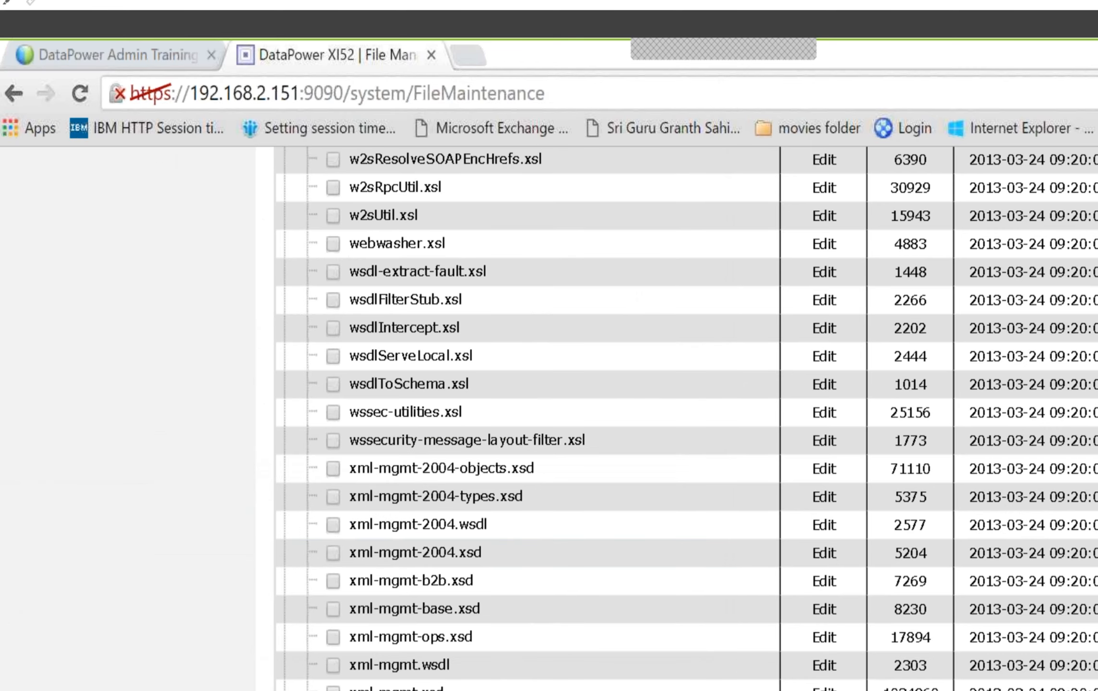
Download xml-mgmt.xsd into the datapower folder, choosing All Files and adding the .xsd extension to the name
{"action": "right_click", "coordinate": [443, 687]}
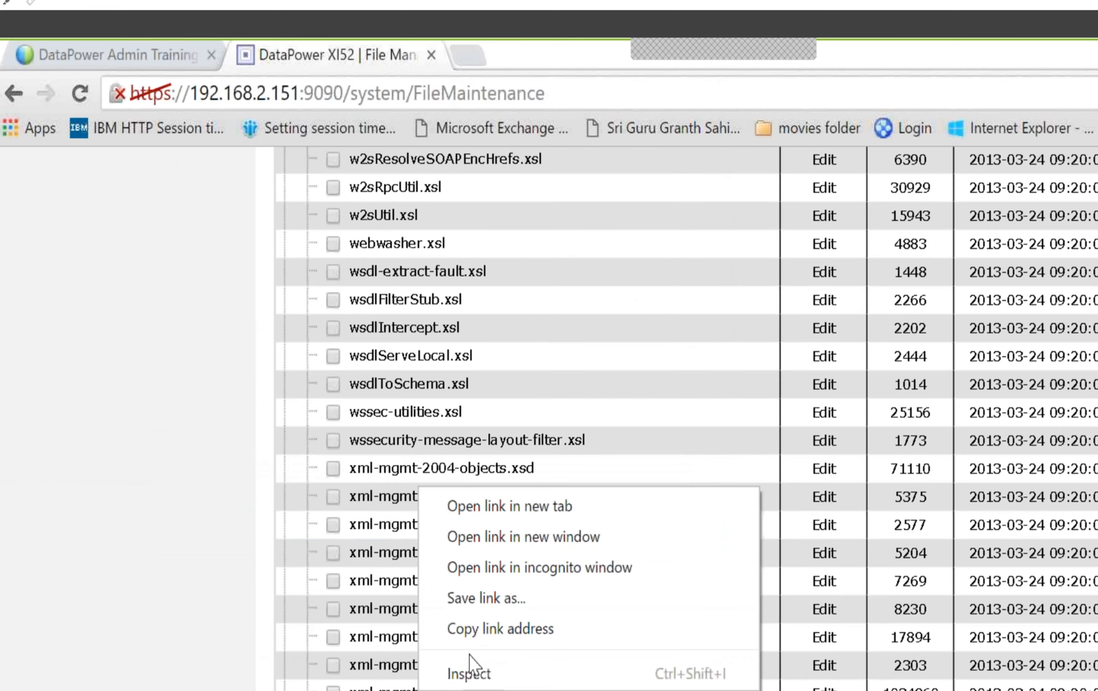
{"action": "left_click", "coordinate": [490, 600]}
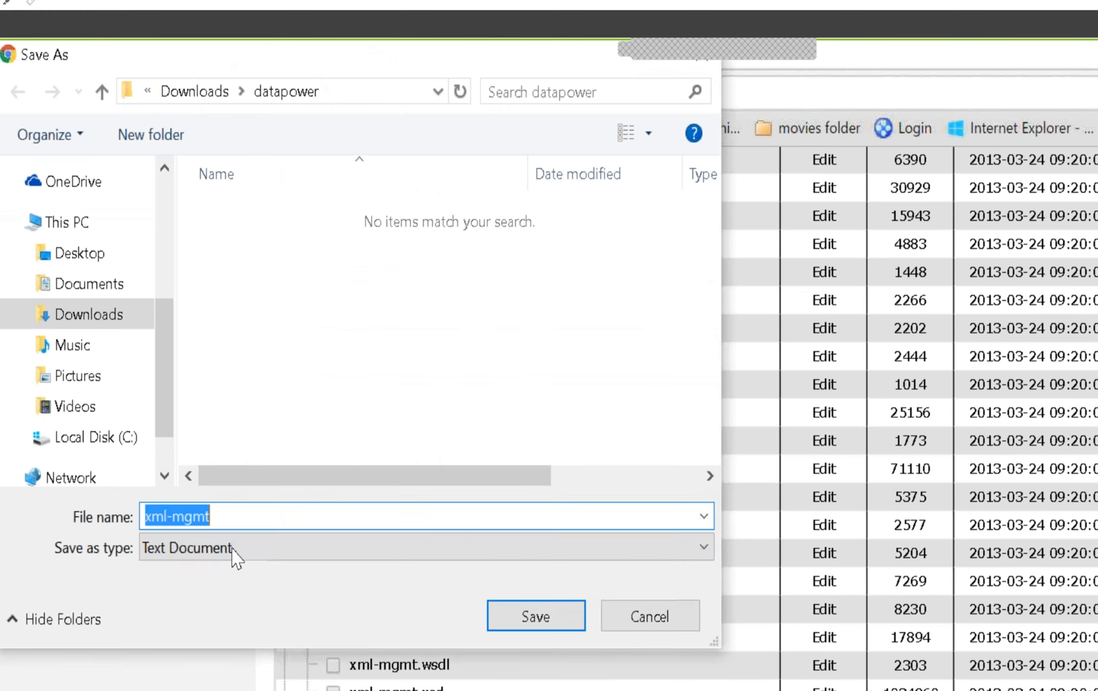
{"action": "left_click", "coordinate": [236, 550]}
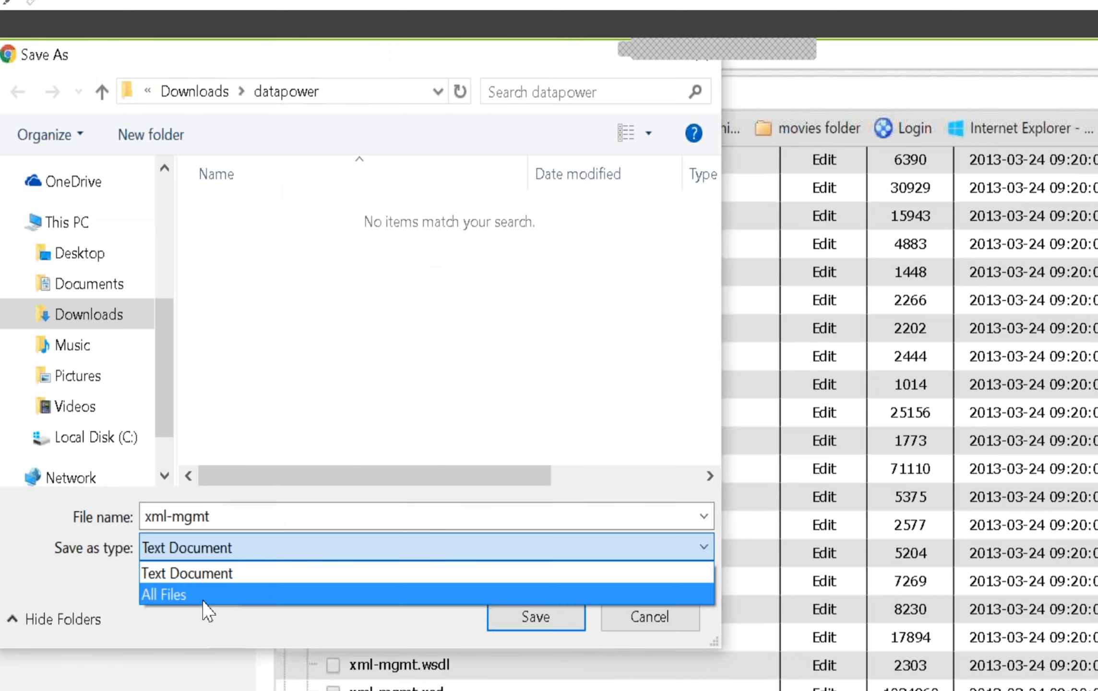
{"action": "left_click", "coordinate": [205, 596]}
{"action": "left_click", "coordinate": [238, 516]}
{"action": "left_click", "coordinate": [238, 517]}
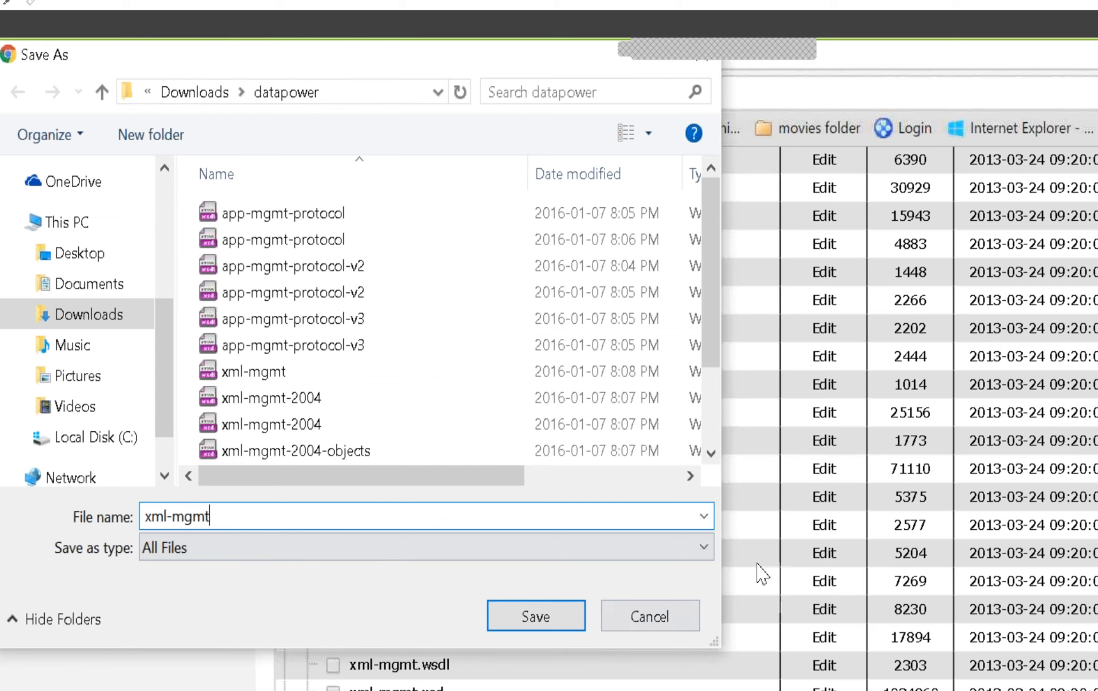
{"action": "type", "text": ".xsd"}
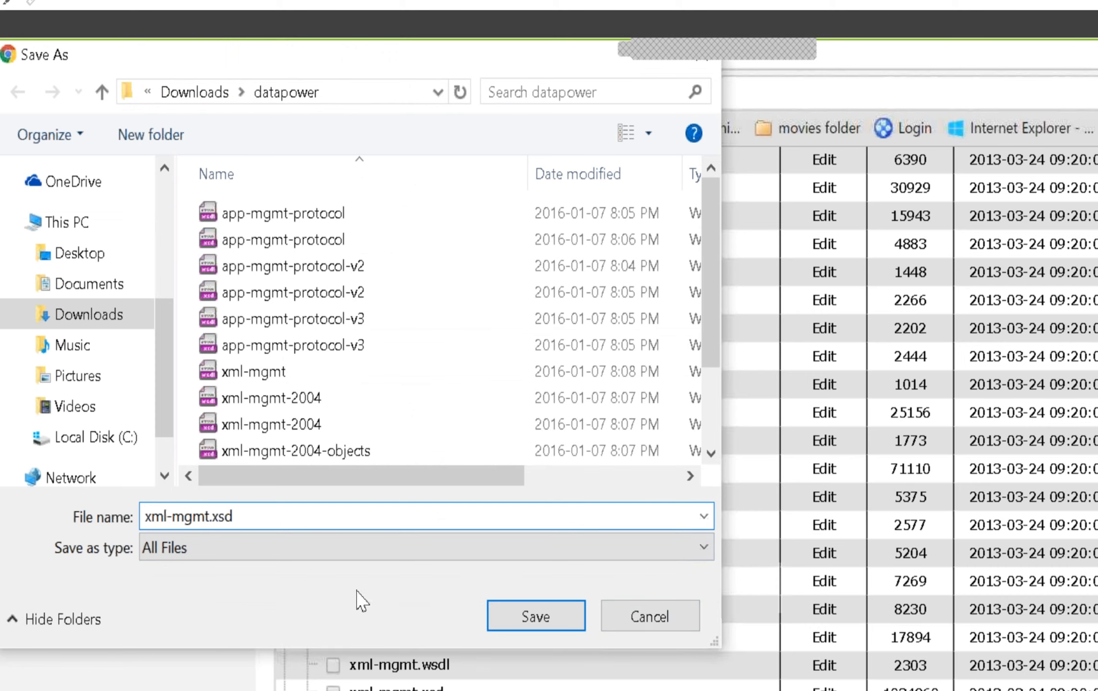
{"action": "left_click", "coordinate": [546, 620]}
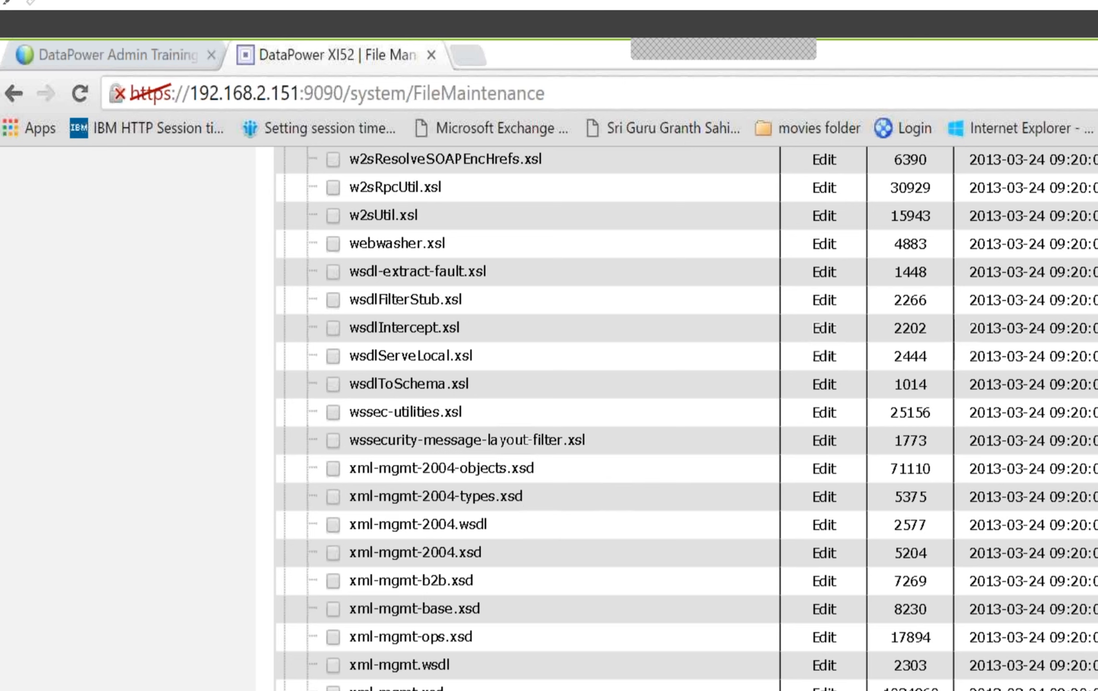
Switch to File Explorer, sort the datapower folder by type and open the xml-mgmt WSDL file
{"action": "key", "text": "alt+Tab"}
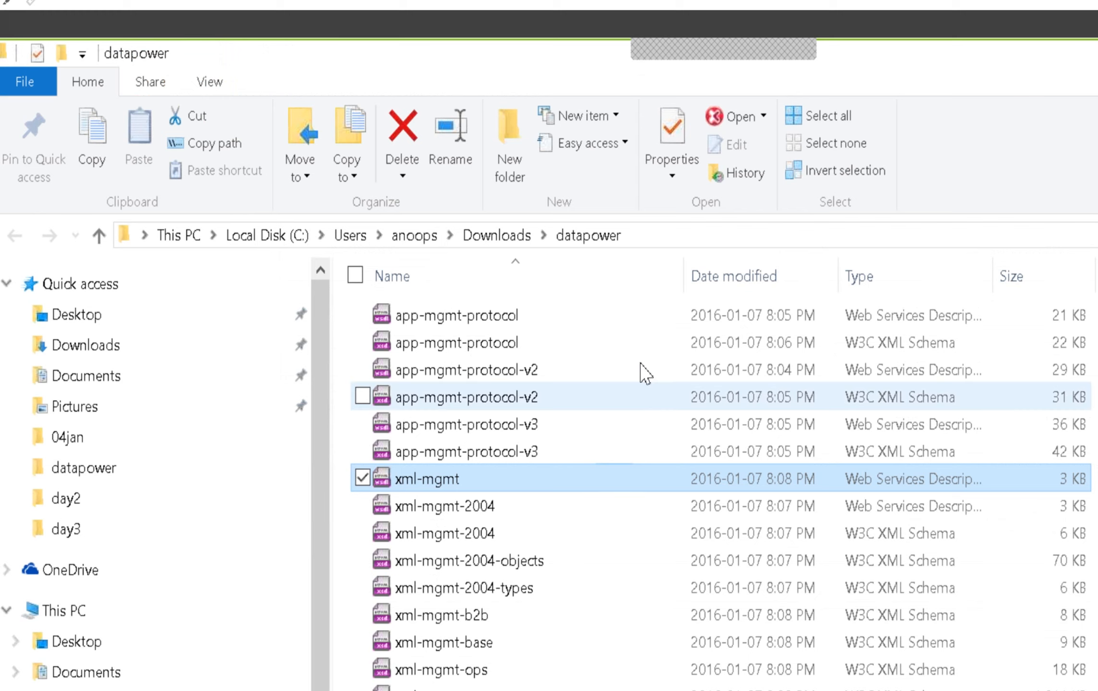
{"action": "left_click", "coordinate": [904, 288]}
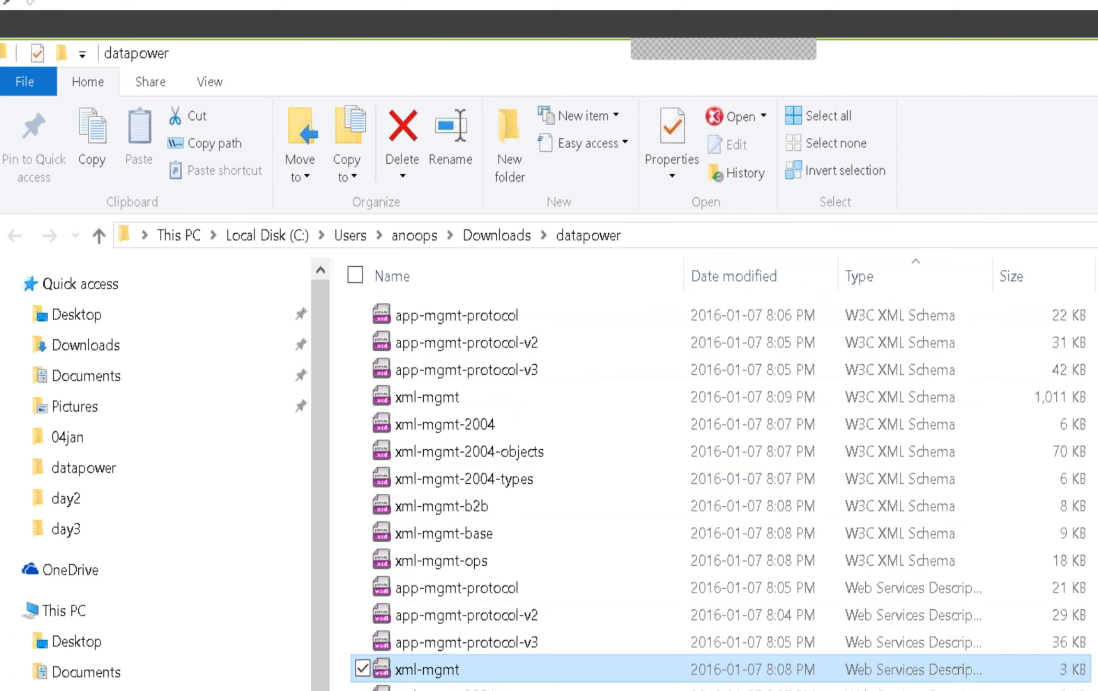
{"action": "double_click", "coordinate": [494, 669]}
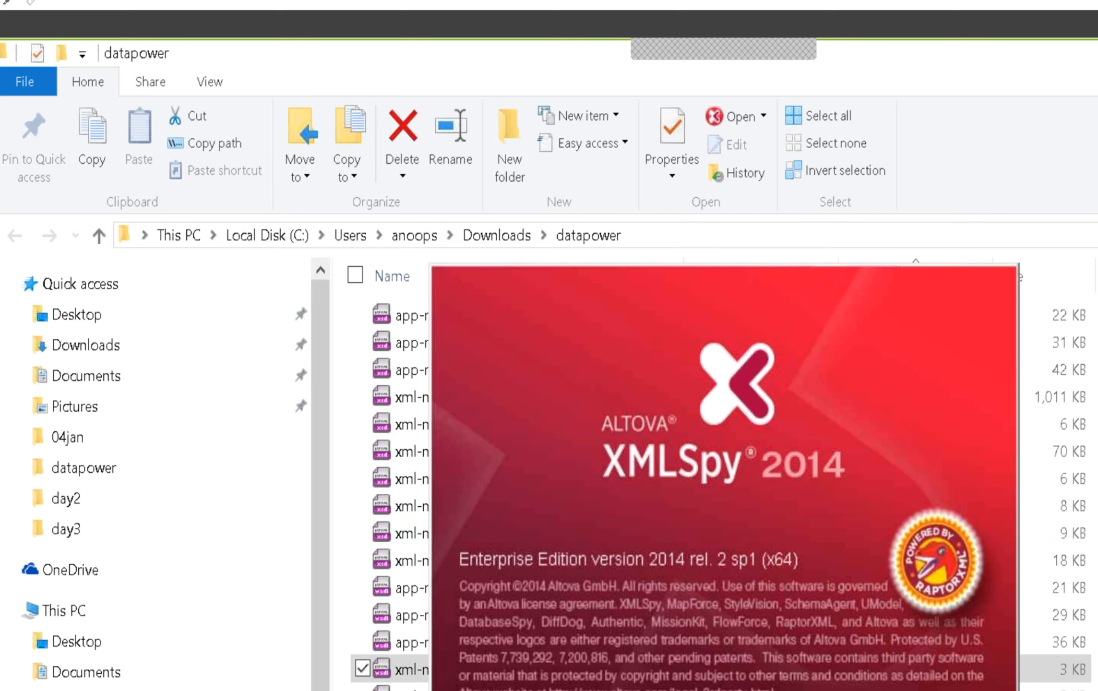
Close XMLSpy and launch SoapUI 5.2.1 from the desktop in a maximized window
{"action": "key", "text": "alt+Tab"}
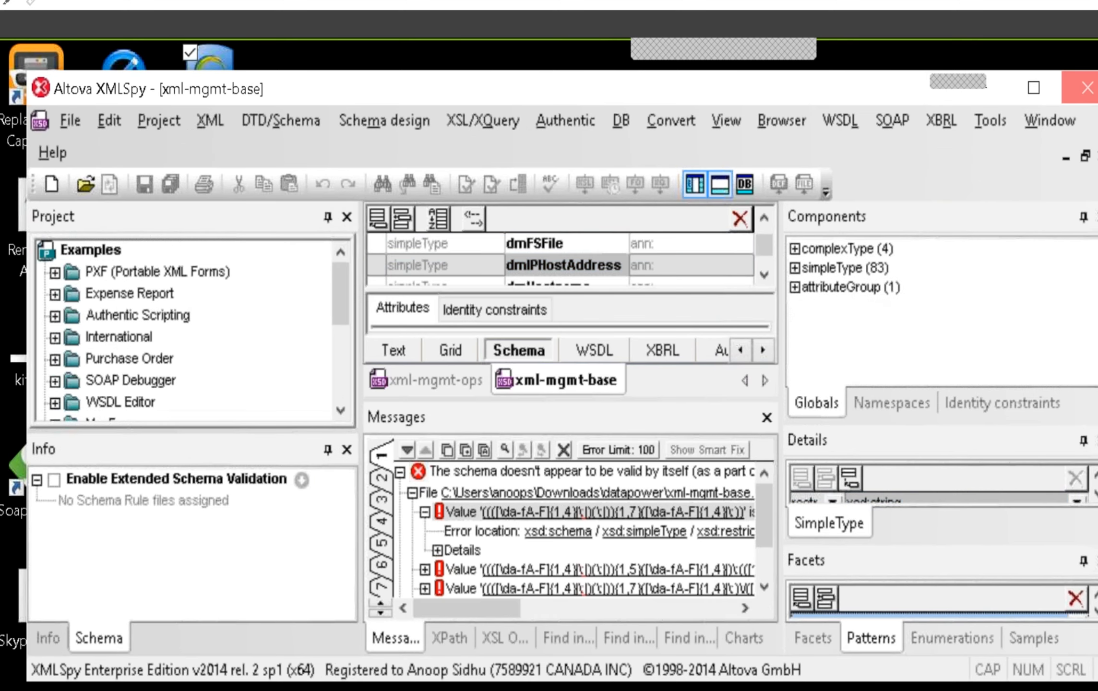
{"action": "left_click", "coordinate": [1087, 88]}
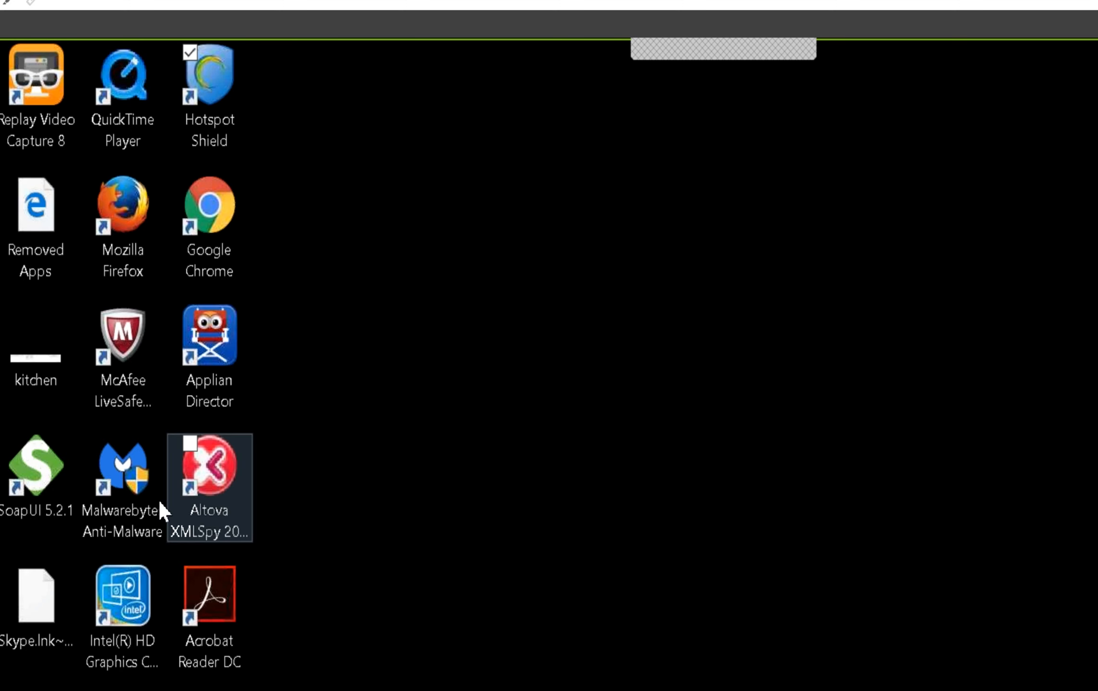
{"action": "left_click", "coordinate": [44, 485]}
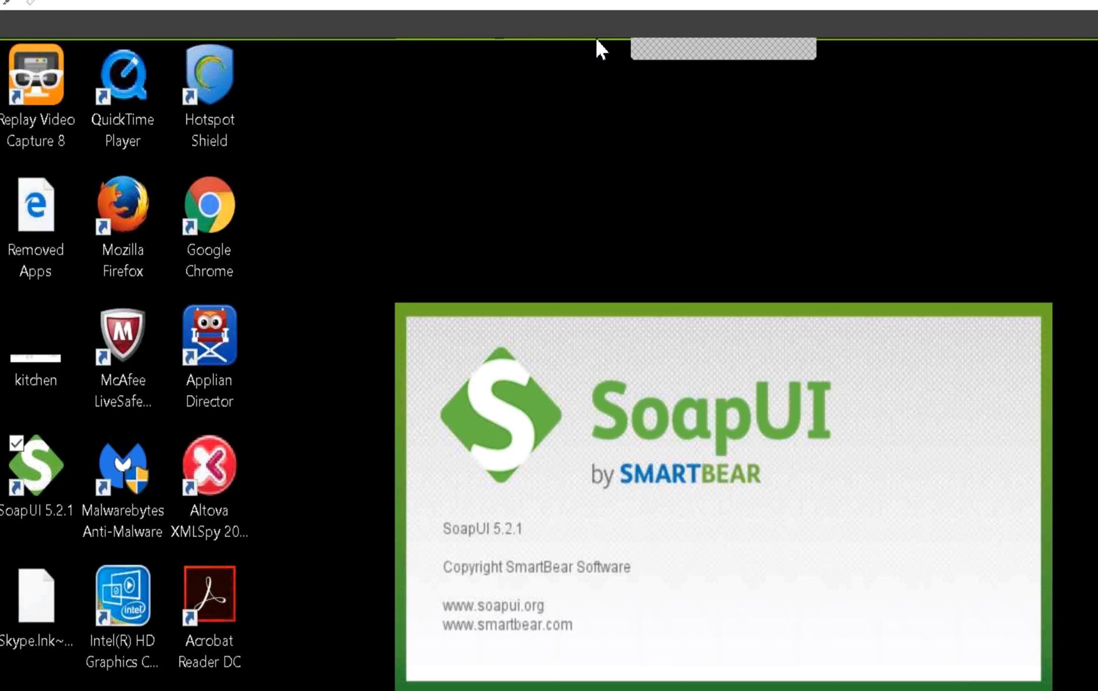
{"action": "mouse_move", "coordinate": [678, 41]}
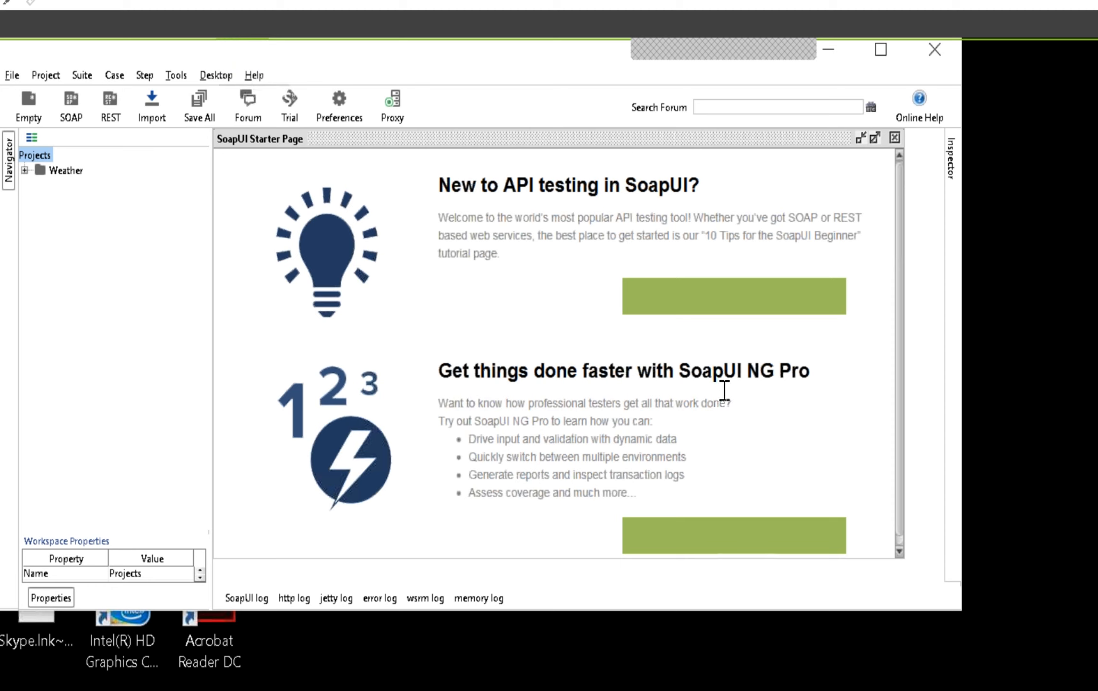
{"action": "left_click", "coordinate": [881, 50]}
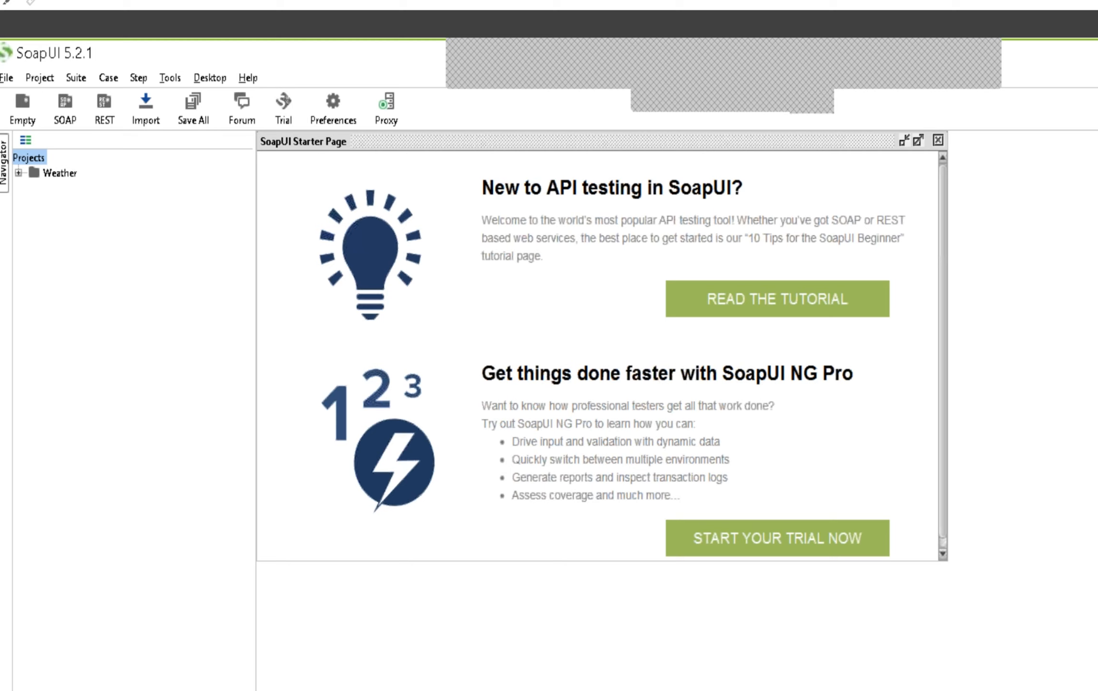
{"action": "left_click", "coordinate": [788, 74]}
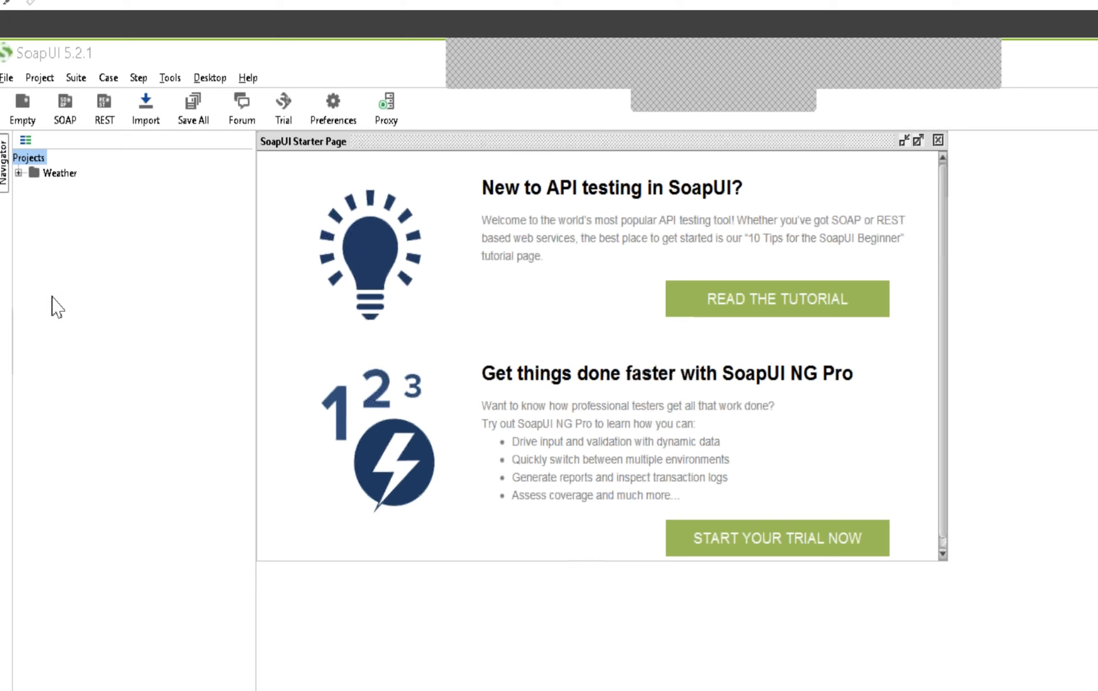
Create a new SOAP project named app-mgmt-protocol from app-mgmt-protocol.wsdl in Downloads\datapower, with sample requests for all operations
{"action": "right_click", "coordinate": [24, 161]}
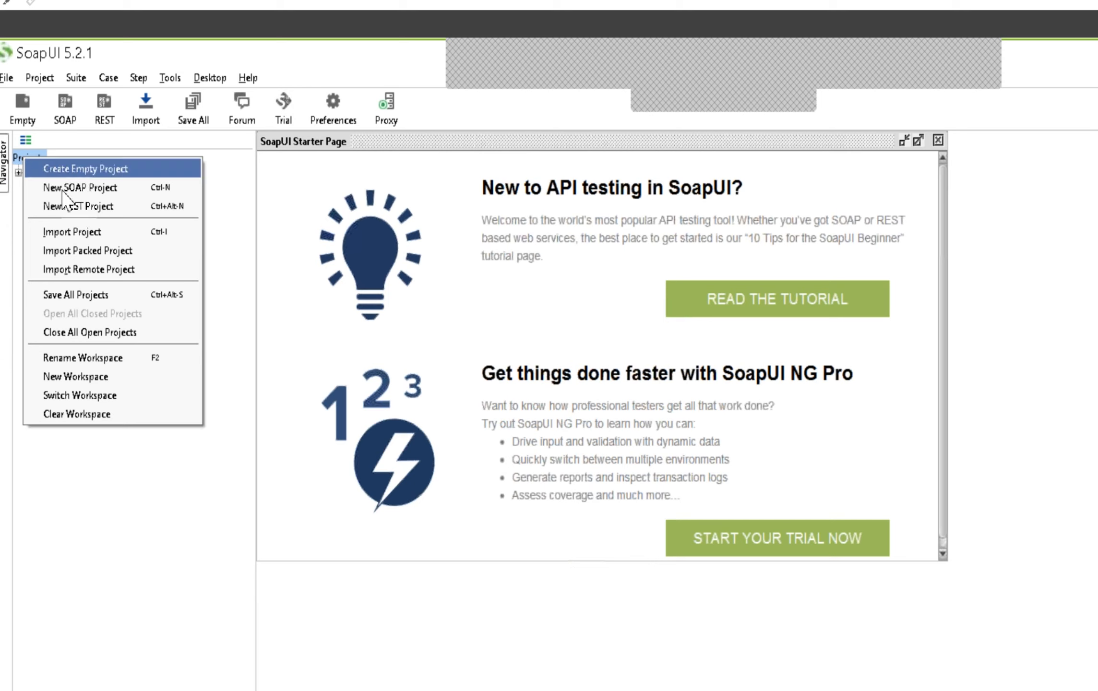
{"action": "left_click", "coordinate": [89, 190]}
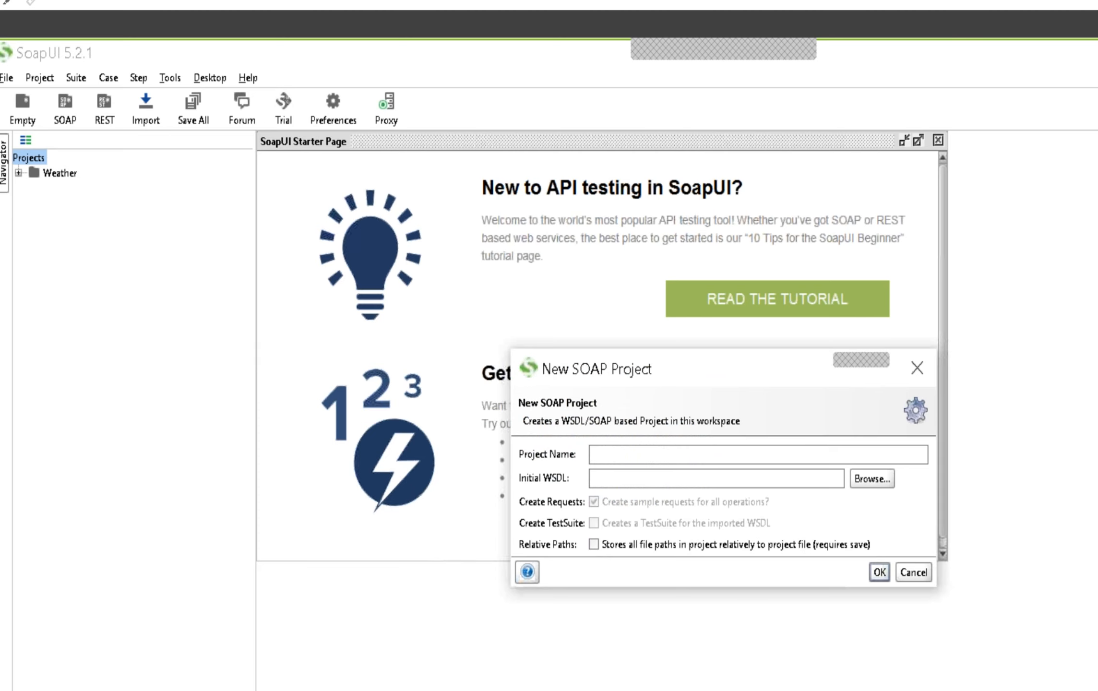
{"action": "left_click", "coordinate": [879, 480]}
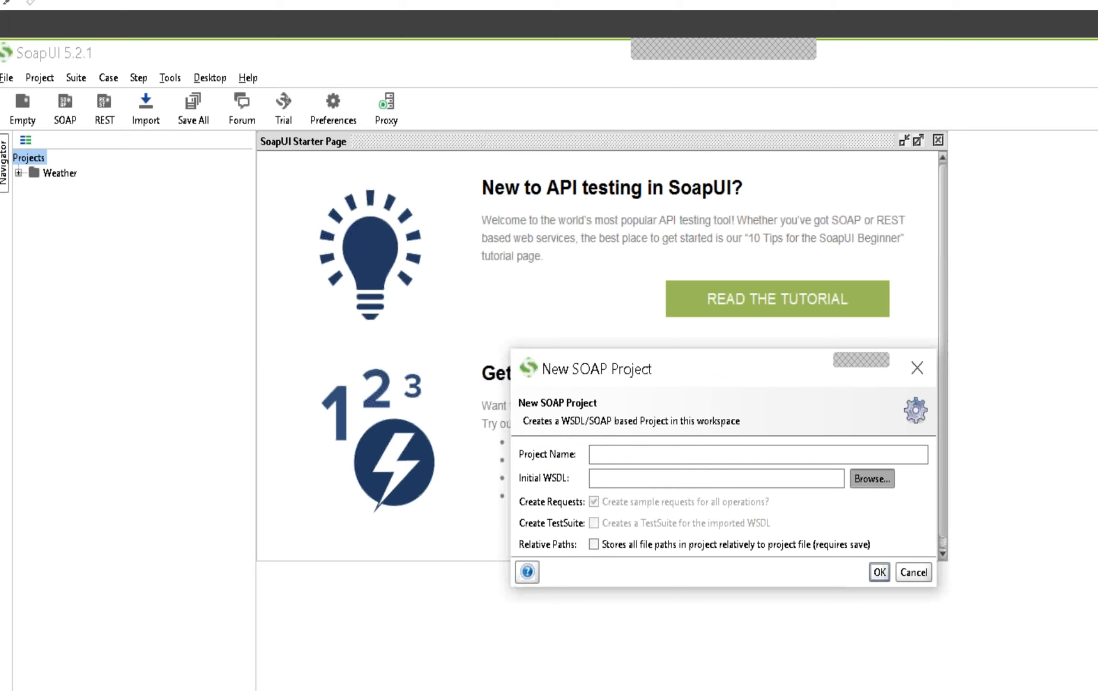
{"action": "left_click", "coordinate": [615, 368]}
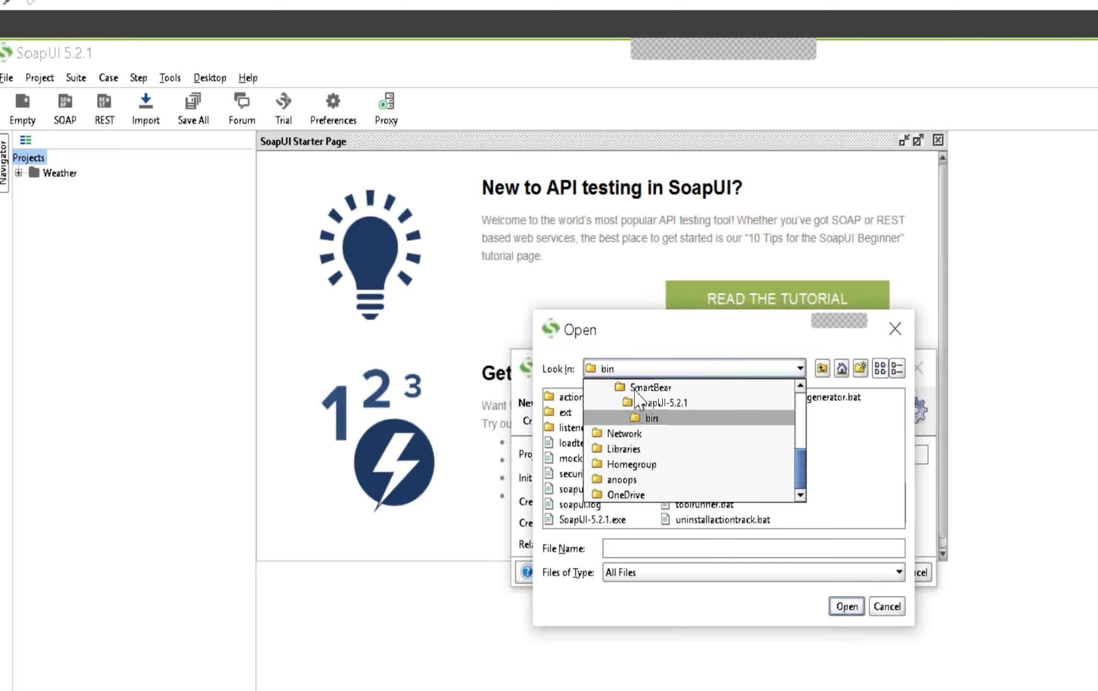
{"action": "left_click_drag", "start_coordinate": [802, 467], "coordinate": [801, 411]}
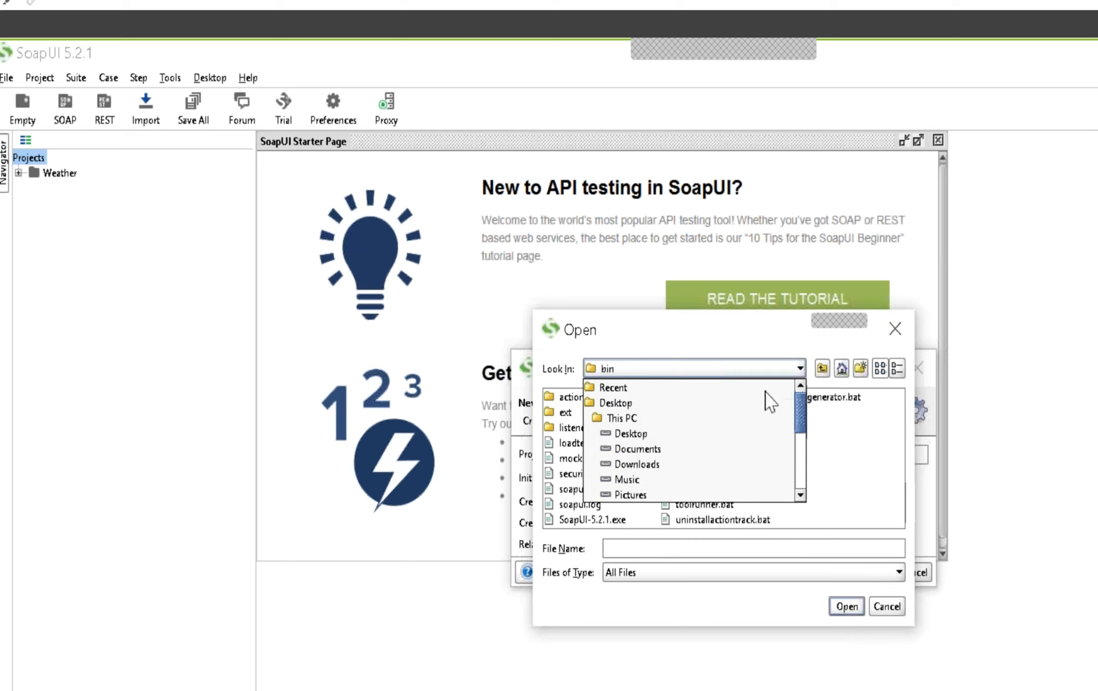
{"action": "left_click", "coordinate": [647, 465]}
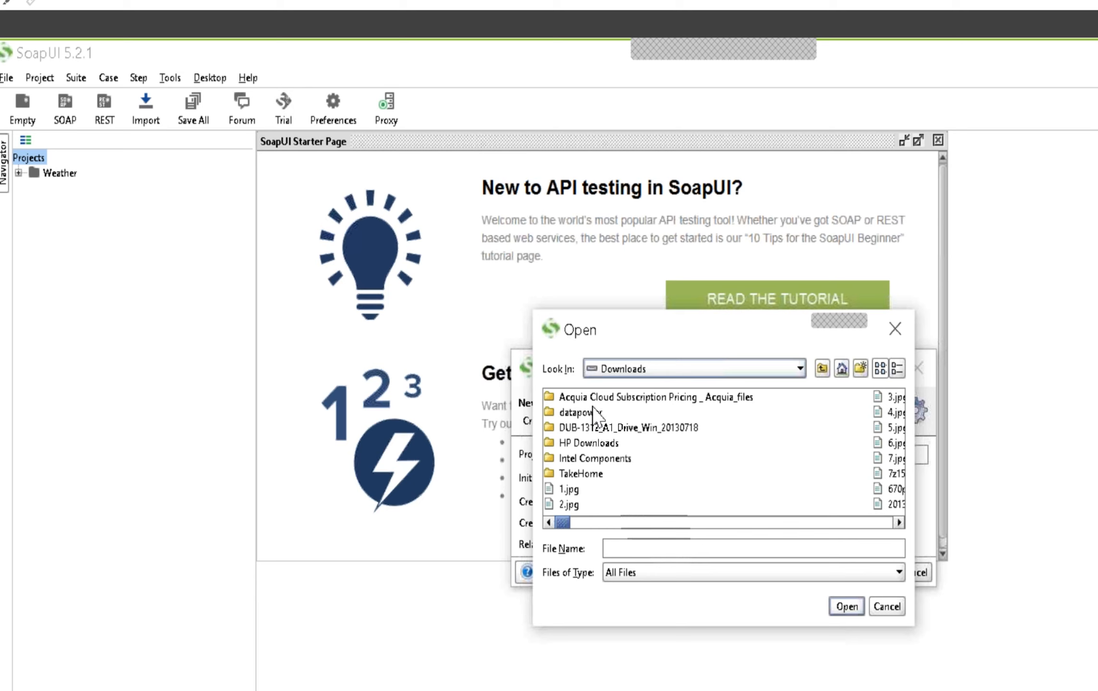
{"action": "double_click", "coordinate": [581, 412]}
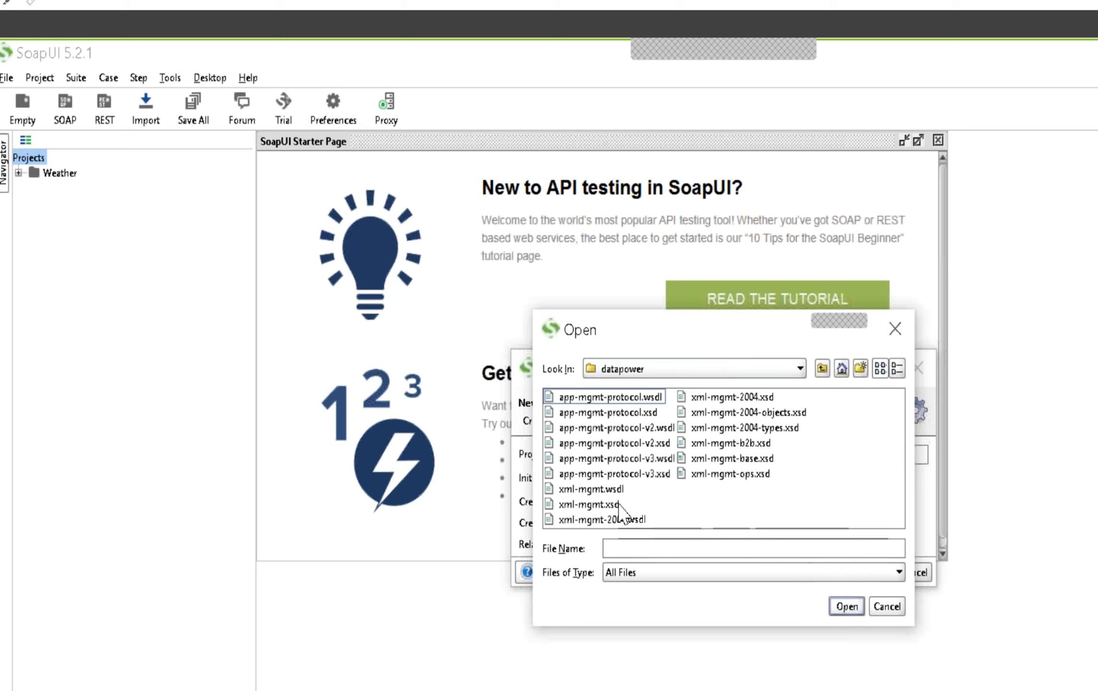
{"action": "double_click", "coordinate": [604, 399]}
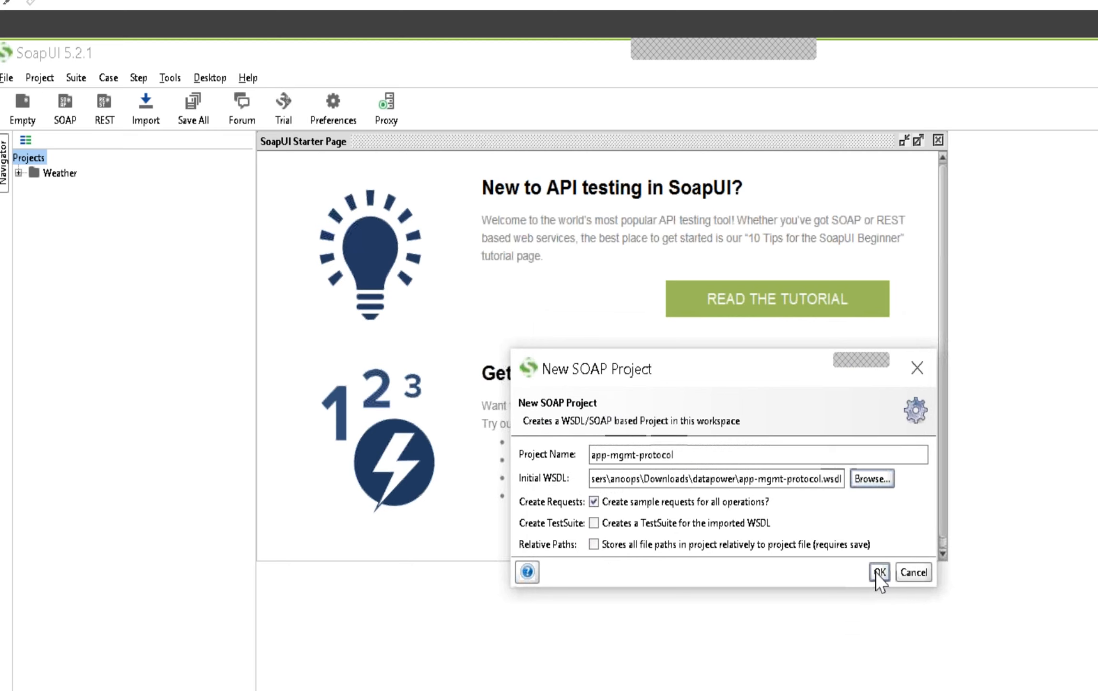
{"action": "left_click", "coordinate": [880, 573]}
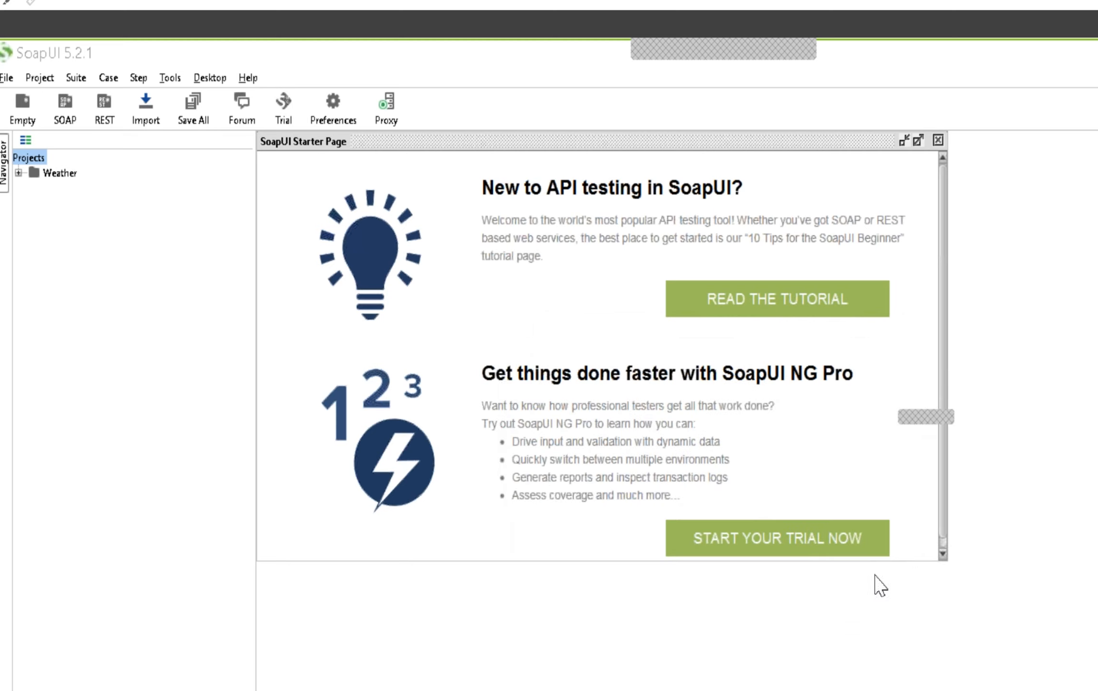
Create a new SOAP project named app-mgmt-protocol-v2 from app-mgmt-protocol-v2.wsdl in Downloads\datapower, with sample requests for all operations
{"action": "right_click", "coordinate": [39, 161]}
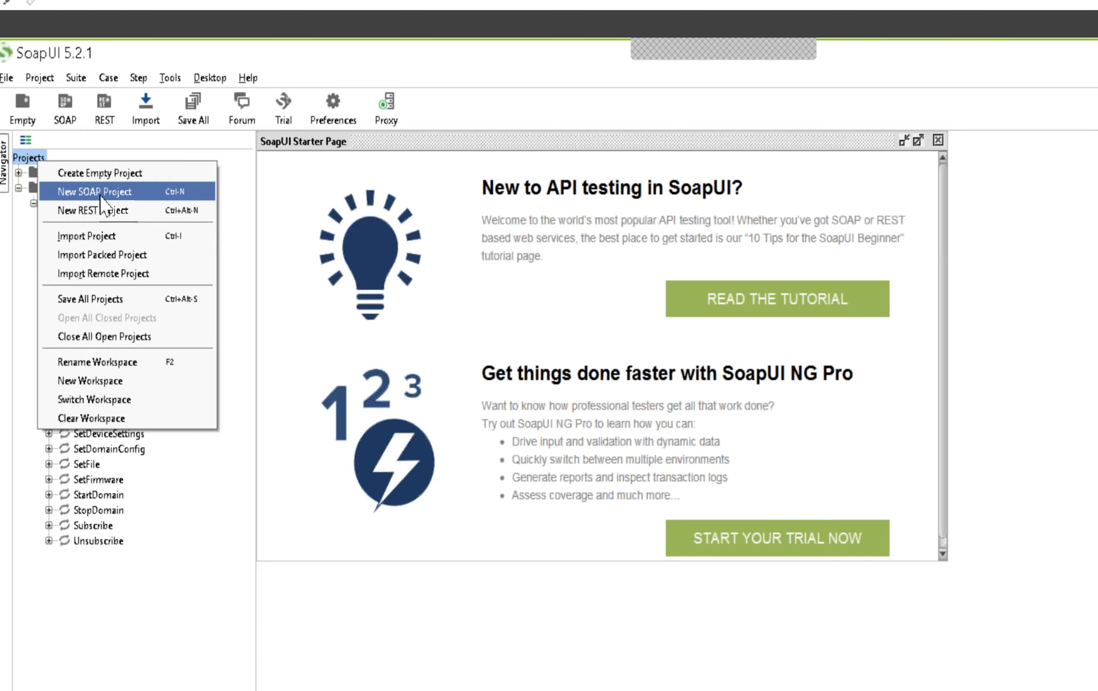
{"action": "left_click", "coordinate": [104, 194]}
{"action": "left_click", "coordinate": [872, 478]}
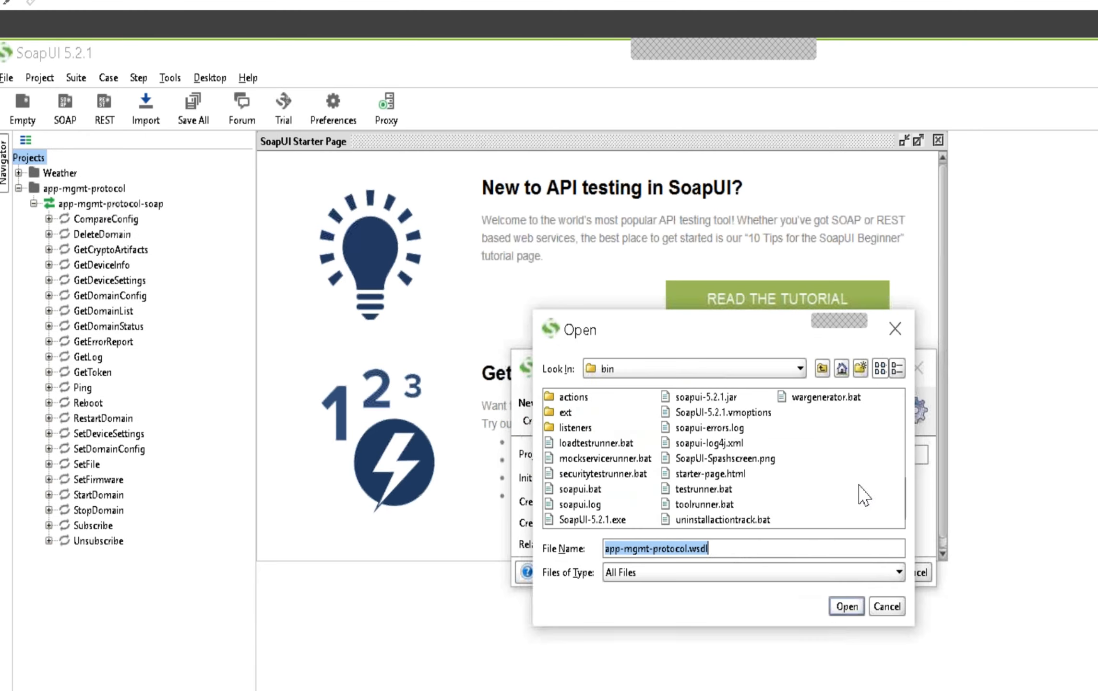
{"action": "left_click", "coordinate": [631, 372]}
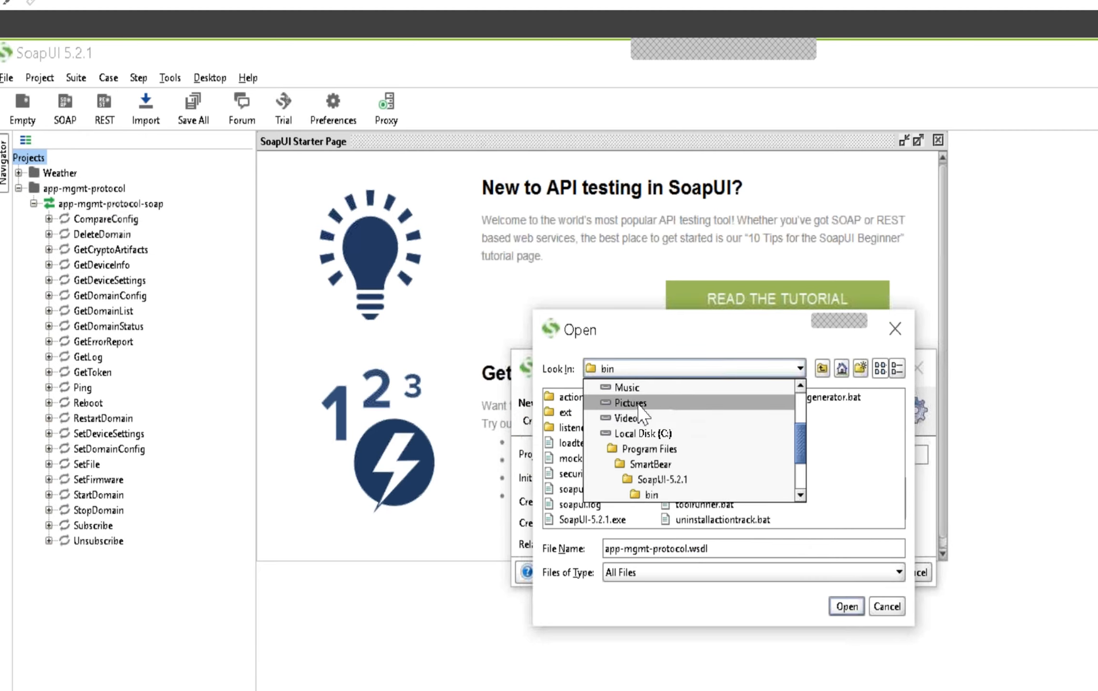
{"action": "left_click_drag", "start_coordinate": [803, 430], "coordinate": [802, 395]}
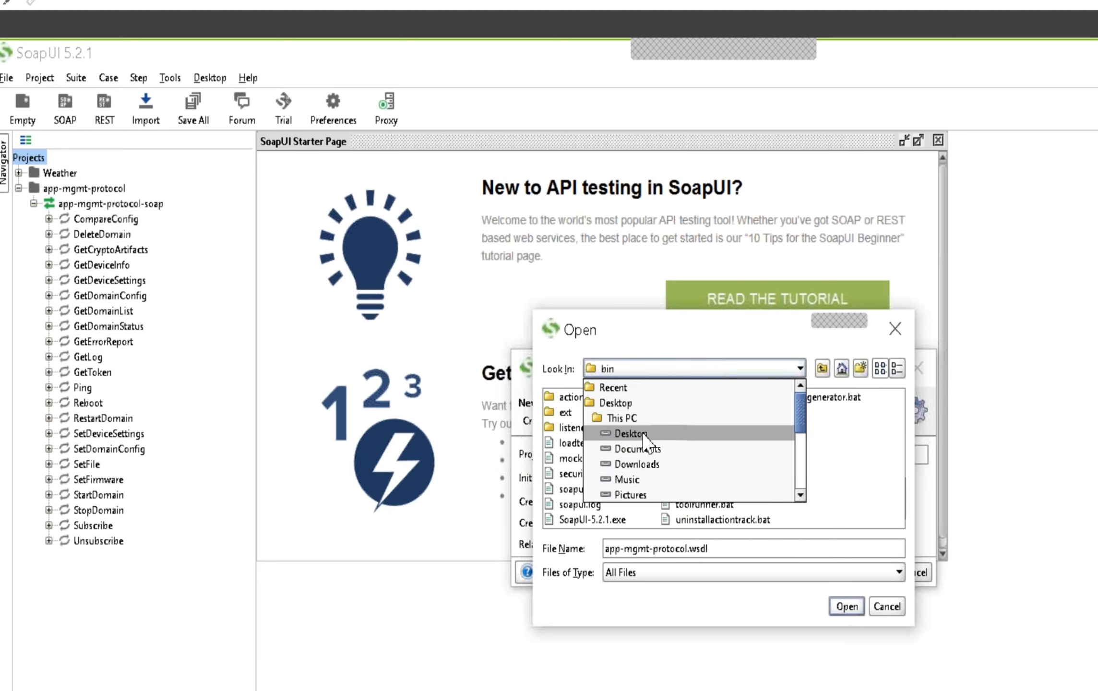
{"action": "left_click", "coordinate": [641, 464]}
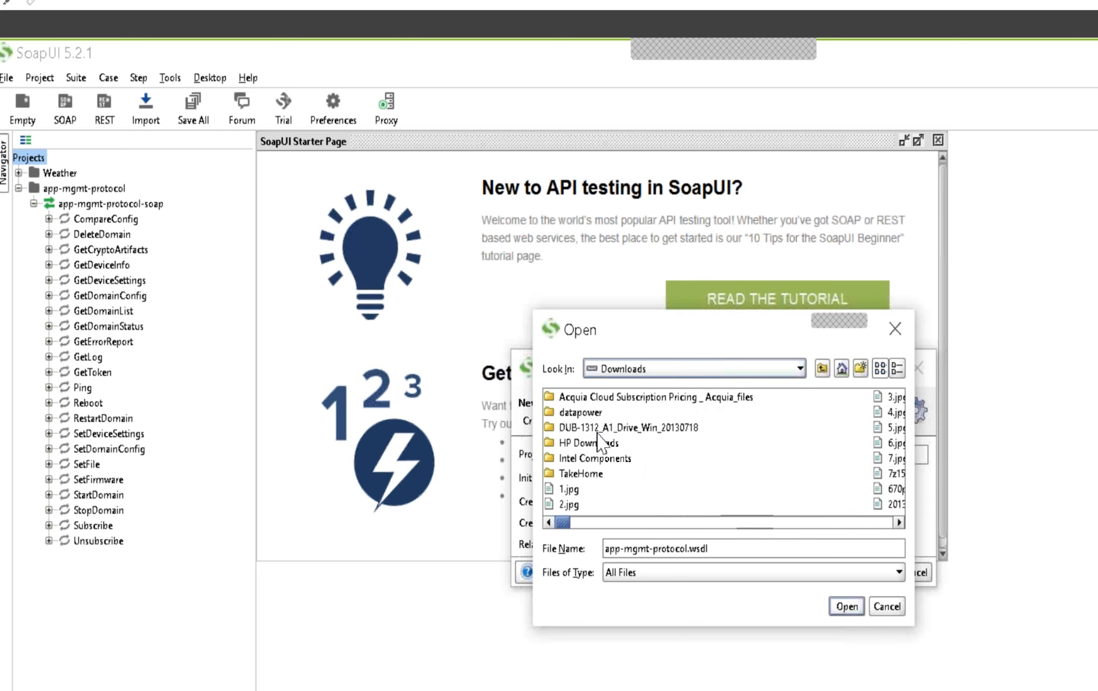
{"action": "left_click", "coordinate": [581, 412]}
{"action": "double_click", "coordinate": [581, 413]}
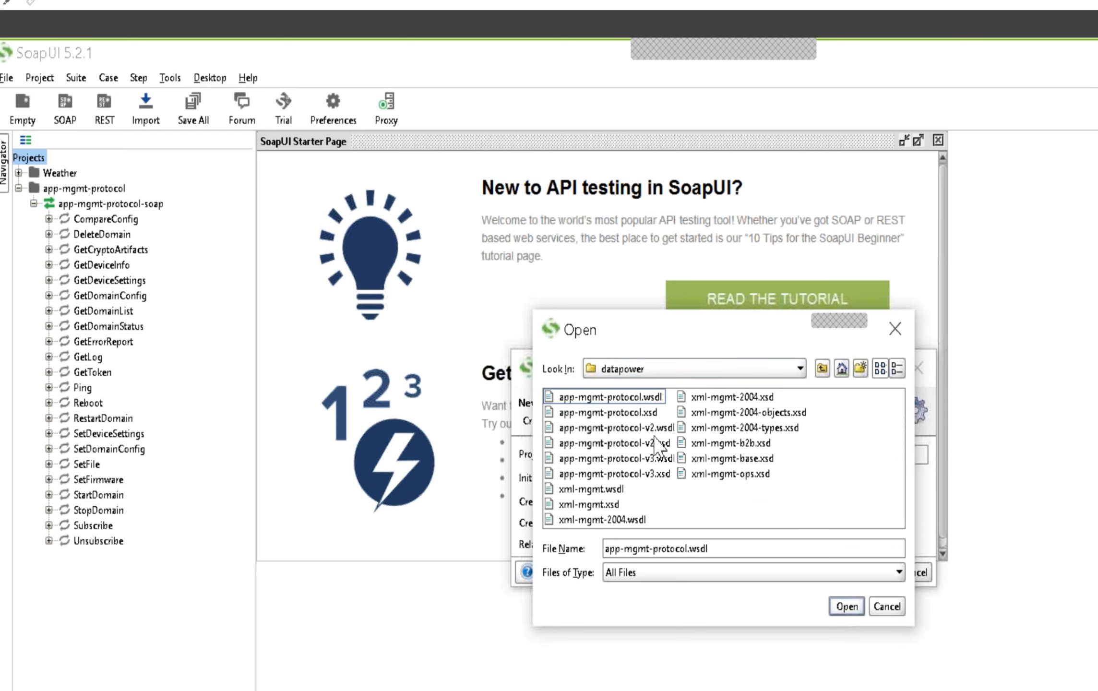
{"action": "left_click", "coordinate": [636, 428]}
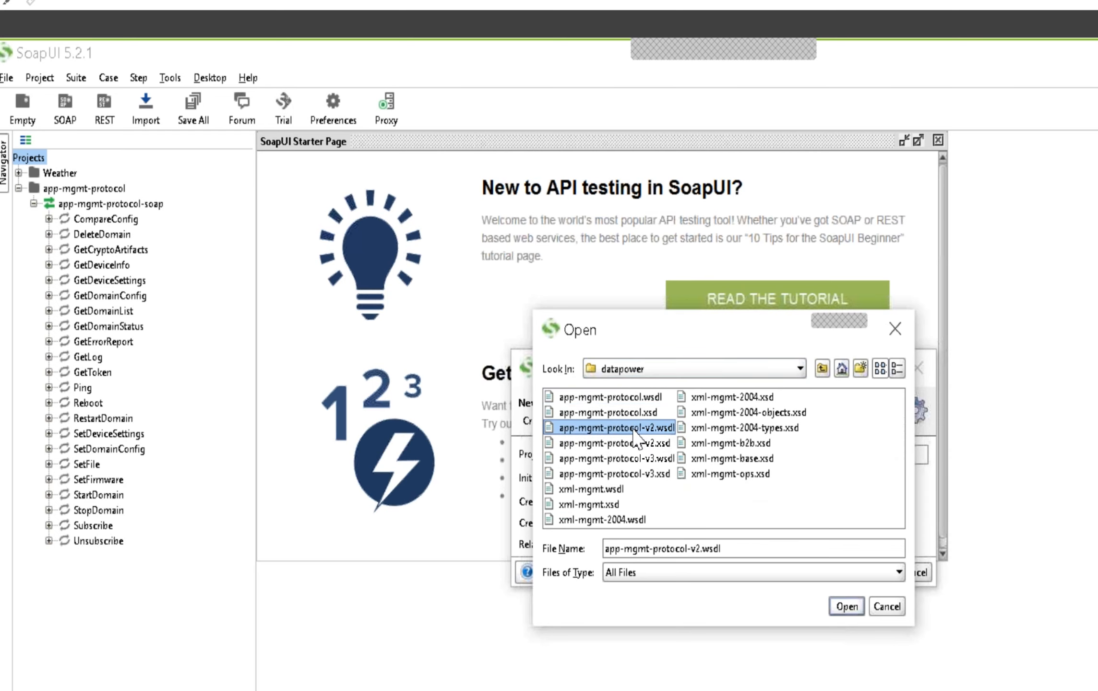
{"action": "left_click", "coordinate": [847, 606]}
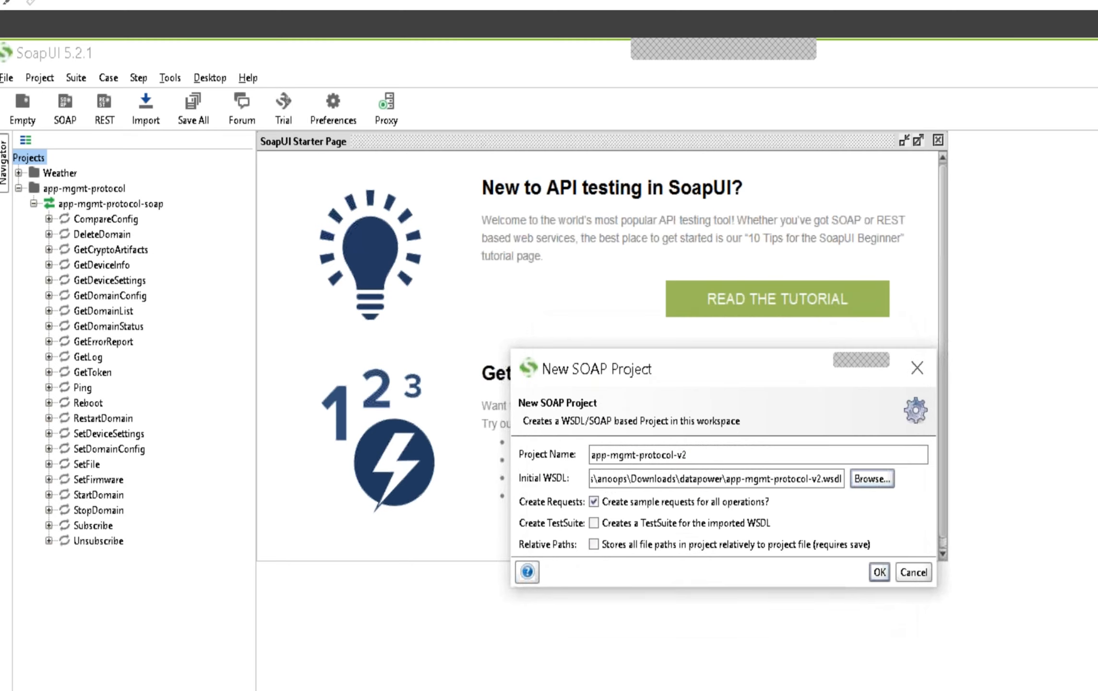
{"action": "left_click", "coordinate": [877, 578]}
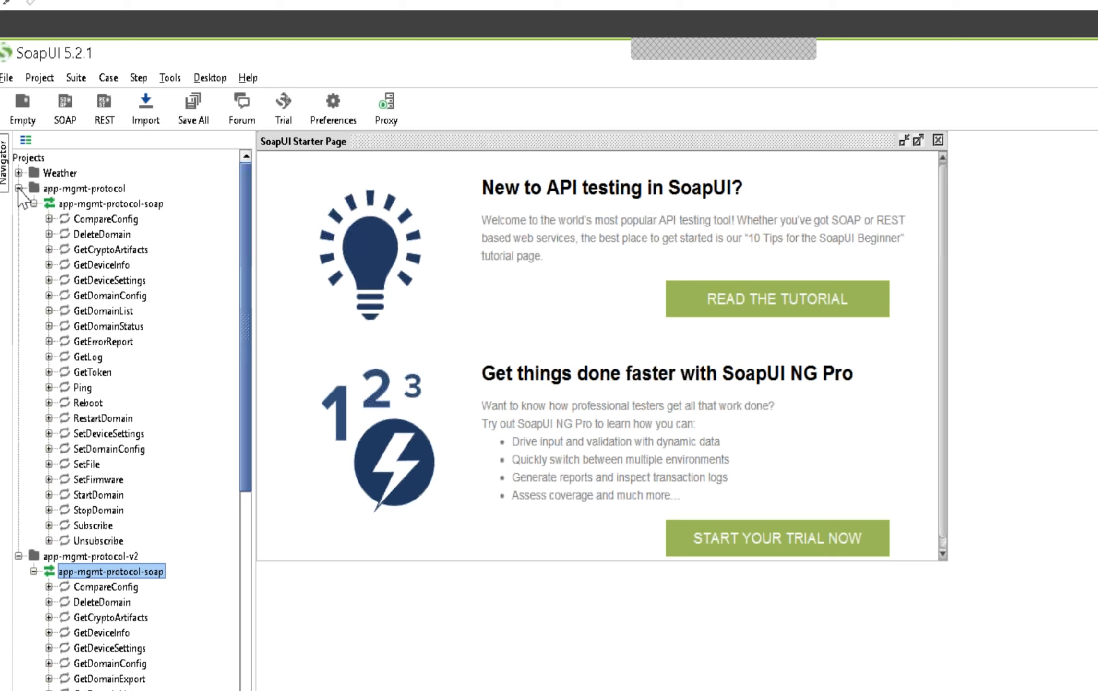
Create a new SOAP project named app-mgmt-protocol-v3 from app-mgmt-protocol-v3.wsdl in Downloads\datapower, with sample requests for all operations
{"action": "left_click", "coordinate": [27, 157]}
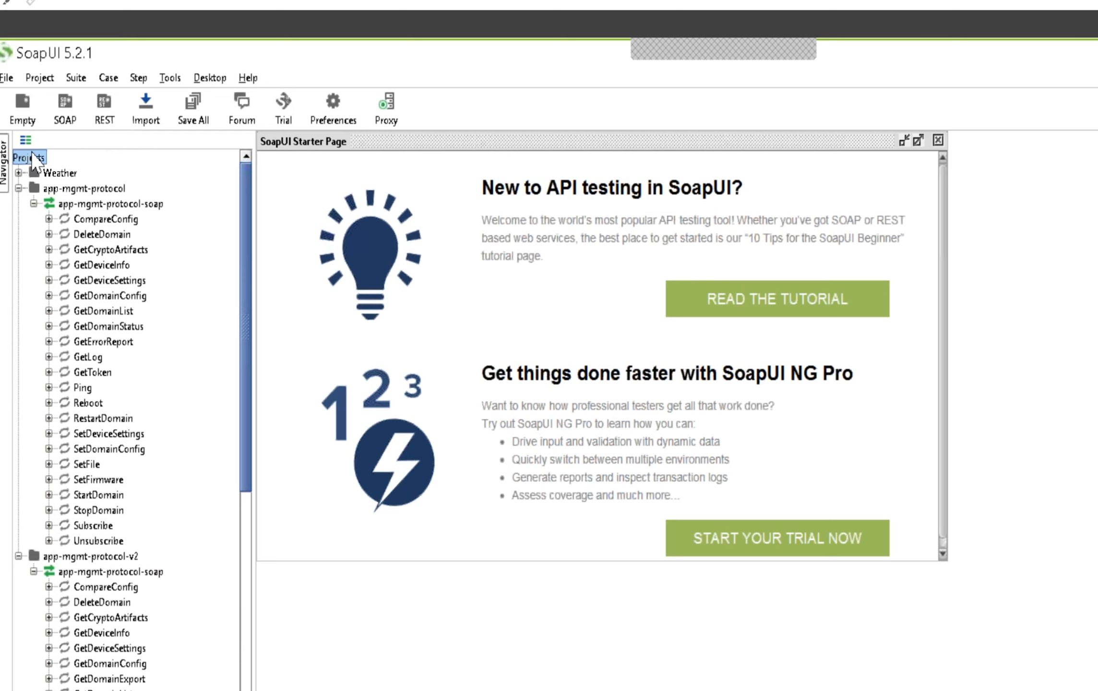
{"action": "right_click", "coordinate": [32, 154]}
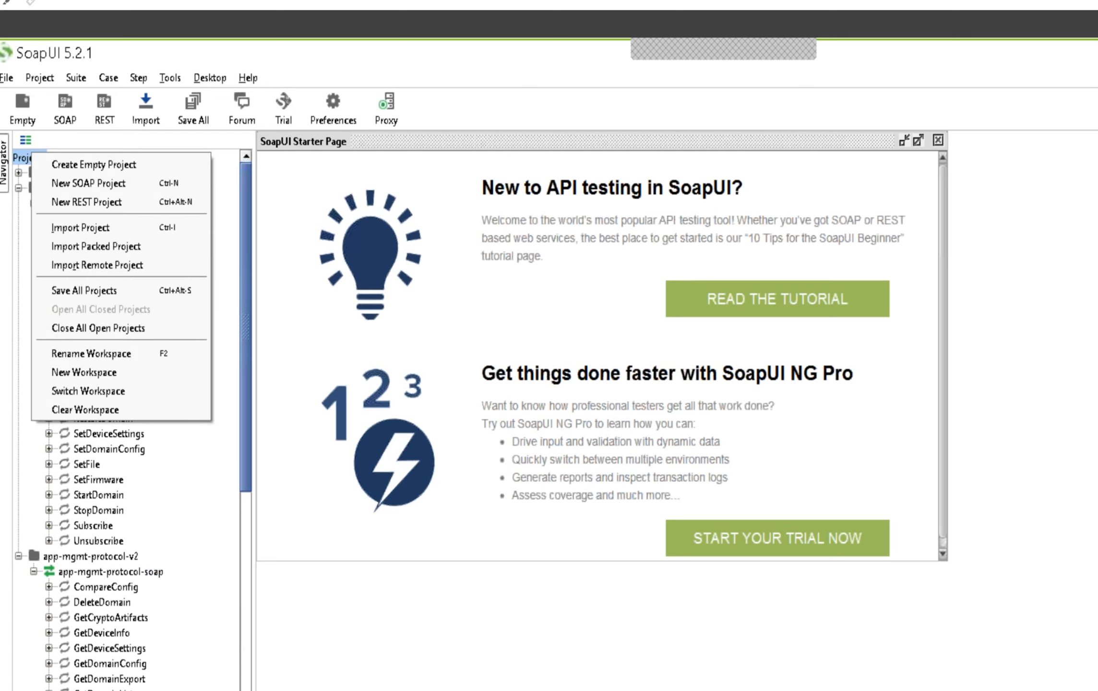
{"action": "left_click", "coordinate": [68, 185]}
{"action": "left_click", "coordinate": [877, 479]}
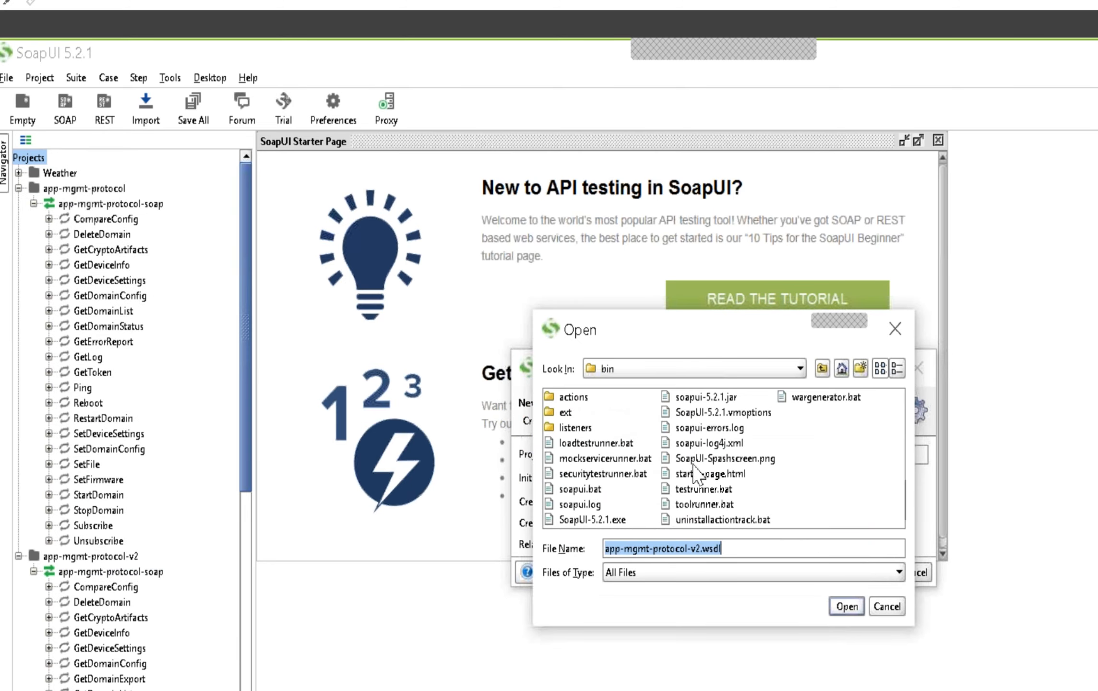
{"action": "left_click", "coordinate": [636, 370]}
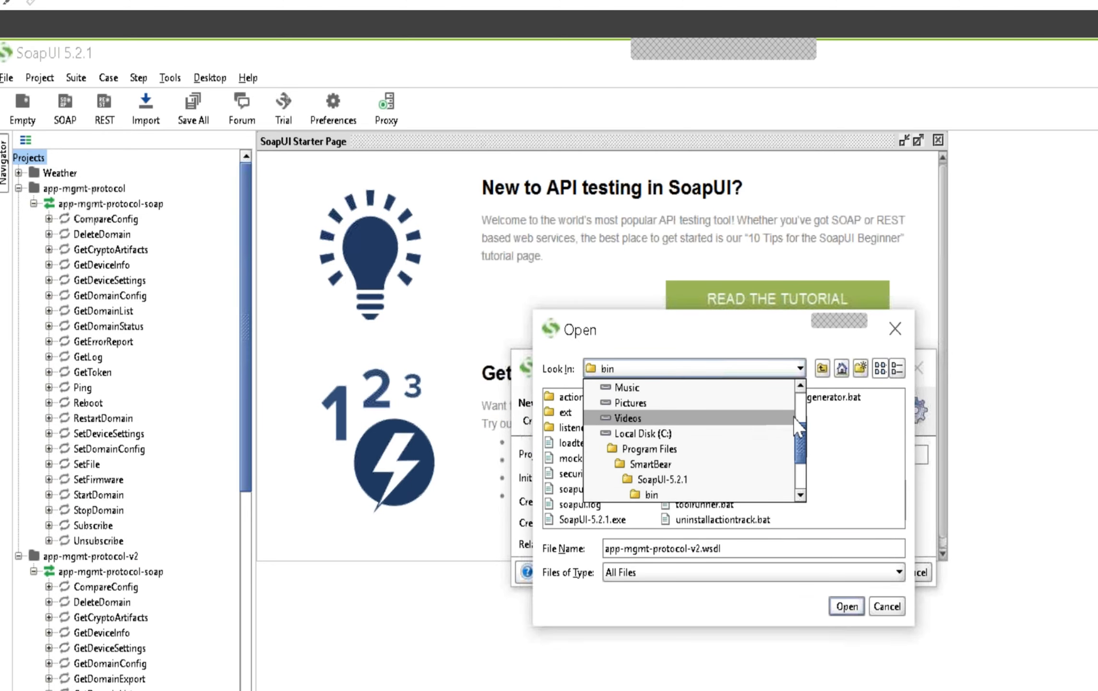
{"action": "scroll", "coordinate": [795, 425], "scroll_direction": "up", "scroll_amount": 2}
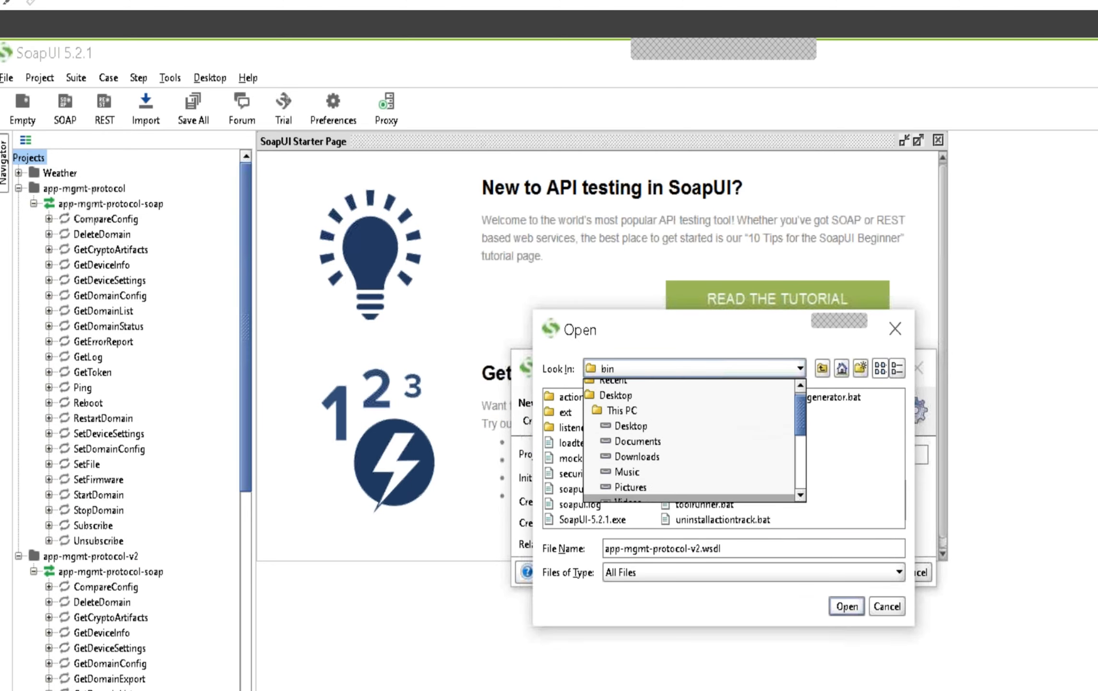
{"action": "left_click", "coordinate": [645, 458]}
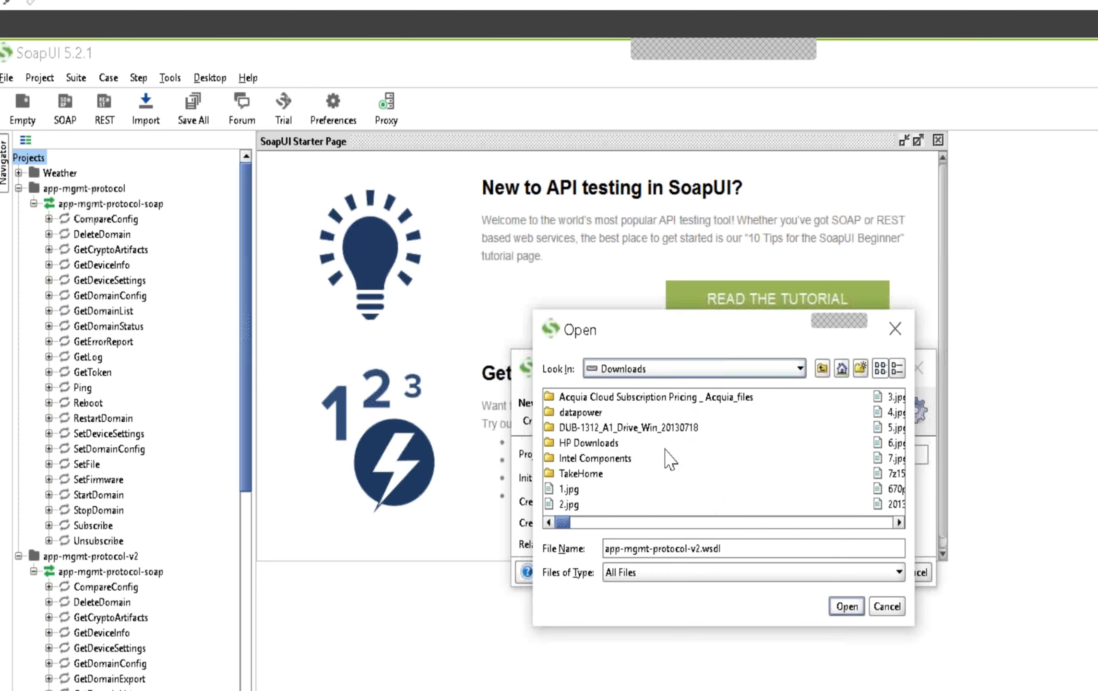
{"action": "double_click", "coordinate": [588, 413]}
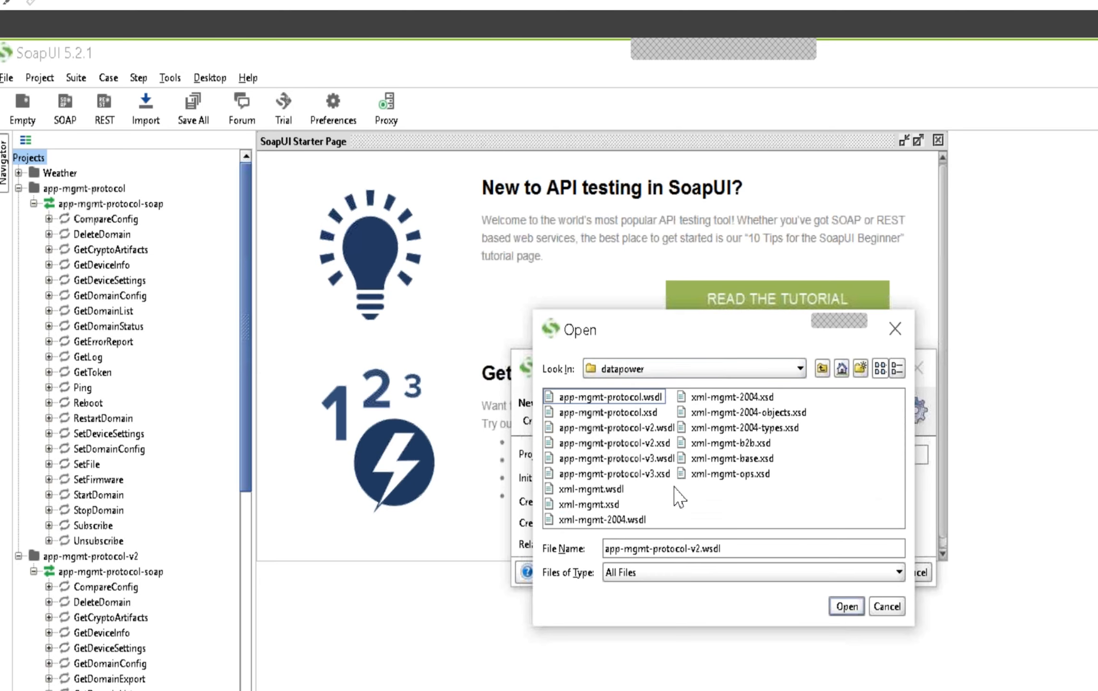
{"action": "left_click", "coordinate": [664, 460]}
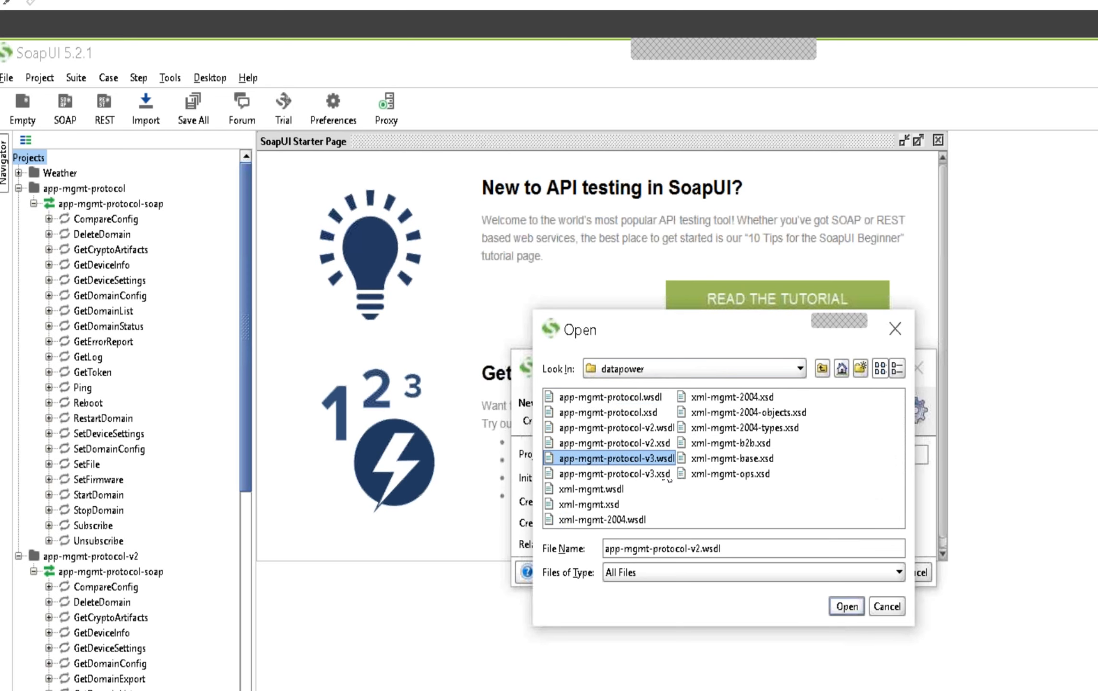
{"action": "left_click", "coordinate": [847, 607]}
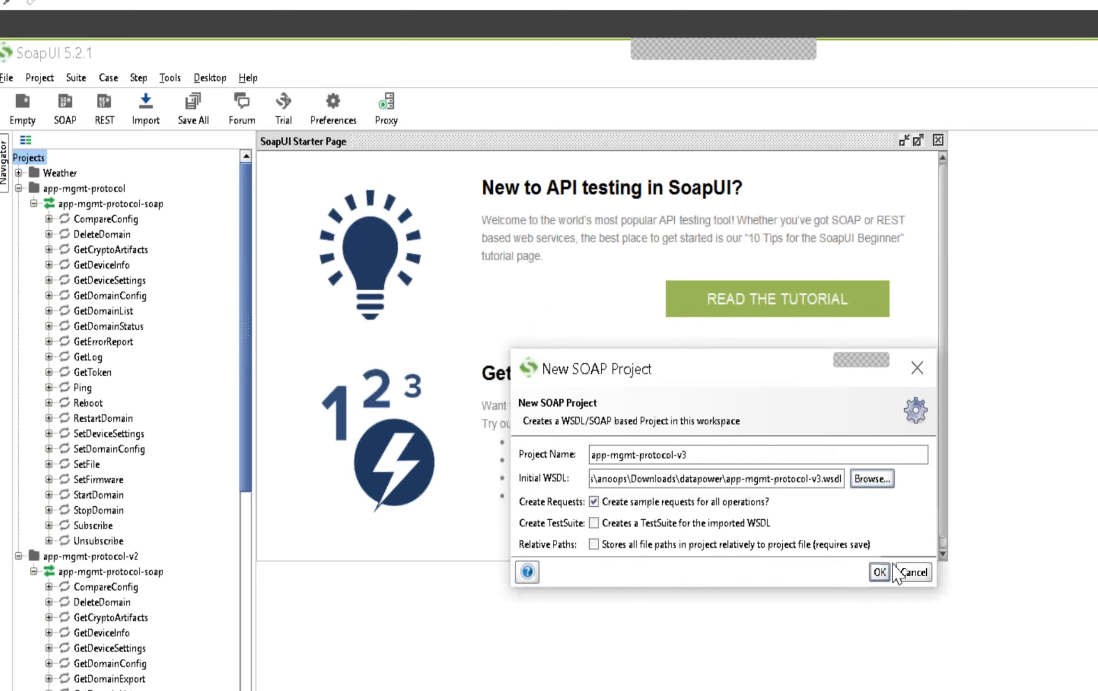
{"action": "left_click", "coordinate": [880, 574]}
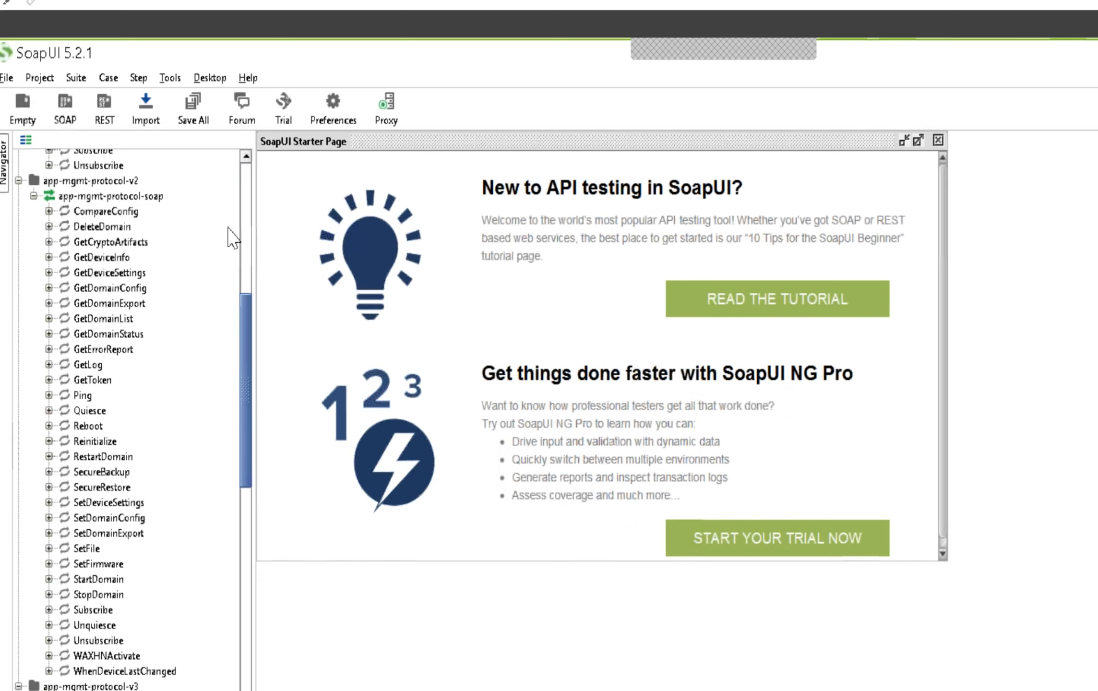
Create a new SOAP project named xml-mgmt from xml-mgmt.wsdl in Downloads\datapower, with sample requests for all operations
{"action": "left_click", "coordinate": [246, 189]}
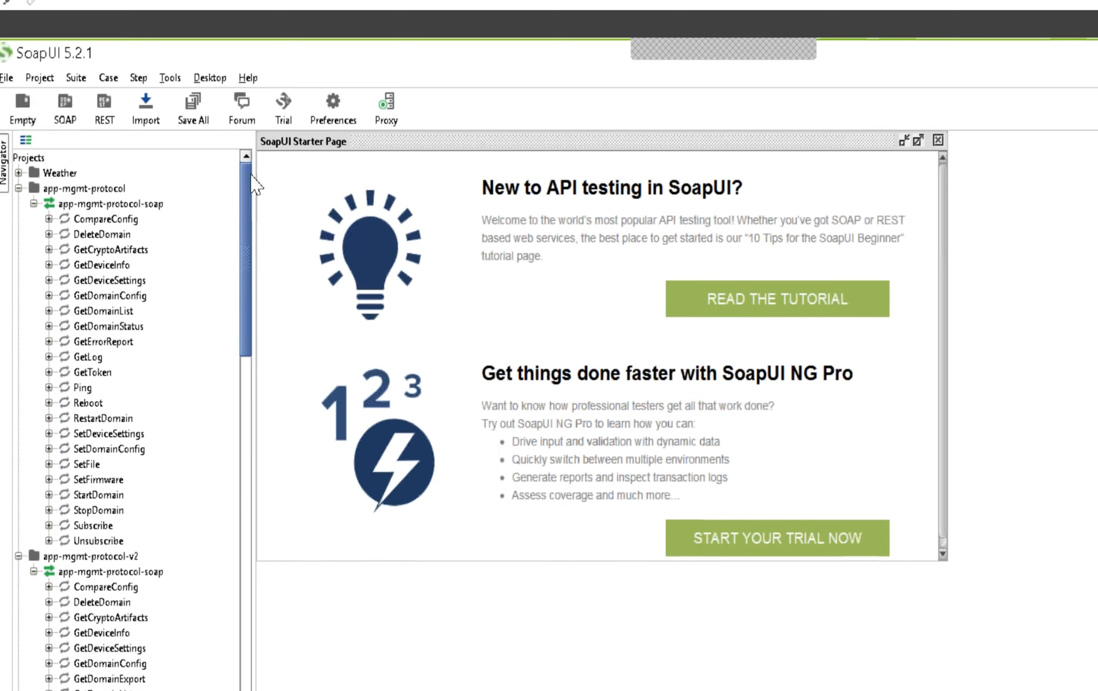
{"action": "left_click", "coordinate": [38, 160]}
{"action": "right_click", "coordinate": [39, 162]}
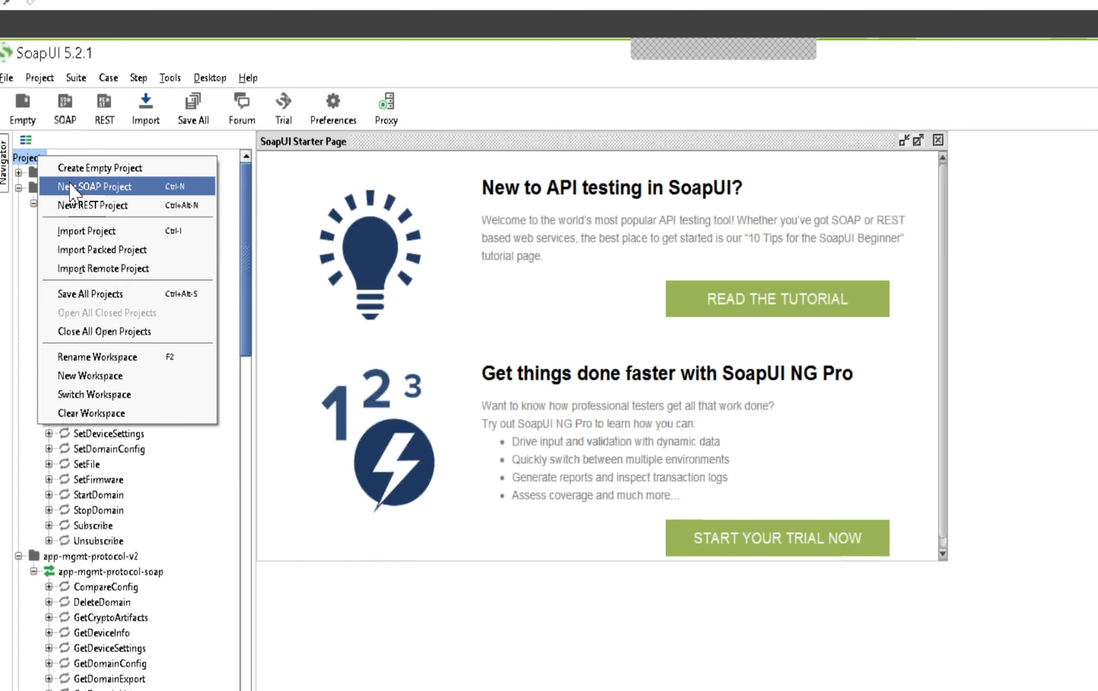
{"action": "left_click", "coordinate": [74, 188]}
{"action": "left_click", "coordinate": [872, 479]}
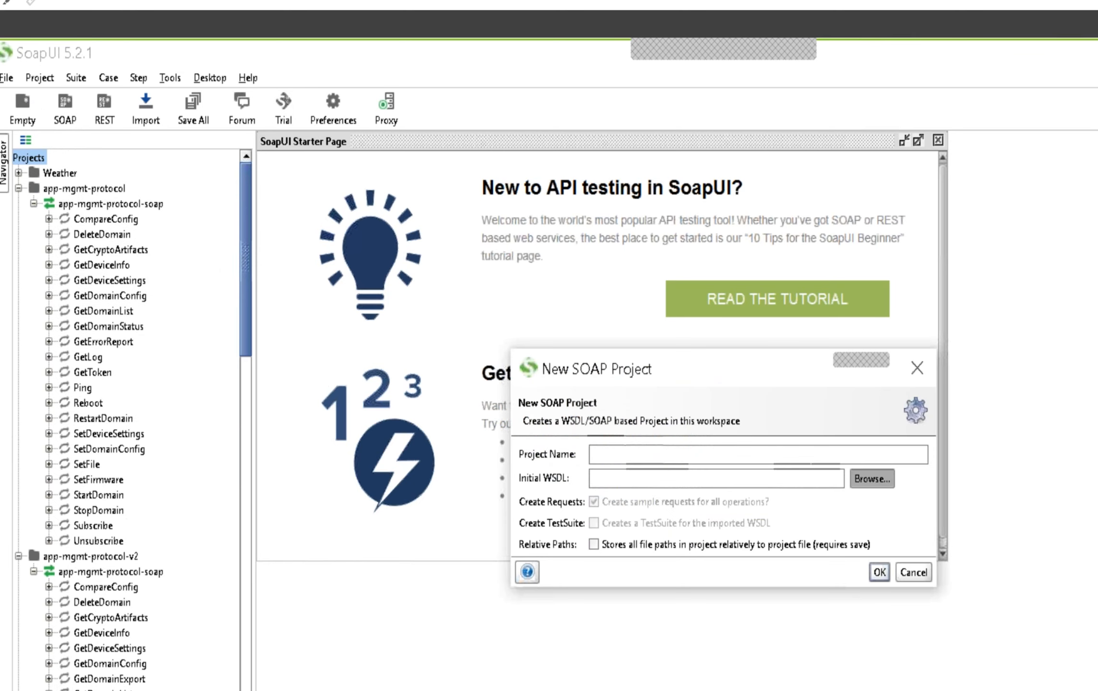
{"action": "left_click", "coordinate": [620, 369]}
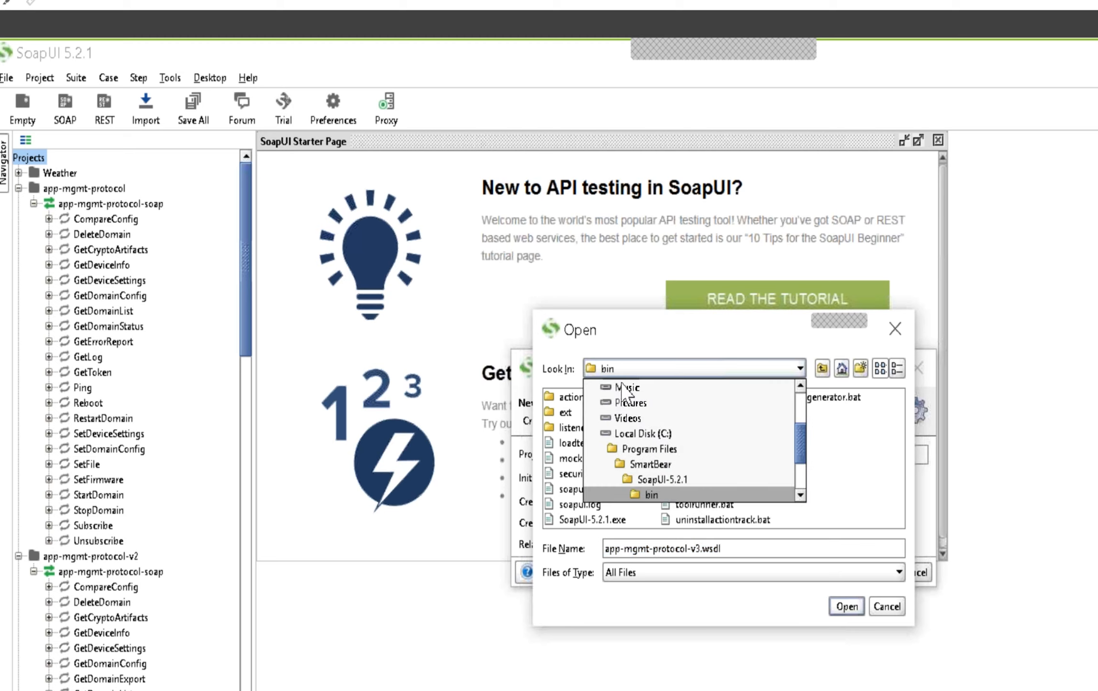
{"action": "scroll", "coordinate": [799, 418], "scroll_direction": "up", "scroll_amount": 3}
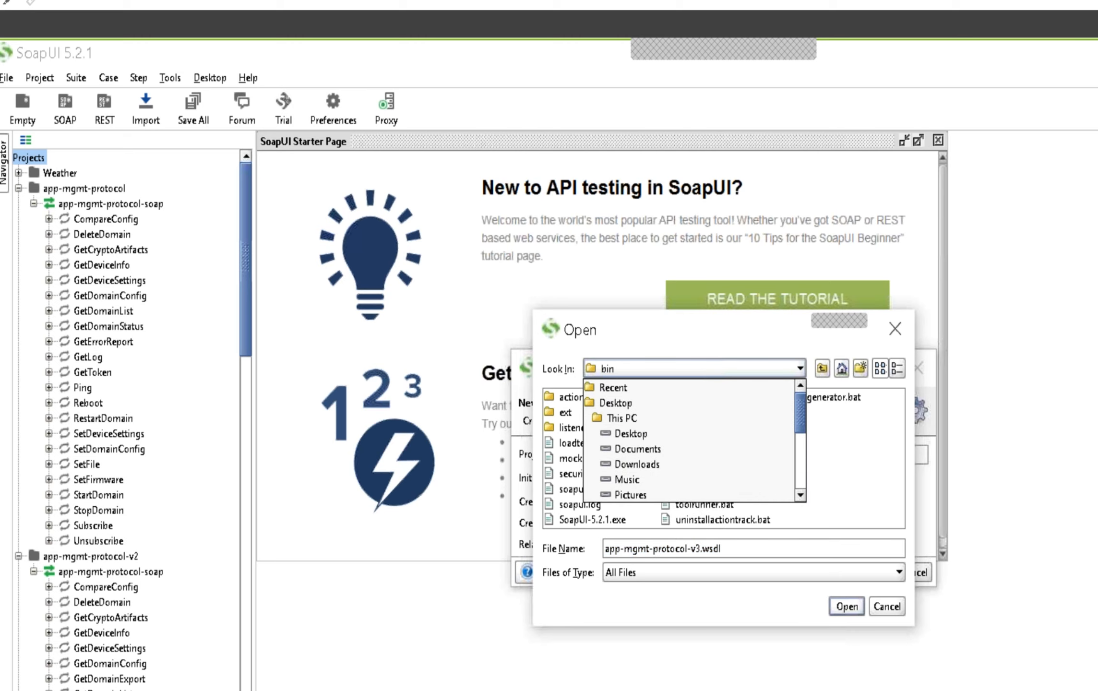
{"action": "left_click", "coordinate": [637, 464]}
{"action": "double_click", "coordinate": [576, 412]}
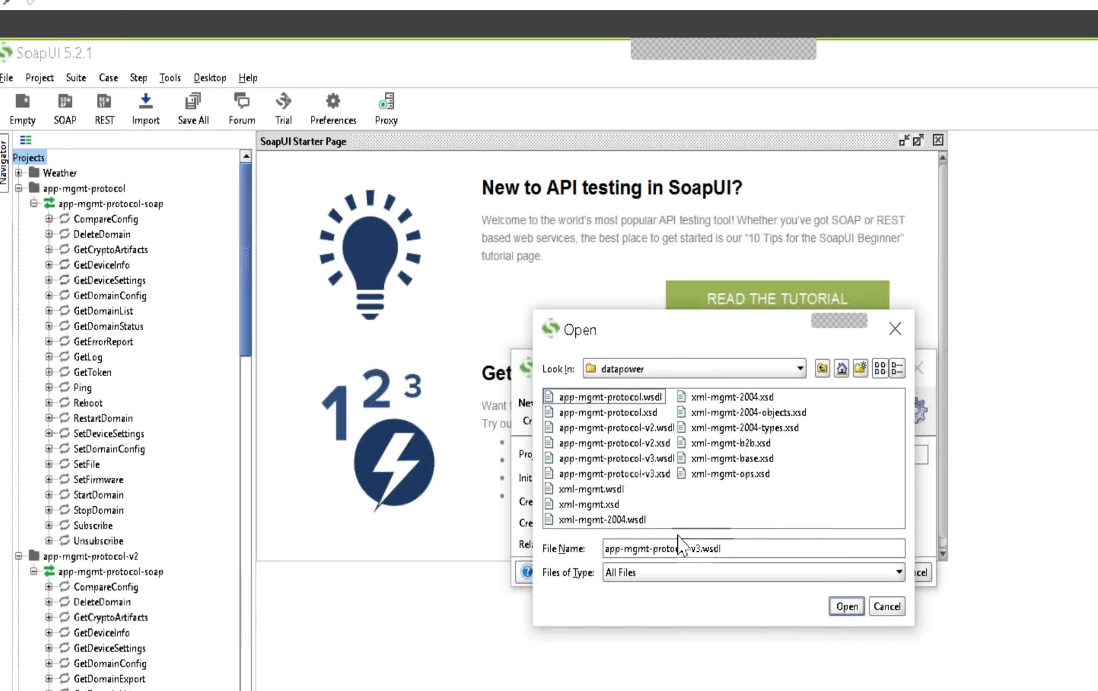
{"action": "left_click", "coordinate": [609, 491]}
{"action": "left_click", "coordinate": [846, 607]}
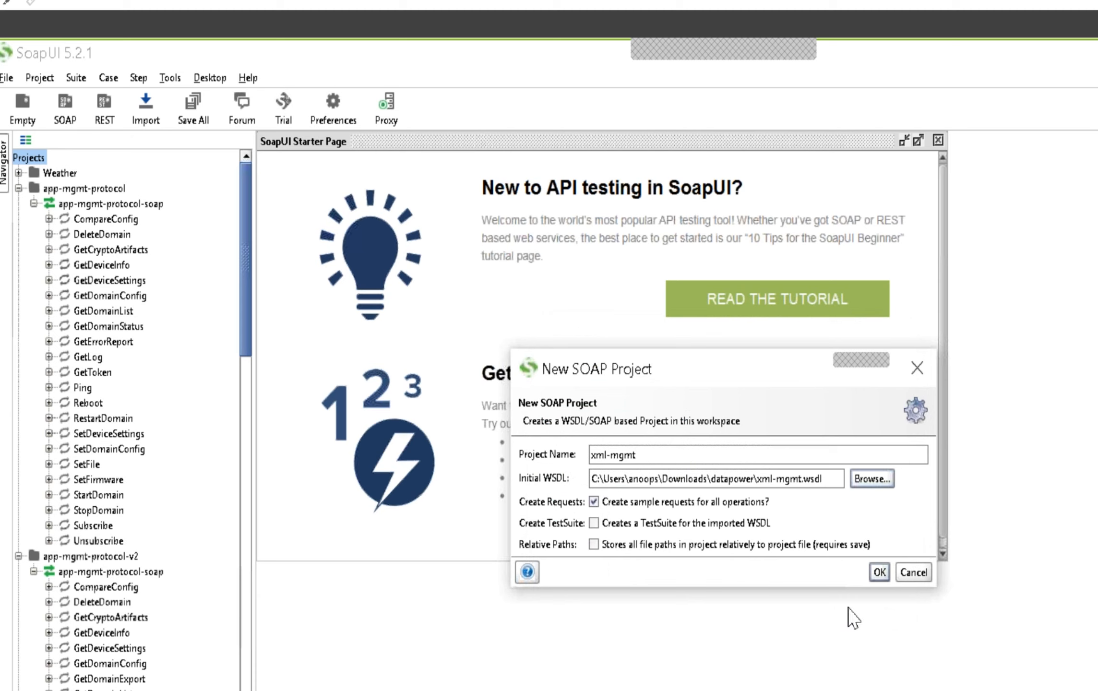
{"action": "left_click", "coordinate": [876, 579]}
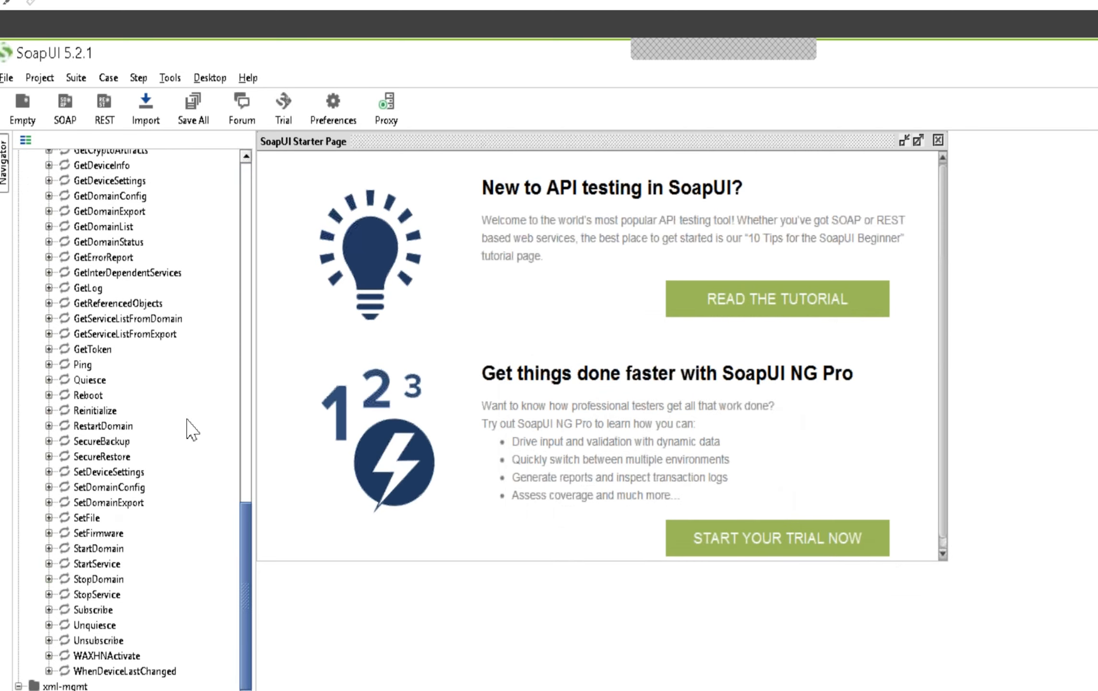
Collapse the app-mgmt-protocol, app-mgmt-protocol-v2, app-mgmt-protocol-v3 and xml-mgmt projects in the project tree
{"action": "left_click", "coordinate": [246, 175]}
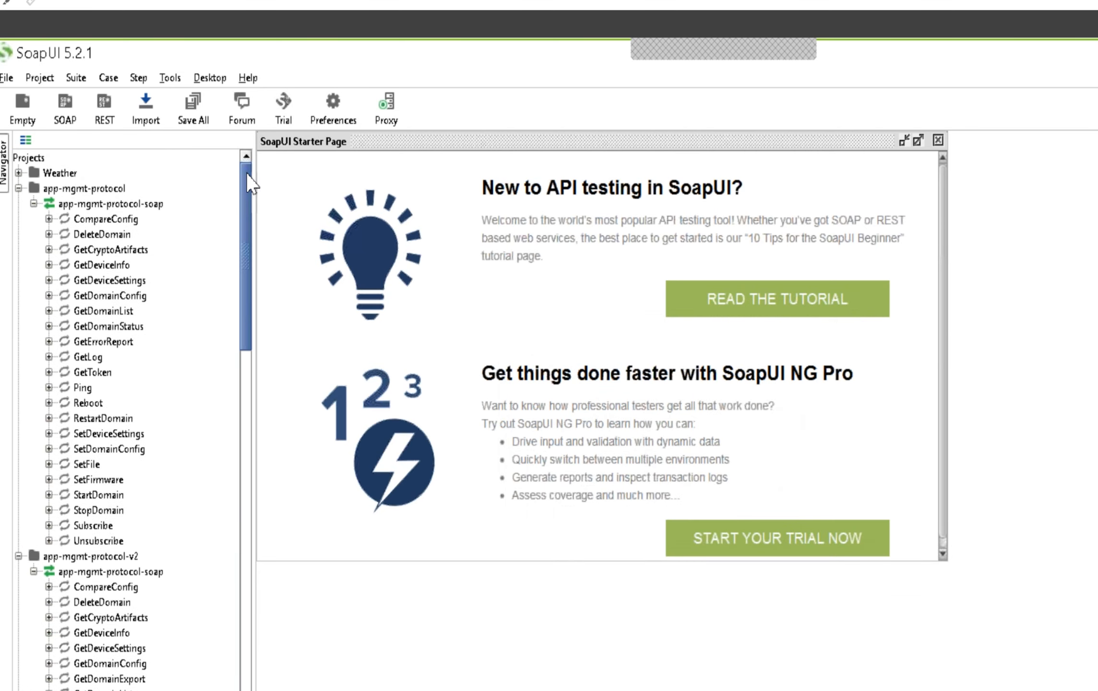
{"action": "left_click", "coordinate": [18, 188]}
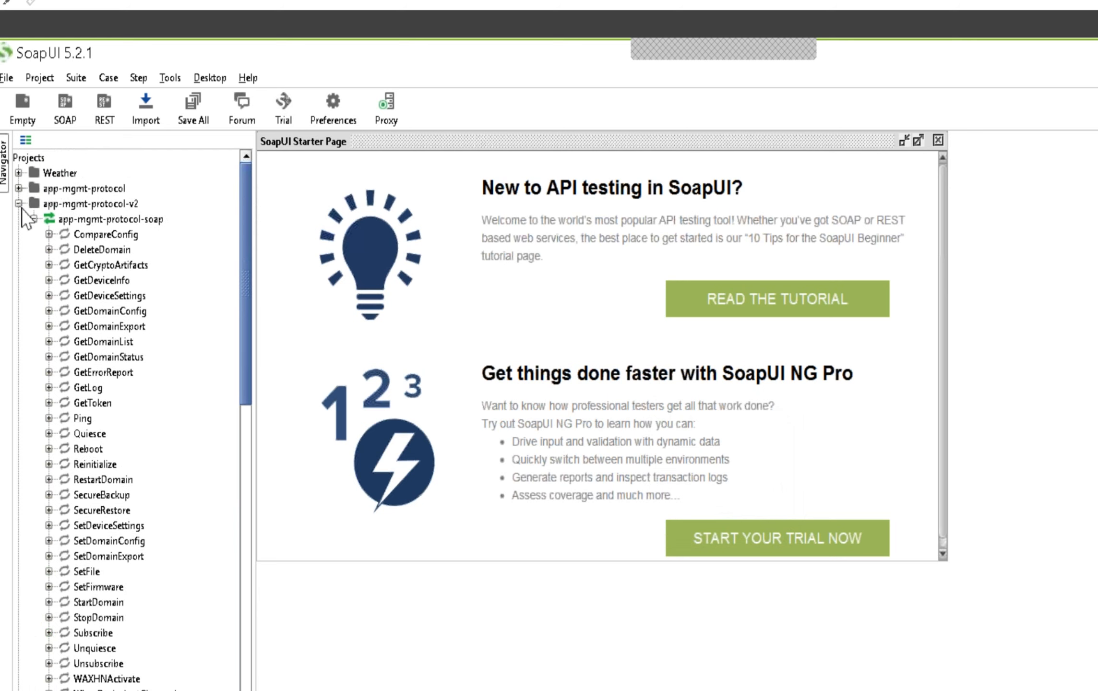
{"action": "left_click", "coordinate": [18, 203]}
{"action": "left_click", "coordinate": [18, 219]}
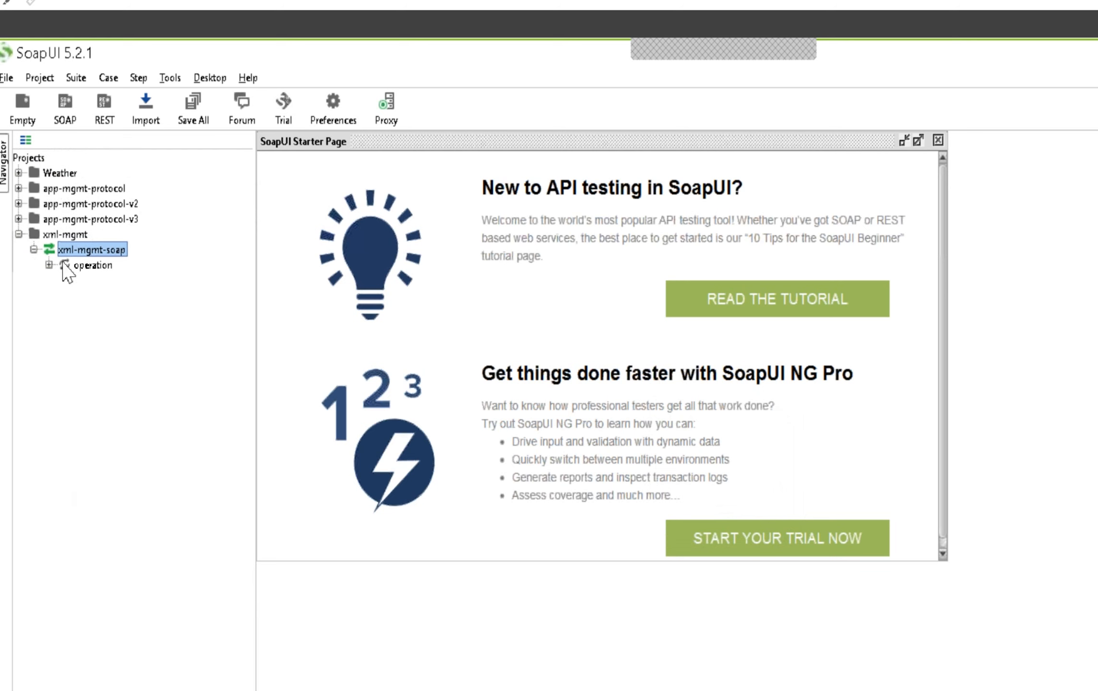
{"action": "left_click", "coordinate": [19, 235]}
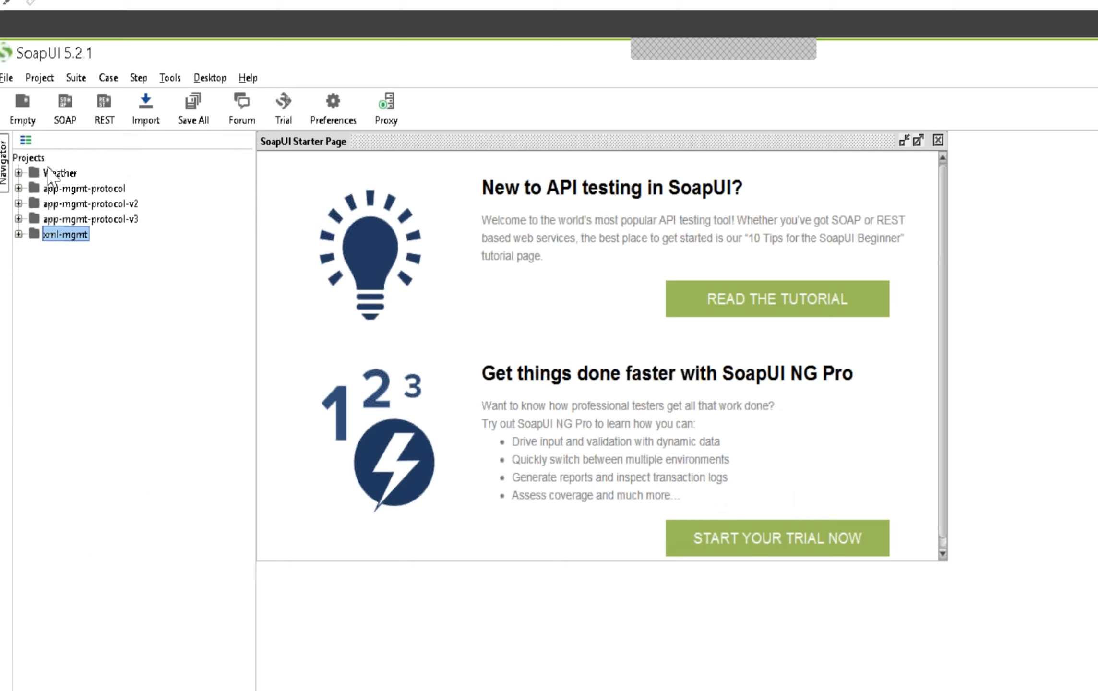
Create a new SOAP project named xml-mgmt-2004 from xml-mgmt-2004.wsdl in Downloads\datapower, with sample requests for all operations, and collapse it in the project tree
{"action": "left_click", "coordinate": [35, 162]}
{"action": "right_click", "coordinate": [35, 163]}
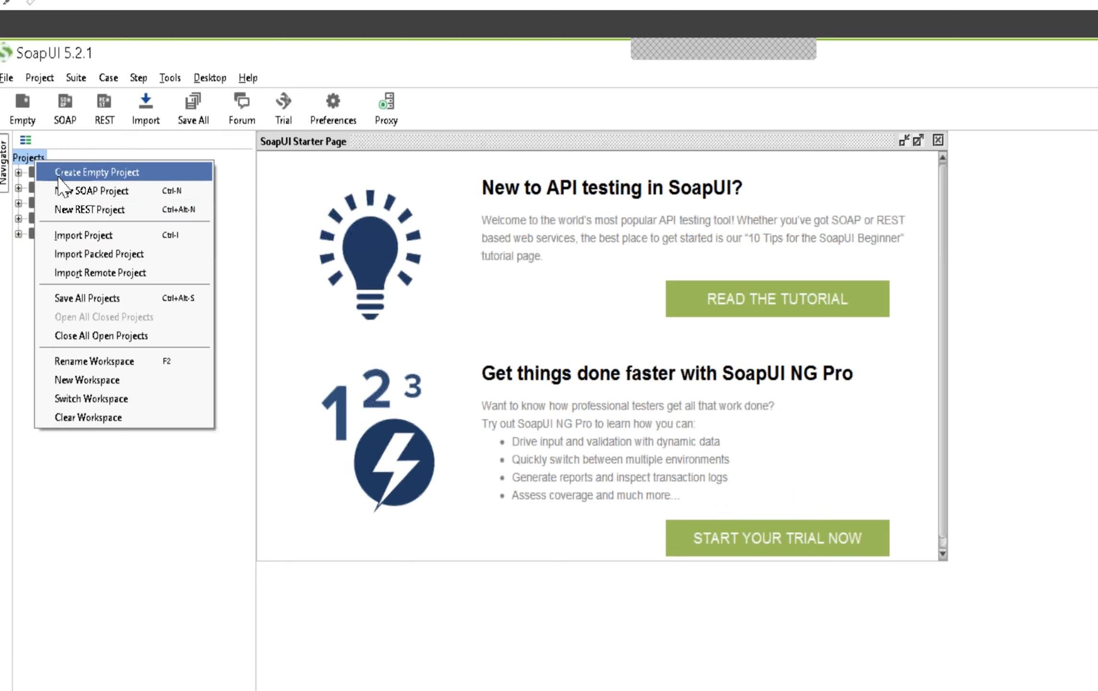
{"action": "left_click", "coordinate": [77, 188]}
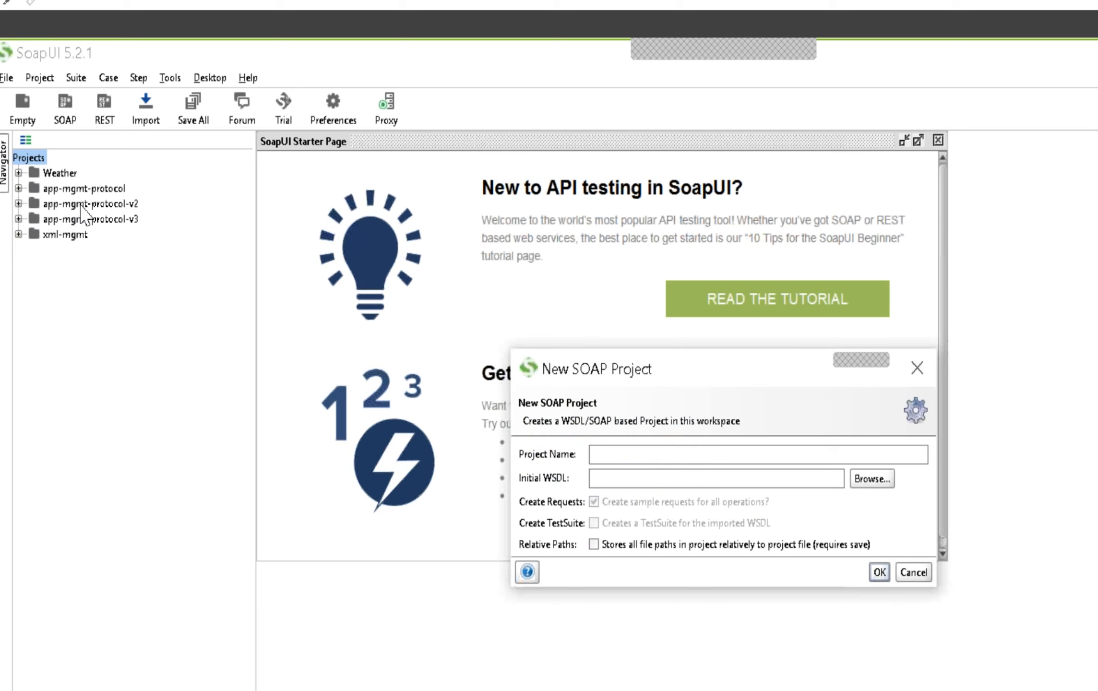
{"action": "left_click", "coordinate": [873, 479]}
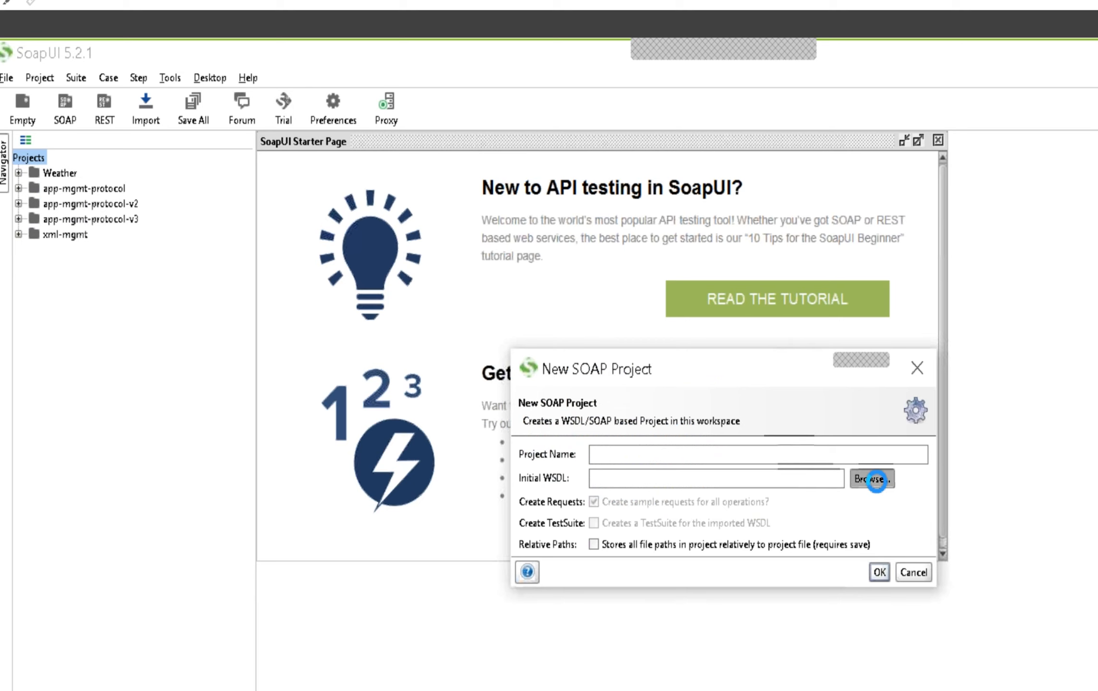
{"action": "left_click", "coordinate": [618, 369]}
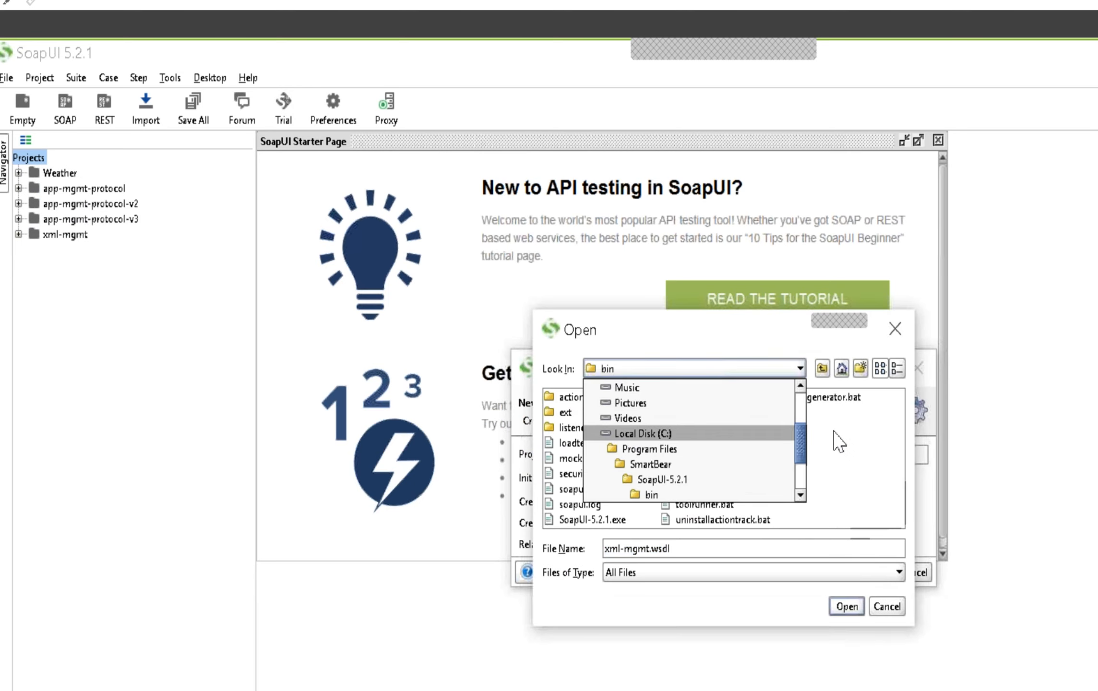
{"action": "left_click_drag", "start_coordinate": [802, 436], "coordinate": [803, 408]}
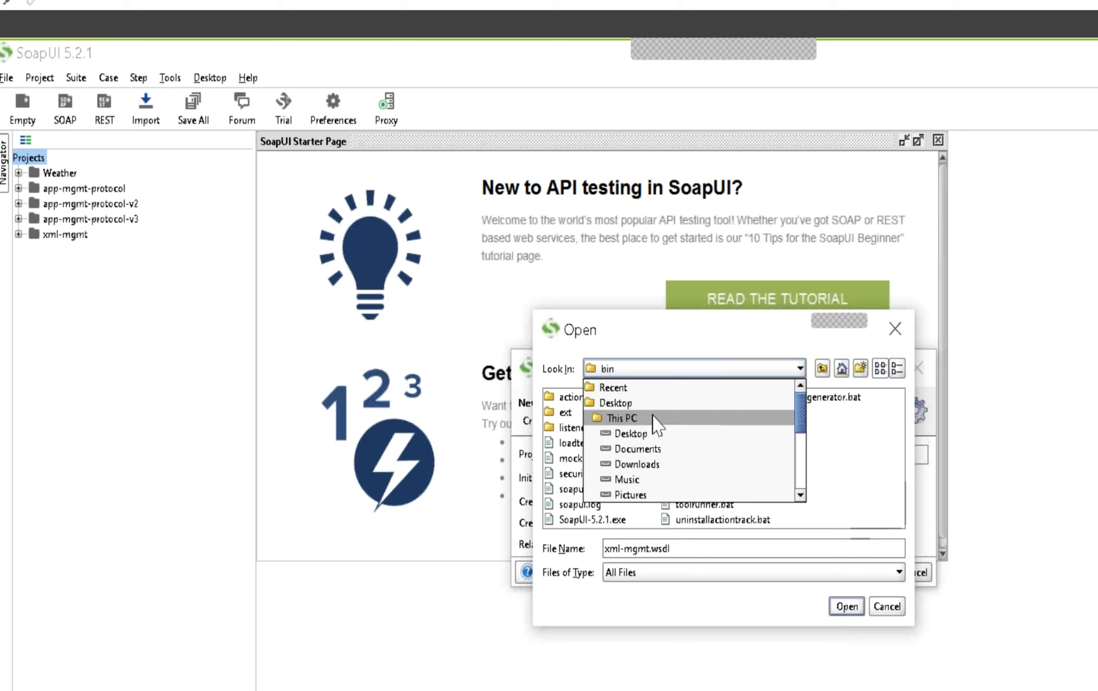
{"action": "left_click", "coordinate": [656, 465]}
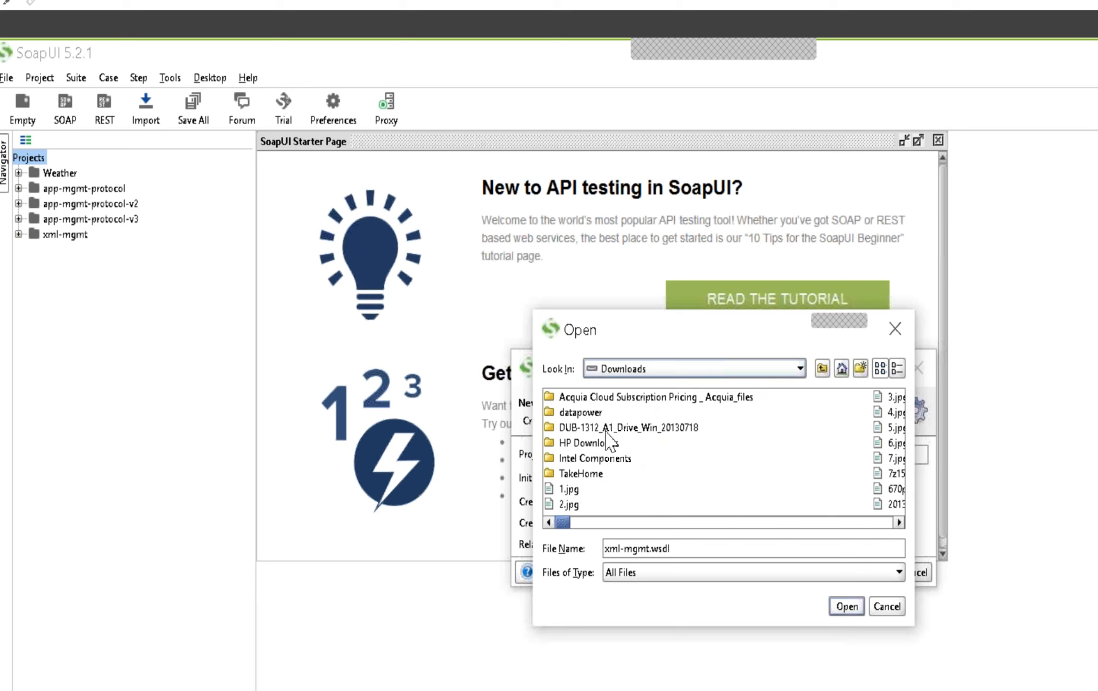
{"action": "double_click", "coordinate": [588, 414]}
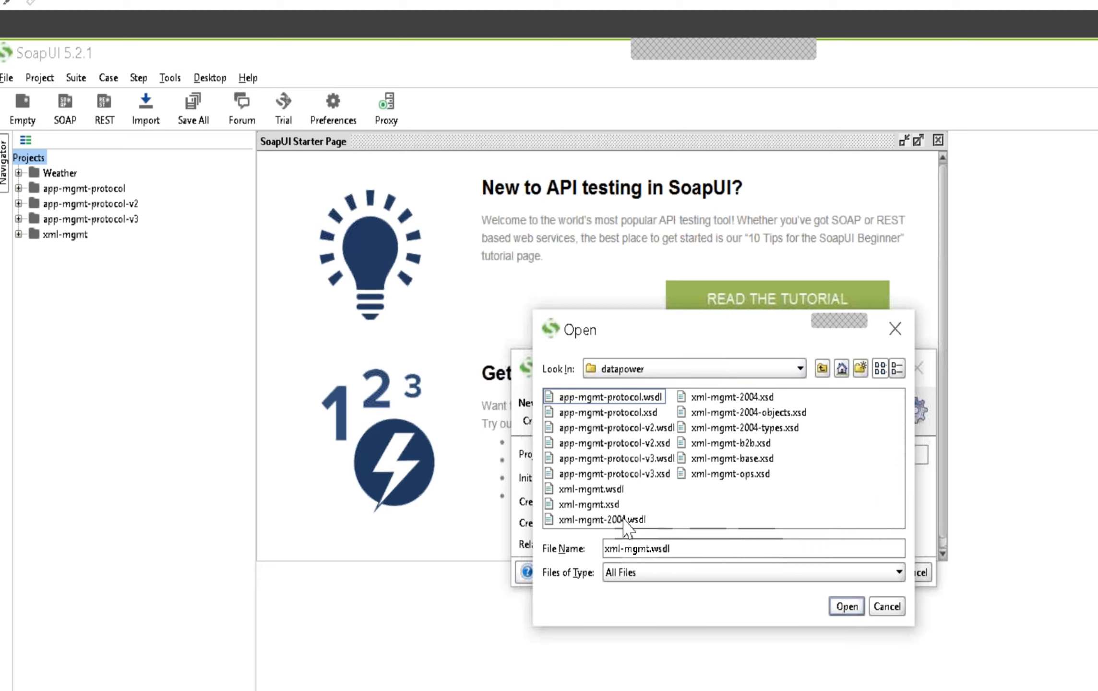
{"action": "double_click", "coordinate": [626, 523]}
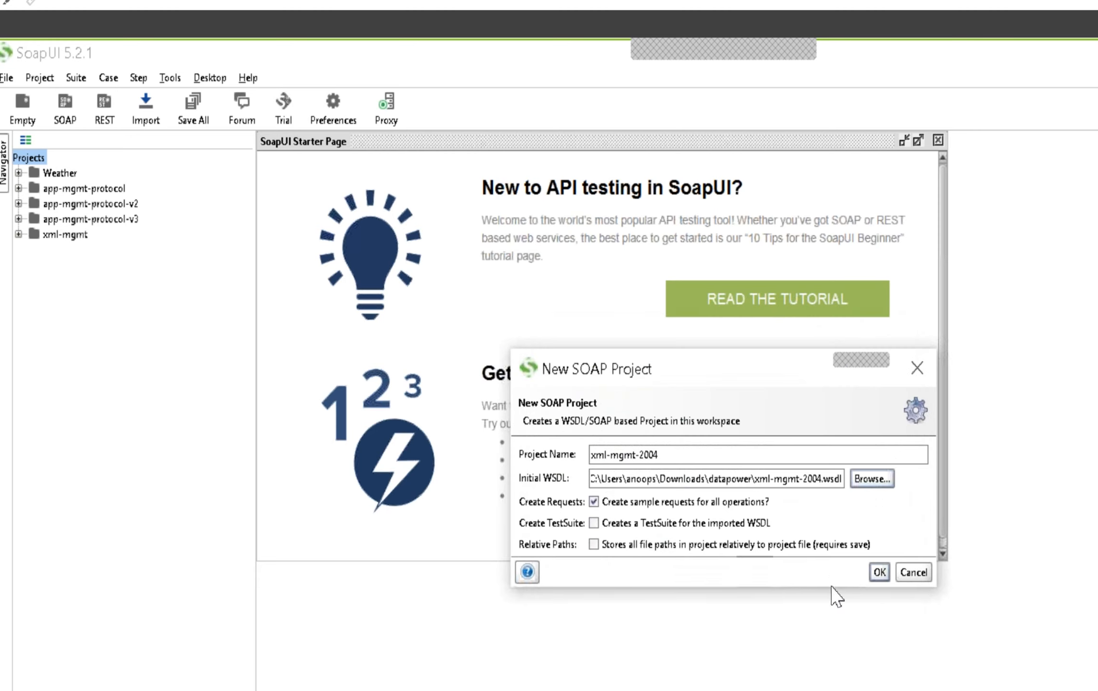
{"action": "left_click", "coordinate": [879, 572]}
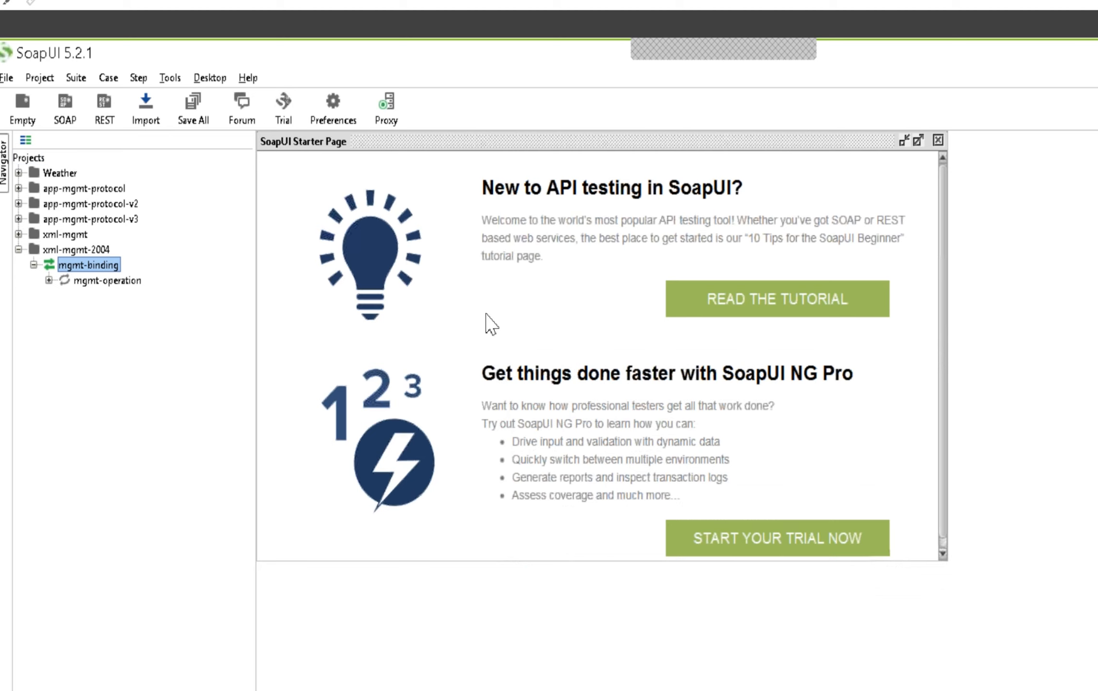
{"action": "left_click", "coordinate": [18, 249]}
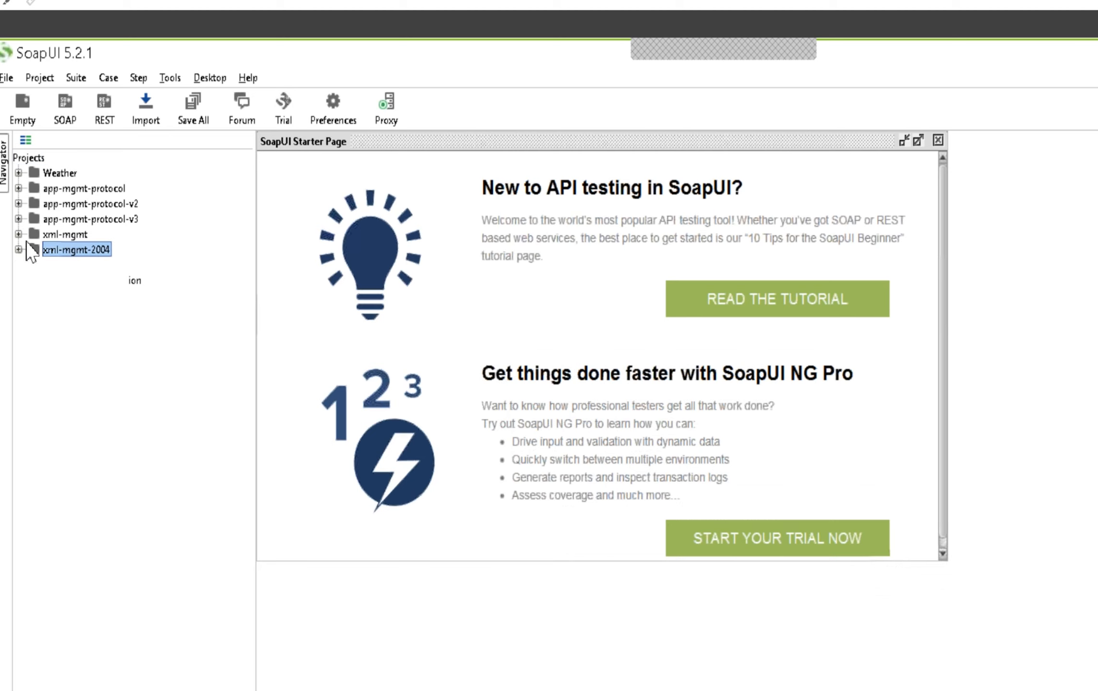
{"action": "left_click", "coordinate": [30, 159]}
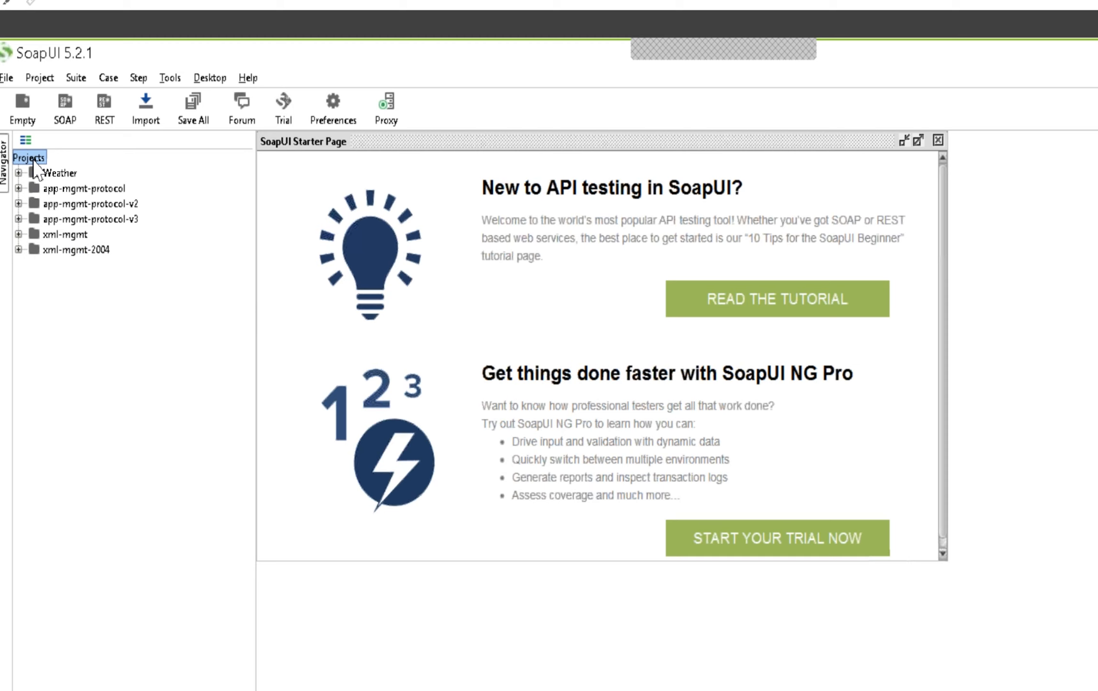
{"action": "right_click", "coordinate": [34, 160]}
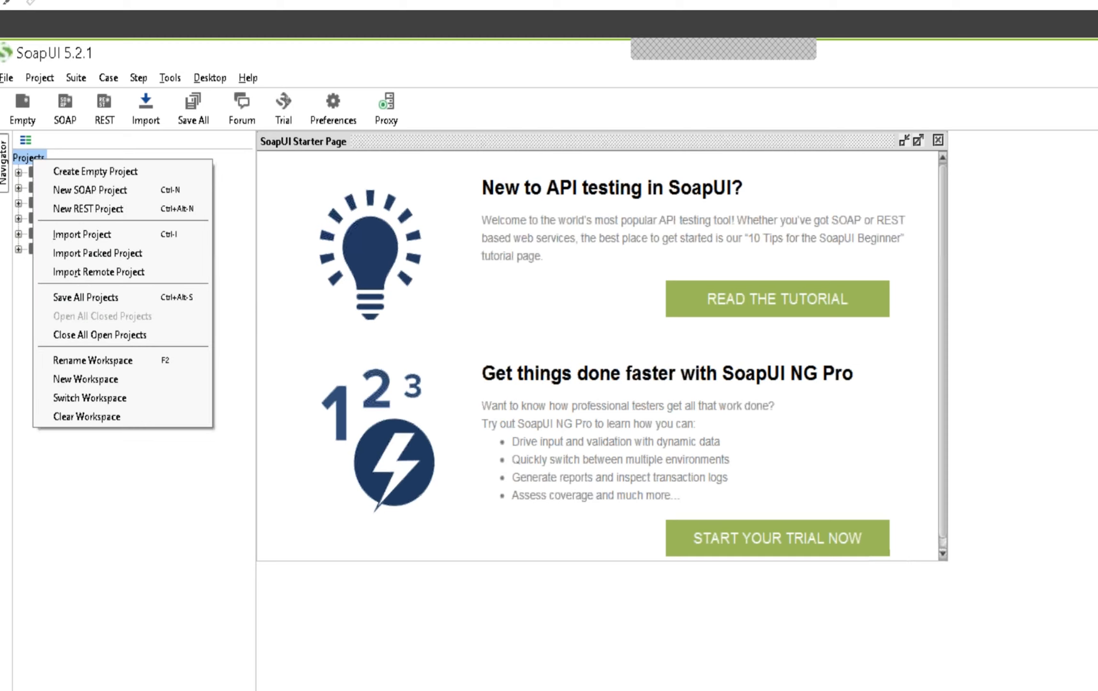
{"action": "left_click", "coordinate": [65, 191]}
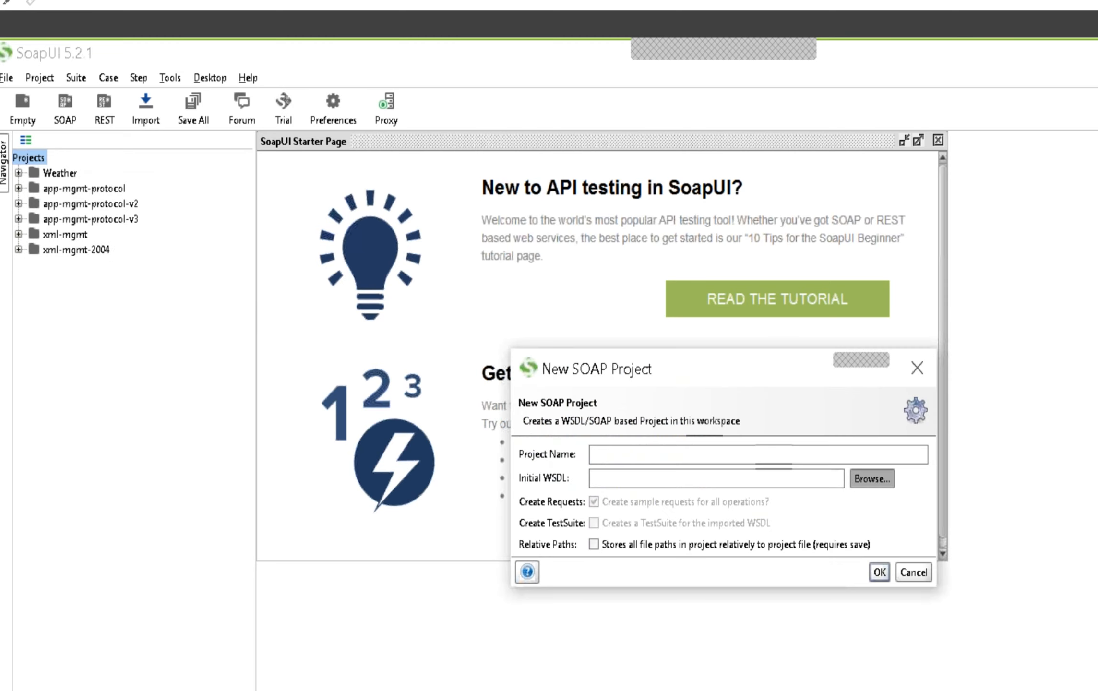
{"action": "left_click", "coordinate": [872, 478]}
{"action": "left_click", "coordinate": [682, 371]}
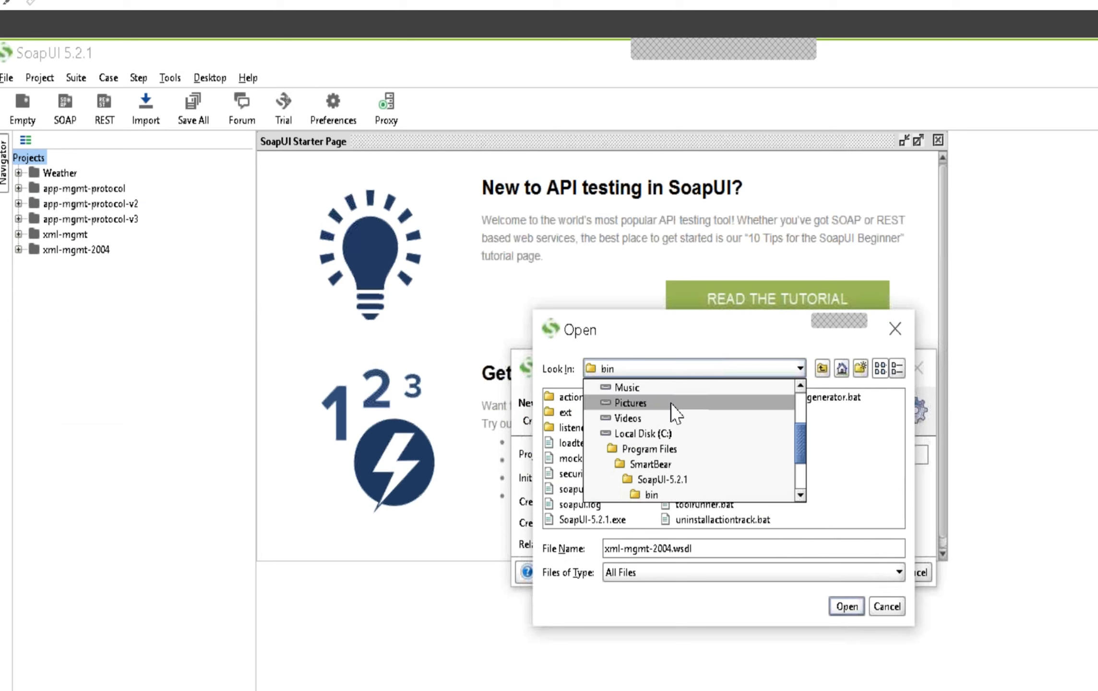
{"action": "scroll", "coordinate": [801, 422], "scroll_direction": "up", "scroll_amount": 2}
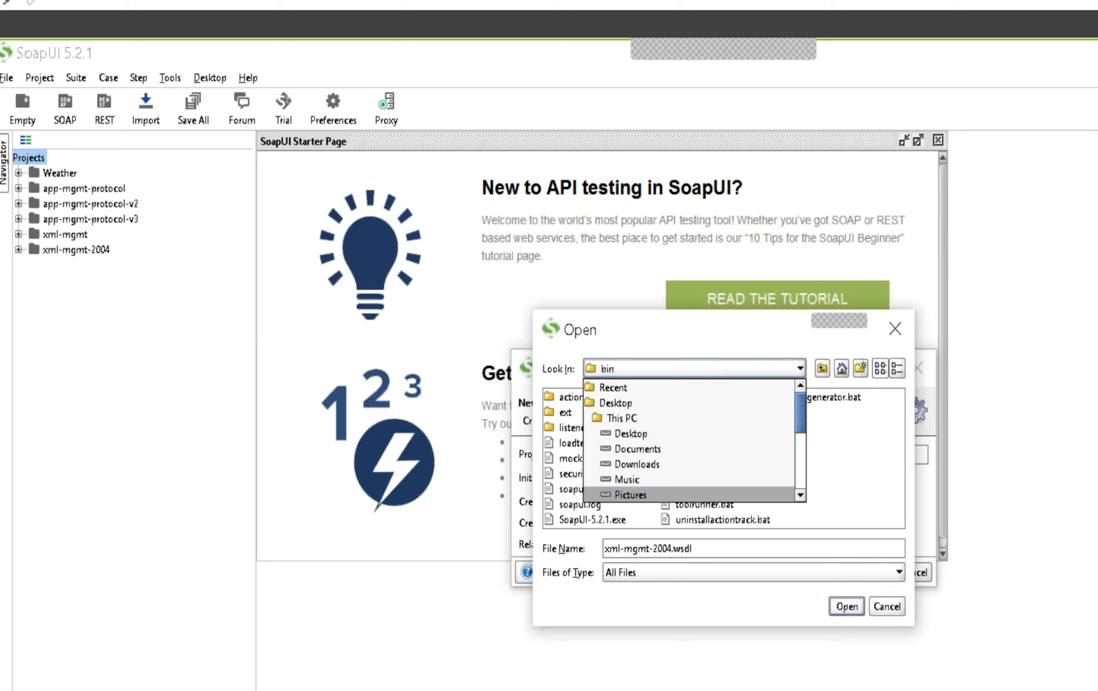
{"action": "left_click", "coordinate": [637, 464]}
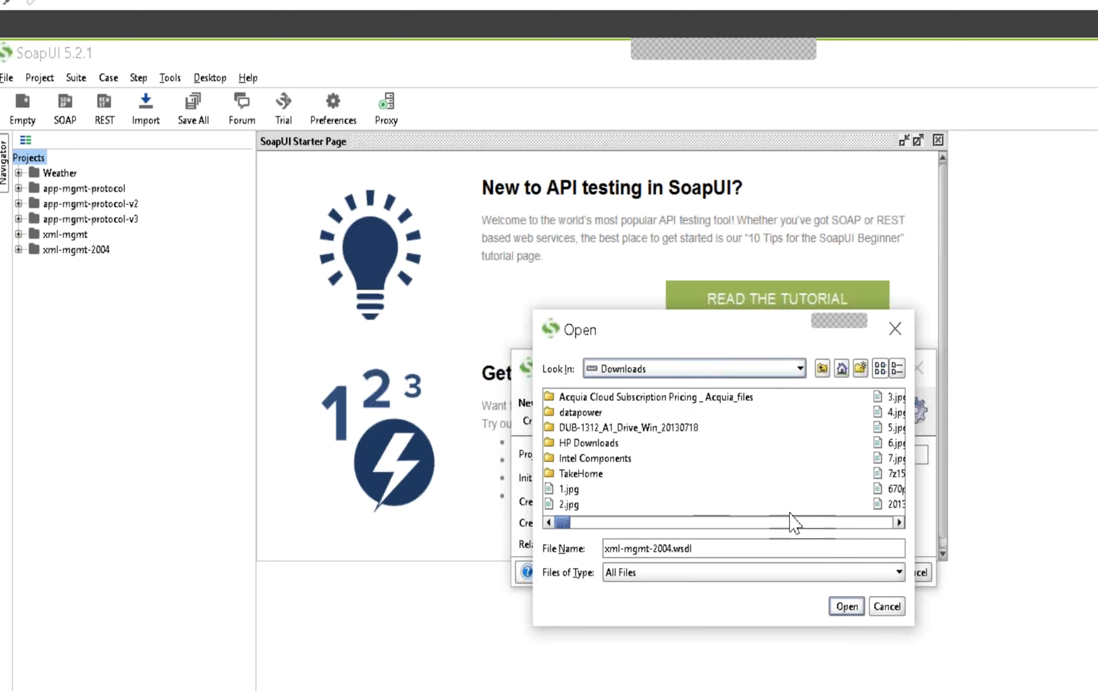
{"action": "double_click", "coordinate": [581, 412]}
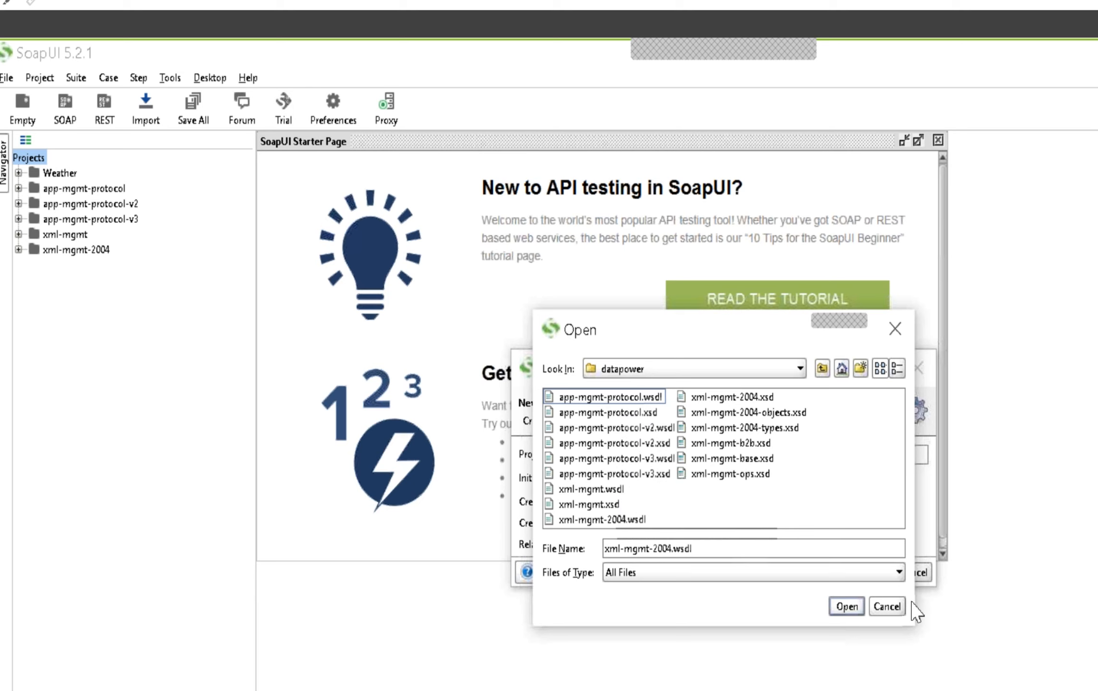
{"action": "left_click", "coordinate": [887, 606]}
{"action": "left_click", "coordinate": [917, 572]}
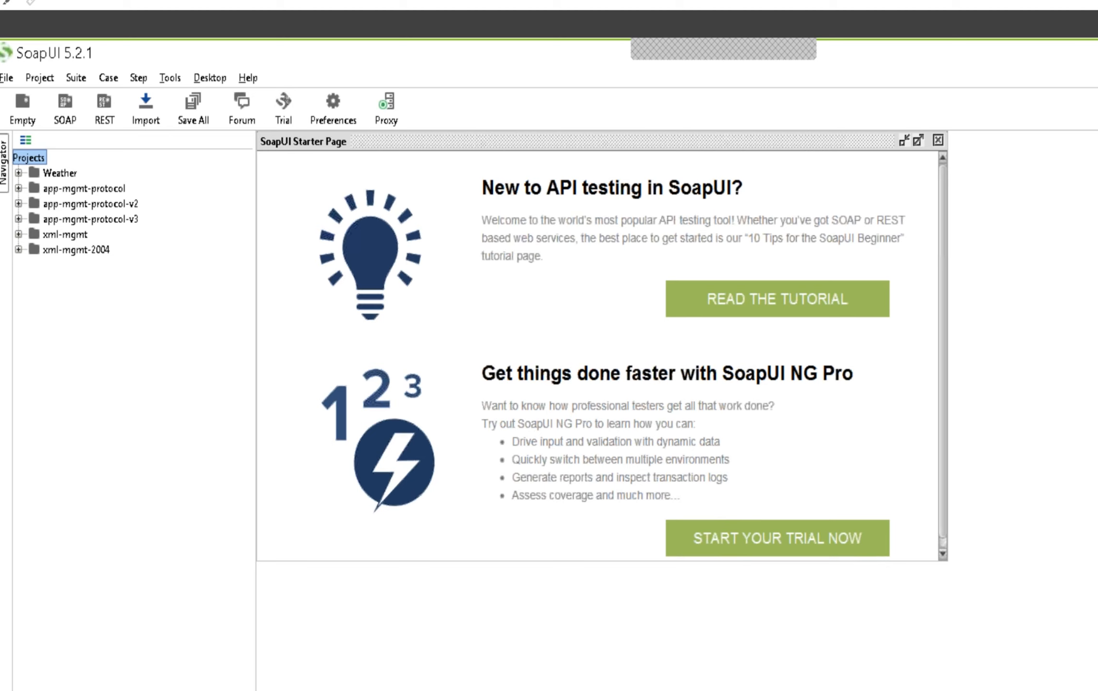
Switch to File Explorer to review the WSDL and XSD files in the datapower folder, and return to SoapUI
{"action": "key", "text": "alt+Tab"}
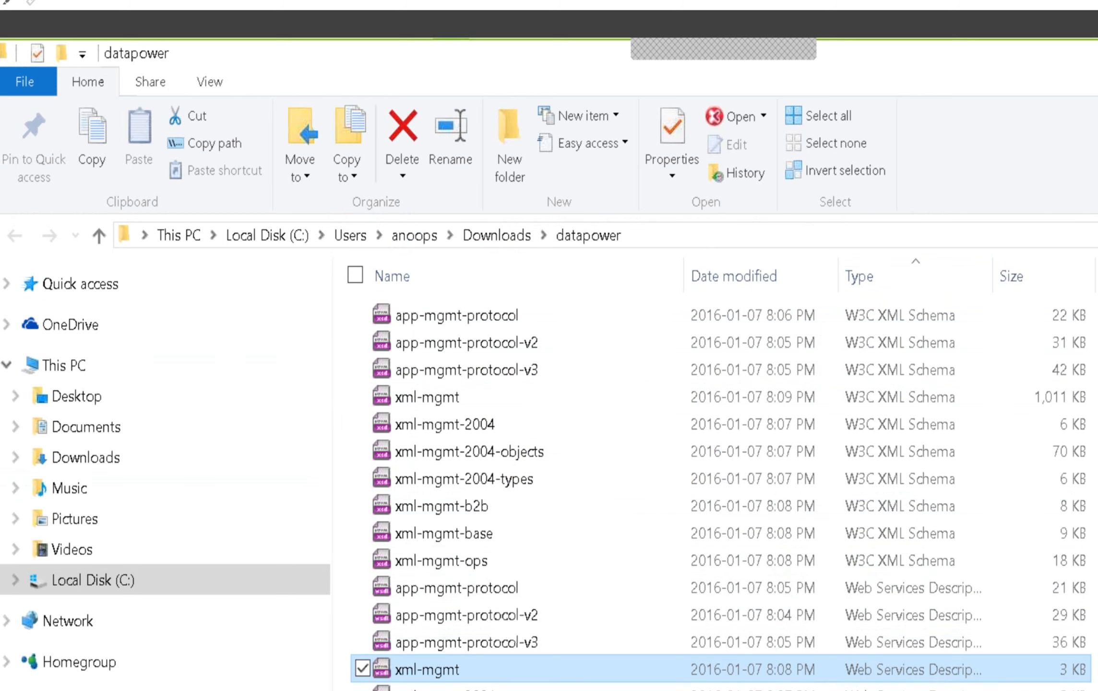
{"action": "left_click", "coordinate": [336, 690]}
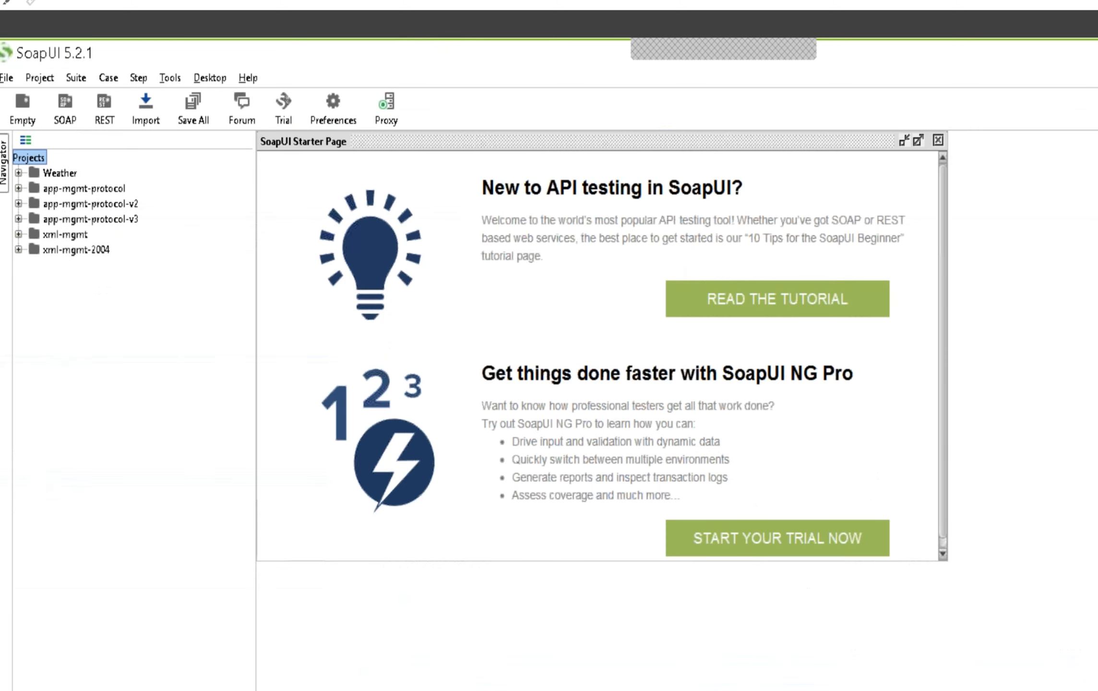
{"action": "key", "text": "alt+Tab"}
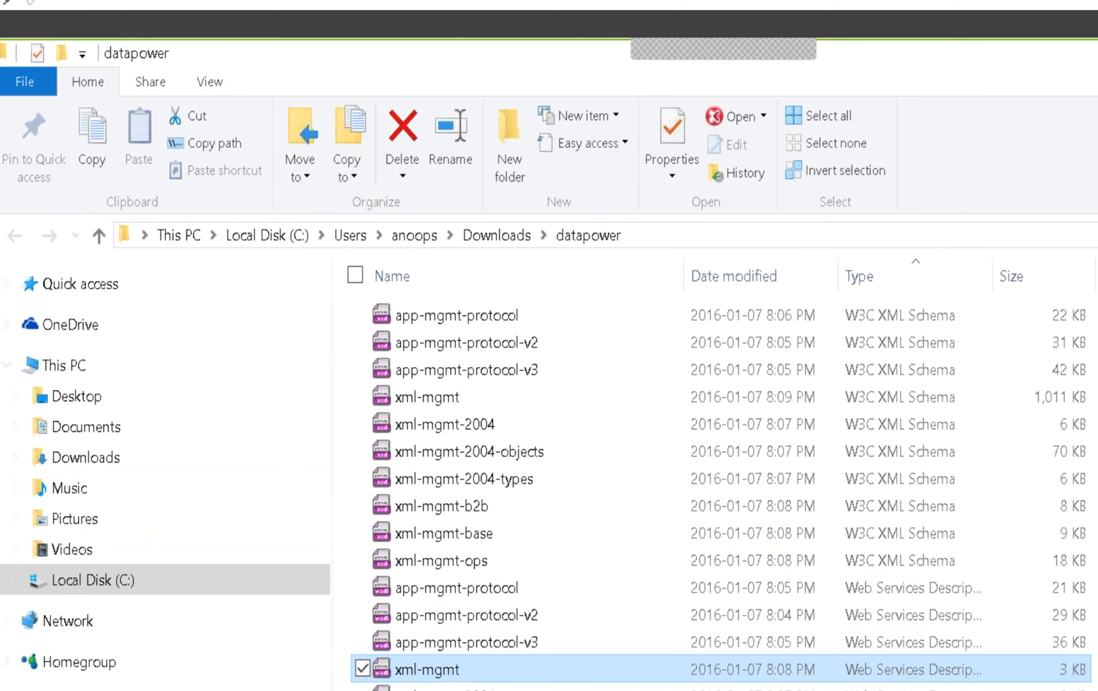
{"action": "key", "text": "alt+Tab"}
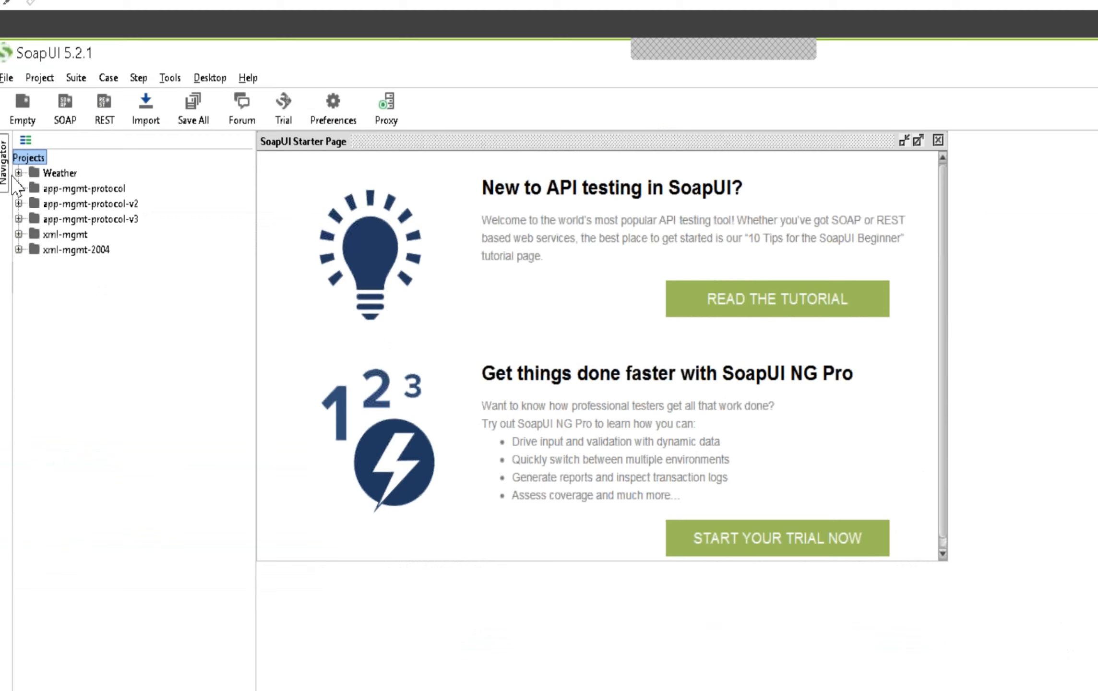
View the sample Request 1 of the xml-mgmt project's operation, close it and collapse the project
{"action": "left_click", "coordinate": [19, 234]}
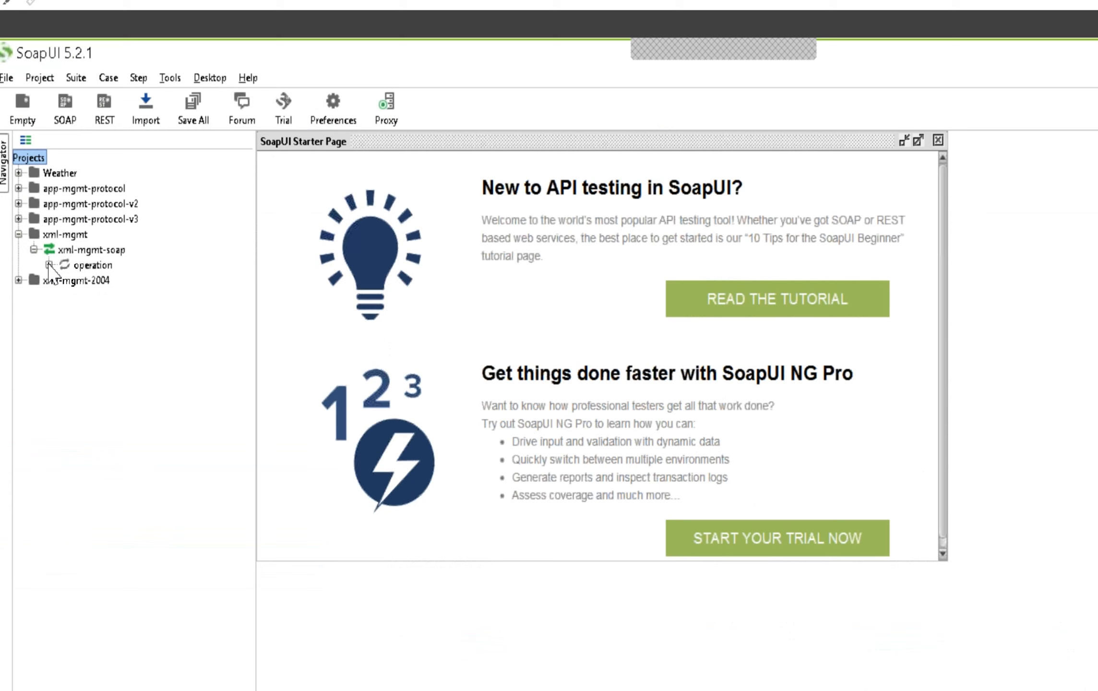
{"action": "left_click", "coordinate": [49, 265]}
{"action": "left_click", "coordinate": [108, 281]}
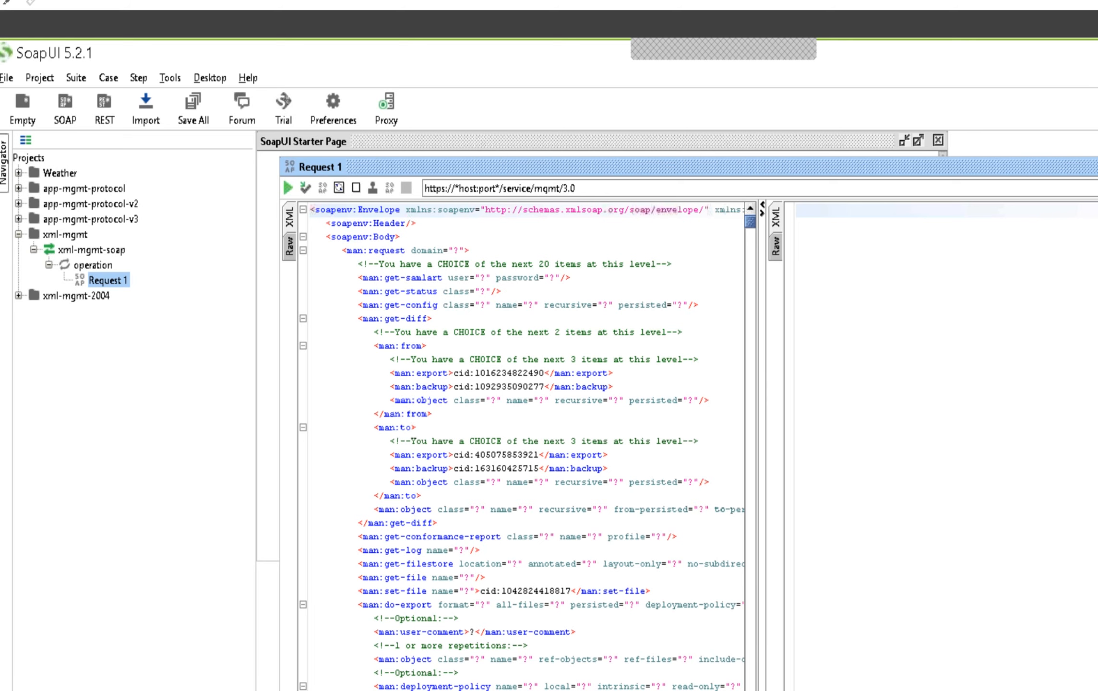
{"action": "left_click", "coordinate": [1097, 166]}
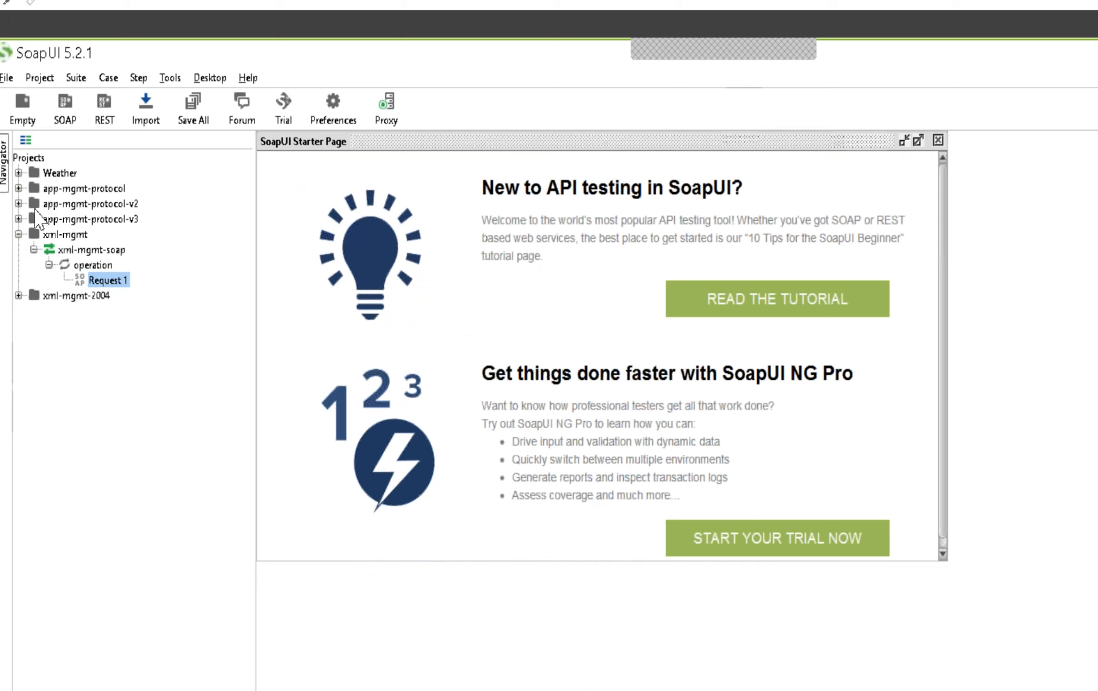
{"action": "left_click", "coordinate": [19, 235]}
View the sample Request 1 under mgmt-operation in the xml-mgmt-2004 project, close it and collapse the project
{"action": "left_click", "coordinate": [18, 250]}
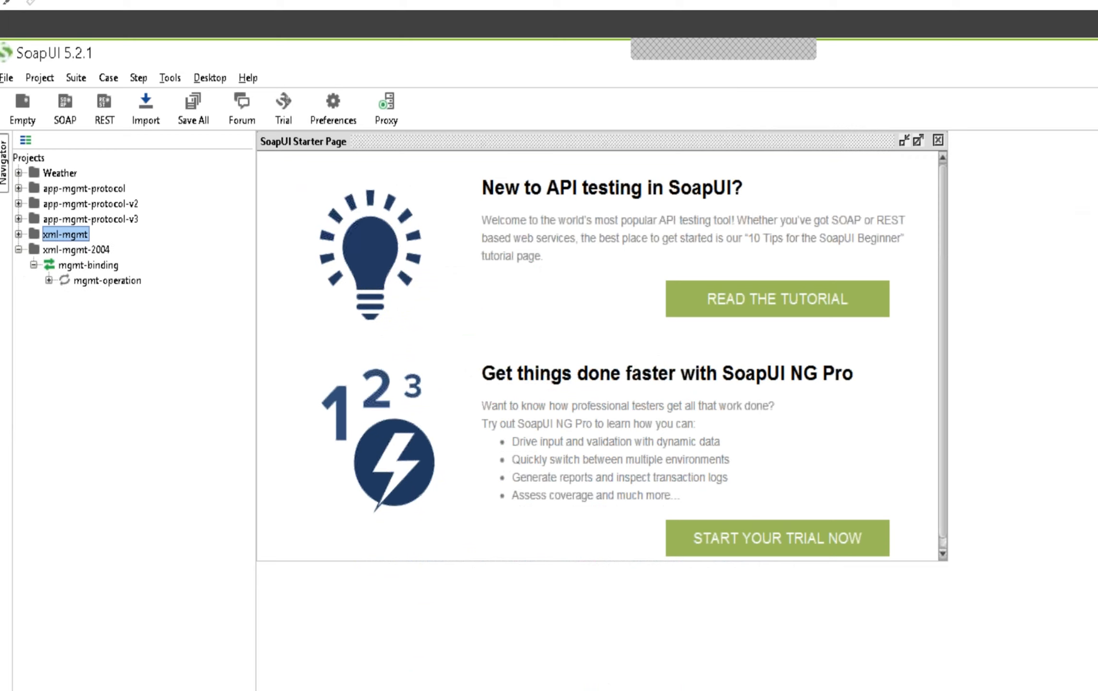
{"action": "left_click", "coordinate": [49, 280]}
{"action": "left_click", "coordinate": [117, 298]}
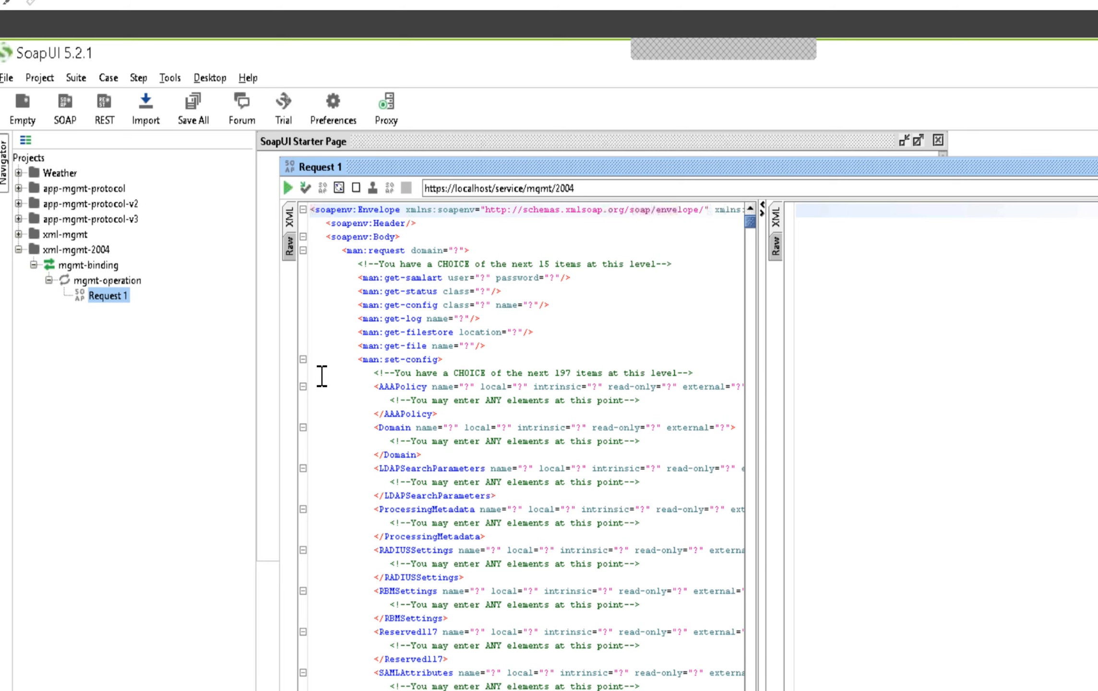
{"action": "left_click", "coordinate": [1097, 166]}
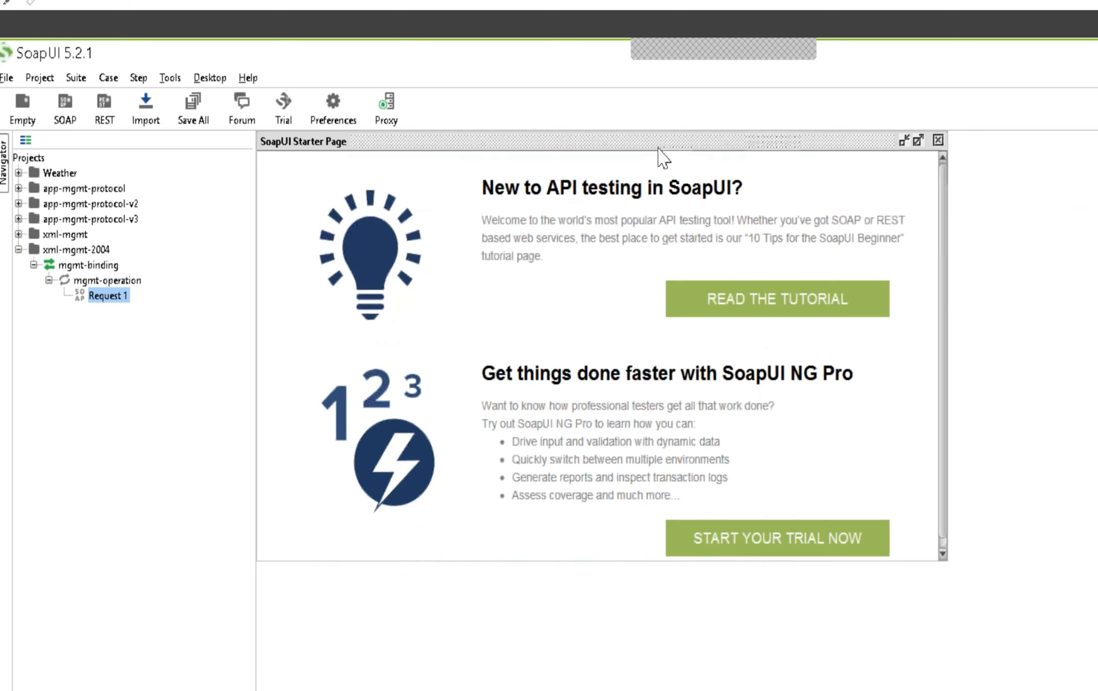
{"action": "left_click", "coordinate": [15, 252]}
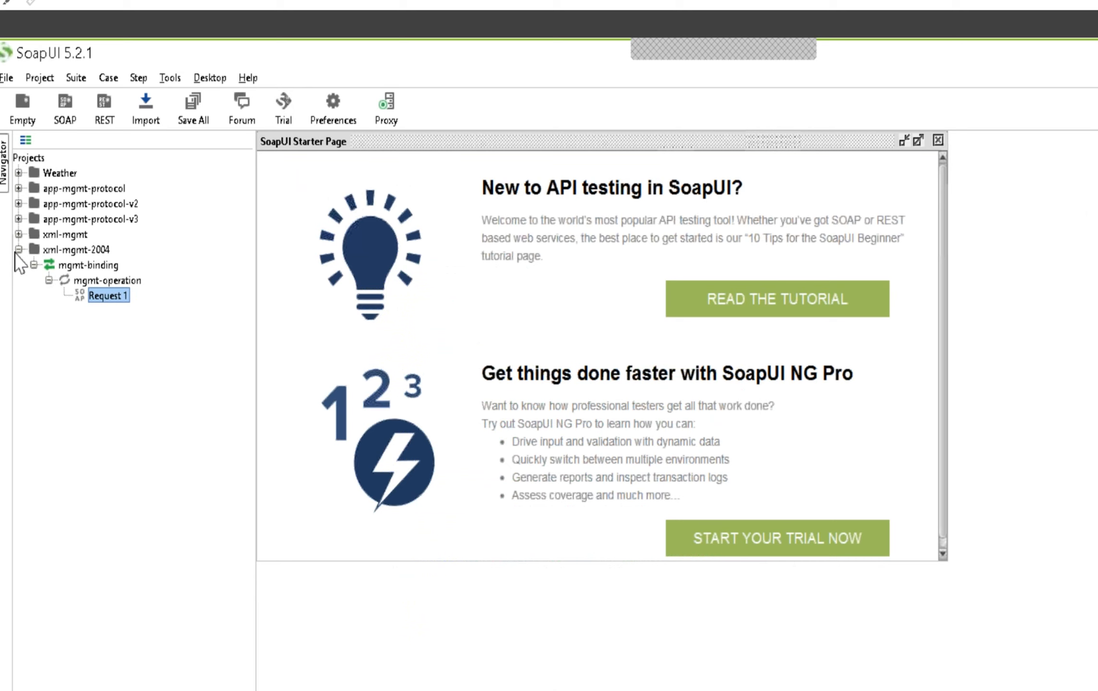
{"action": "left_click", "coordinate": [19, 250]}
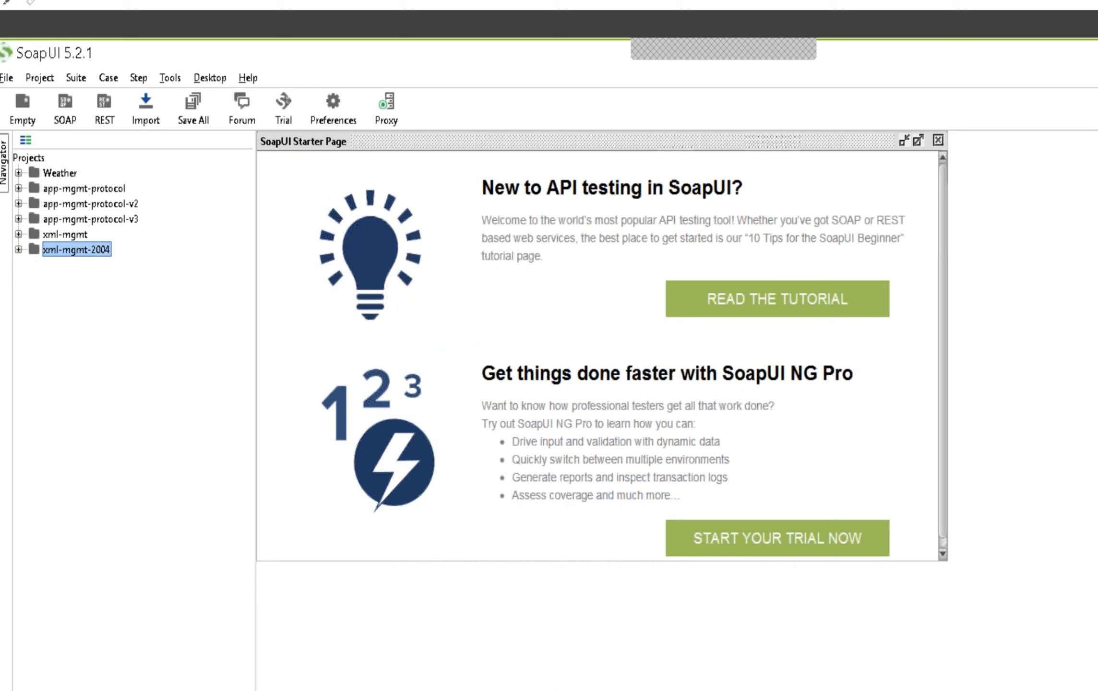
Expand the app-mgmt-protocol project, view the Ping operation's Request 1 with its SubscriptionID element, and close the request
{"action": "left_click", "coordinate": [18, 188]}
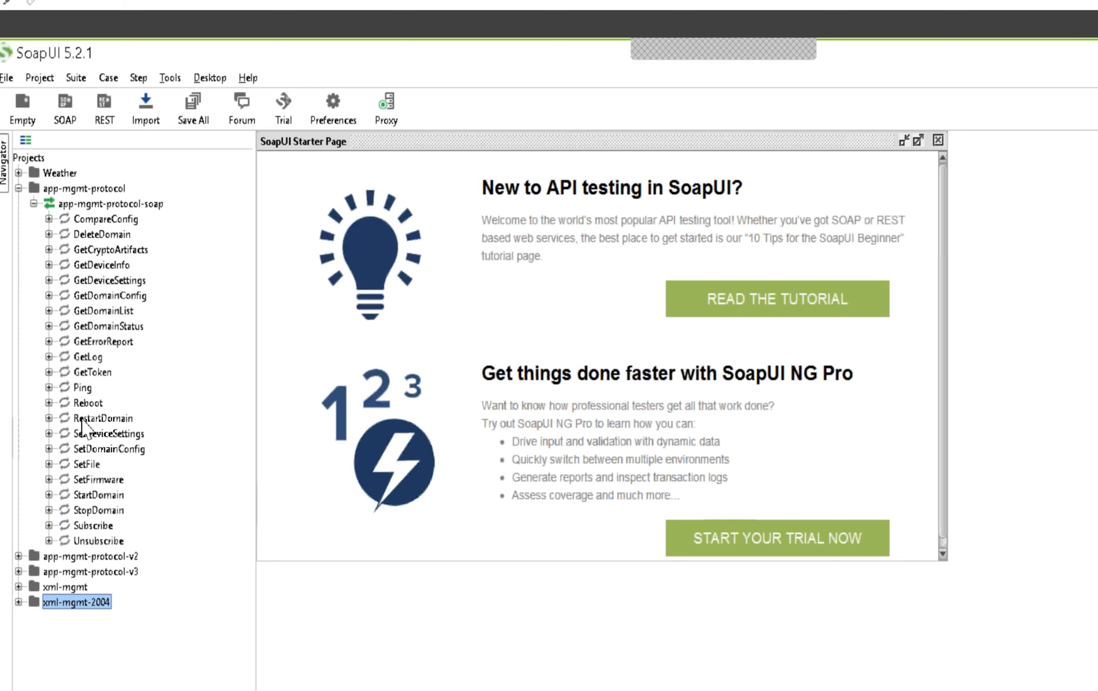
{"action": "left_click", "coordinate": [49, 387]}
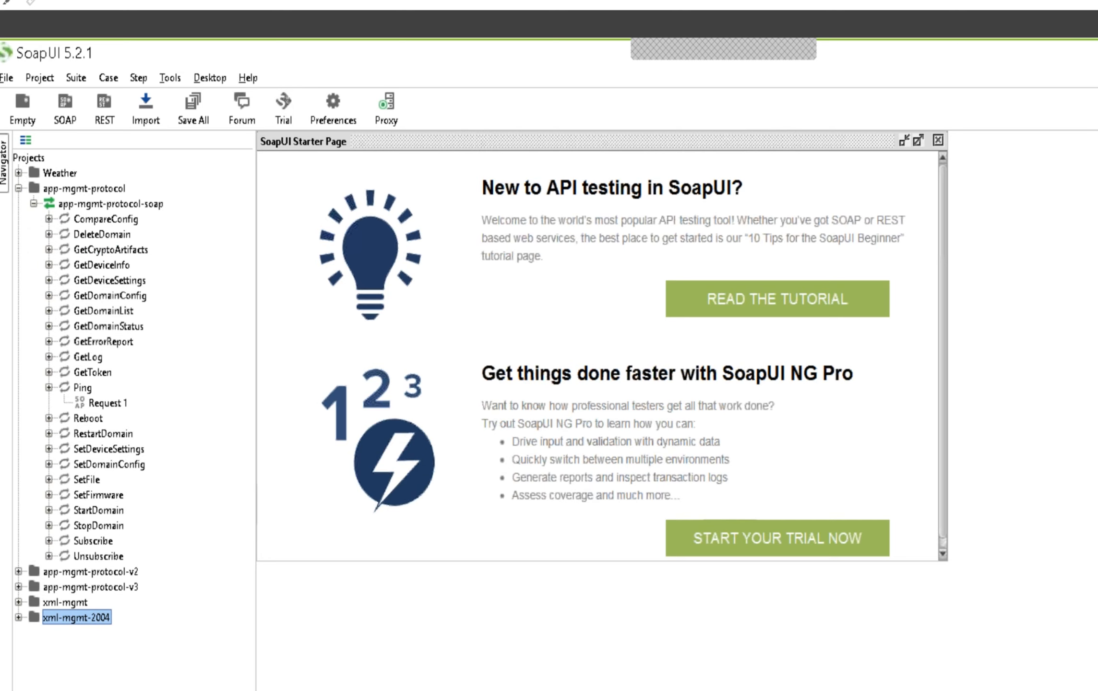
{"action": "left_click", "coordinate": [109, 403]}
{"action": "double_click", "coordinate": [108, 402]}
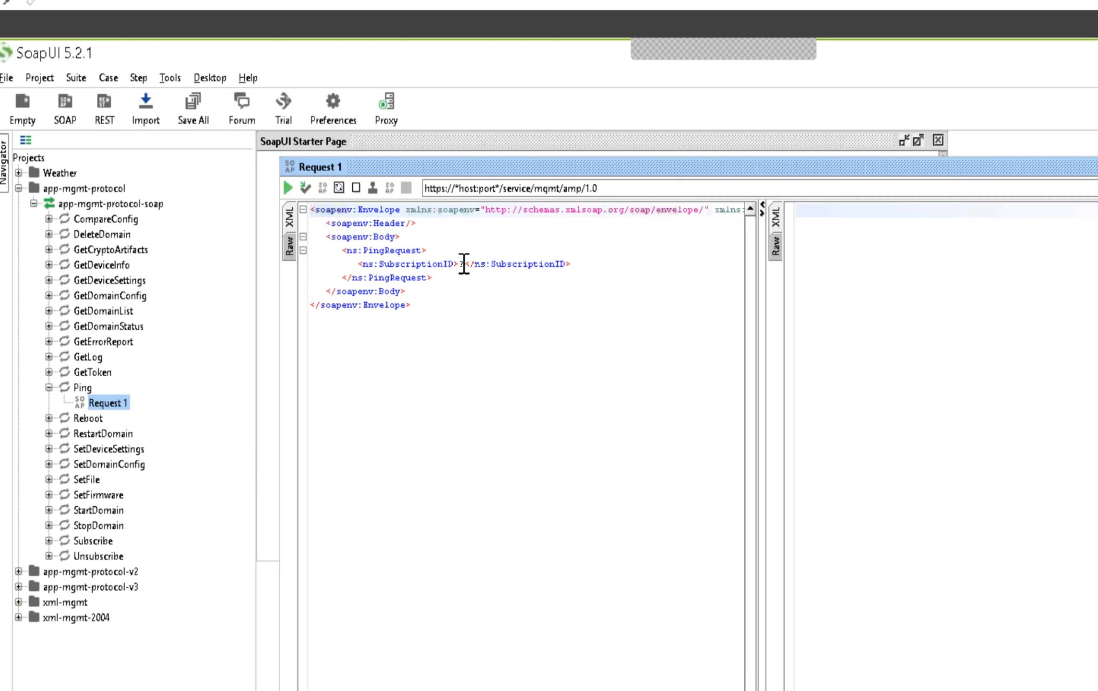
{"action": "left_click", "coordinate": [463, 263]}
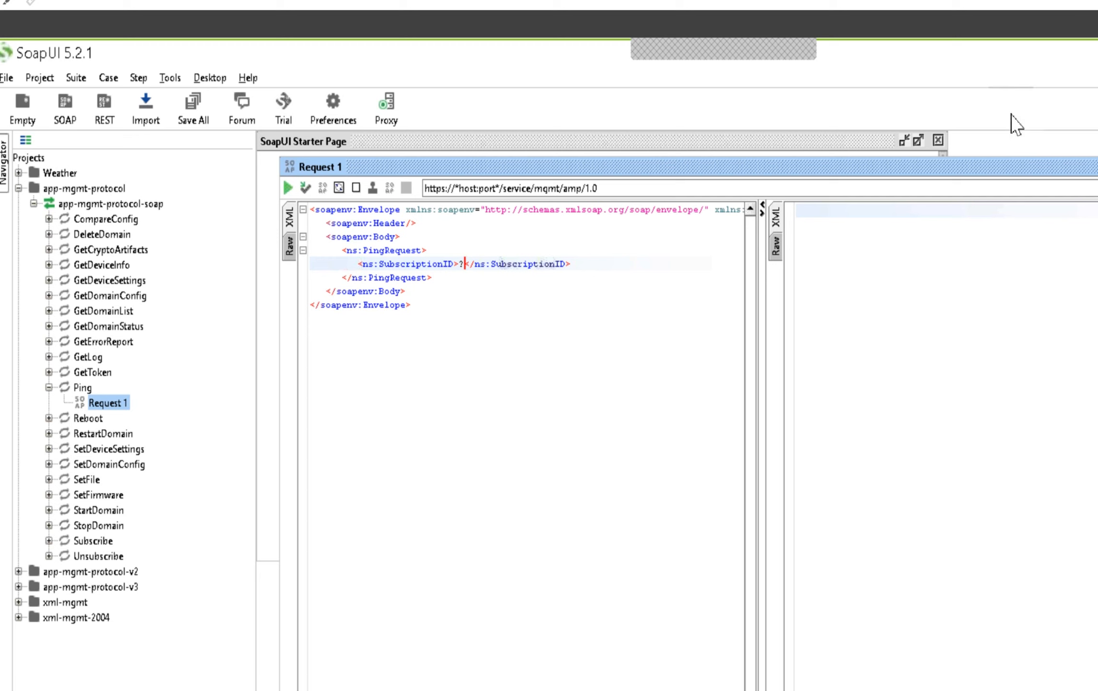
{"action": "left_click", "coordinate": [1097, 166]}
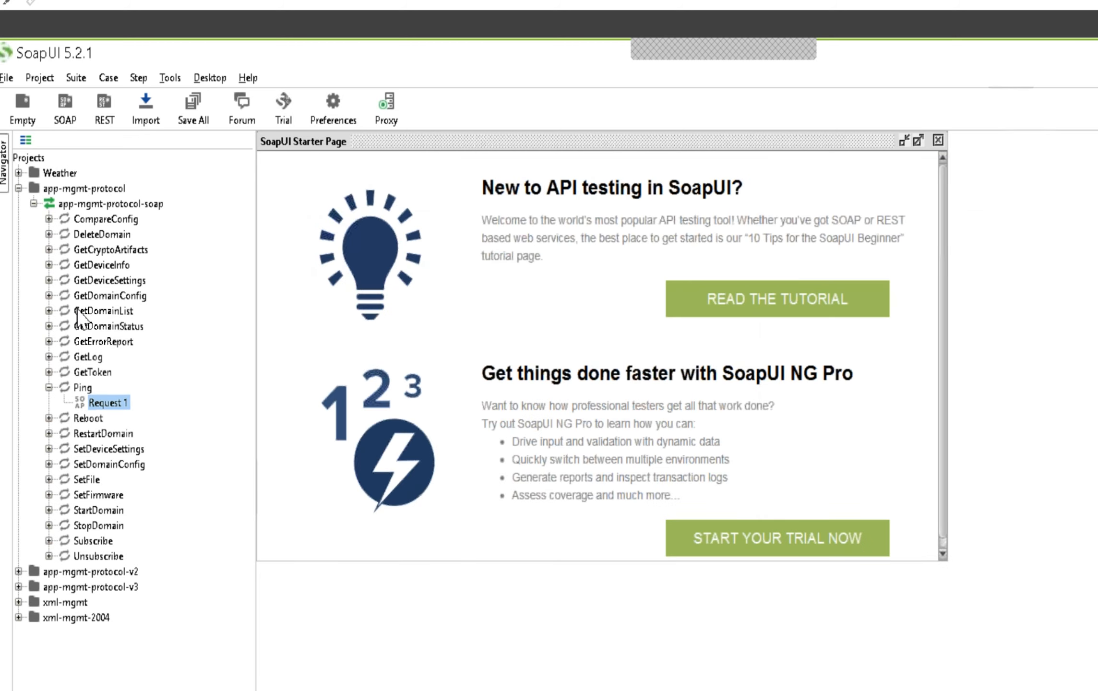
Expand the GetDeviceInfo operation in the app-mgmt-protocol project and open its Request 1
{"action": "left_click", "coordinate": [49, 265]}
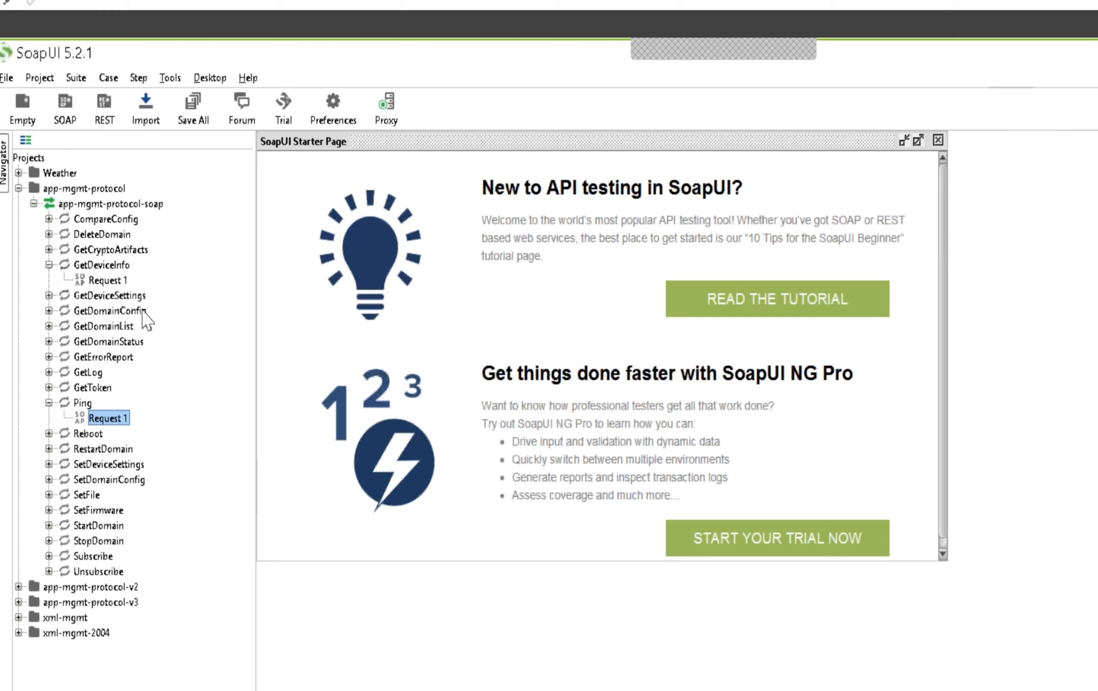
{"action": "left_click", "coordinate": [88, 281]}
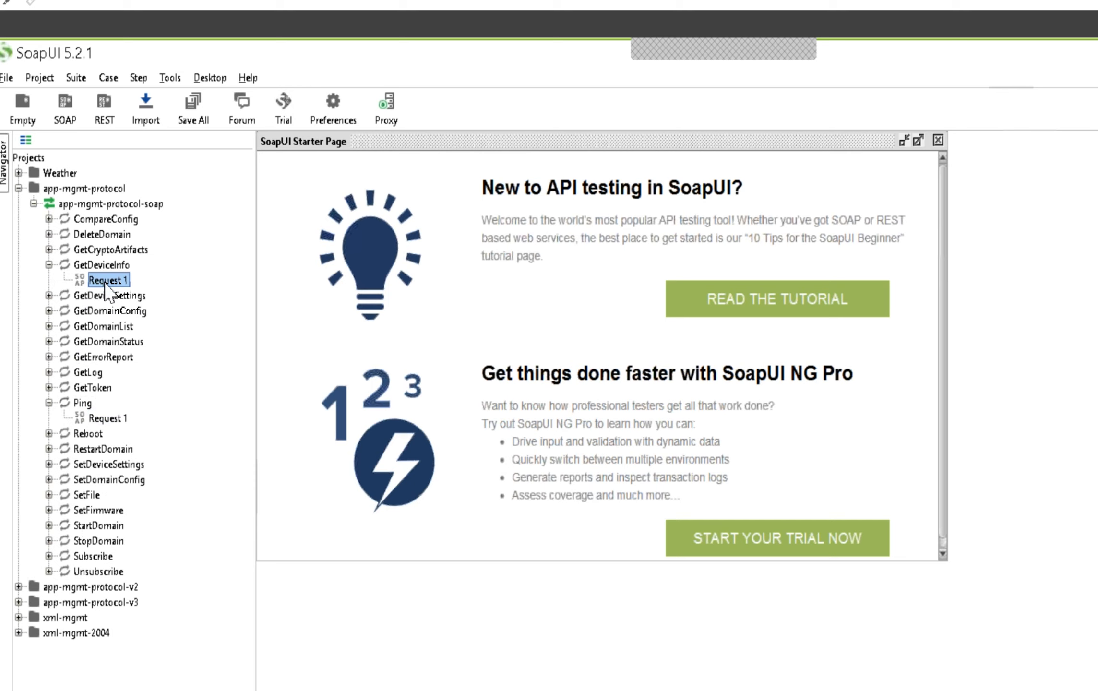
{"action": "left_click", "coordinate": [105, 418]}
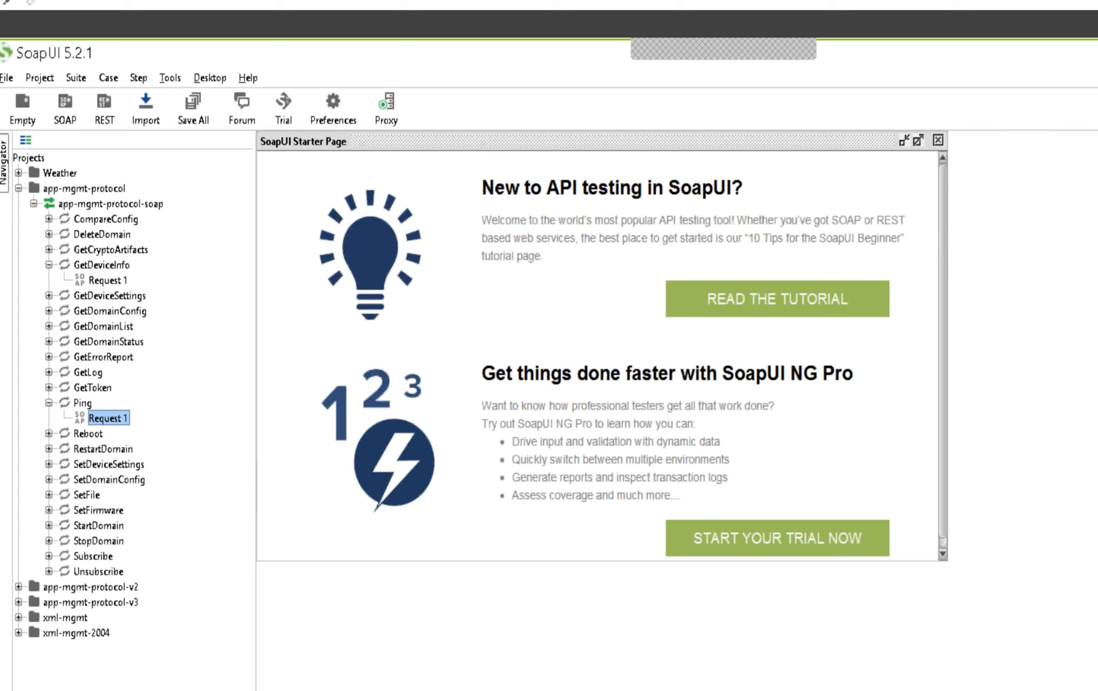
{"action": "double_click", "coordinate": [108, 280]}
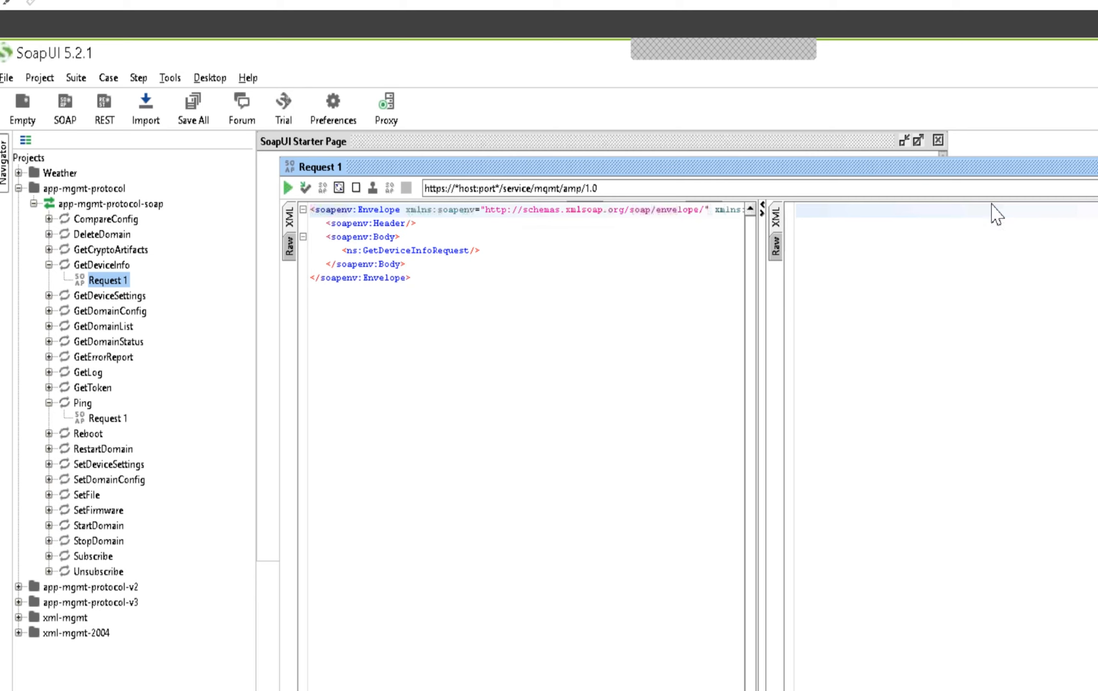
{"action": "left_click", "coordinate": [643, 188]}
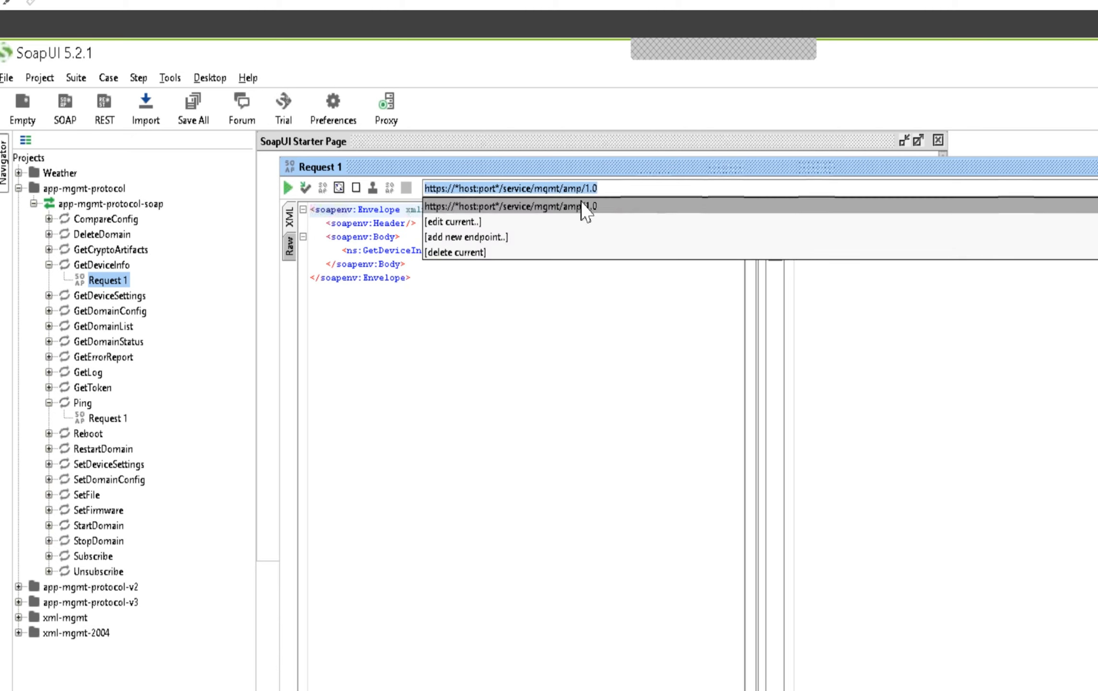
{"action": "left_click", "coordinate": [591, 231]}
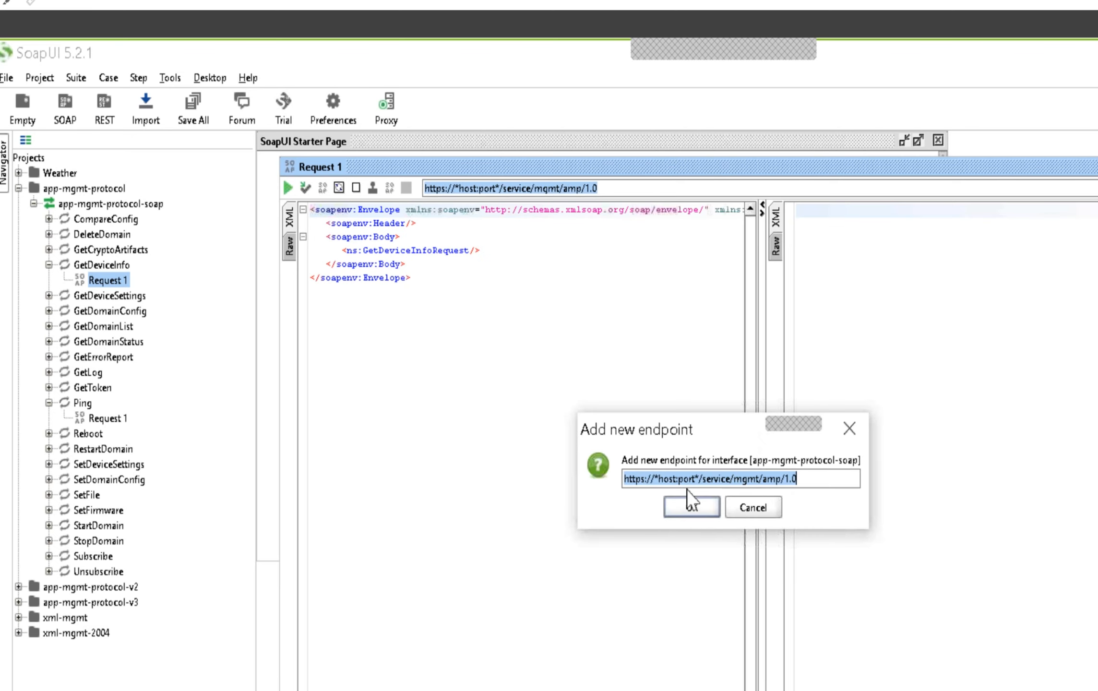
{"action": "left_click", "coordinate": [702, 479]}
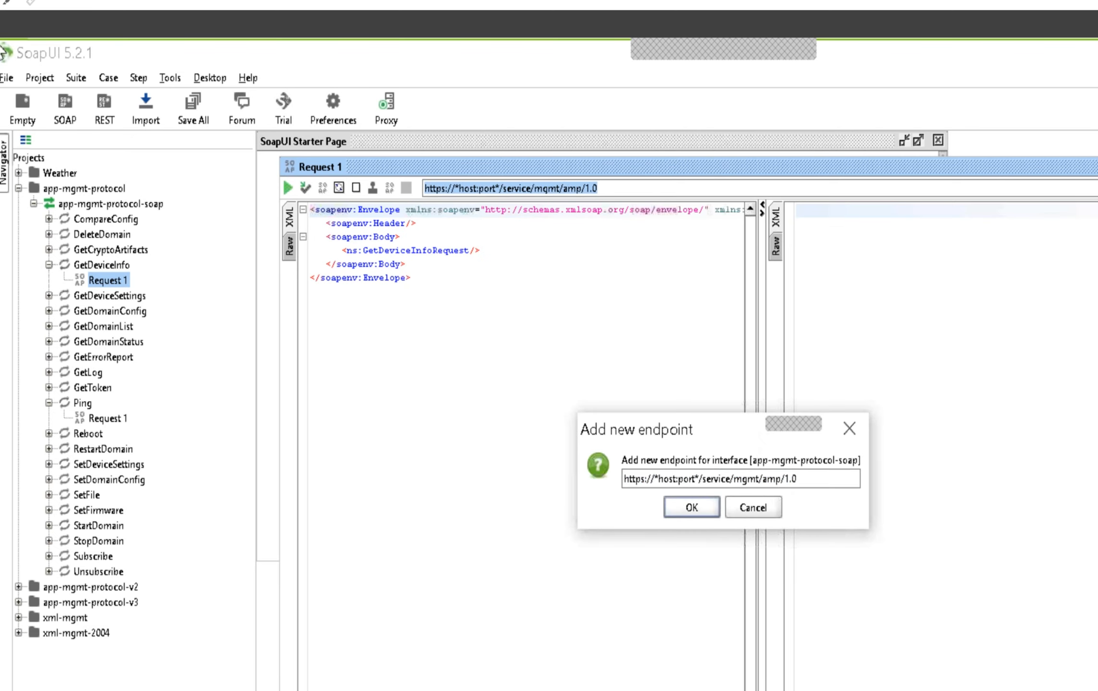
{"action": "key", "text": "BackSpace"}
{"action": "key", "text": "BackSpace"}
{"action": "key", "text": "BackSpace"}
{"action": "key", "text": "BackSpace"}
{"action": "key", "text": "BackSpace"}
{"action": "key", "text": "BackSpace"}
{"action": "key", "text": "BackSpace"}
{"action": "key", "text": "BackSpace"}
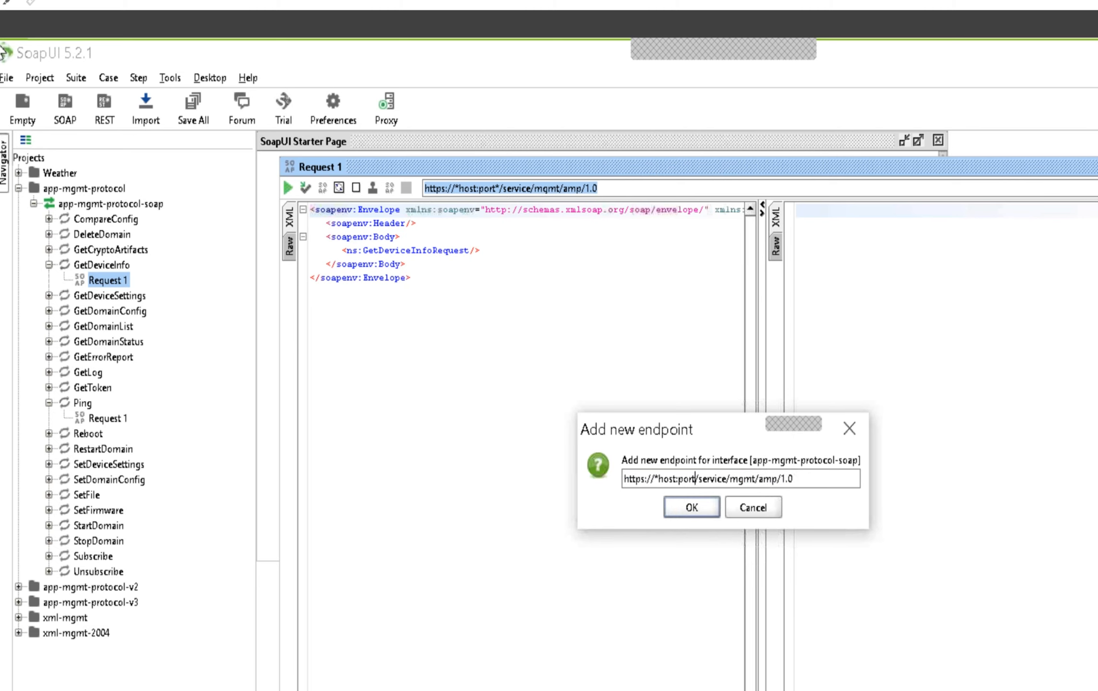
{"action": "key", "text": "BackSpace"}
{"action": "key", "text": "BackSpace"}
{"action": "key", "text": "BackSpace"}
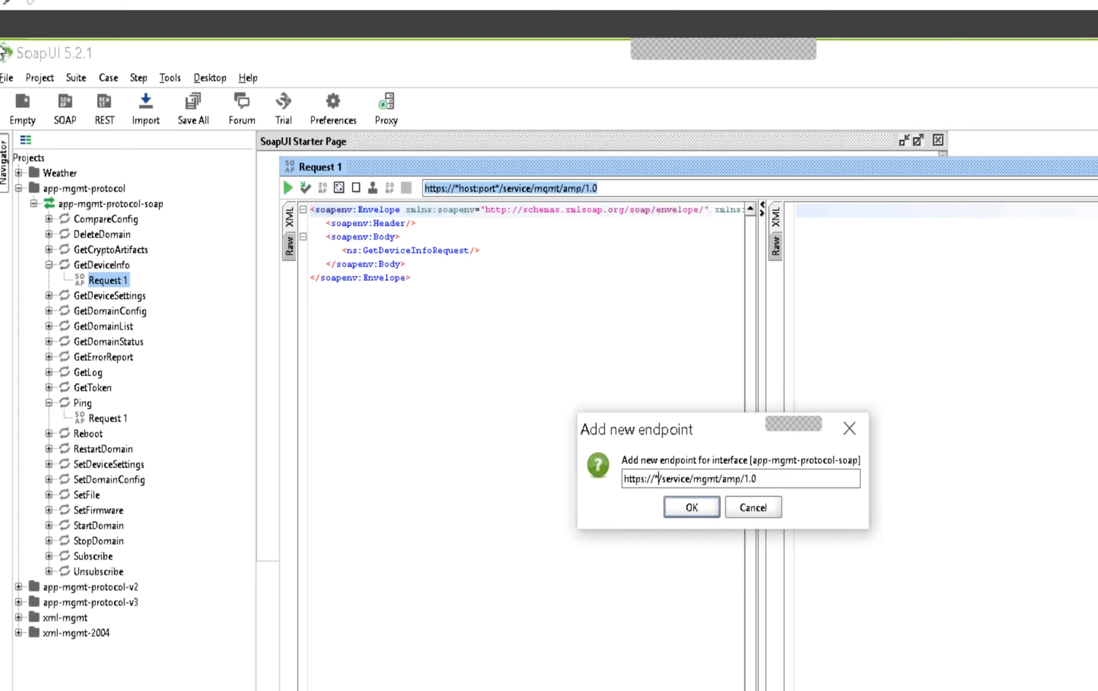
{"action": "type", "text": "192."}
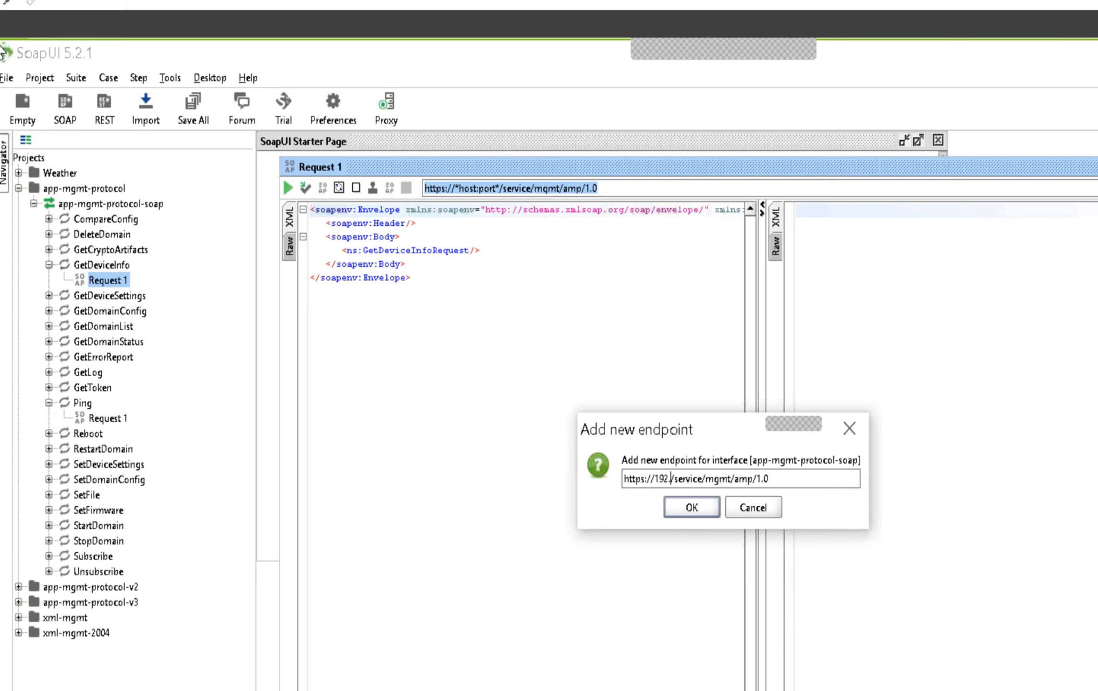
{"action": "type", "text": "168"}
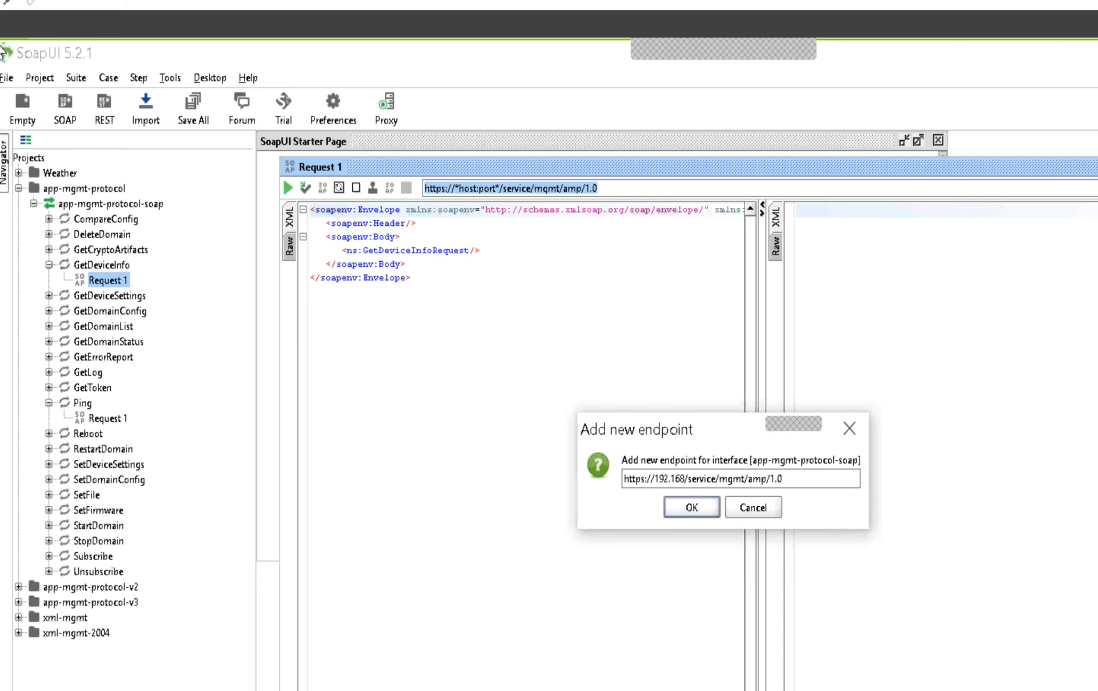
{"action": "type", "text": ".2.1"}
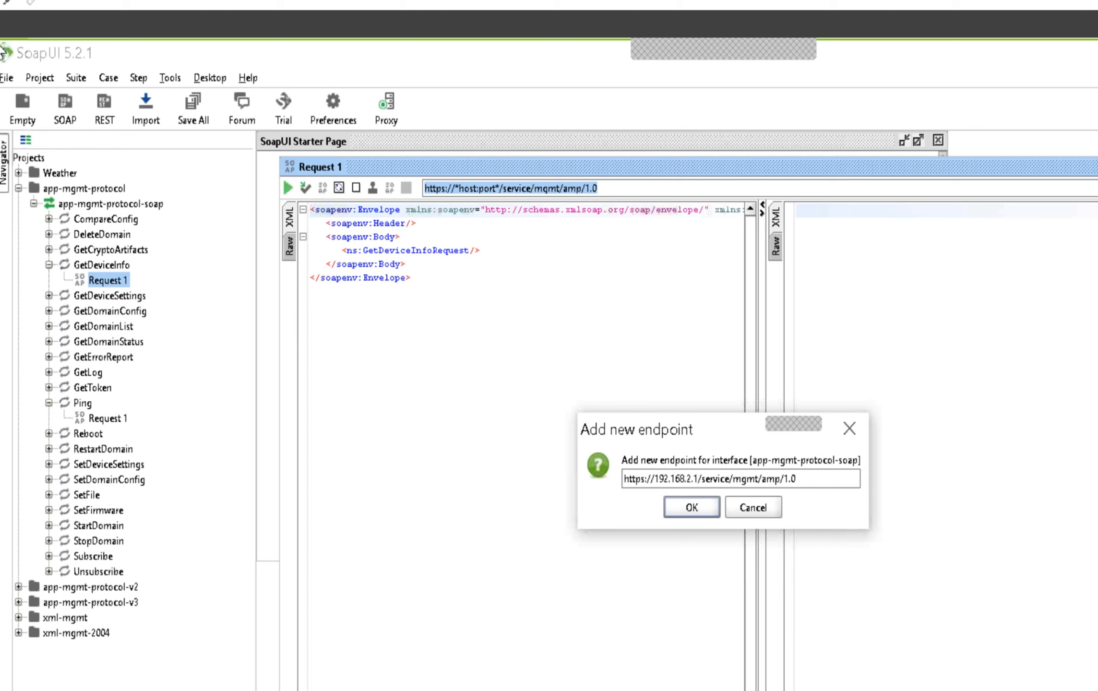
{"action": "type", "text": "51"}
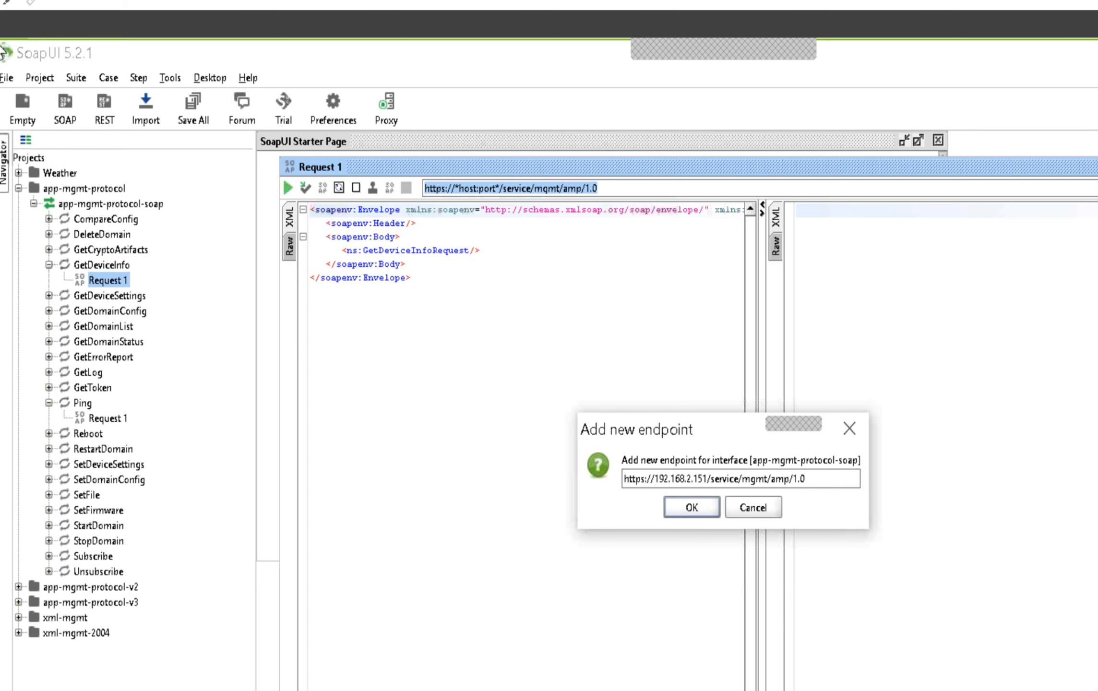
{"action": "type", "text": ":5550"}
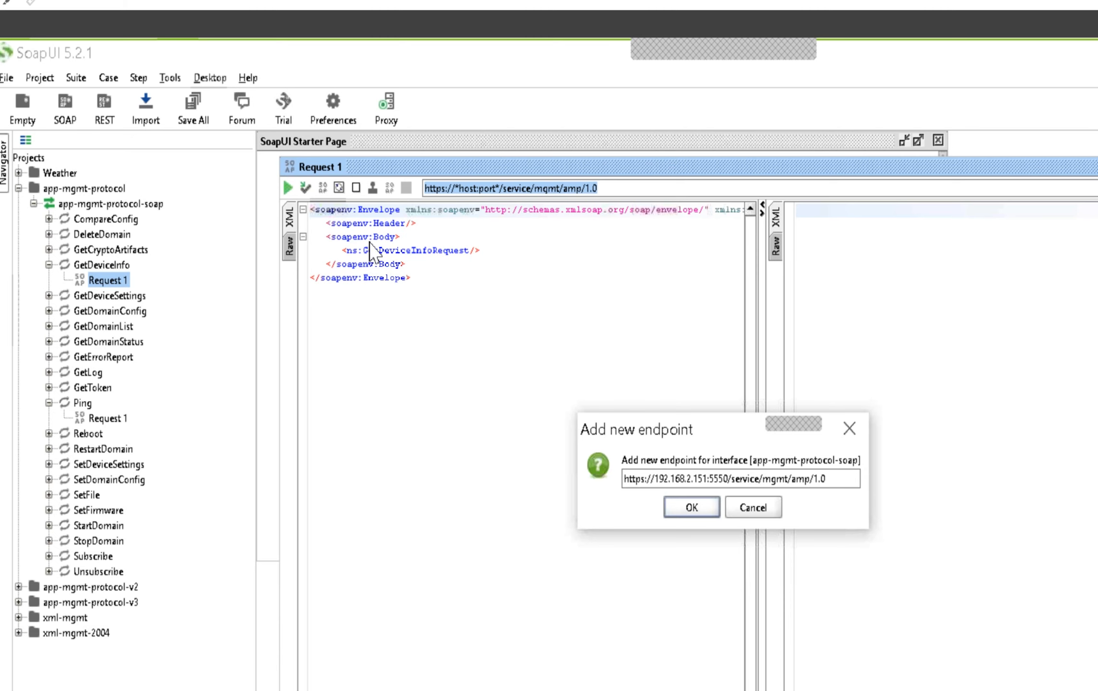
{"action": "left_click", "coordinate": [703, 513]}
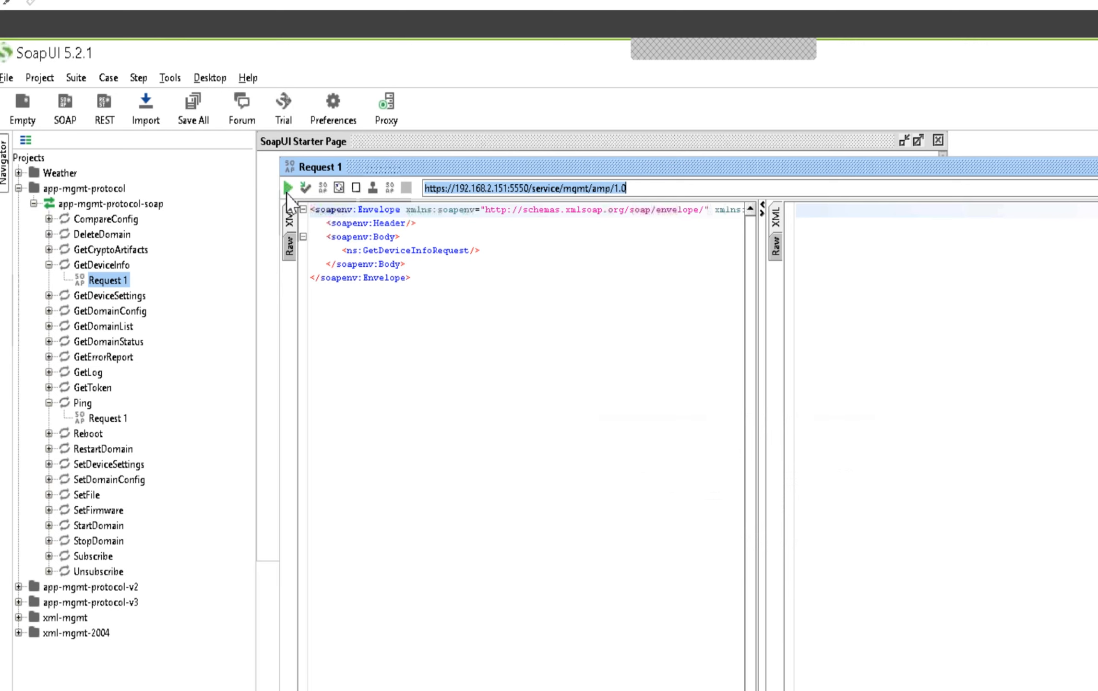
Send the GetDeviceInfo request without credentials, resend it, and clear the response text
{"action": "left_click", "coordinate": [288, 188]}
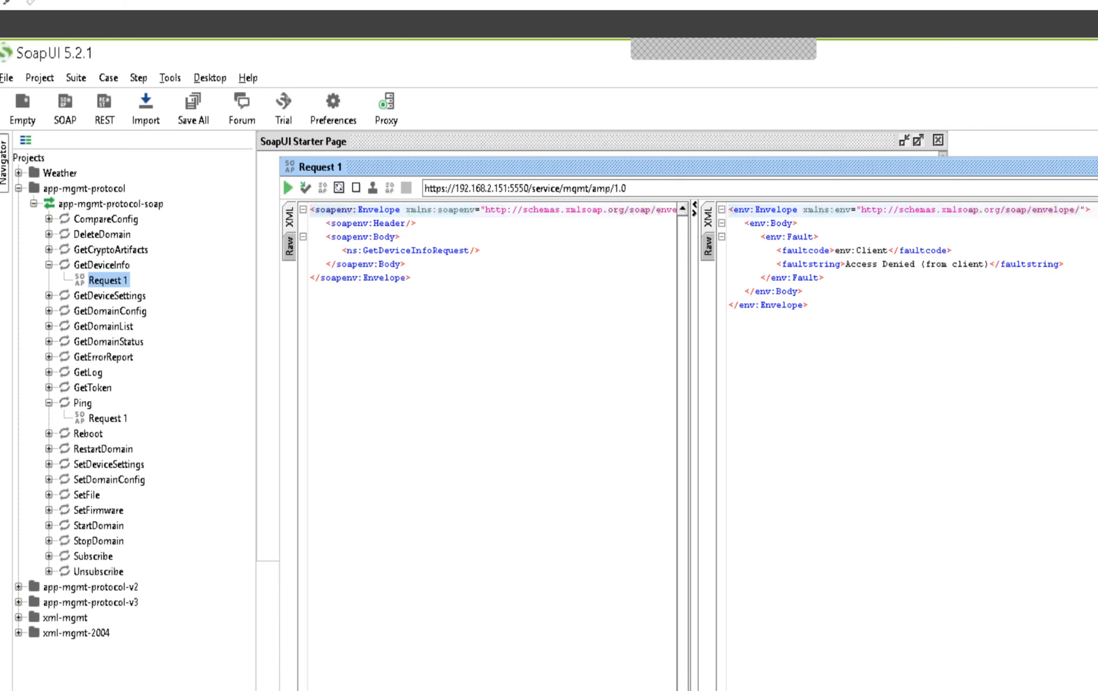
{"action": "left_click", "coordinate": [288, 188]}
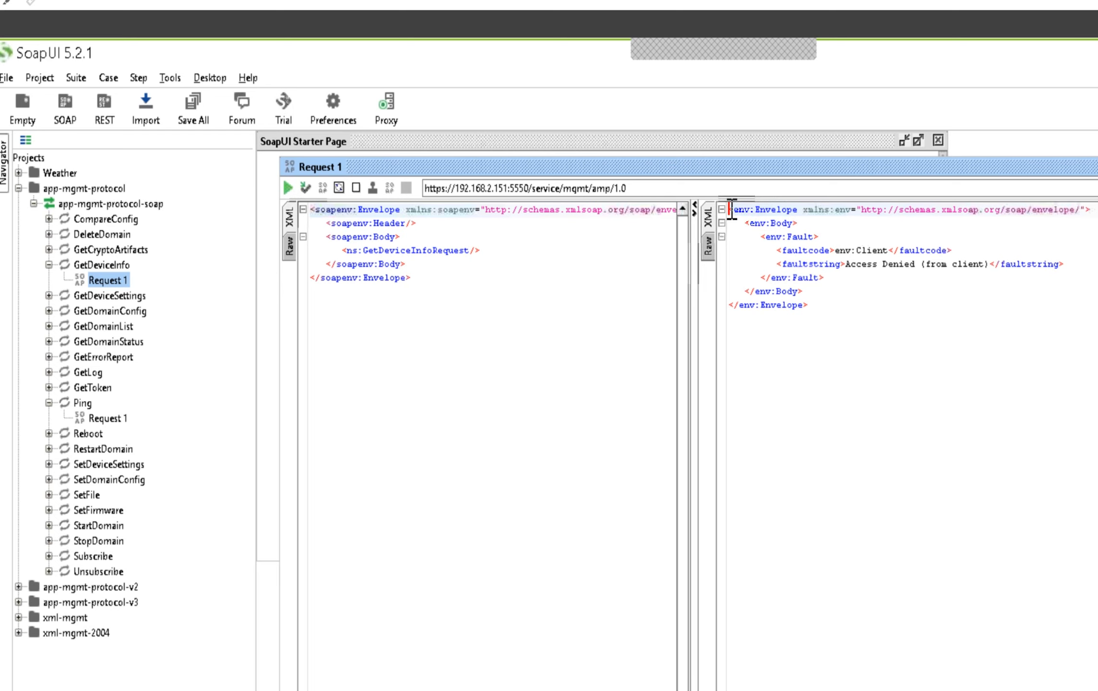
{"action": "left_click_drag", "start_coordinate": [729, 209], "coordinate": [831, 303]}
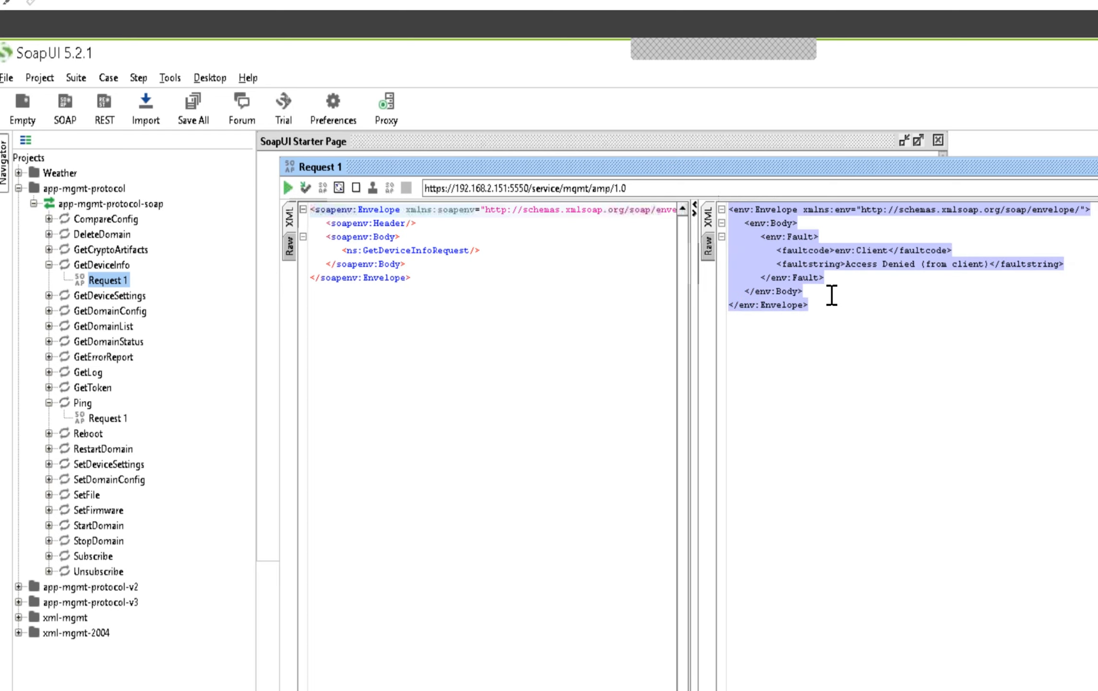
{"action": "key", "text": "Delete"}
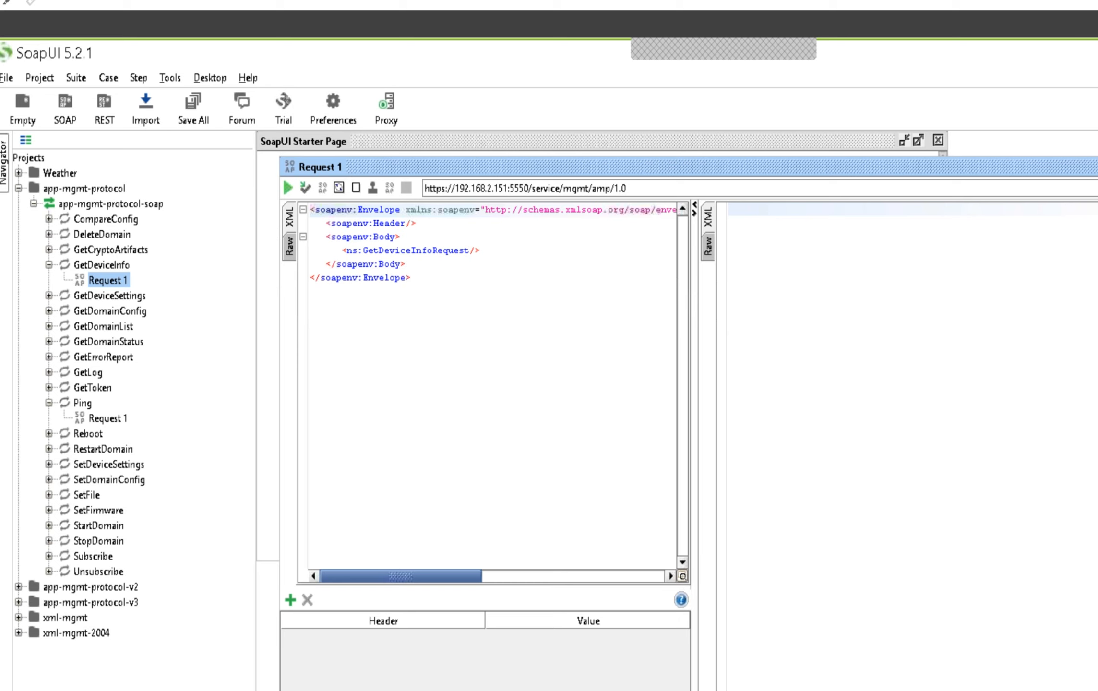
Add an HTTP header named Authorization to the GetDeviceInfo request
{"action": "left_click", "coordinate": [290, 600]}
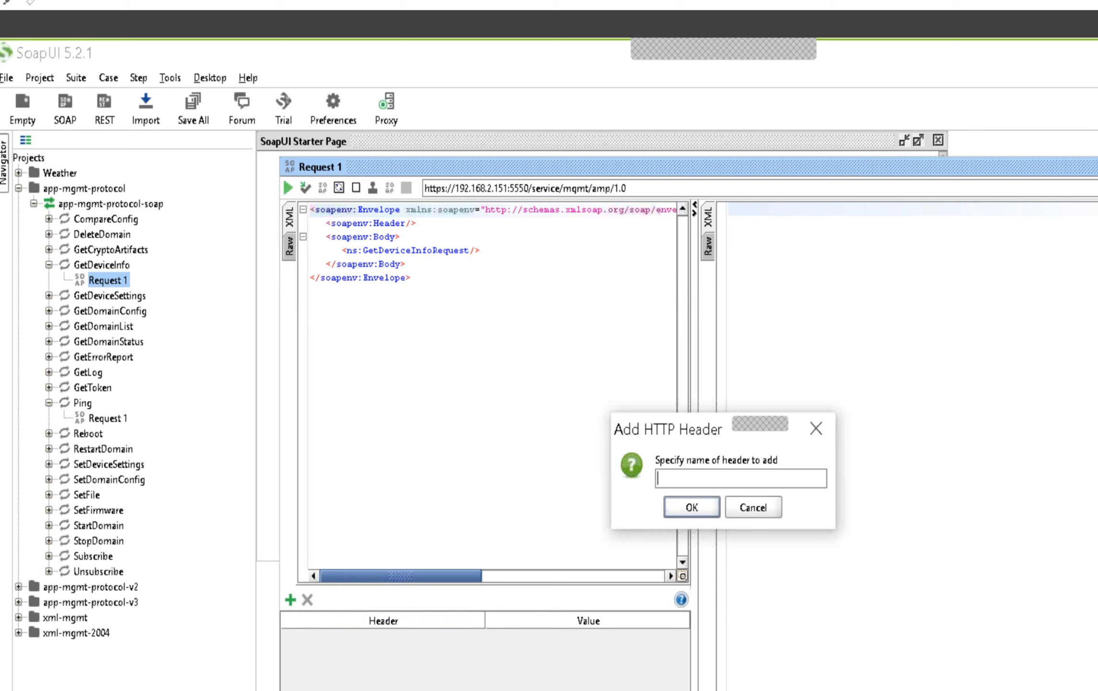
{"action": "type", "text": "Authorization"}
{"action": "left_click", "coordinate": [693, 510]}
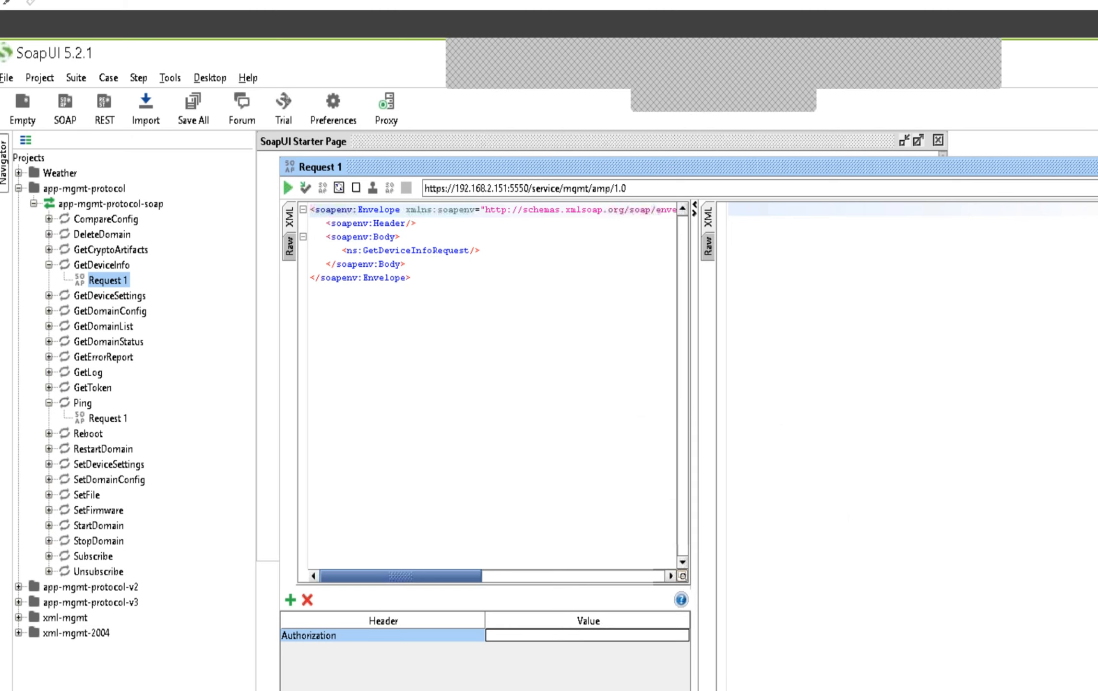
Switch to the Chrome browser, search Google for "base64 encode" and open the base64encode.org result from a new tab
{"action": "key", "text": "alt+Tab"}
{"action": "left_click", "coordinate": [465, 57]}
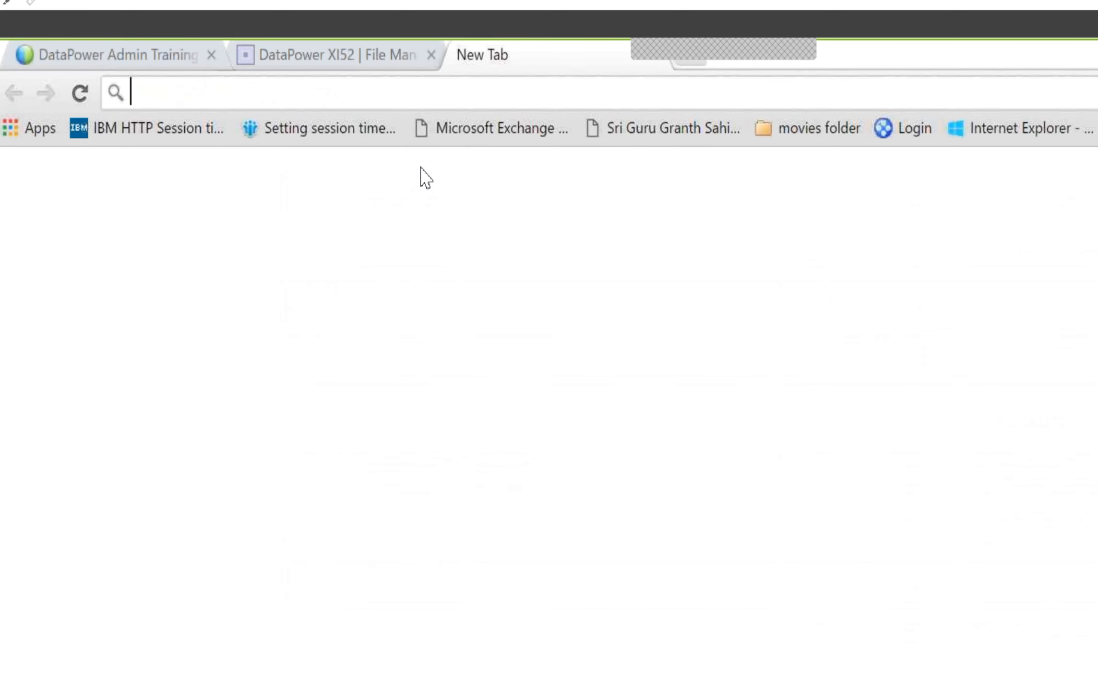
{"action": "type", "text": "www"}
{"action": "key", "text": "Return"}
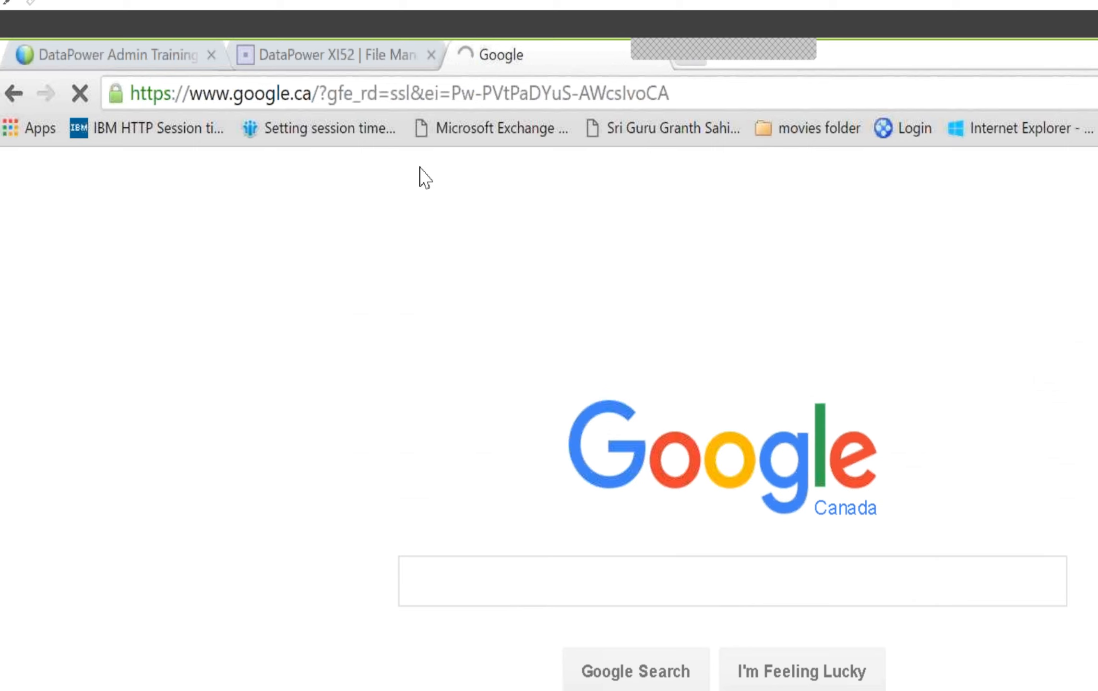
{"action": "type", "text": "base64"}
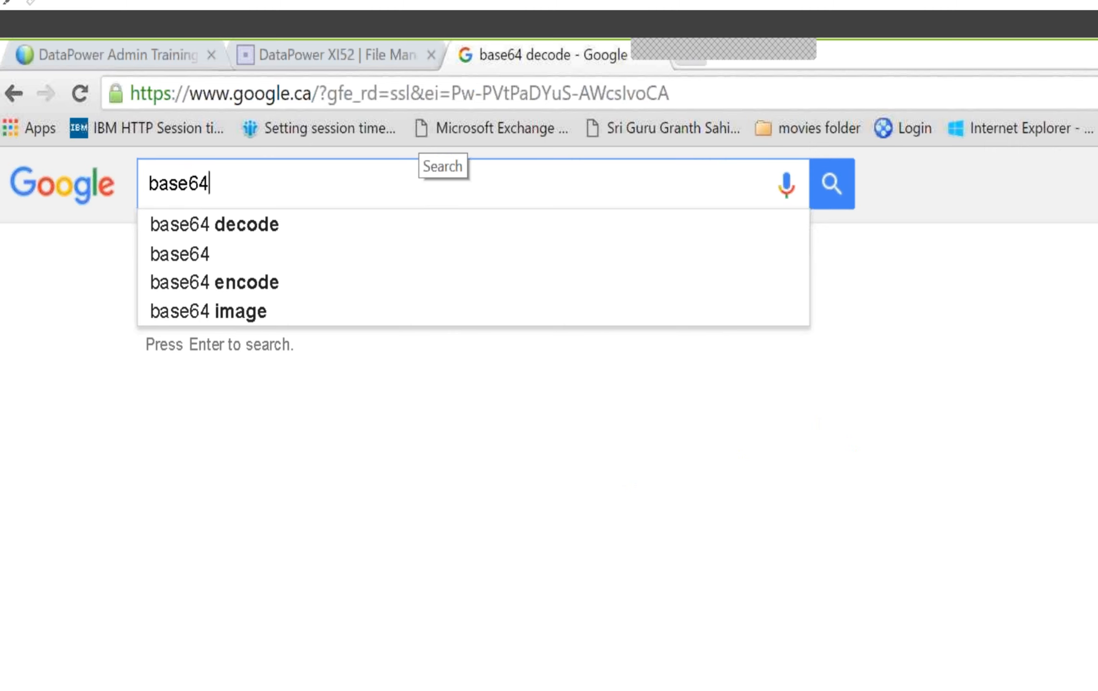
{"action": "type", "text": " encode"}
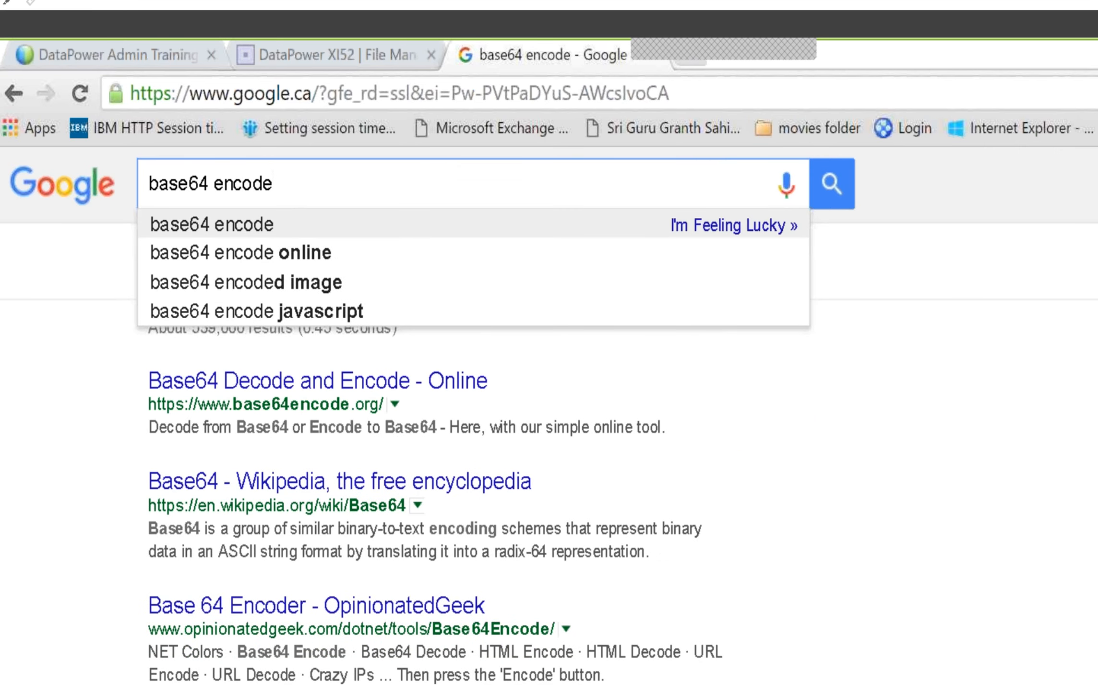
{"action": "left_click", "coordinate": [256, 224]}
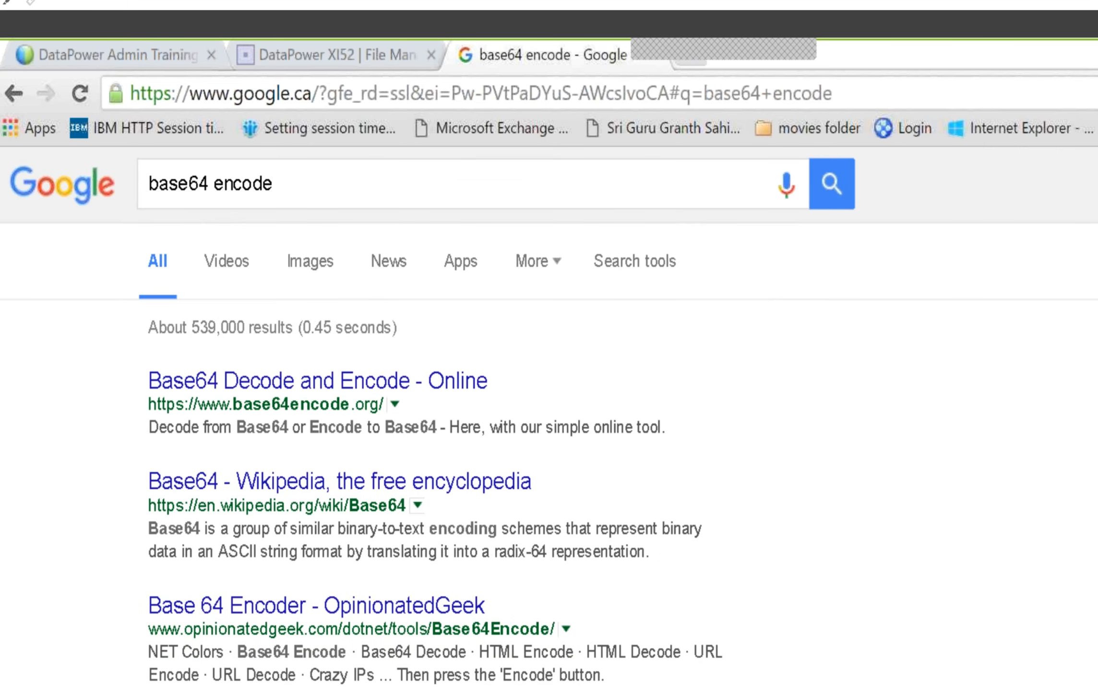
{"action": "left_click", "coordinate": [332, 384]}
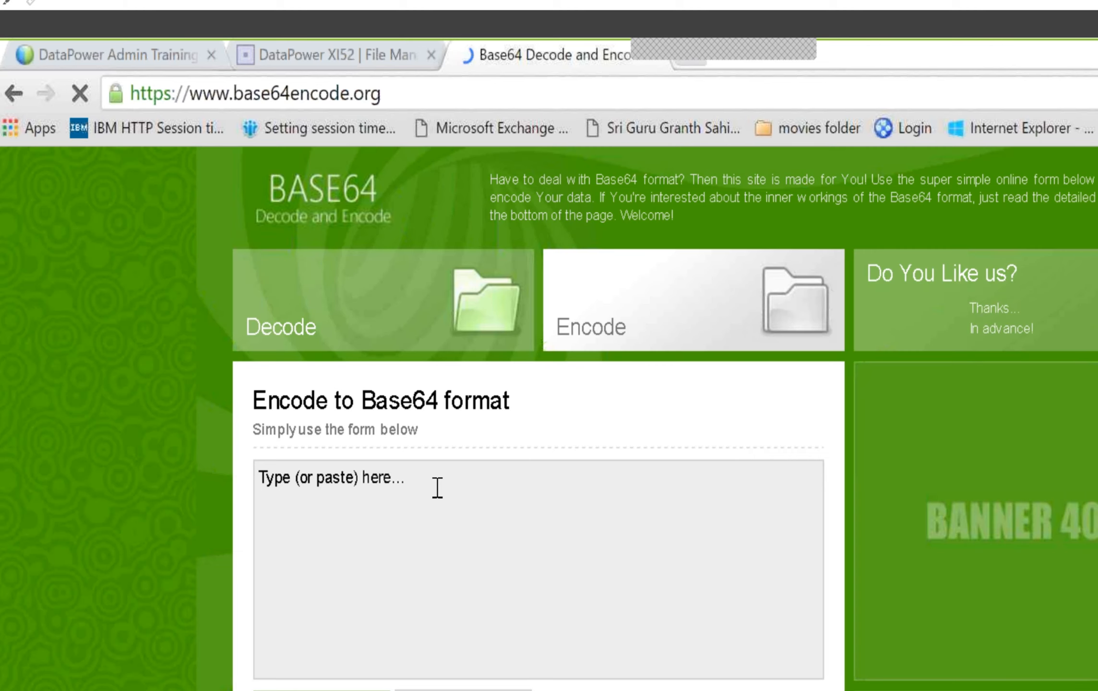
Enter the admin username and password separated by a colon, encode them to Base64, and copy the encoded string
{"action": "left_click", "coordinate": [437, 485]}
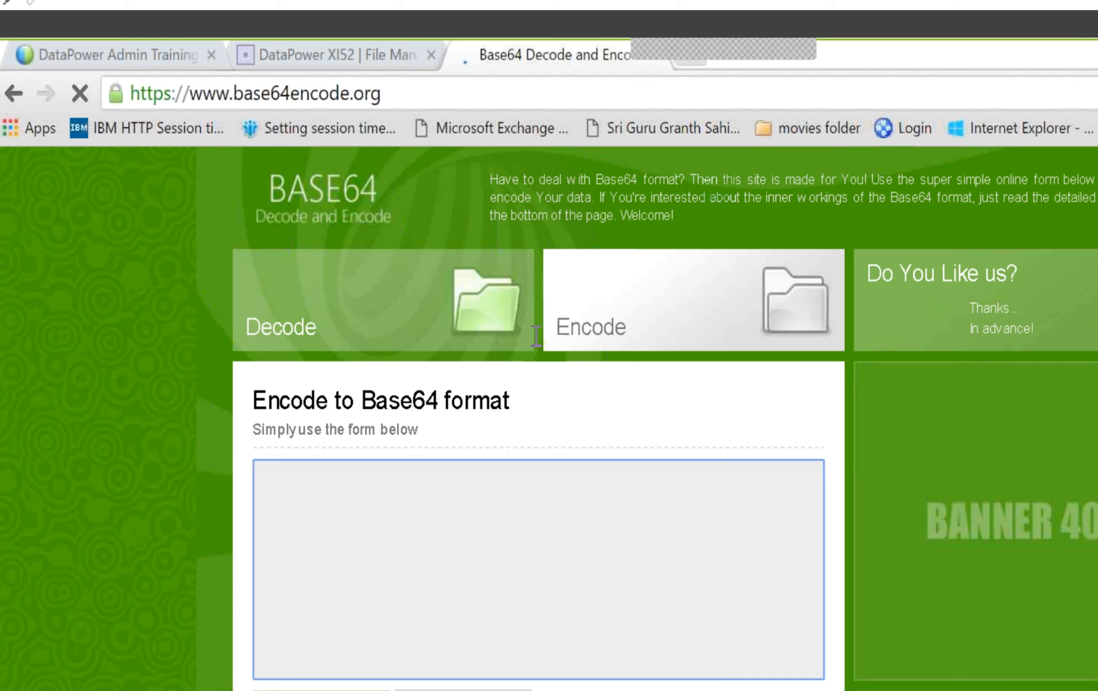
{"action": "type", "text": "admin"}
{"action": "type", "text": ":"}
{"action": "type", "text": "password"}
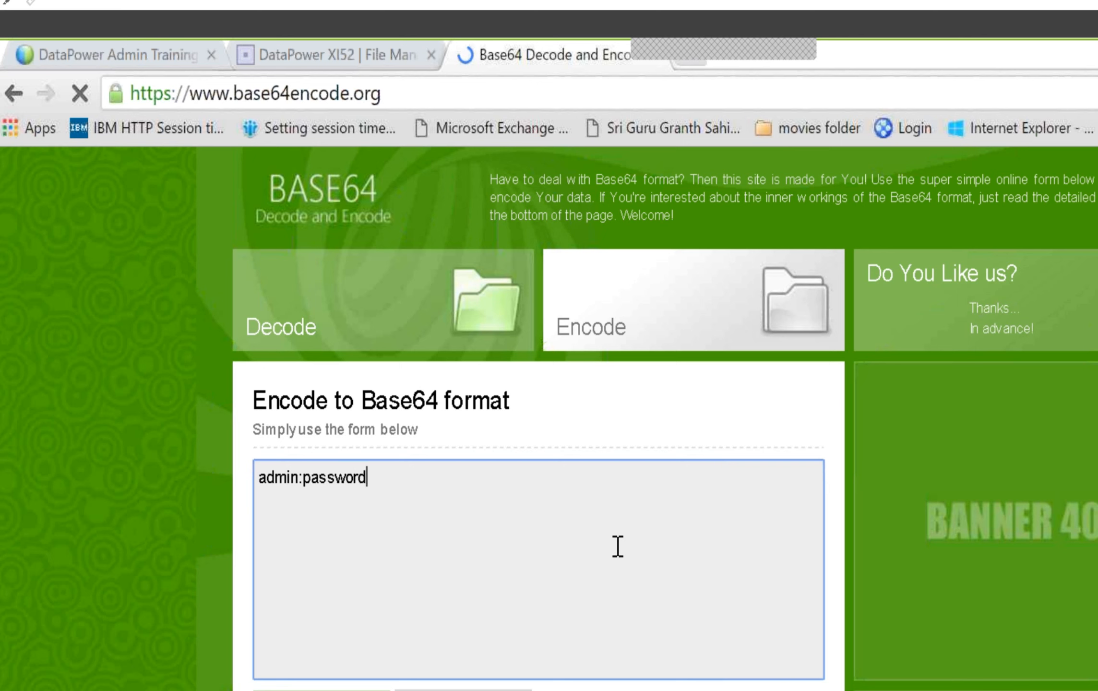
{"action": "type", "text": "-1"}
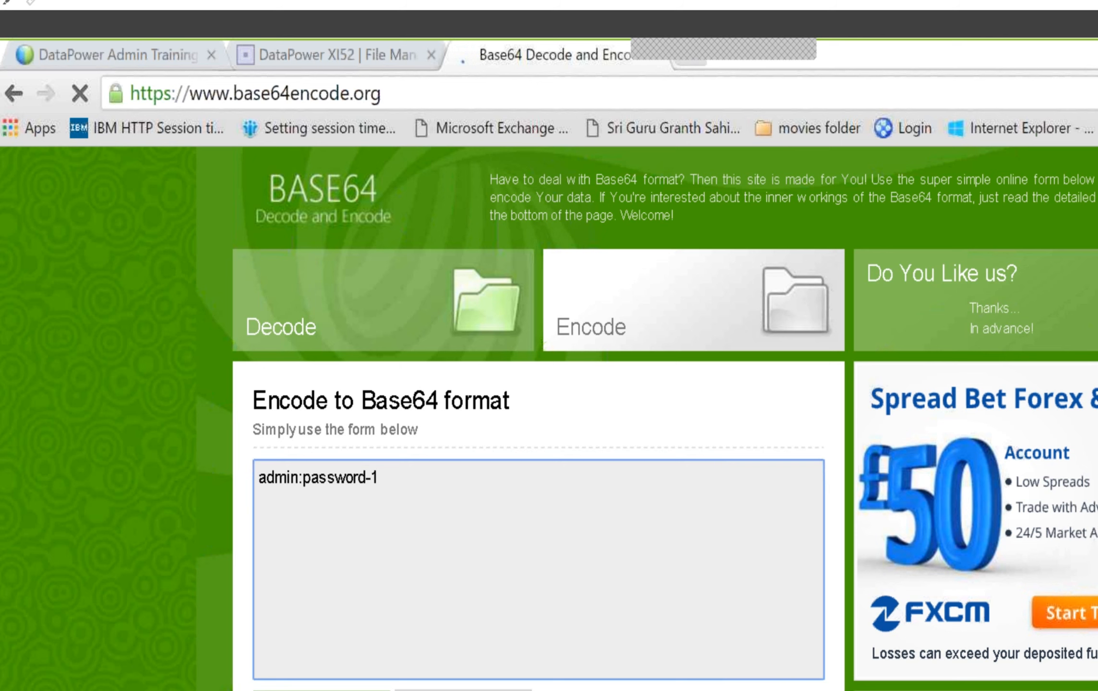
{"action": "left_click", "coordinate": [321, 690]}
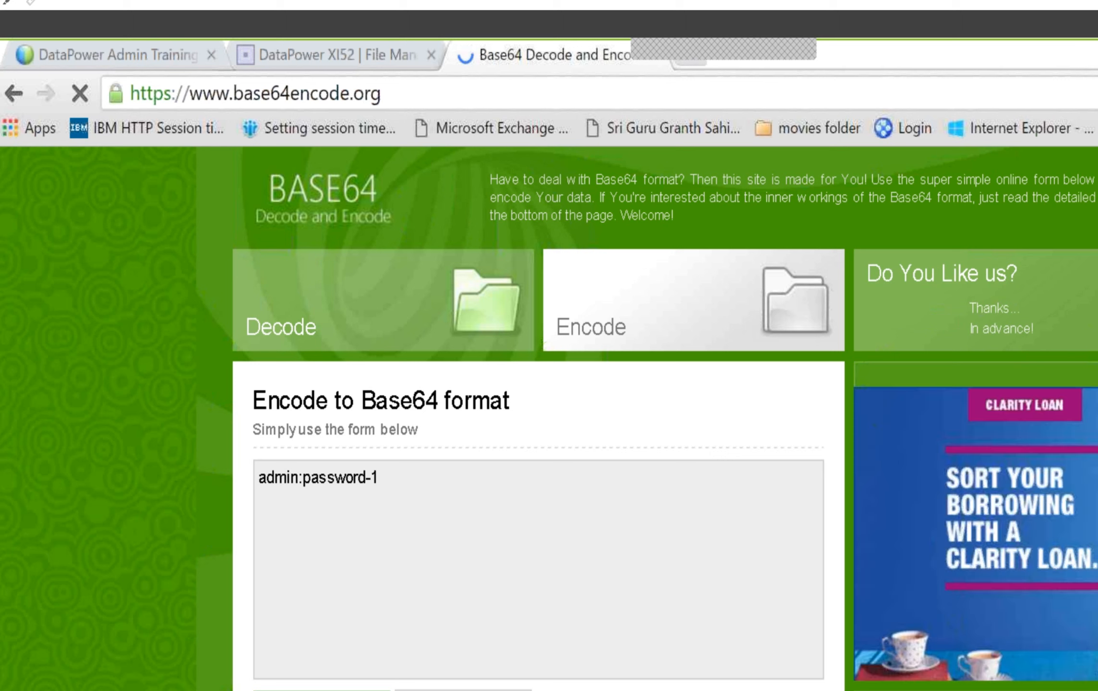
{"action": "right_click", "coordinate": [298, 382]}
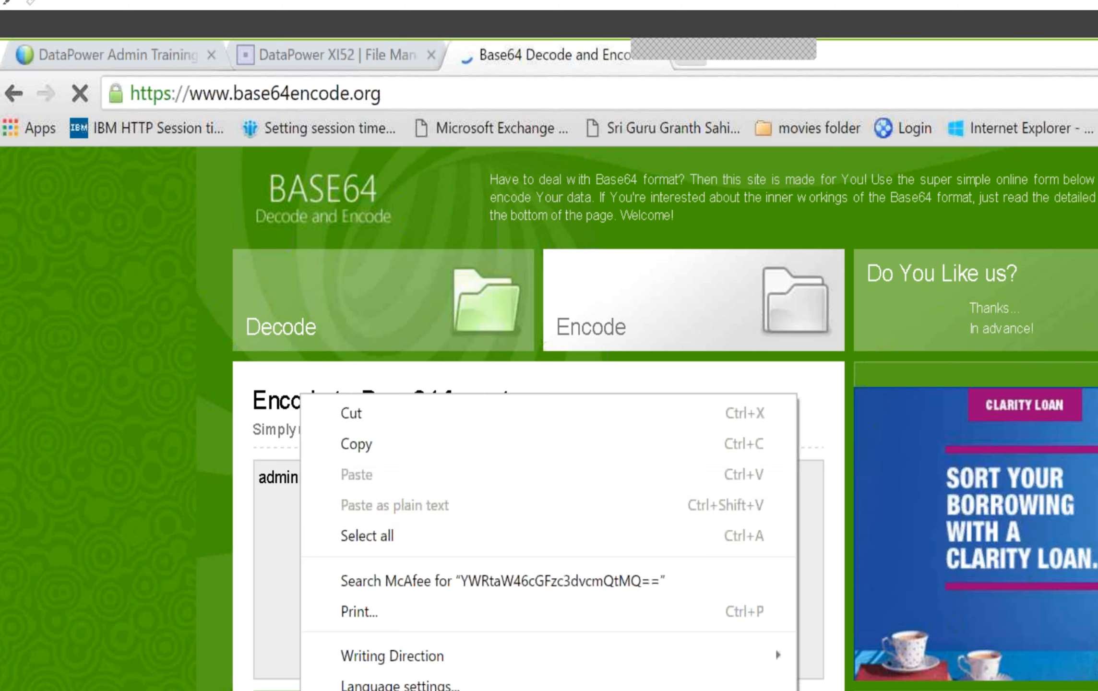
{"action": "left_click", "coordinate": [365, 443]}
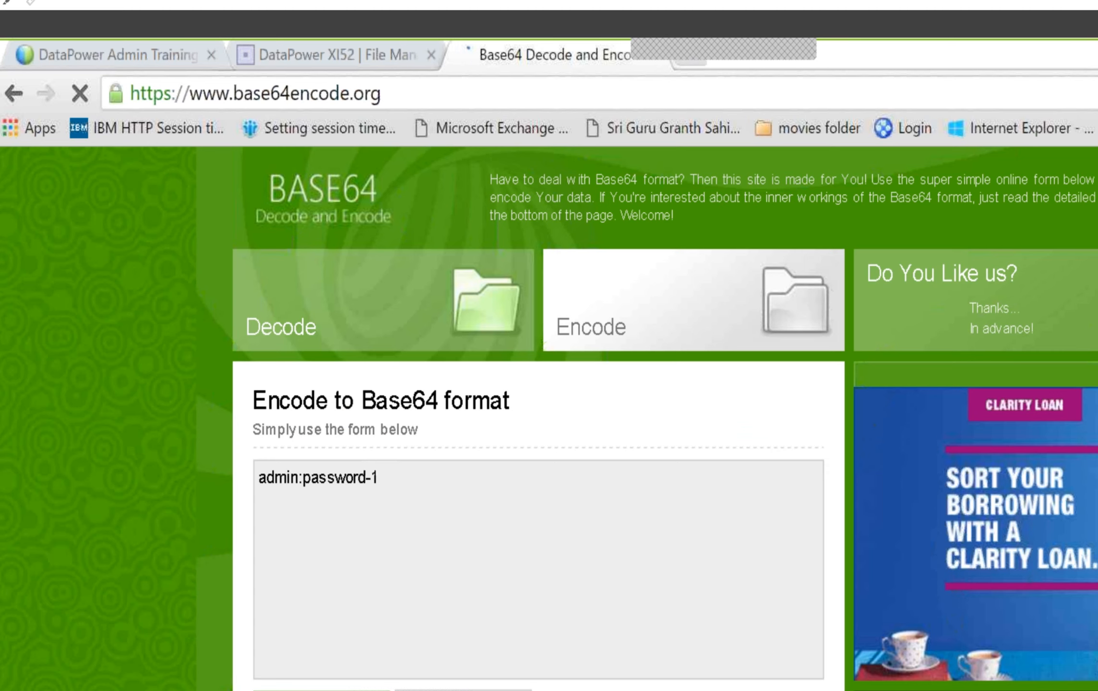
Return to SoapUI, set the Authorization header to Basic followed by the copied encoded credentials, and send the GetDeviceInfo request
{"action": "key", "text": "alt+Tab"}
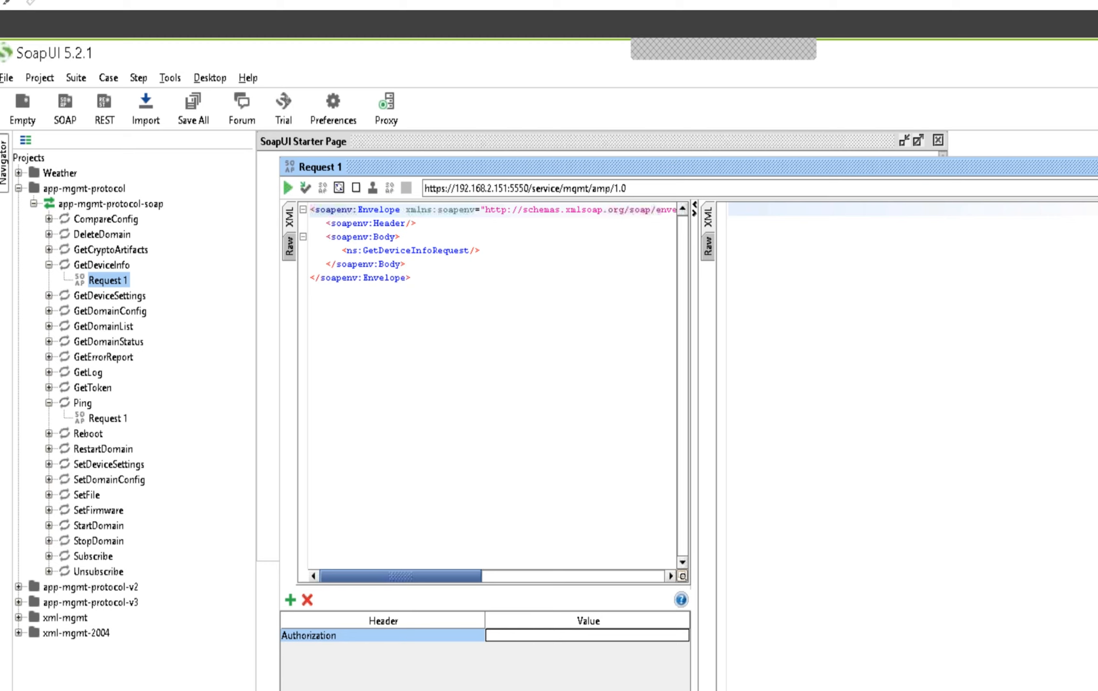
{"action": "type", "text": "Basic"}
{"action": "type", "text": "YWRtaW46cGFzc3dvcmQtMQ=="}
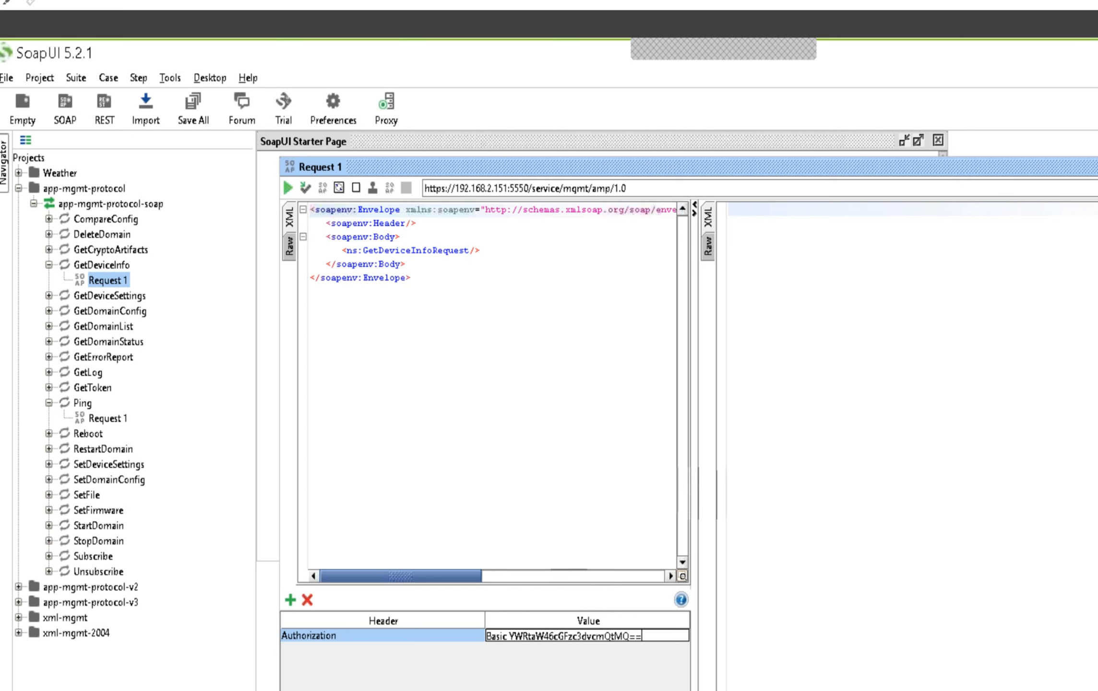
{"action": "key", "text": "Return"}
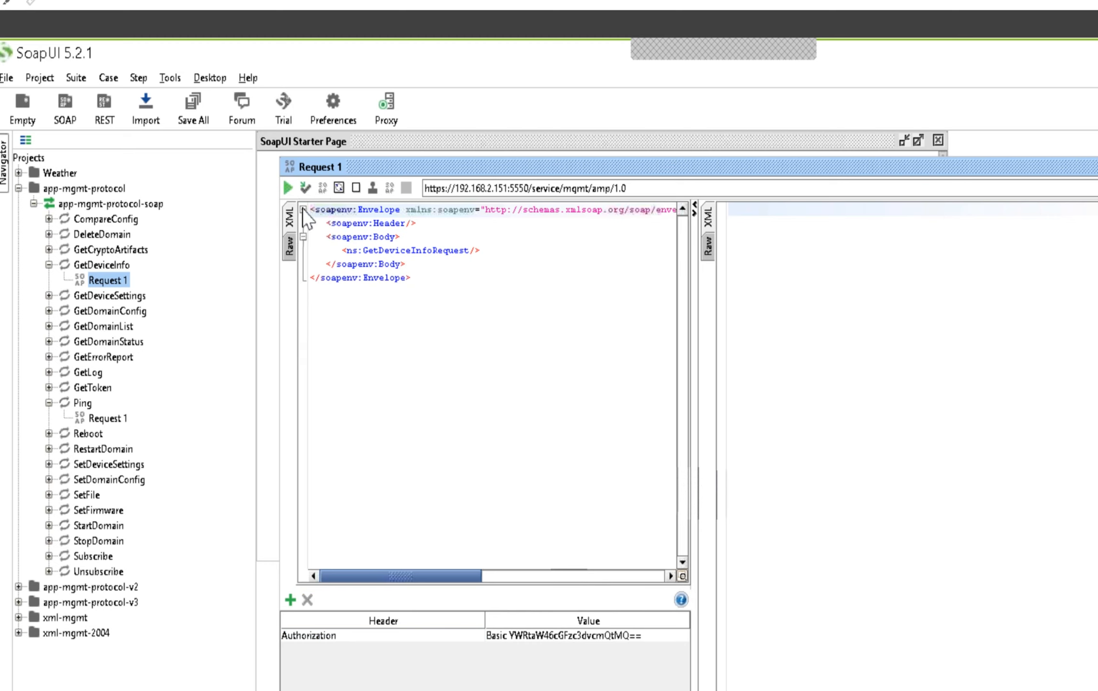
{"action": "left_click", "coordinate": [288, 188]}
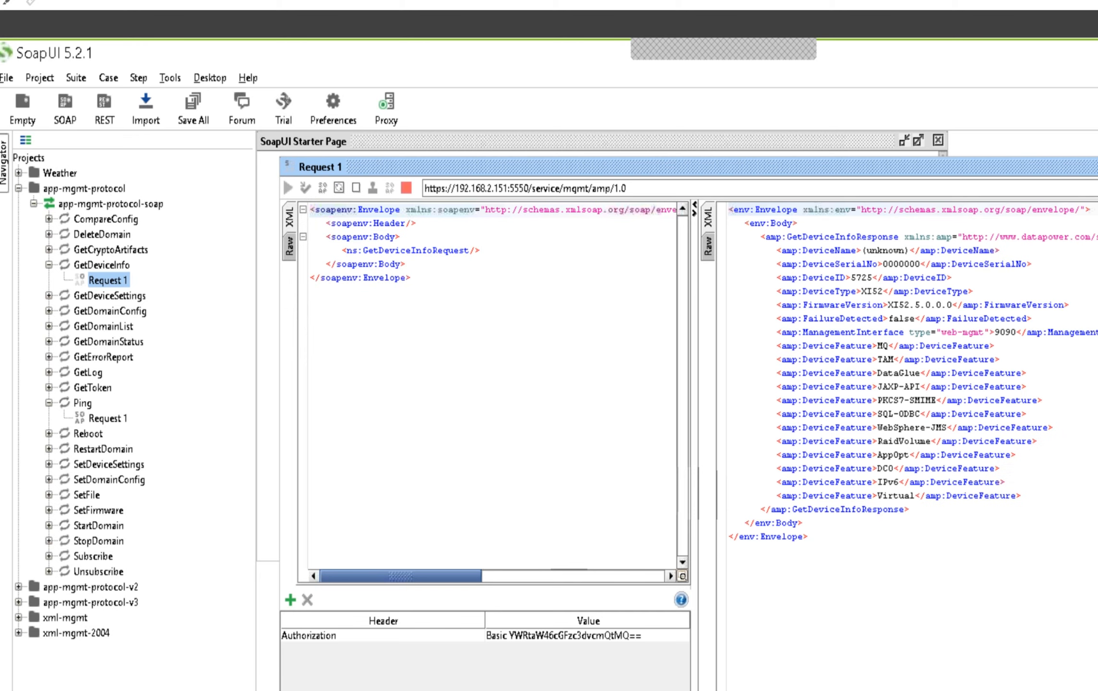
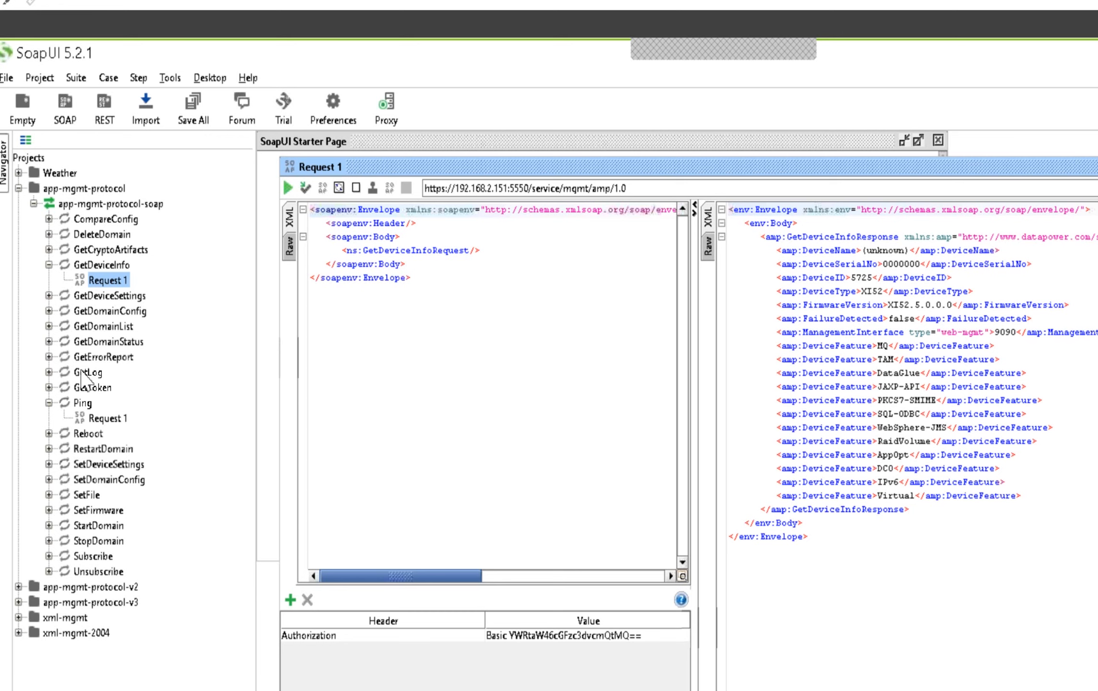
Open Request 1 of the GetDomainList operation in the app-mgmt-protocol project
{"action": "left_click", "coordinate": [49, 327]}
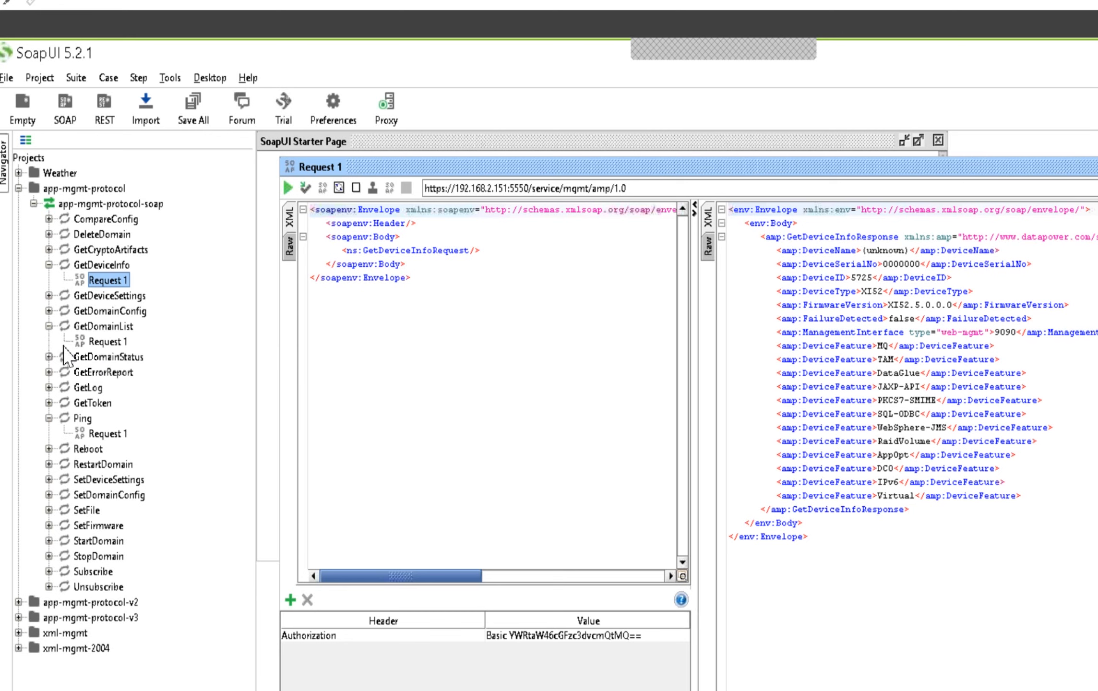
{"action": "left_click", "coordinate": [108, 341]}
{"action": "double_click", "coordinate": [107, 341]}
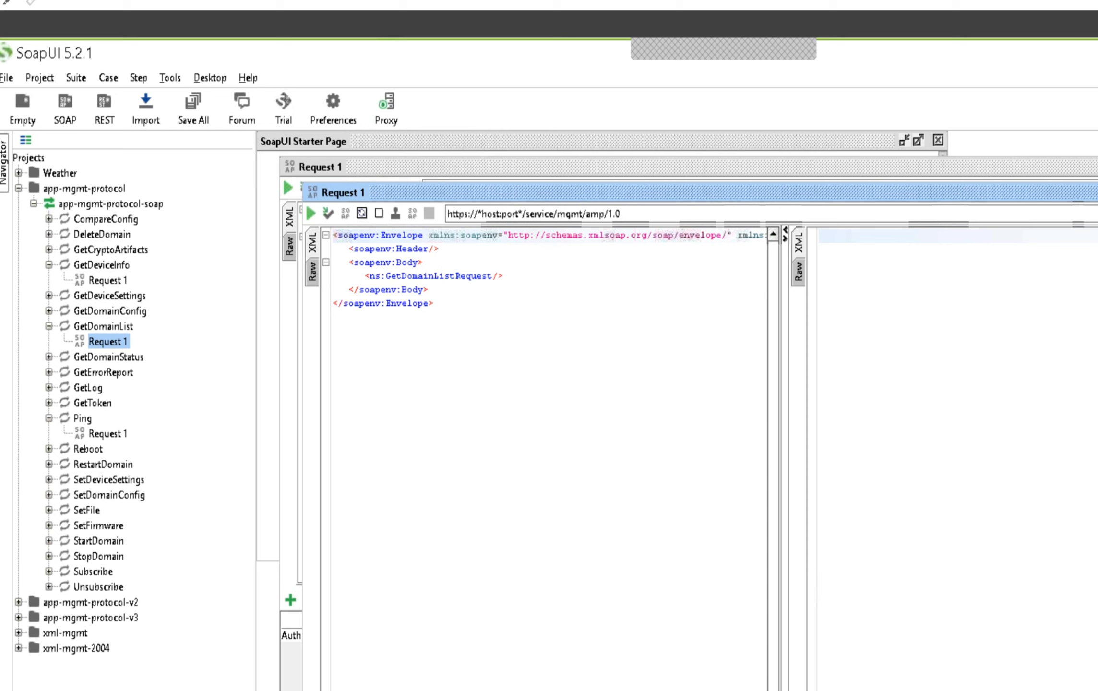
{"action": "left_click", "coordinate": [1094, 214]}
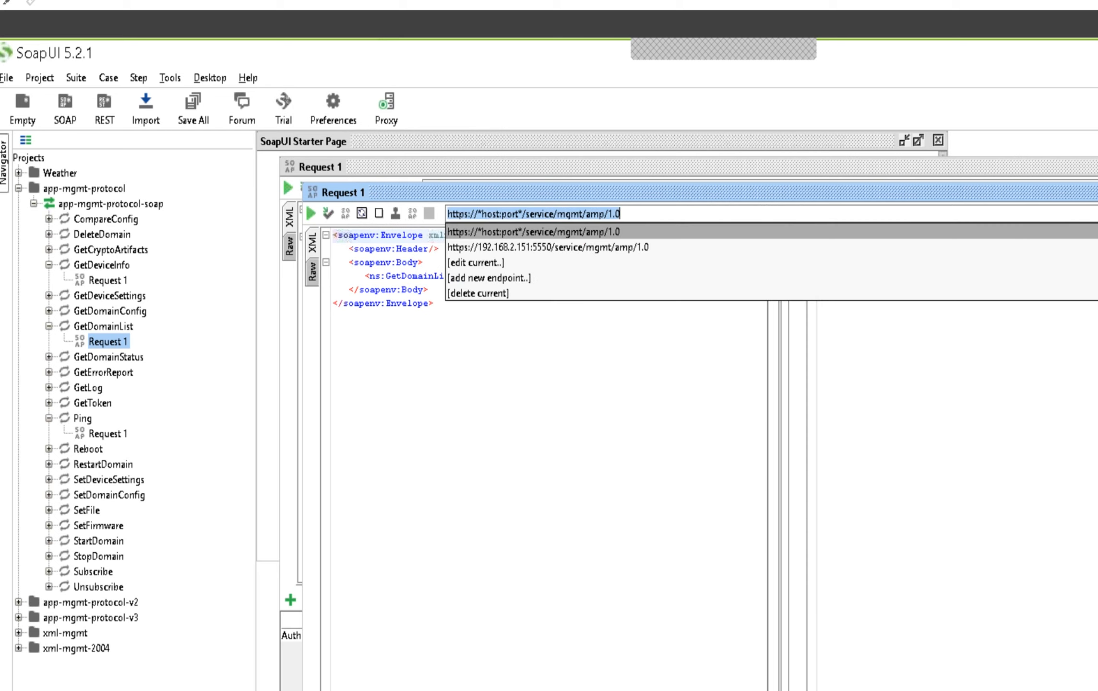
{"action": "left_click", "coordinate": [512, 279]}
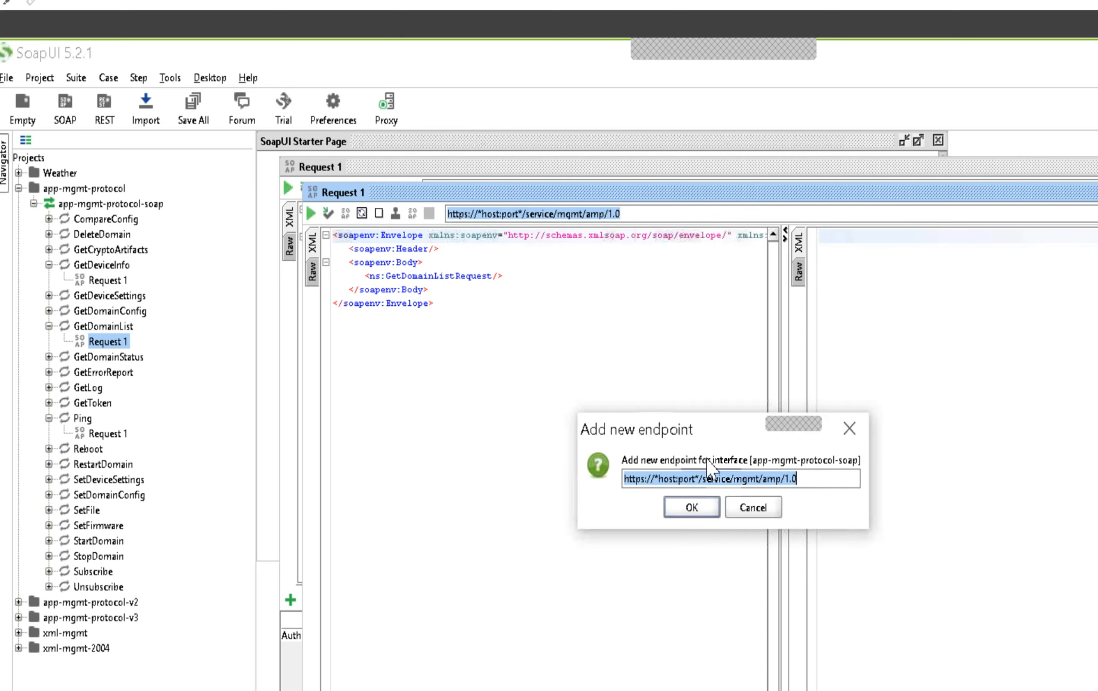
{"action": "left_click", "coordinate": [690, 513]}
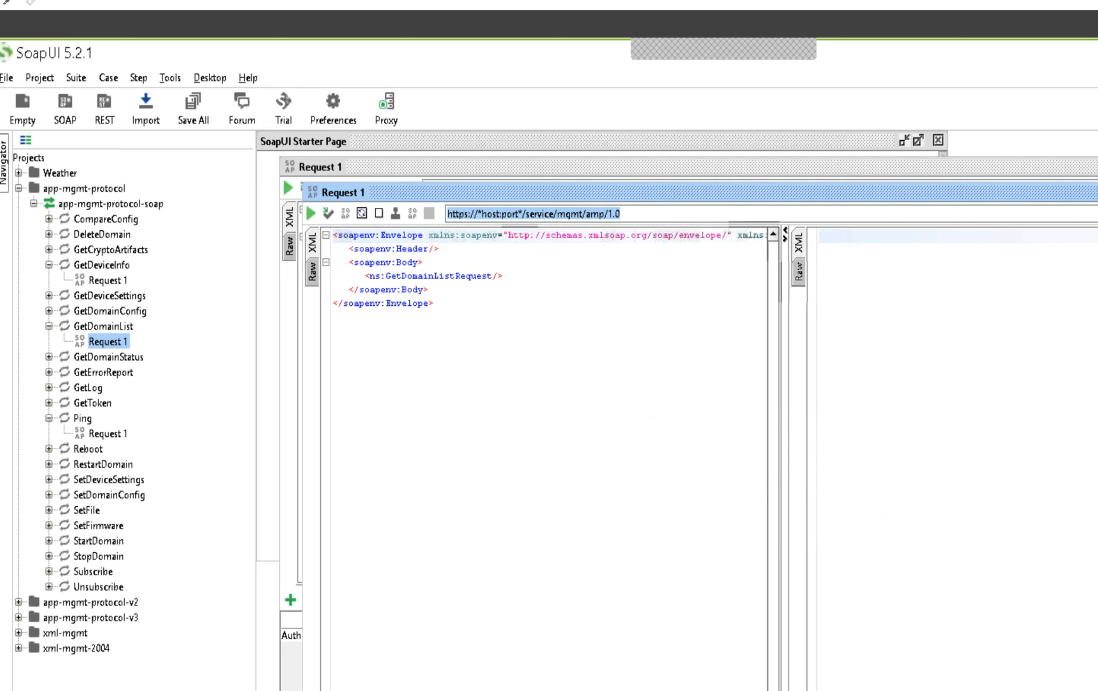
{"action": "left_click", "coordinate": [1097, 214]}
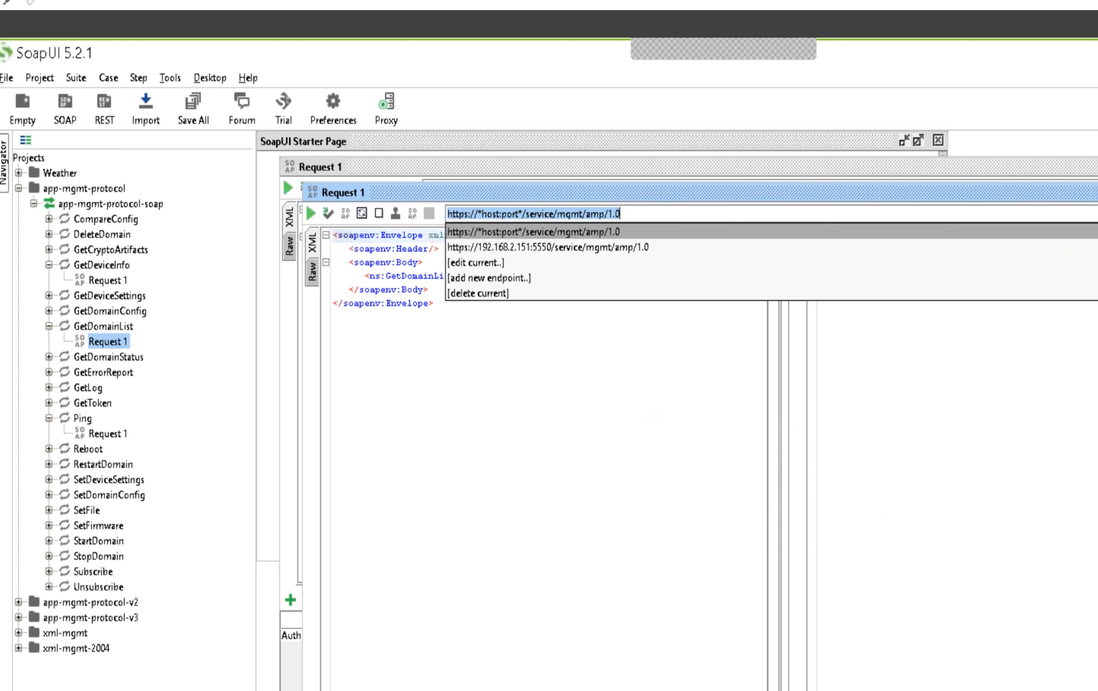
{"action": "left_click", "coordinate": [608, 248]}
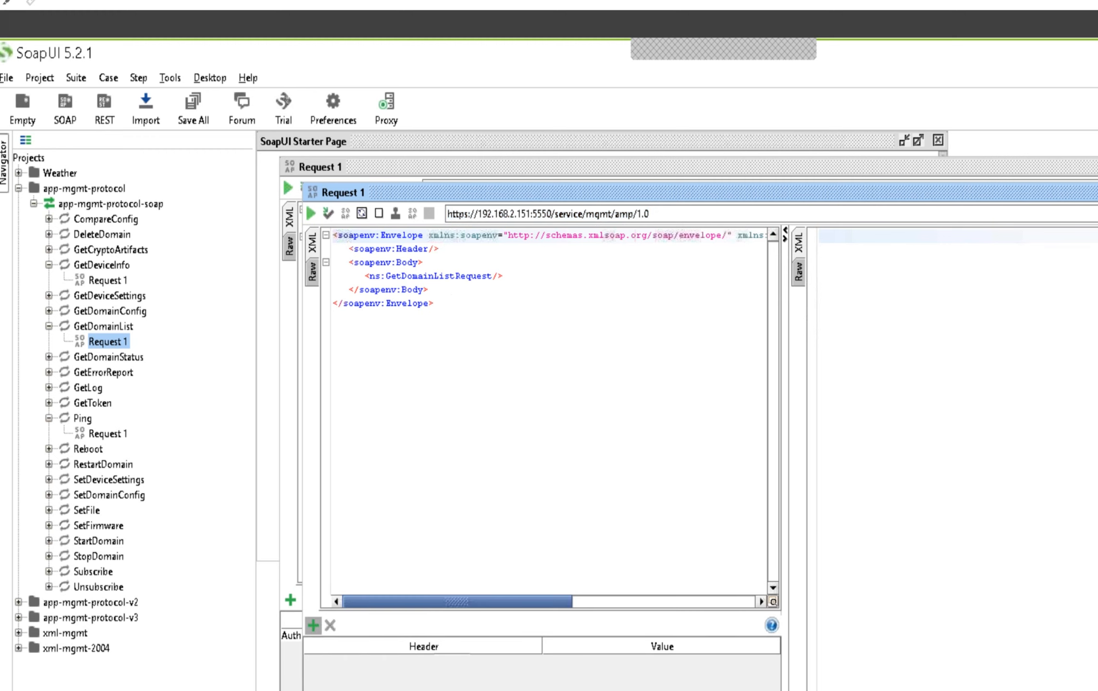
{"action": "left_click", "coordinate": [313, 625]}
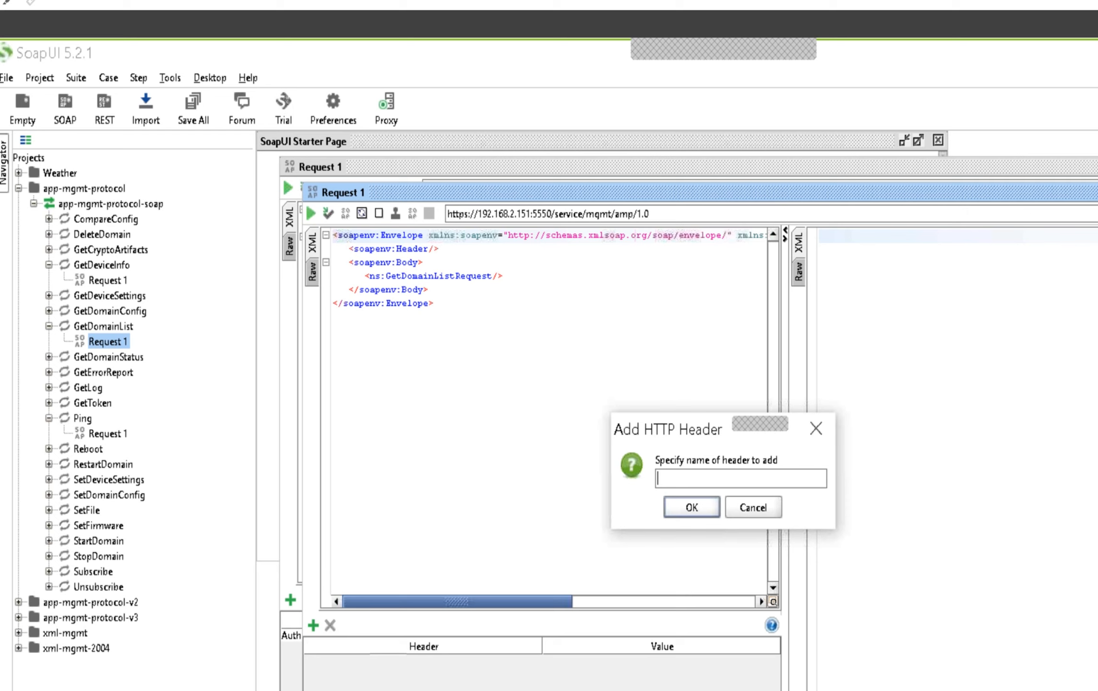
{"action": "type", "text": "Authorization"}
{"action": "left_click", "coordinate": [692, 508]}
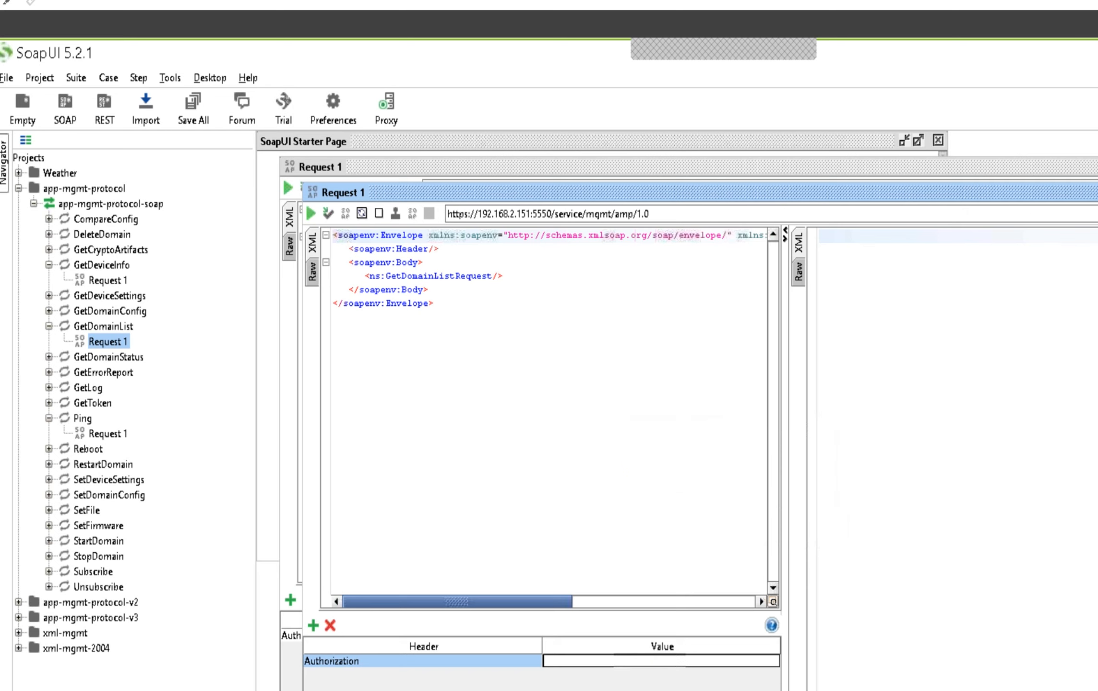
Set the Authorization header to Basic followed by the copied encoded credentials, and send the GetDomainList request
{"action": "type", "text": "Basic"}
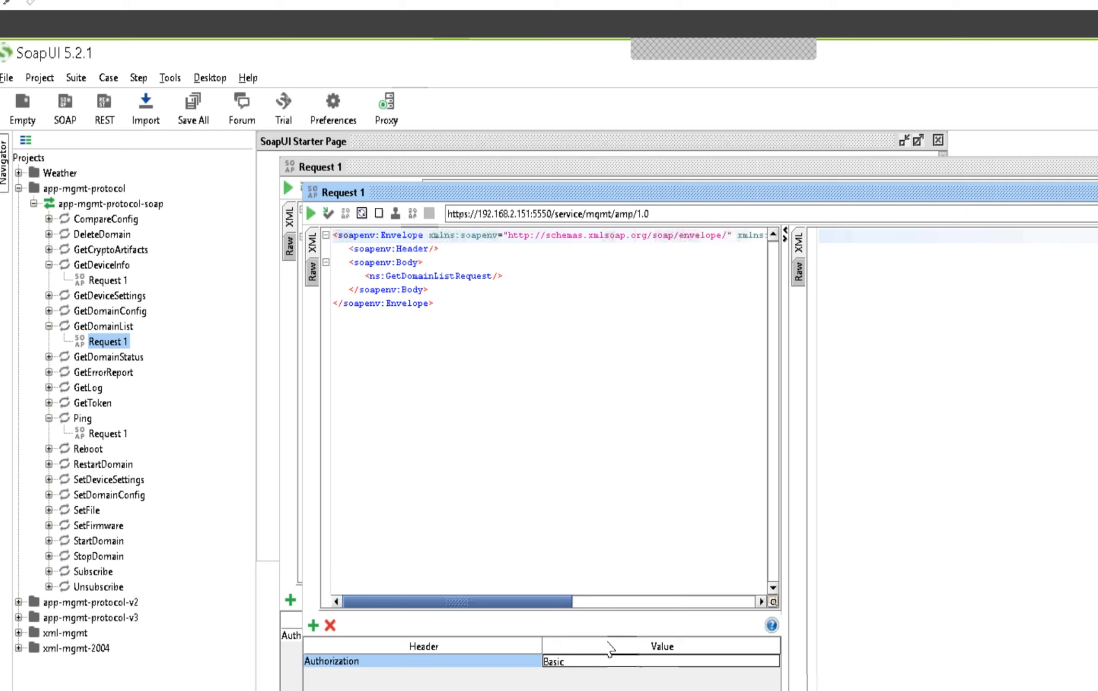
{"action": "type", "text": "YWRtaW46cGFzc3dvcmQtMQ=="}
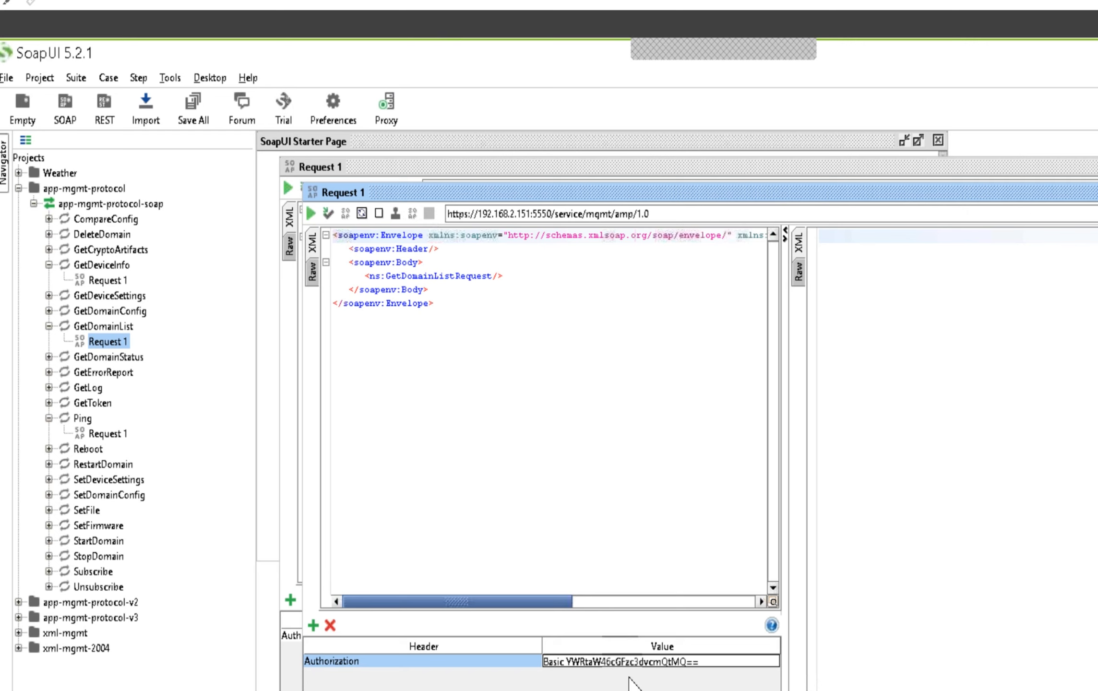
{"action": "key", "text": "Return"}
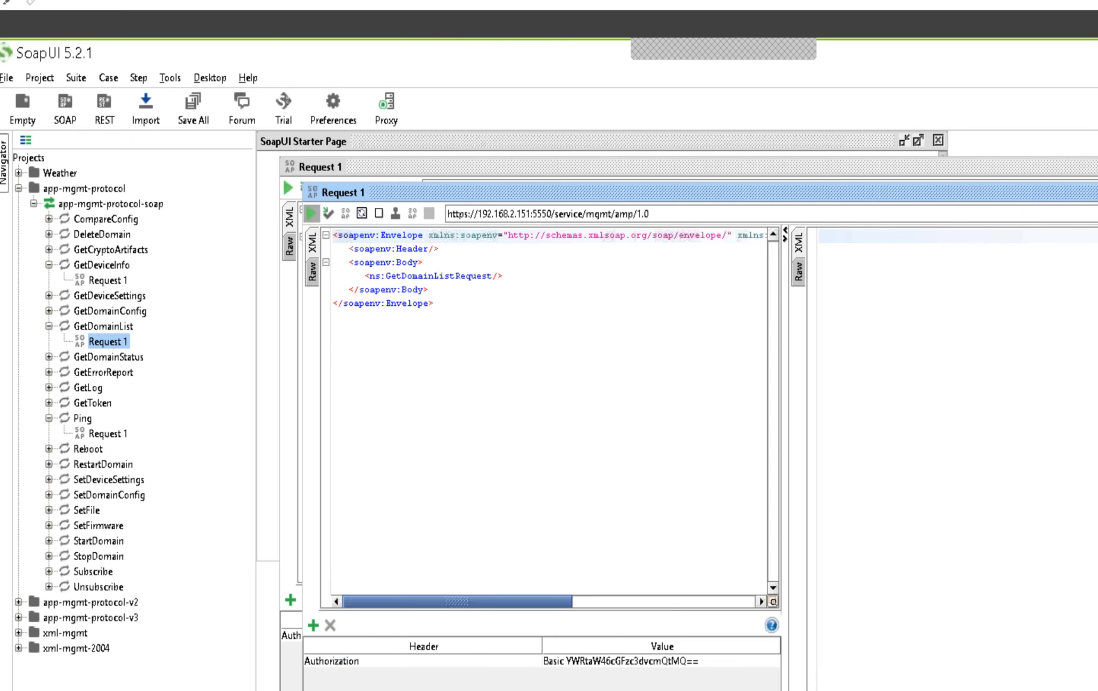
{"action": "left_click", "coordinate": [311, 214]}
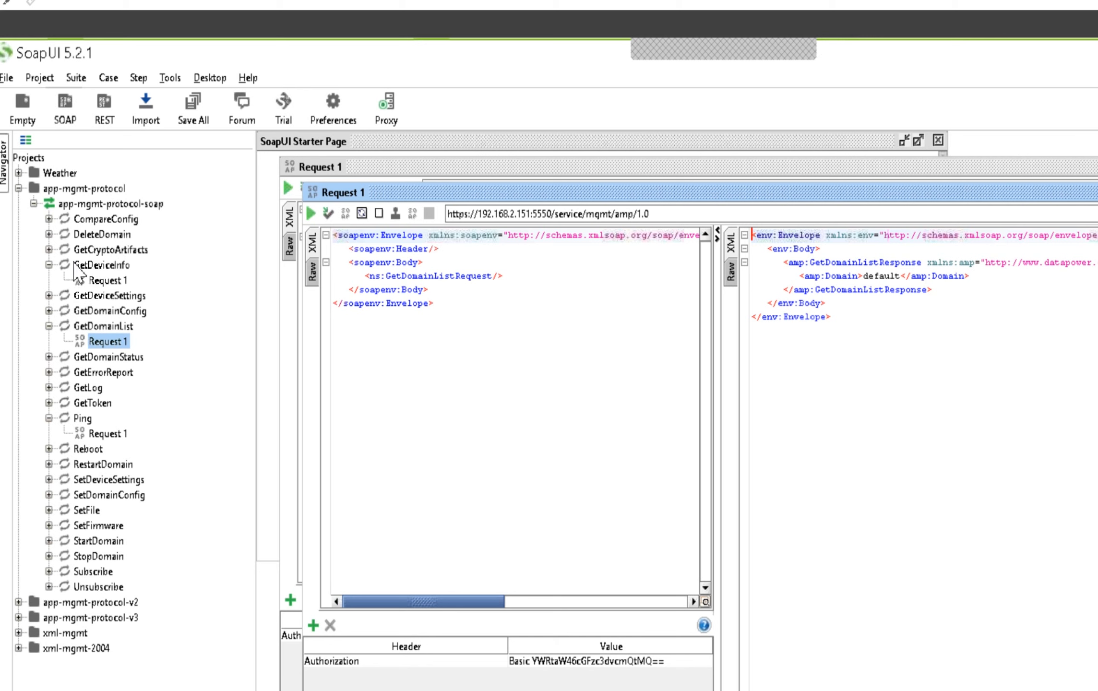
Open Request 1 of the GetDomainConfig operation and expand the SetDomainConfig operation in app-mgmt-protocol
{"action": "left_click", "coordinate": [49, 311]}
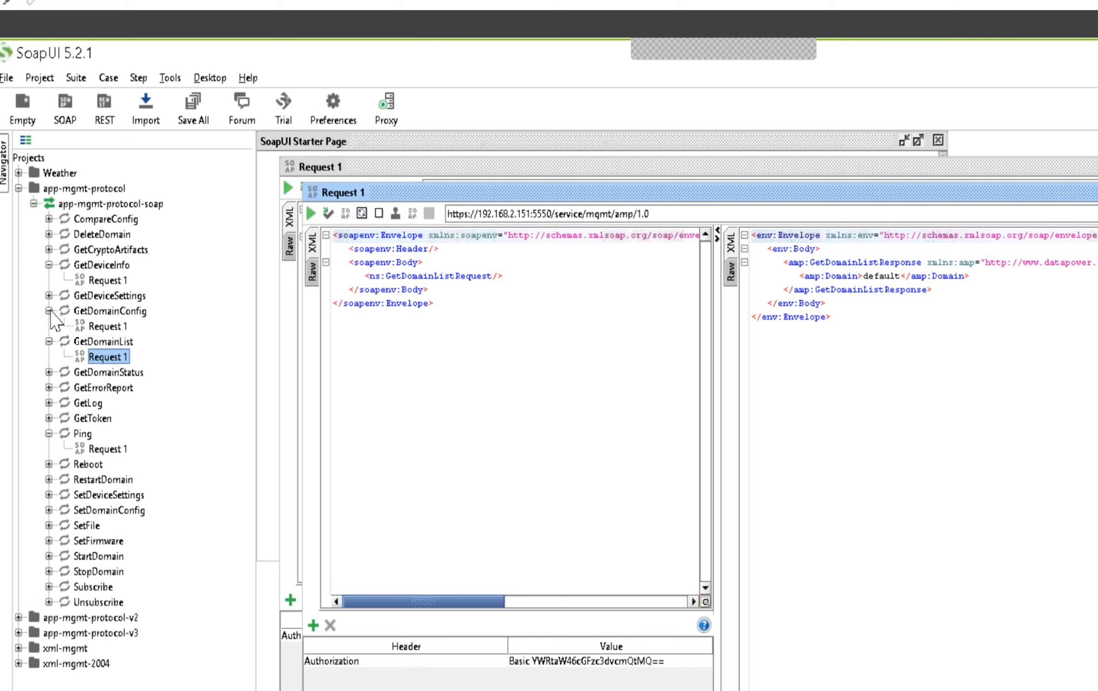
{"action": "double_click", "coordinate": [107, 327]}
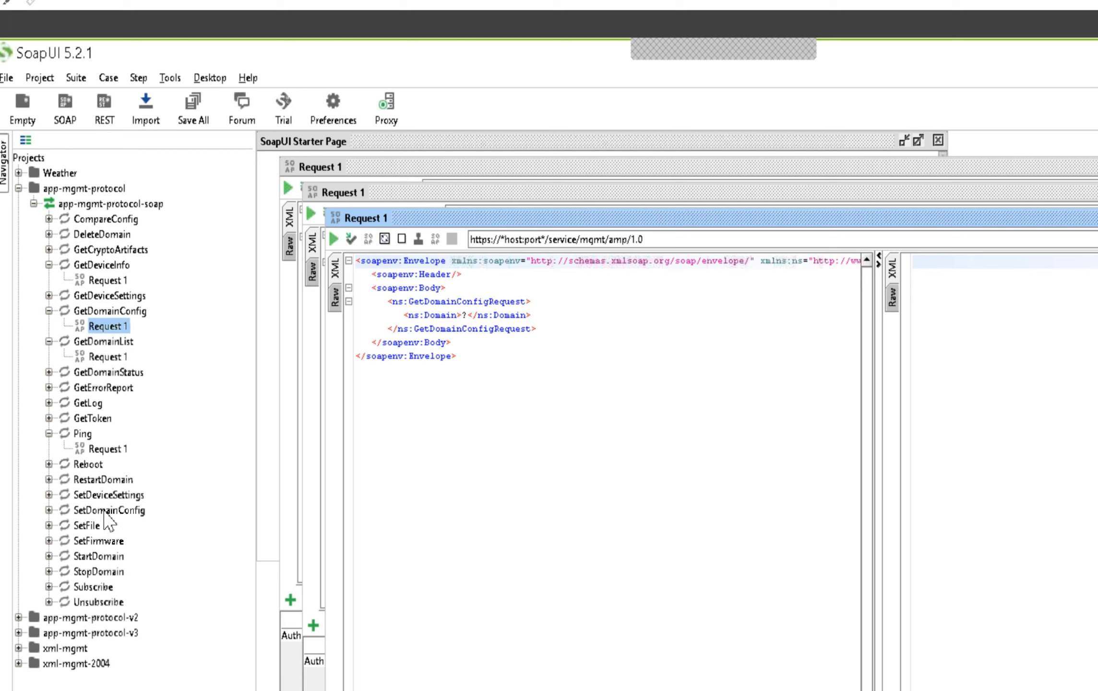
{"action": "left_click", "coordinate": [48, 510]}
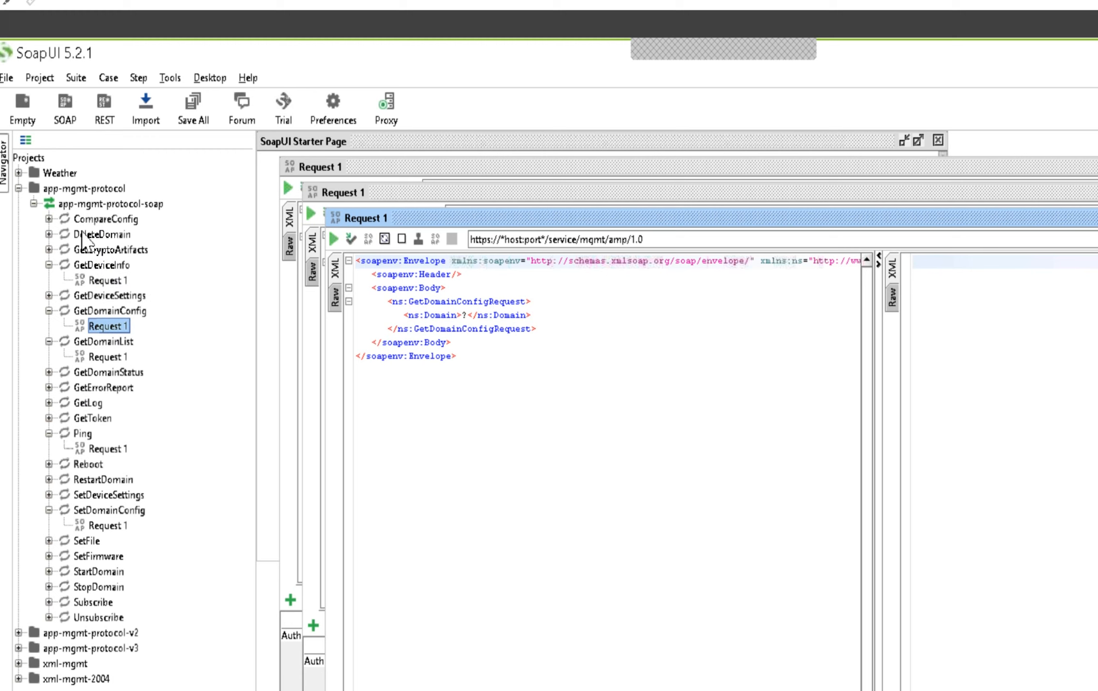
Collapse the app-mgmt-protocol project and review the operations offered by app-mgmt-protocol-v2
{"action": "left_click", "coordinate": [18, 189]}
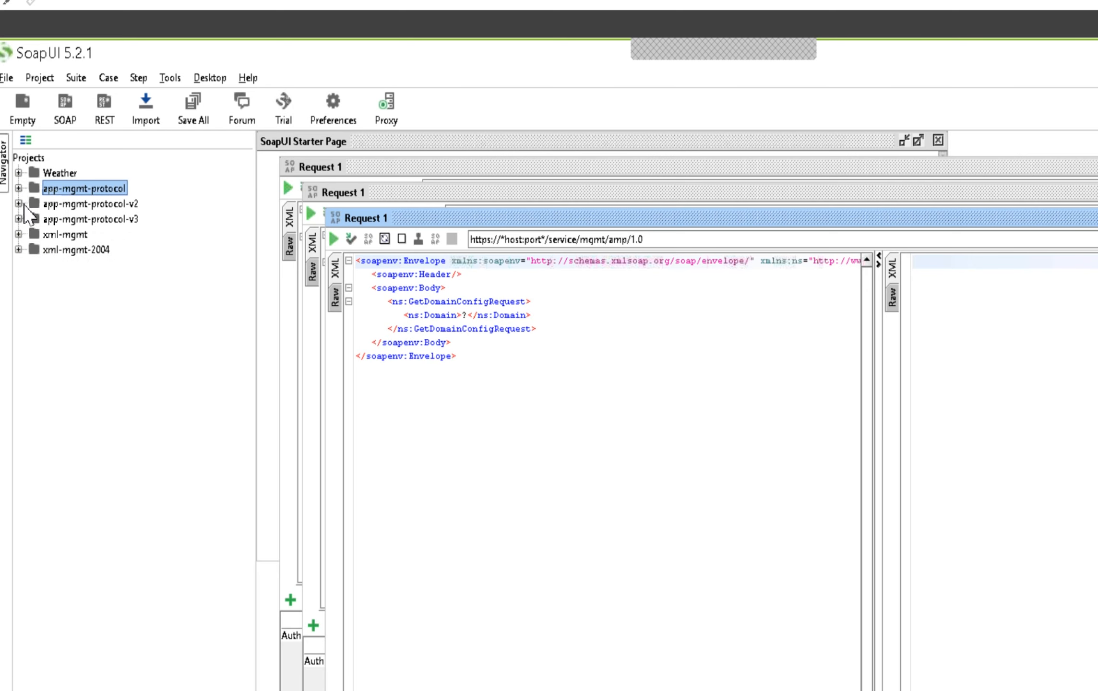
{"action": "left_click", "coordinate": [18, 203]}
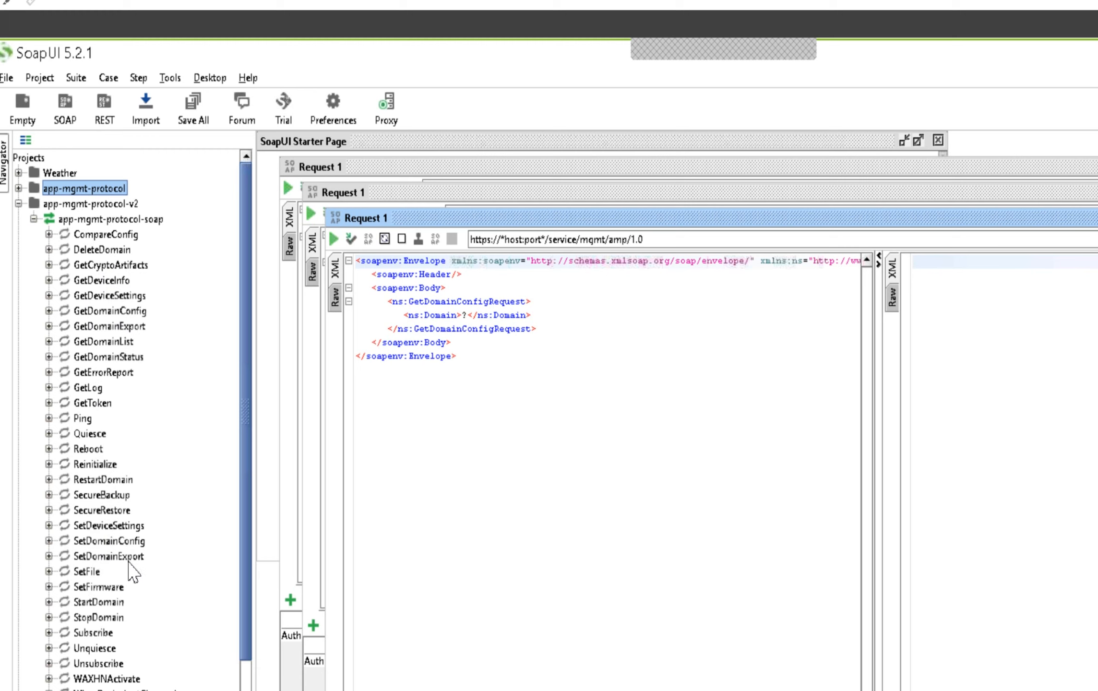
{"action": "scroll", "coordinate": [115, 574], "scroll_direction": "down", "scroll_amount": 1}
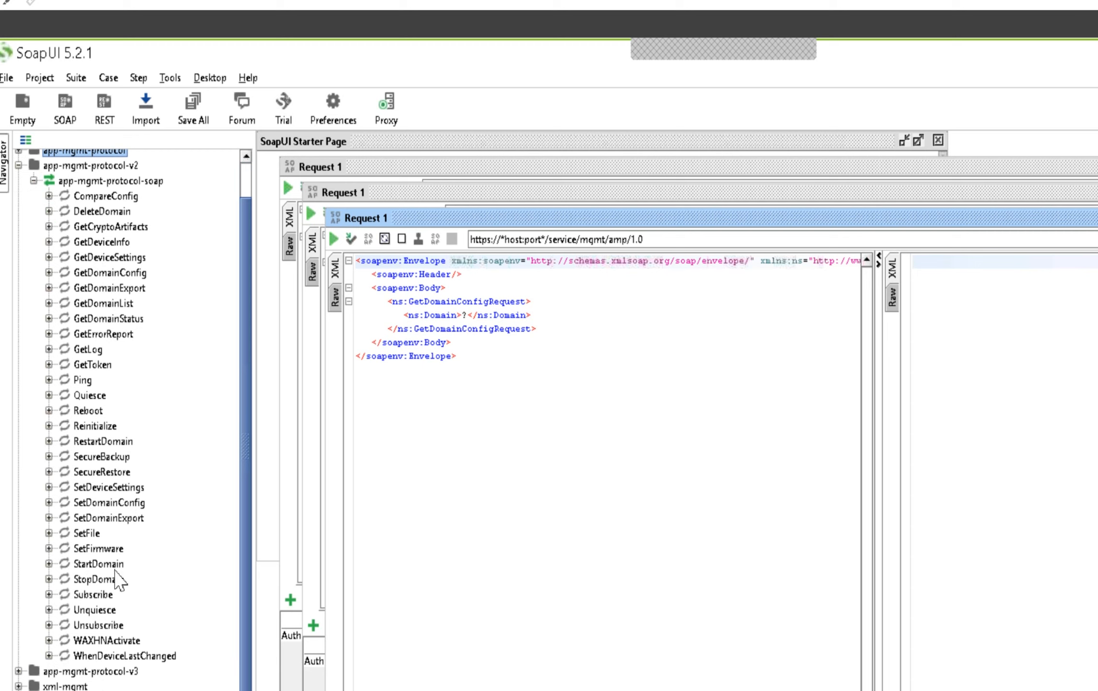
{"action": "scroll", "coordinate": [115, 579], "scroll_direction": "up", "scroll_amount": 1}
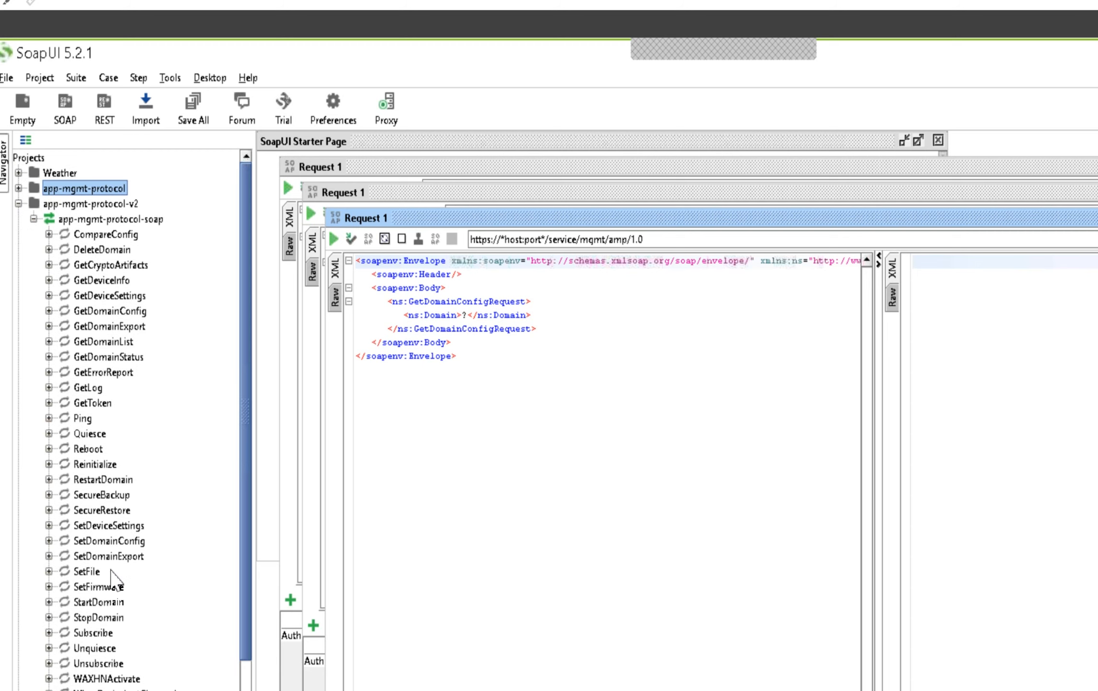
{"action": "left_click", "coordinate": [18, 203]}
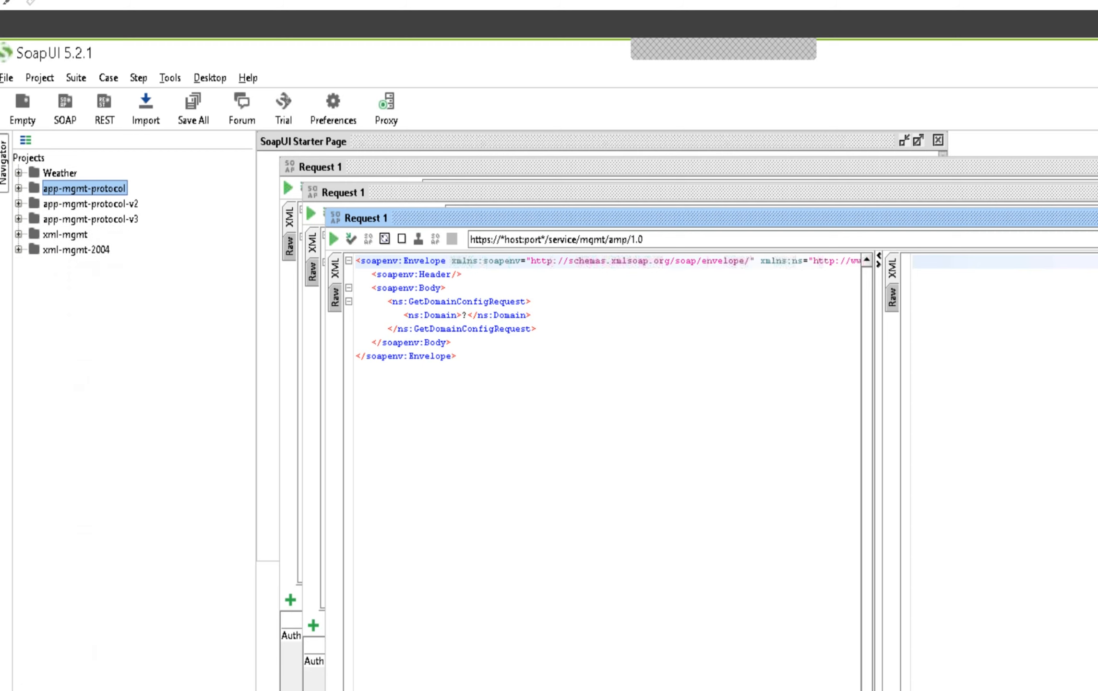
Review the full list of operations in the app-mgmt-protocol-v3 project, and collapse the project
{"action": "left_click", "coordinate": [18, 219]}
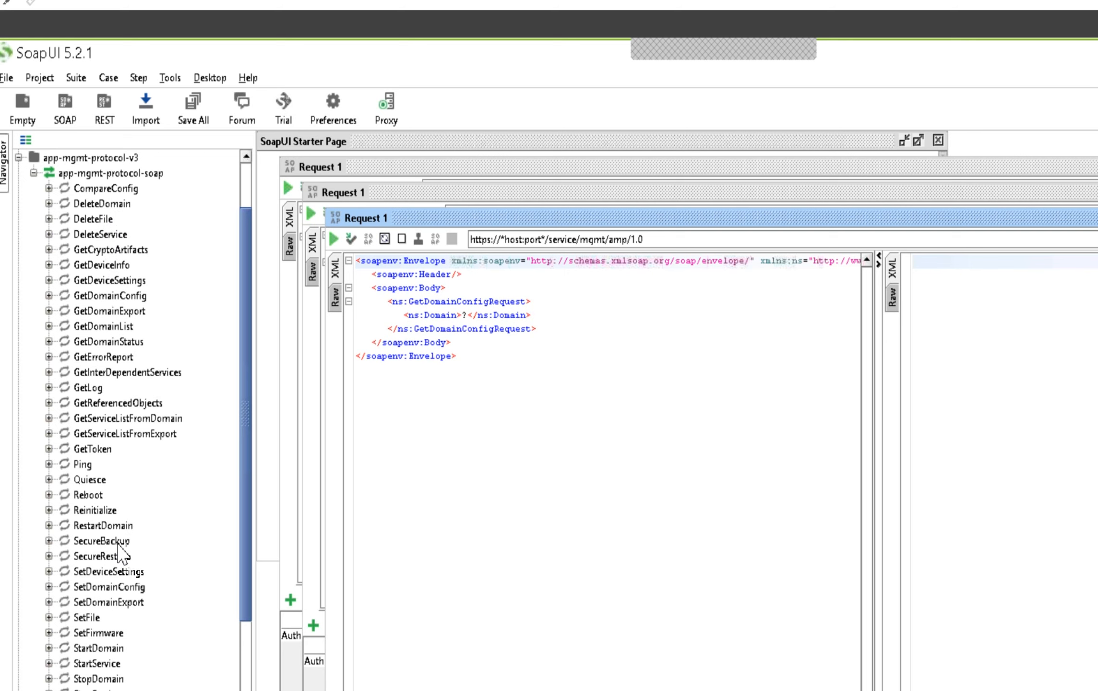
{"action": "scroll", "coordinate": [120, 548], "scroll_direction": "down", "scroll_amount": 2}
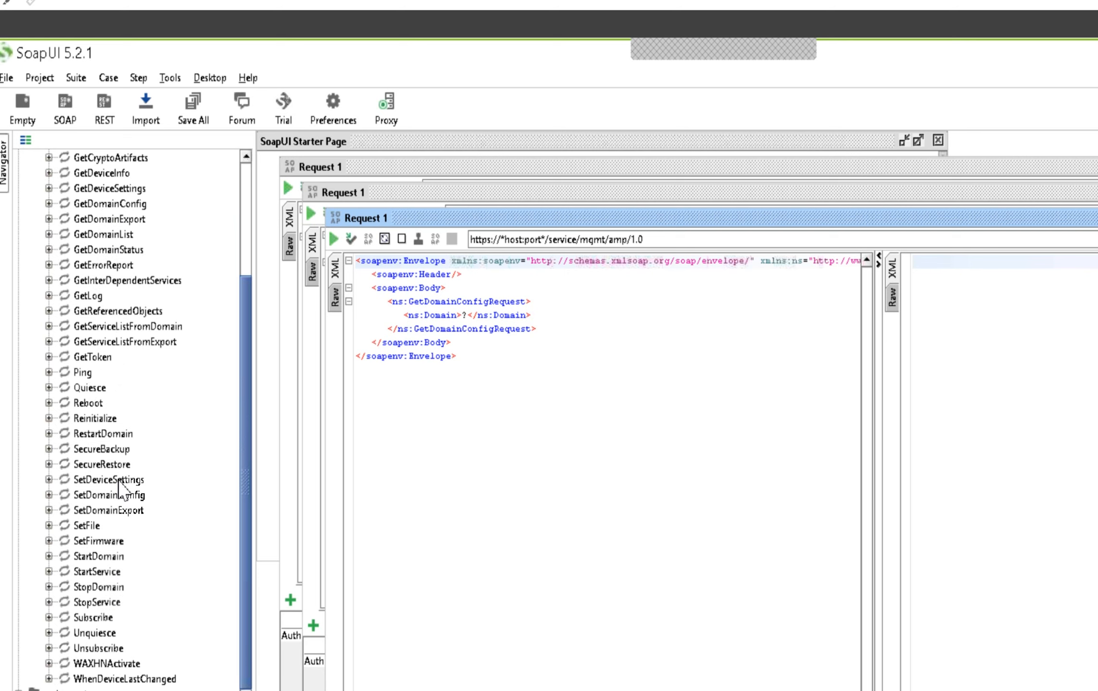
{"action": "scroll", "coordinate": [120, 486], "scroll_direction": "up", "scroll_amount": 4}
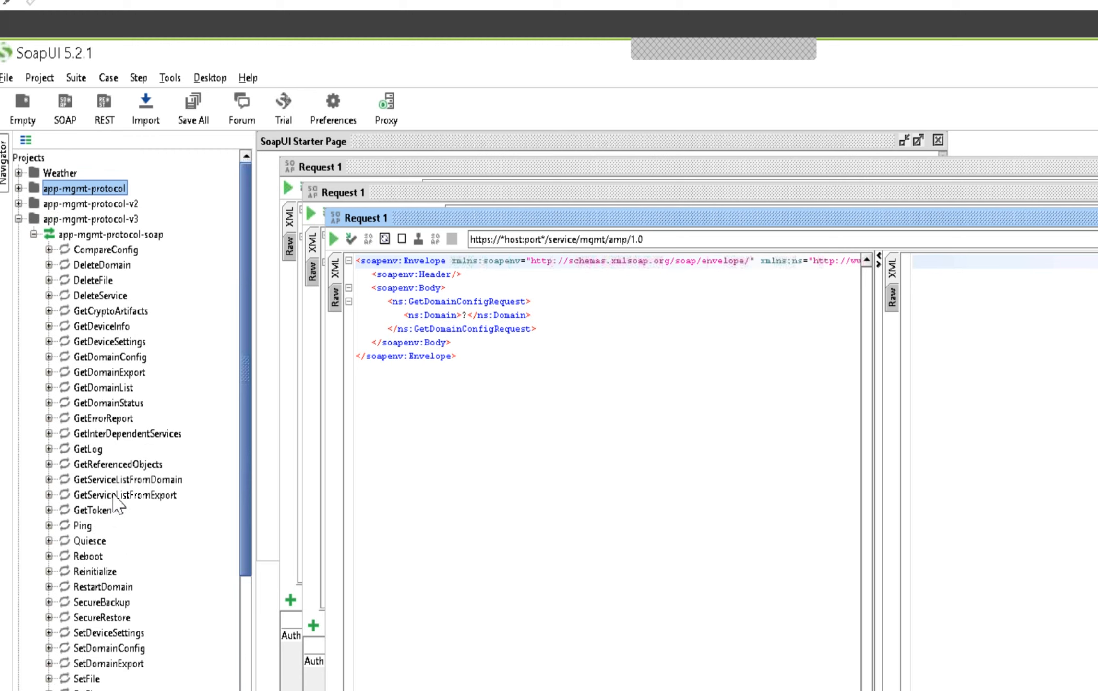
{"action": "scroll", "coordinate": [132, 510], "scroll_direction": "down", "scroll_amount": 4}
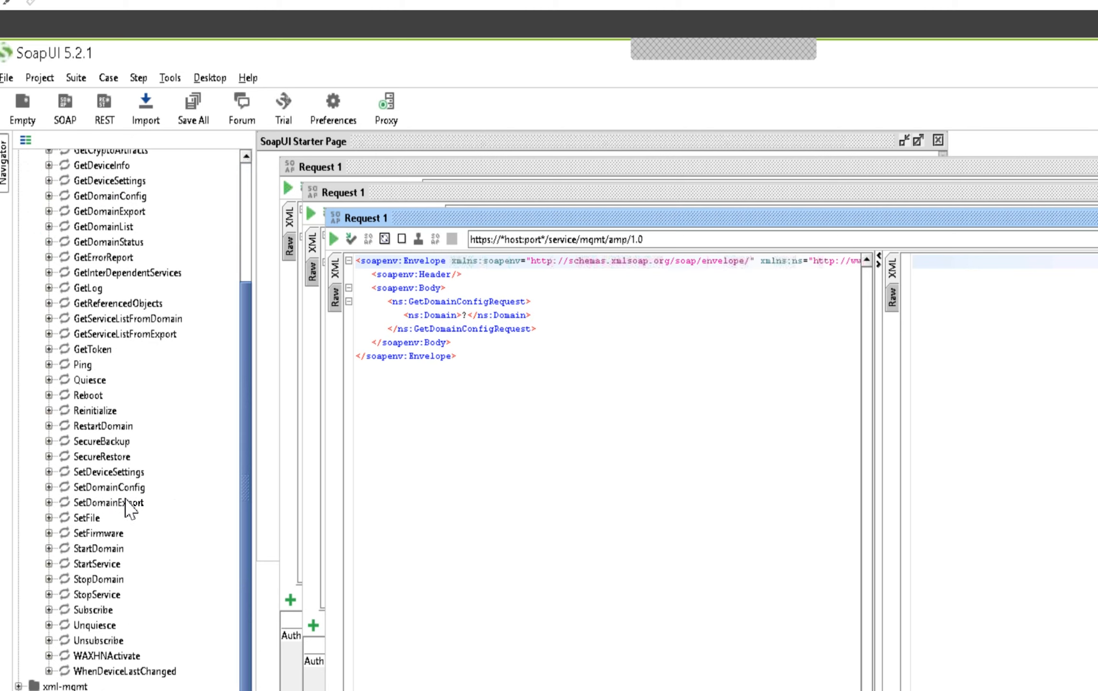
{"action": "scroll", "coordinate": [131, 509], "scroll_direction": "up", "scroll_amount": 5}
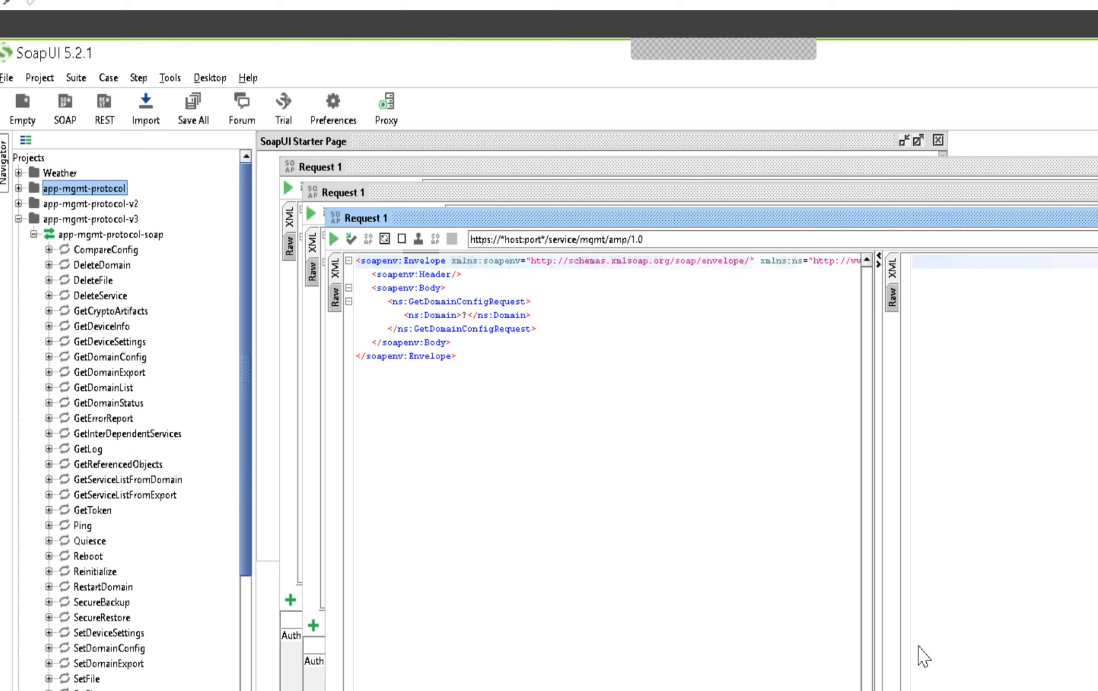
{"action": "left_click", "coordinate": [18, 220]}
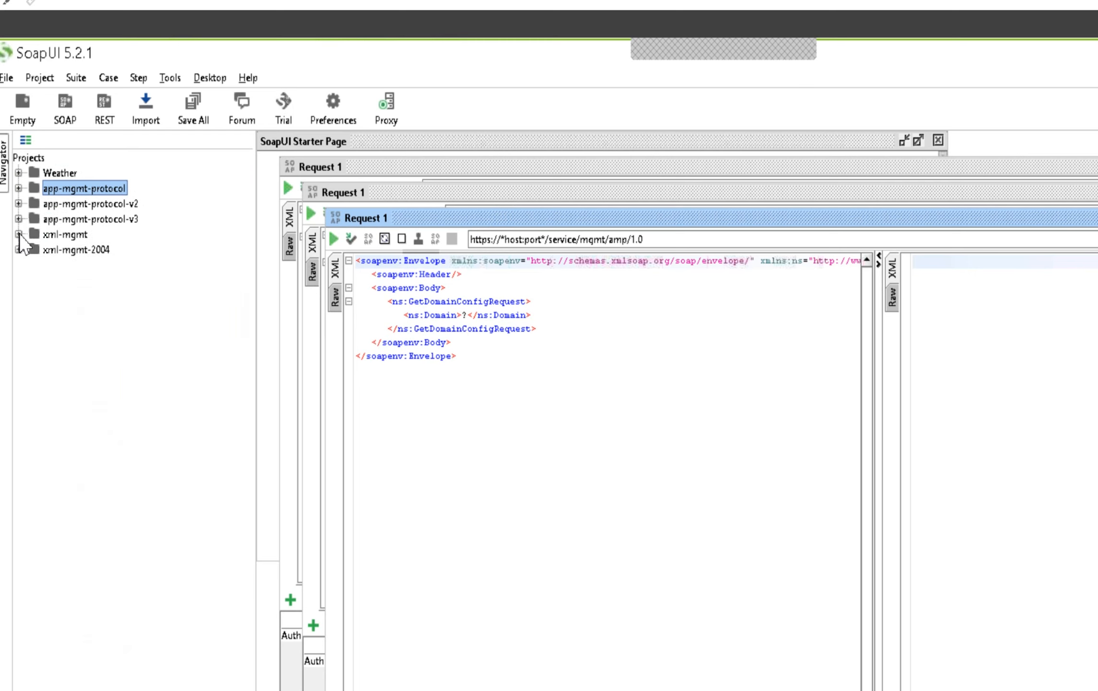
Examine the operations contained in the xml-mgmt and xml-mgmt-2004 projects
{"action": "left_click", "coordinate": [19, 234]}
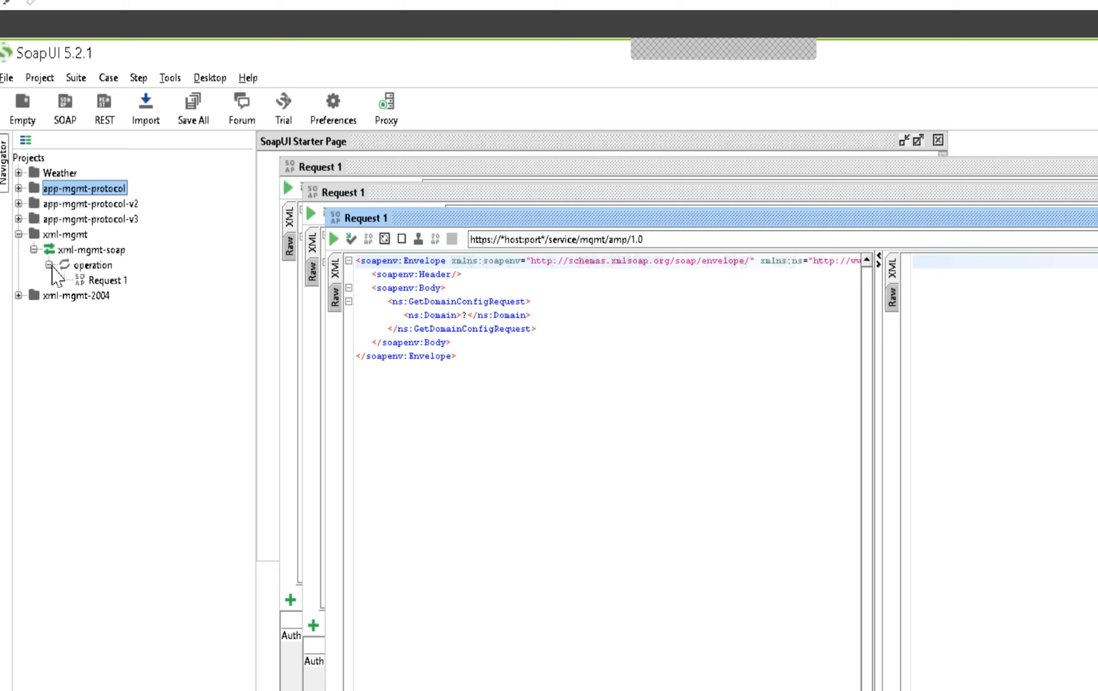
{"action": "left_click", "coordinate": [33, 250]}
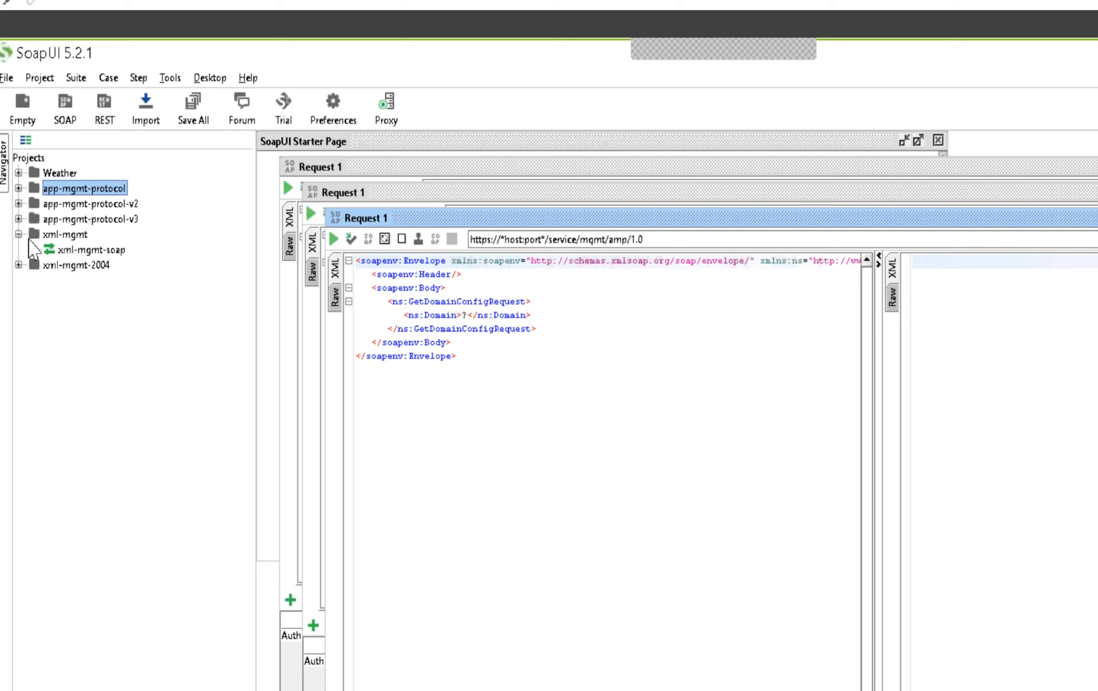
{"action": "left_click", "coordinate": [18, 235]}
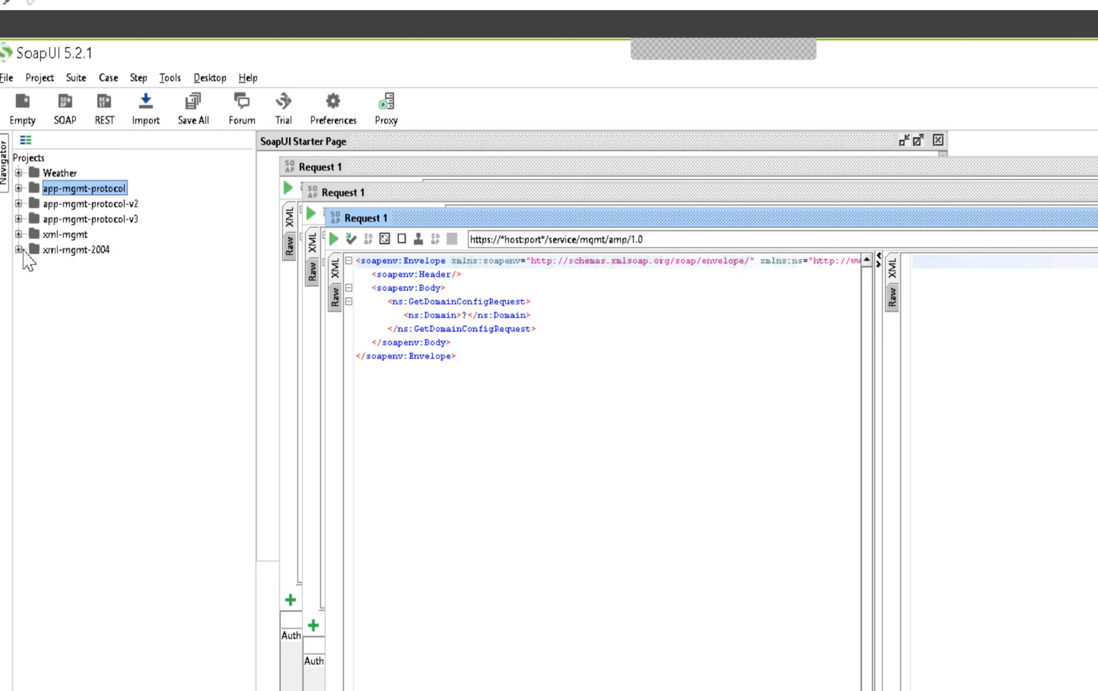
{"action": "left_click", "coordinate": [19, 250]}
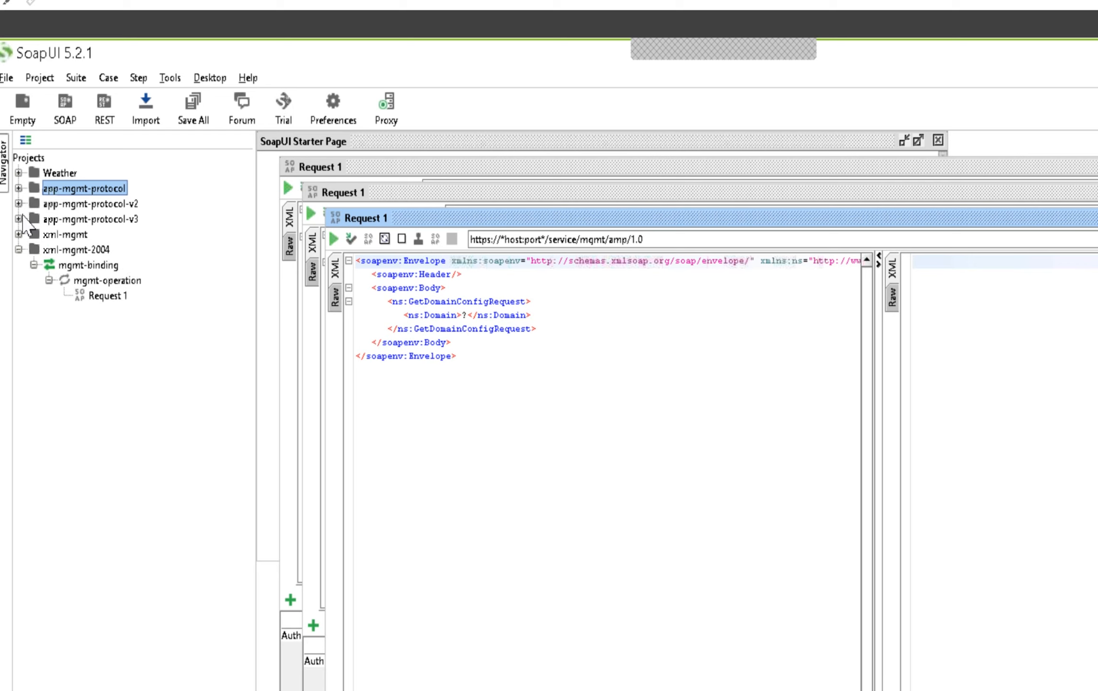
Compare the operations in the app-mgmt-protocol projects, checking the v3 list through StartDomain and the entries after it
{"action": "left_click", "coordinate": [18, 188]}
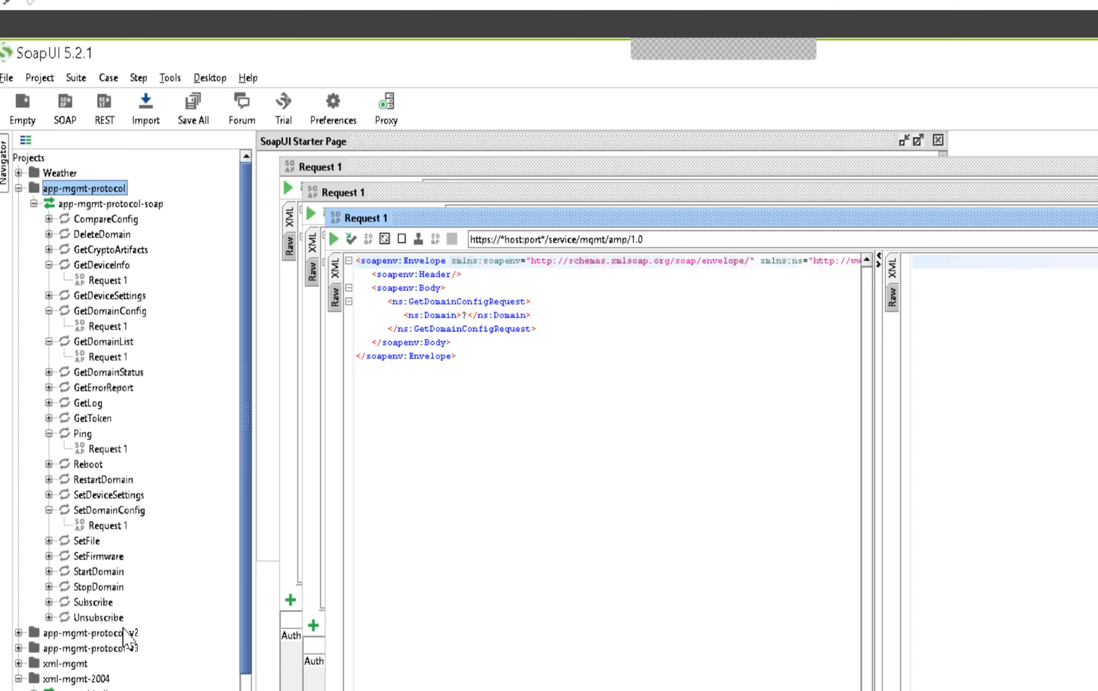
{"action": "left_click", "coordinate": [19, 188]}
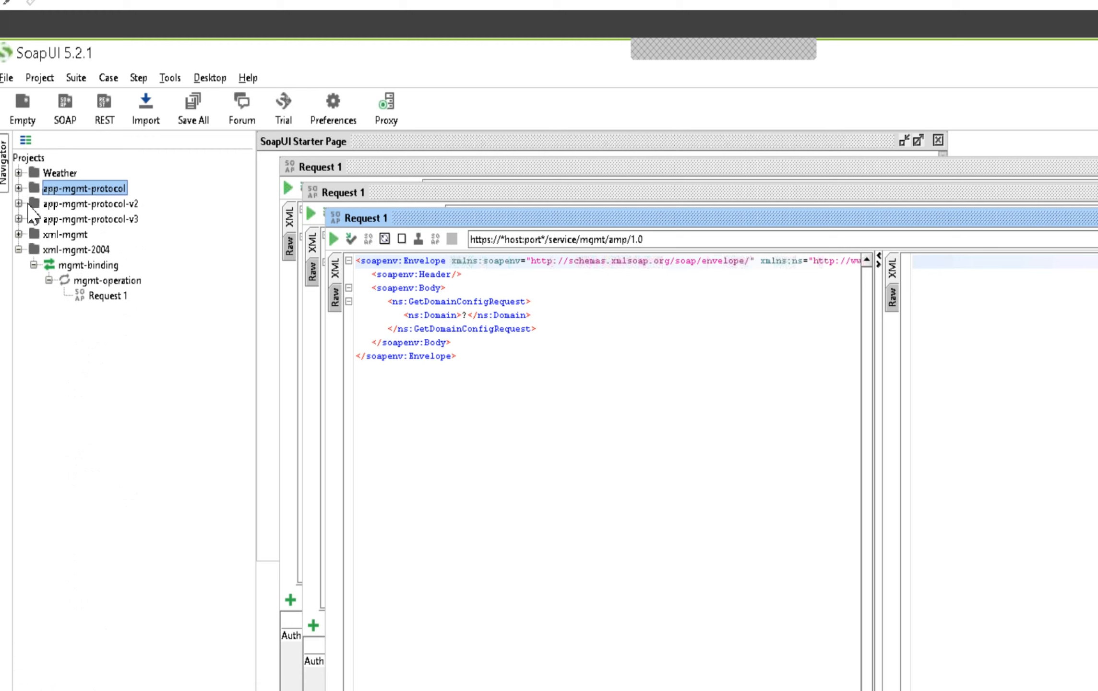
{"action": "left_click", "coordinate": [18, 203]}
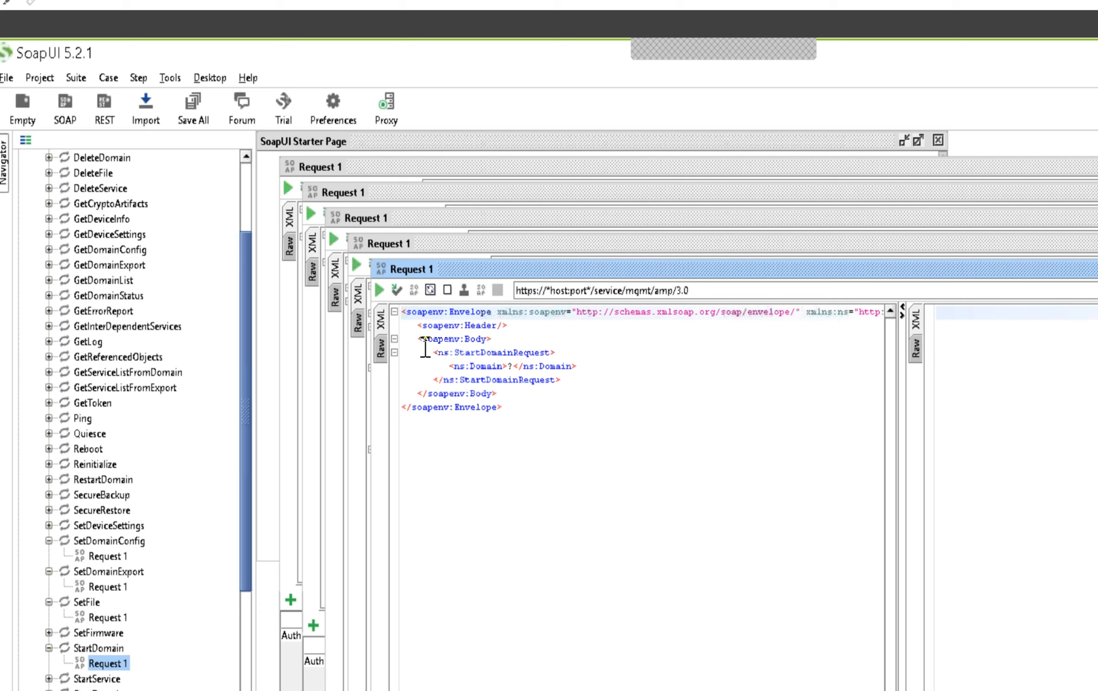
{"action": "scroll", "coordinate": [214, 637], "scroll_direction": "down", "scroll_amount": 4}
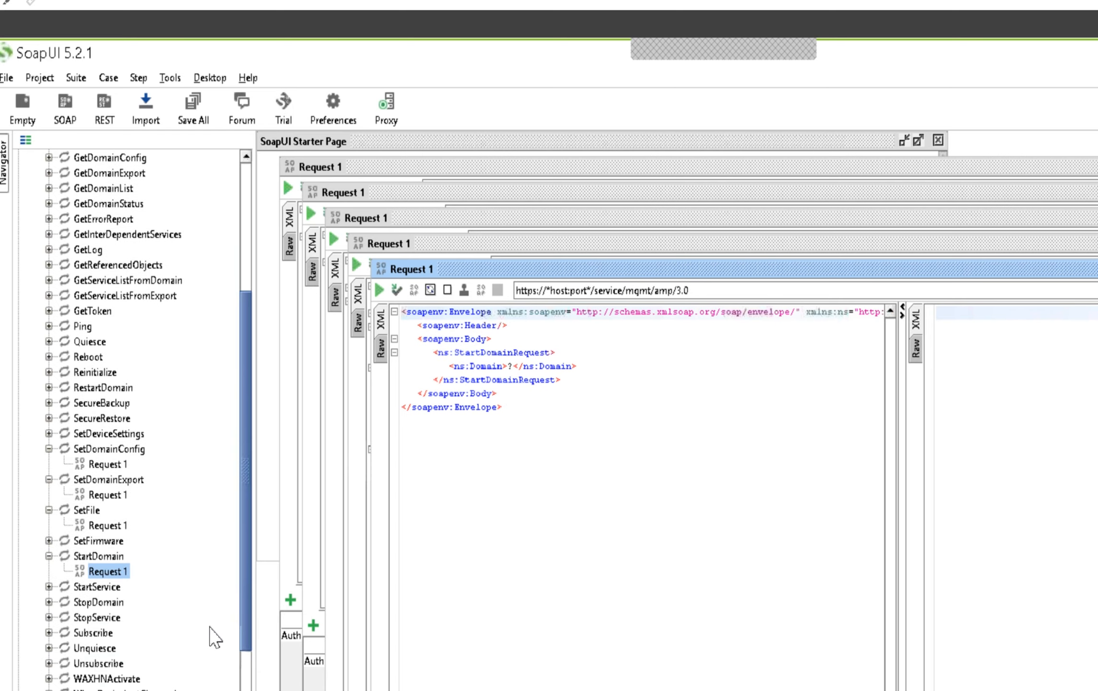
{"action": "scroll", "coordinate": [210, 633], "scroll_direction": "up", "scroll_amount": 6}
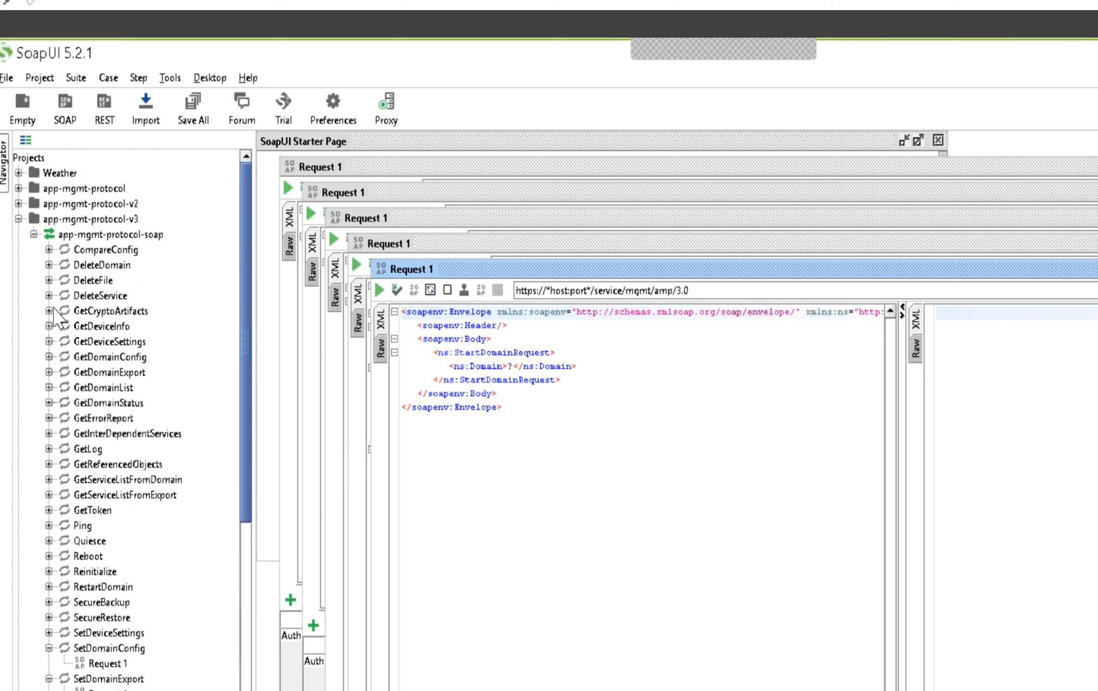
Open Request 1 of the DeleteDomain operation in app-mgmt-protocol-v3 and examine its DeleteDomainRequest element
{"action": "left_click", "coordinate": [49, 265]}
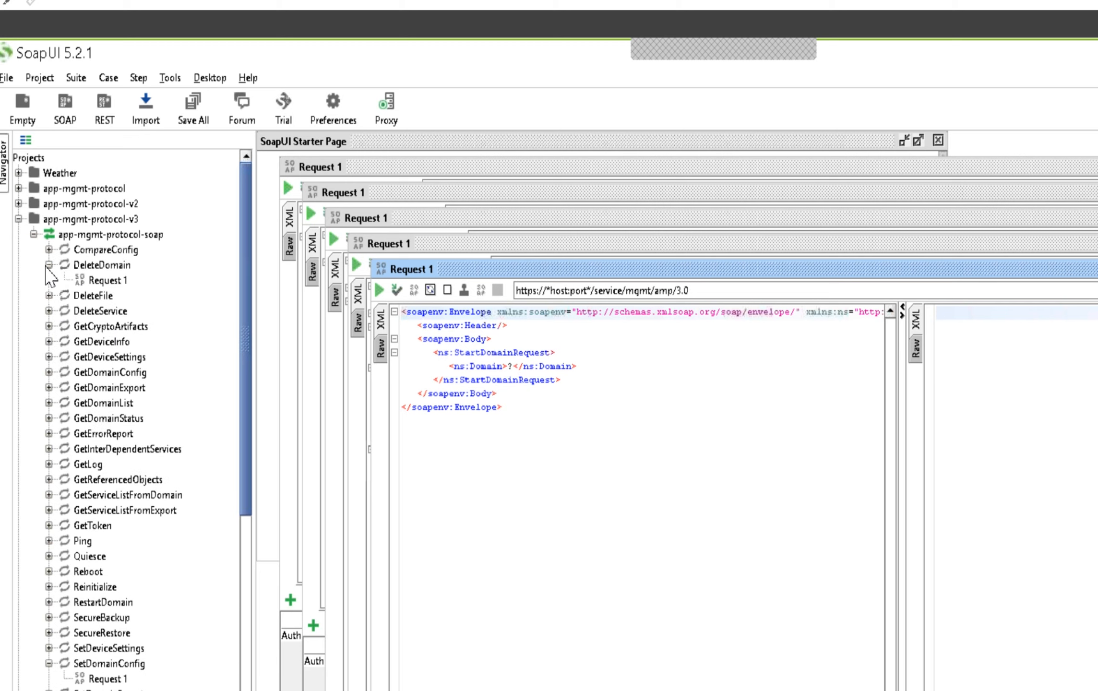
{"action": "double_click", "coordinate": [103, 282]}
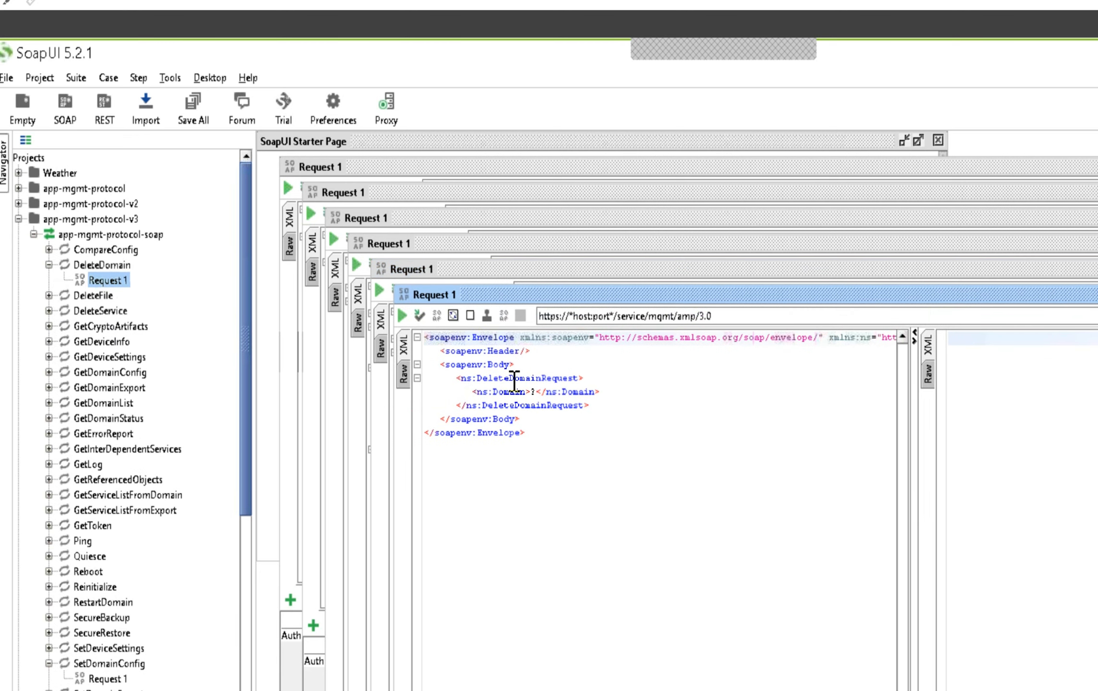
{"action": "left_click", "coordinate": [510, 378]}
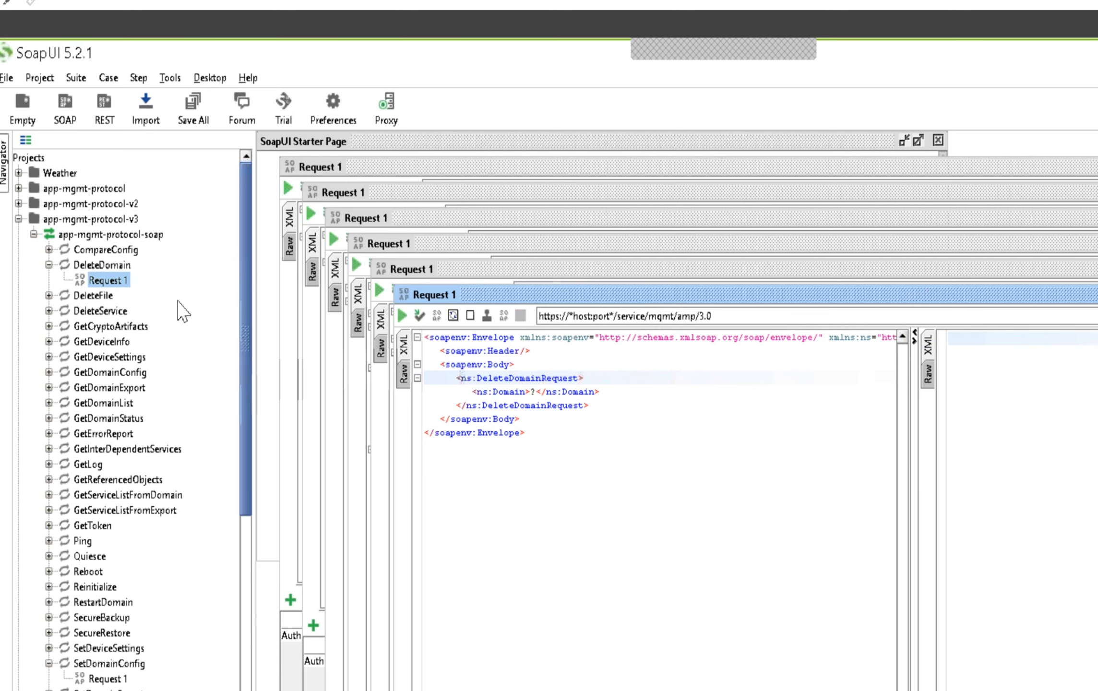
Clone DeleteDomain's Request 1 in app-mgmt-protocol-v3 under the name CreateDomain
{"action": "right_click", "coordinate": [101, 282]}
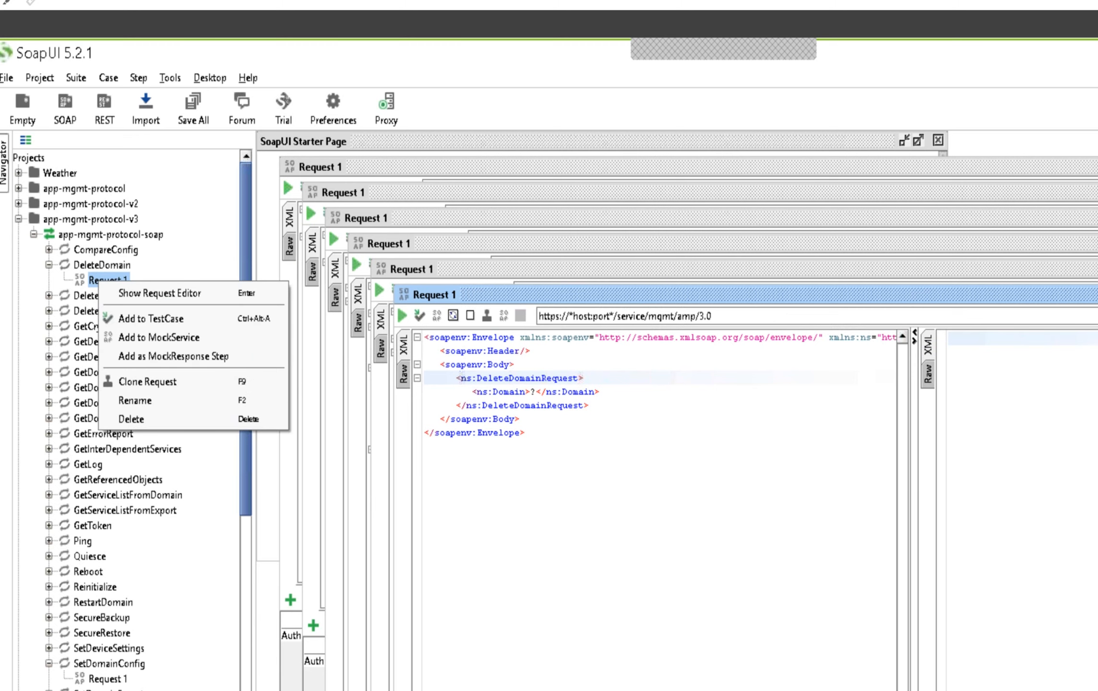
{"action": "left_click", "coordinate": [163, 384]}
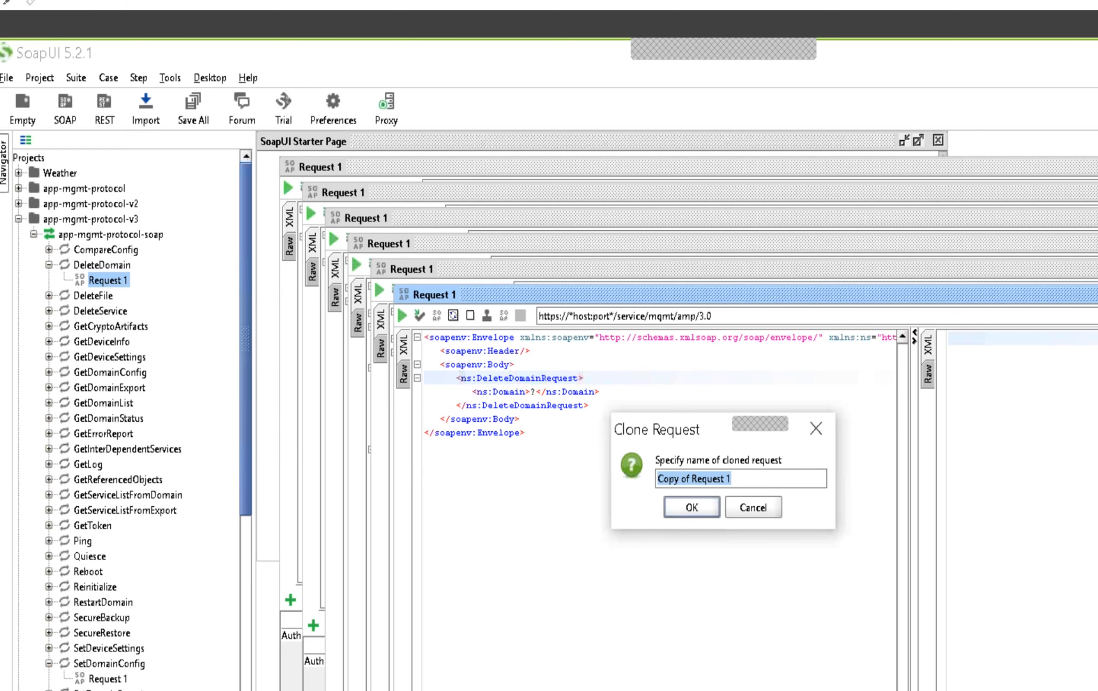
{"action": "left_click", "coordinate": [762, 479]}
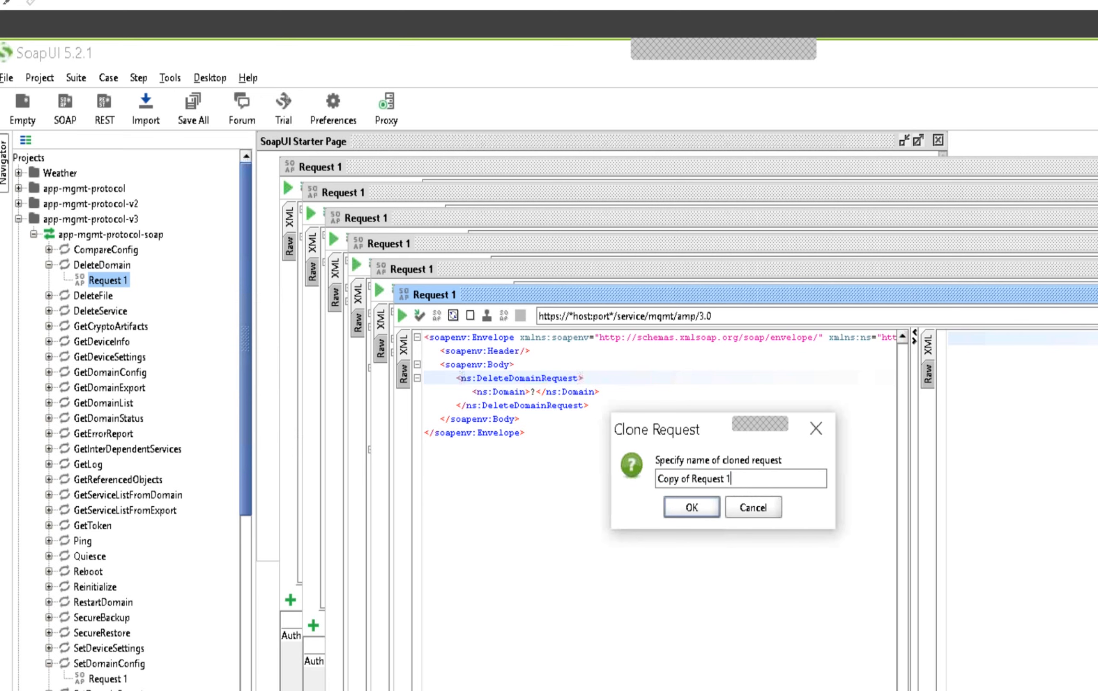
{"action": "key", "text": "BackSpace"}
{"action": "key", "text": "BackSpace"}
{"action": "key", "text": "BackSpace"}
{"action": "key", "text": "BackSpace"}
{"action": "key", "text": "BackSpace"}
{"action": "key", "text": "BackSpace"}
{"action": "key", "text": "BackSpace"}
{"action": "key", "text": "BackSpace"}
{"action": "key", "text": "BackSpace"}
{"action": "key", "text": "BackSpace"}
{"action": "key", "text": "BackSpace"}
{"action": "key", "text": "BackSpace"}
{"action": "key", "text": "BackSpace"}
{"action": "key", "text": "BackSpace"}
{"action": "key", "text": "BackSpace"}
{"action": "key", "text": "BackSpace"}
{"action": "key", "text": "BackSpace"}
{"action": "type", "text": "CreateDomain"}
{"action": "left_click", "coordinate": [684, 509]}
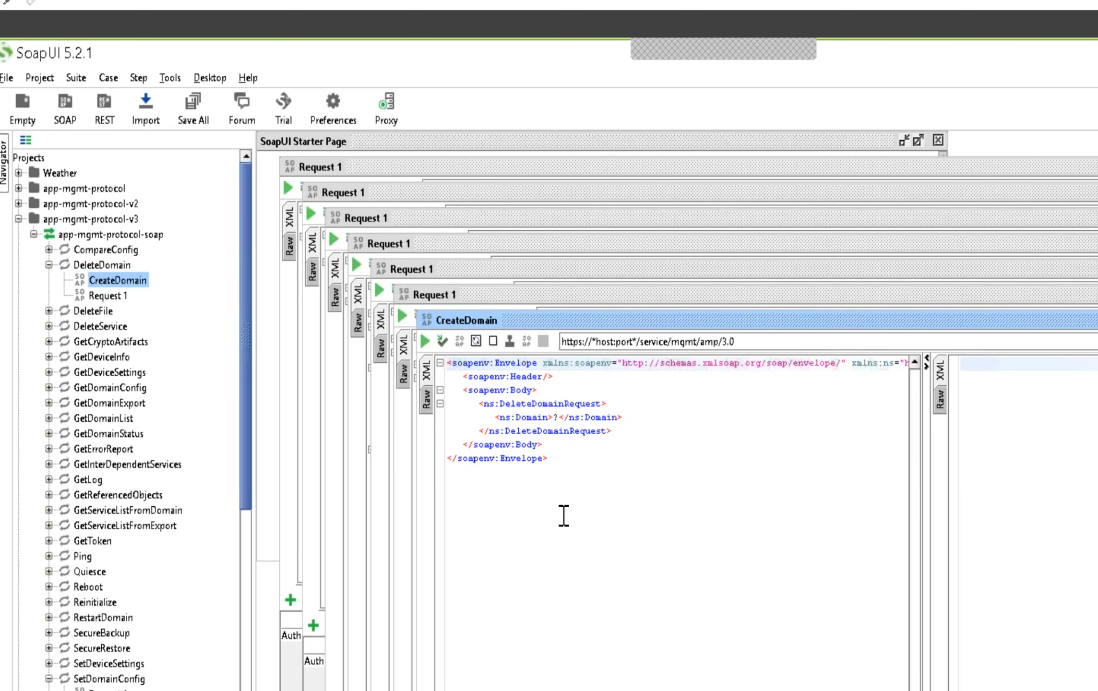
Rename the opening and closing DeleteDomainRequest tags to CreateDomainRequest in the CreateDomain request
{"action": "left_click", "coordinate": [533, 406]}
{"action": "key", "text": "BackSpace"}
{"action": "key", "text": "BackSpace"}
{"action": "key", "text": "BackSpace"}
{"action": "key", "text": "BackSpace"}
{"action": "key", "text": "BackSpace"}
{"action": "key", "text": "BackSpace"}
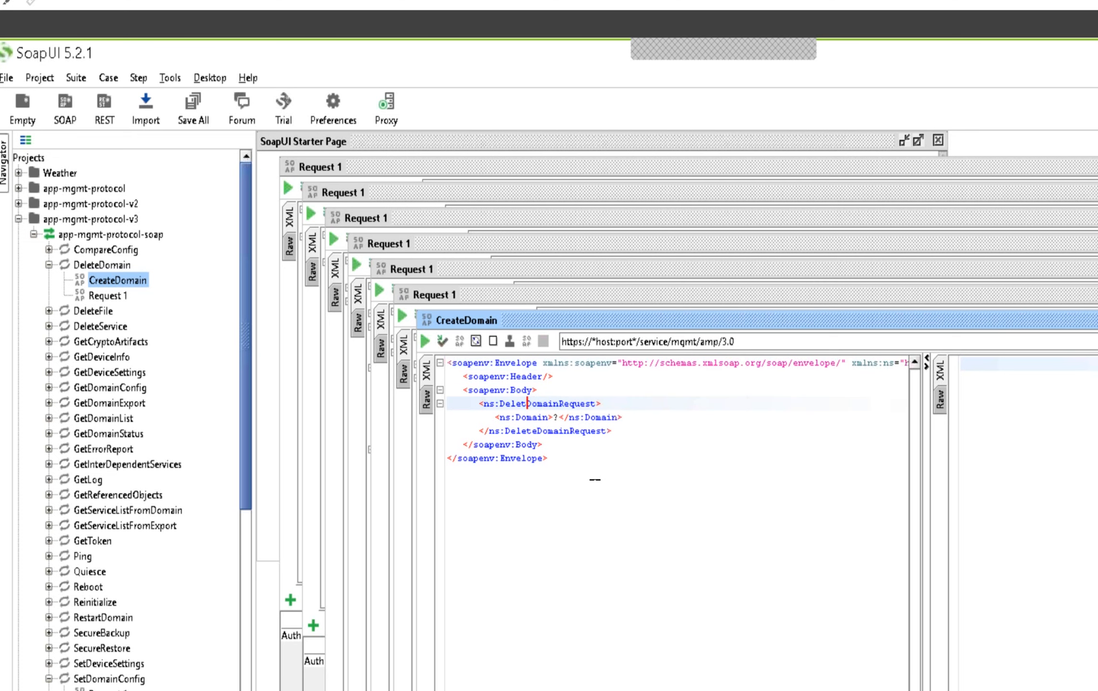
{"action": "type", "text": "Create"}
{"action": "left_click", "coordinate": [537, 431]}
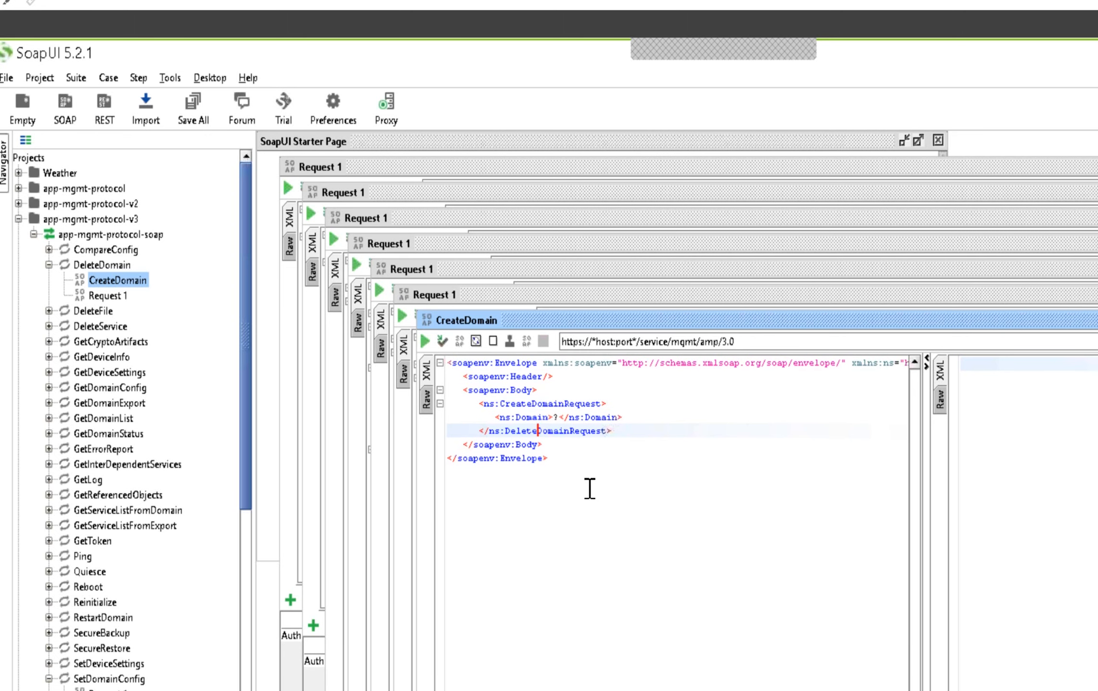
{"action": "key", "text": "BackSpace"}
{"action": "key", "text": "BackSpace"}
{"action": "key", "text": "BackSpace"}
{"action": "key", "text": "BackSpace"}
{"action": "key", "text": "BackSpace"}
{"action": "key", "text": "BackSpace"}
{"action": "type", "text": "Create"}
Replace the question-mark placeholder in the Domain element with the new domain's name
{"action": "left_click", "coordinate": [559, 418]}
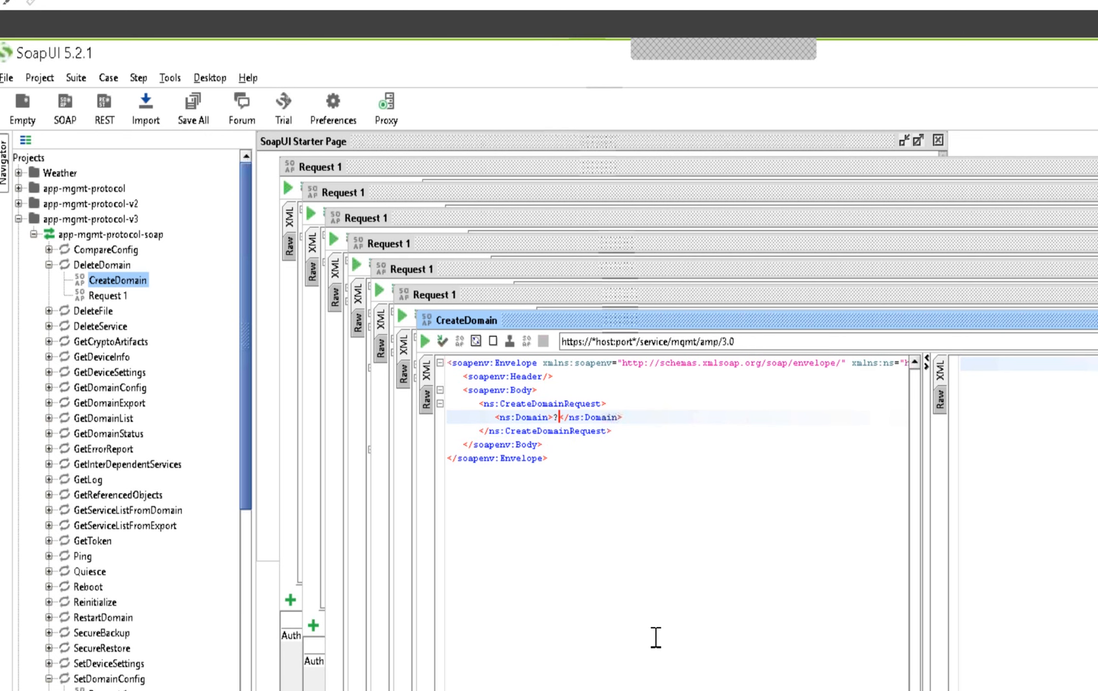
{"action": "key", "text": "BackSpace"}
{"action": "type", "text": "anoop"}
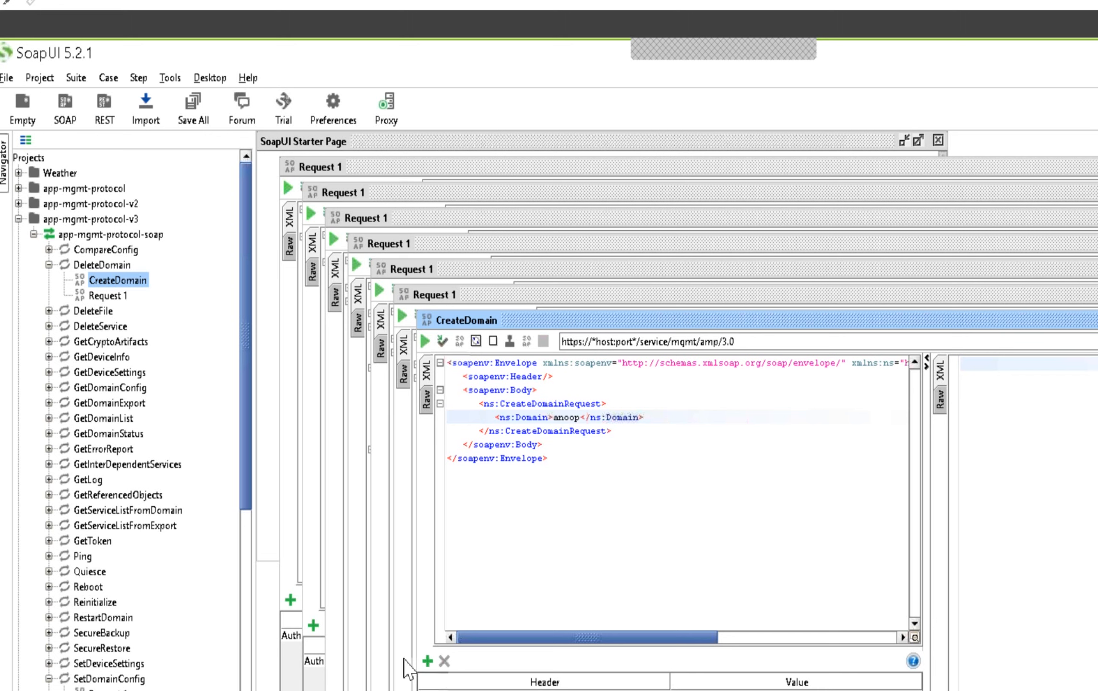
Add an HTTP header named Authorization to the CreateDomain request
{"action": "left_click", "coordinate": [427, 662]}
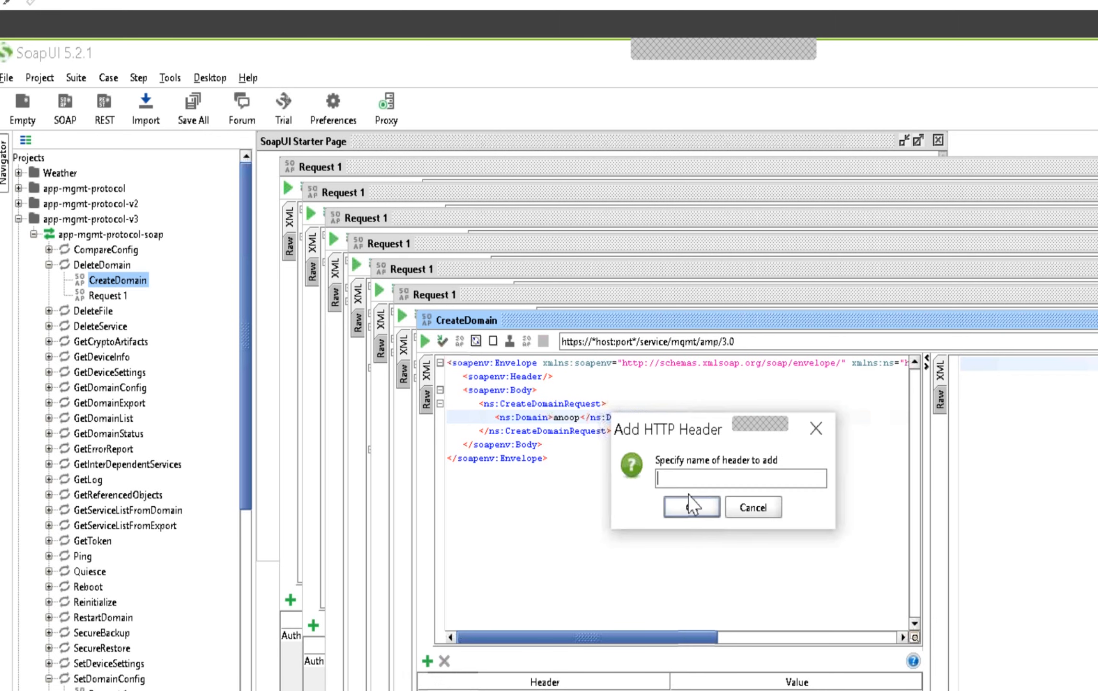
{"action": "type", "text": "Authorization"}
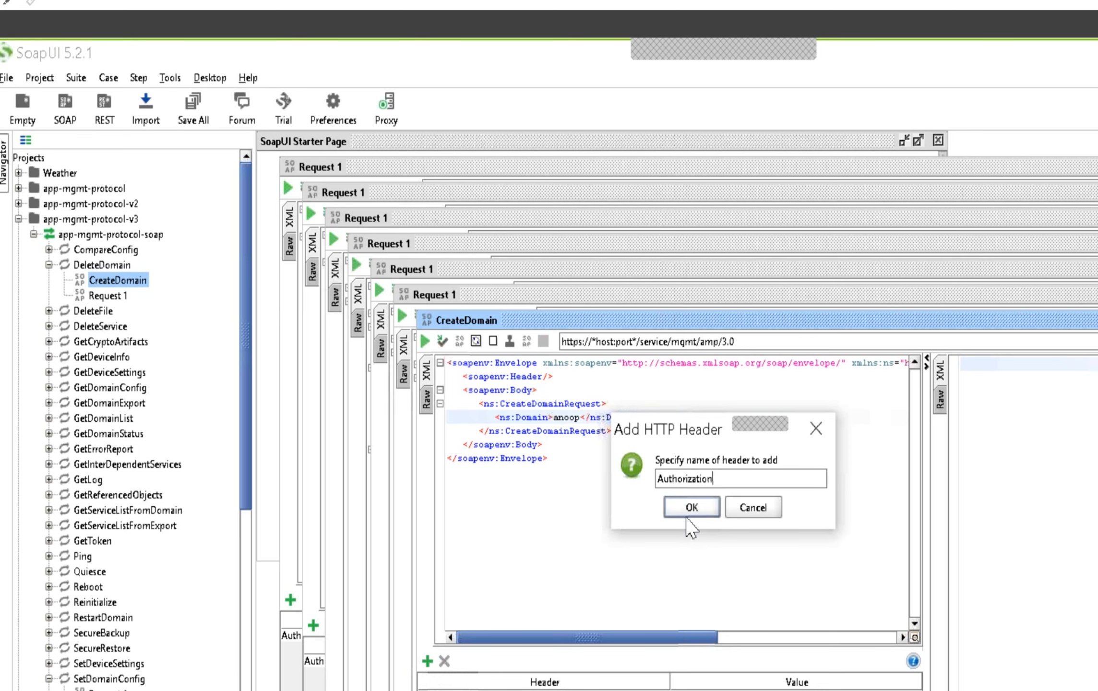
{"action": "left_click", "coordinate": [691, 509]}
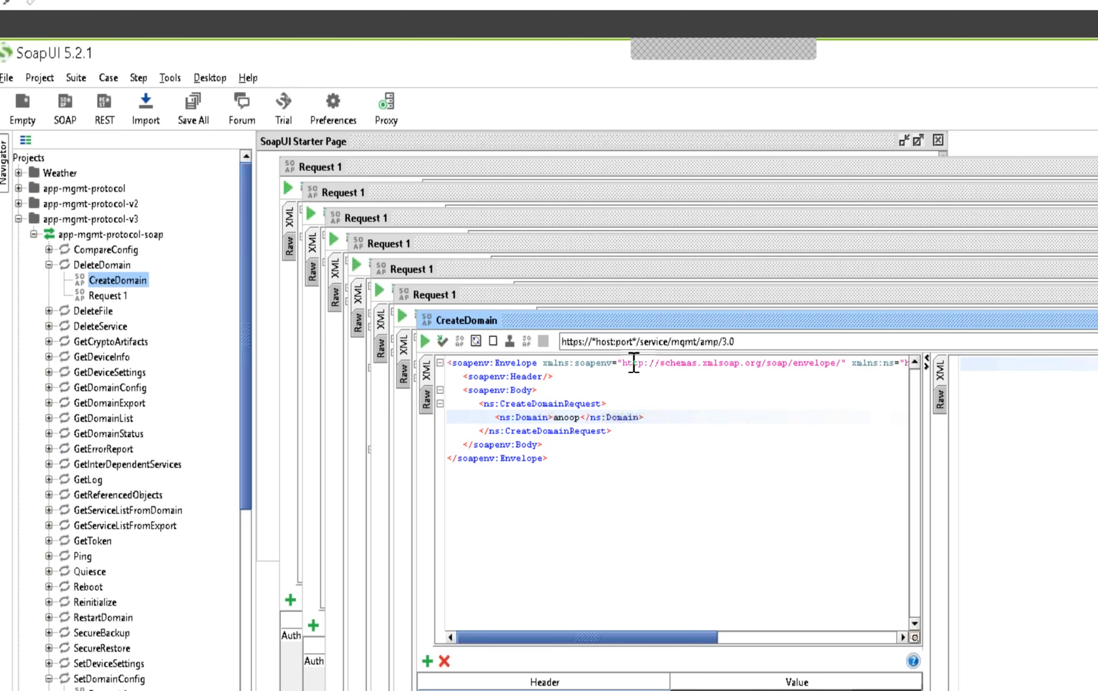
{"action": "left_click", "coordinate": [639, 342]}
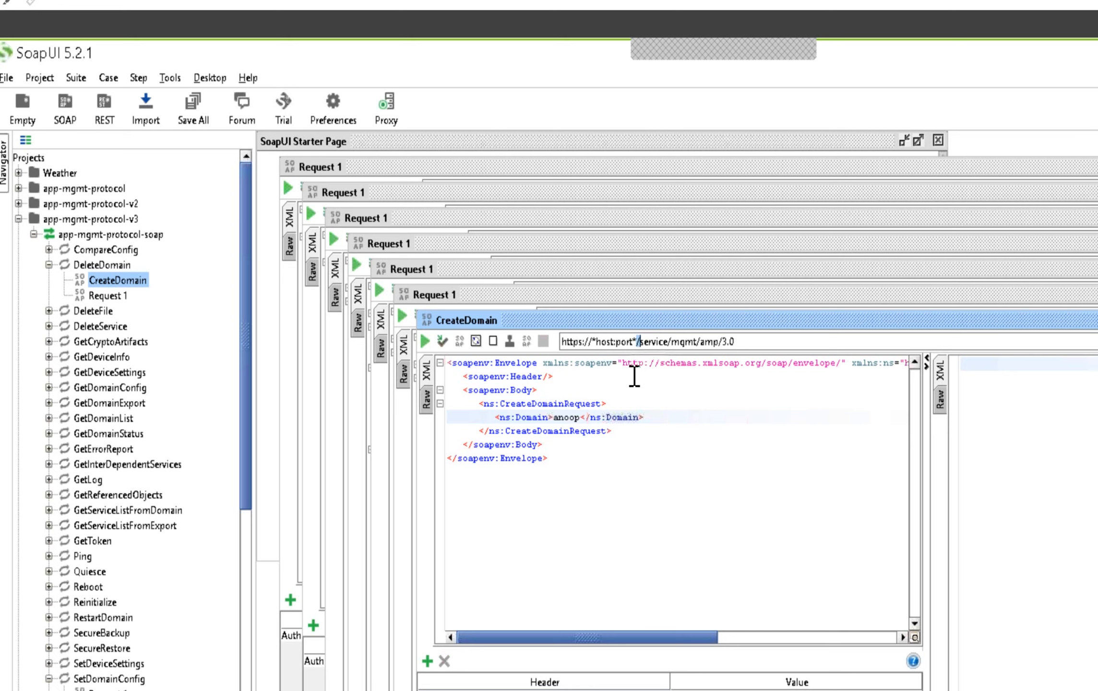
{"action": "left_click", "coordinate": [692, 342]}
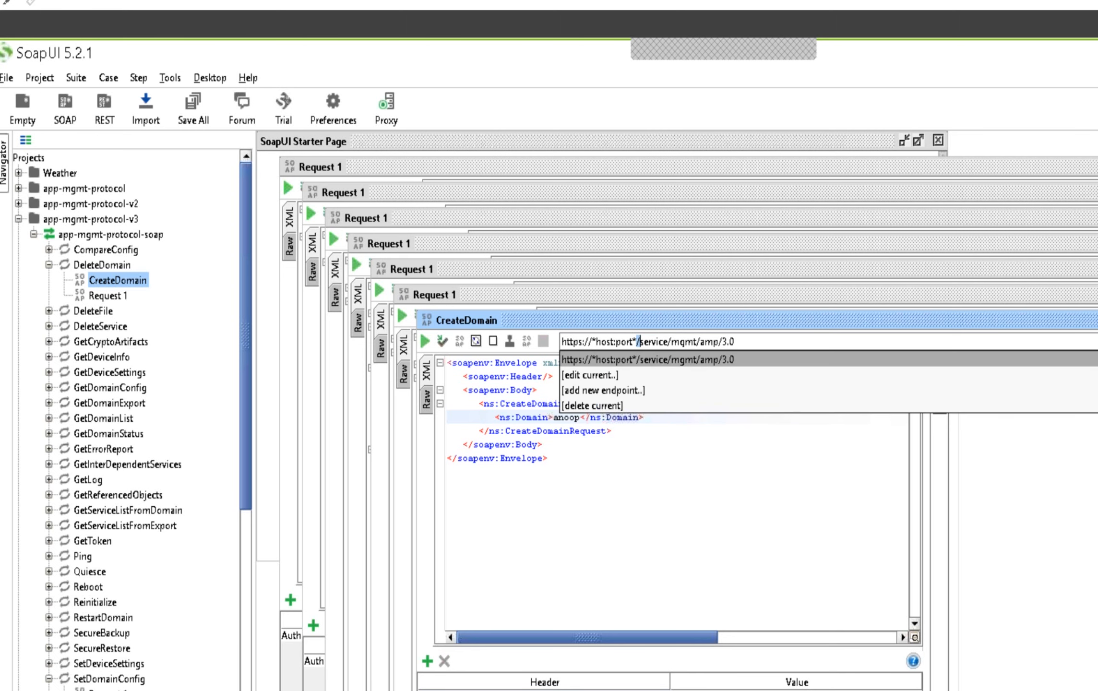
{"action": "left_click", "coordinate": [620, 390]}
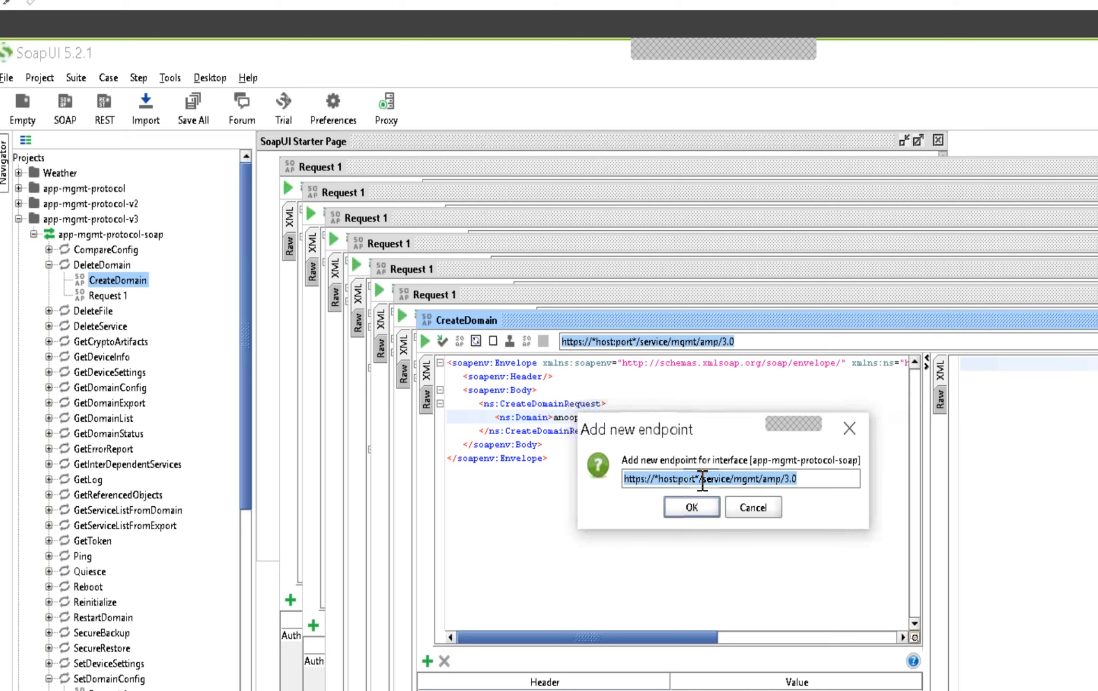
{"action": "left_click", "coordinate": [768, 511]}
Try to clear the *host:port* placeholder directly in the CreateDomain request's endpoint address
{"action": "left_click", "coordinate": [640, 345]}
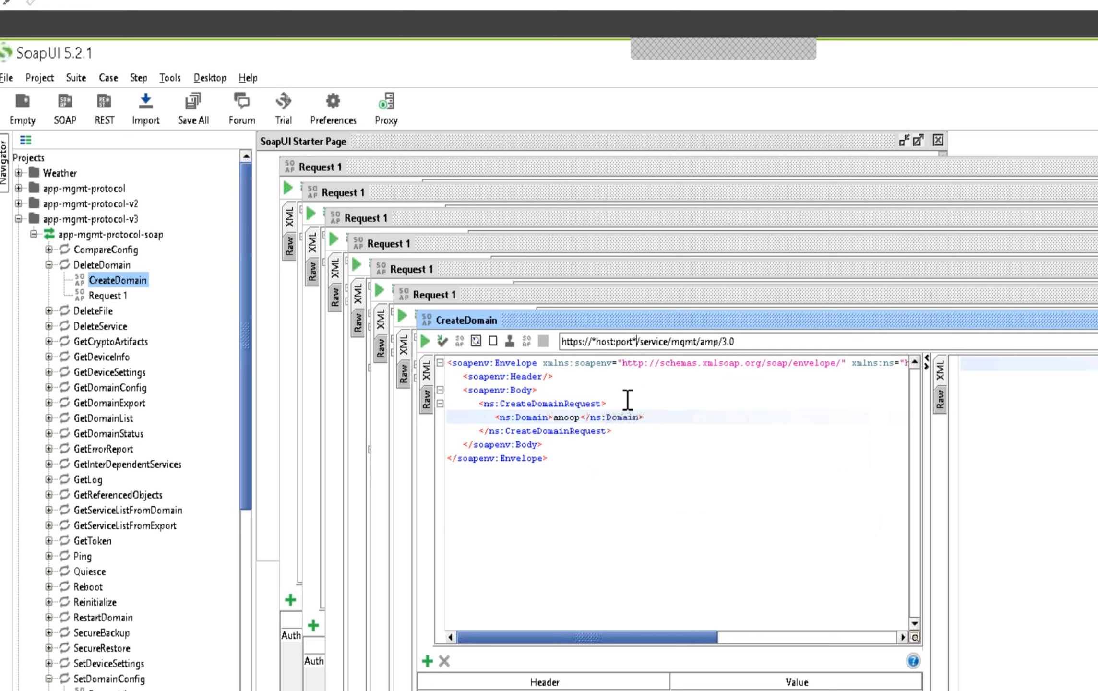
{"action": "key", "text": "BackSpace"}
{"action": "key", "text": "BackSpace"}
{"action": "key", "text": "BackSpace"}
{"action": "key", "text": "BackSpace"}
{"action": "key", "text": "BackSpace"}
{"action": "key", "text": "BackSpace"}
{"action": "key", "text": "BackSpace"}
{"action": "key", "text": "BackSpace"}
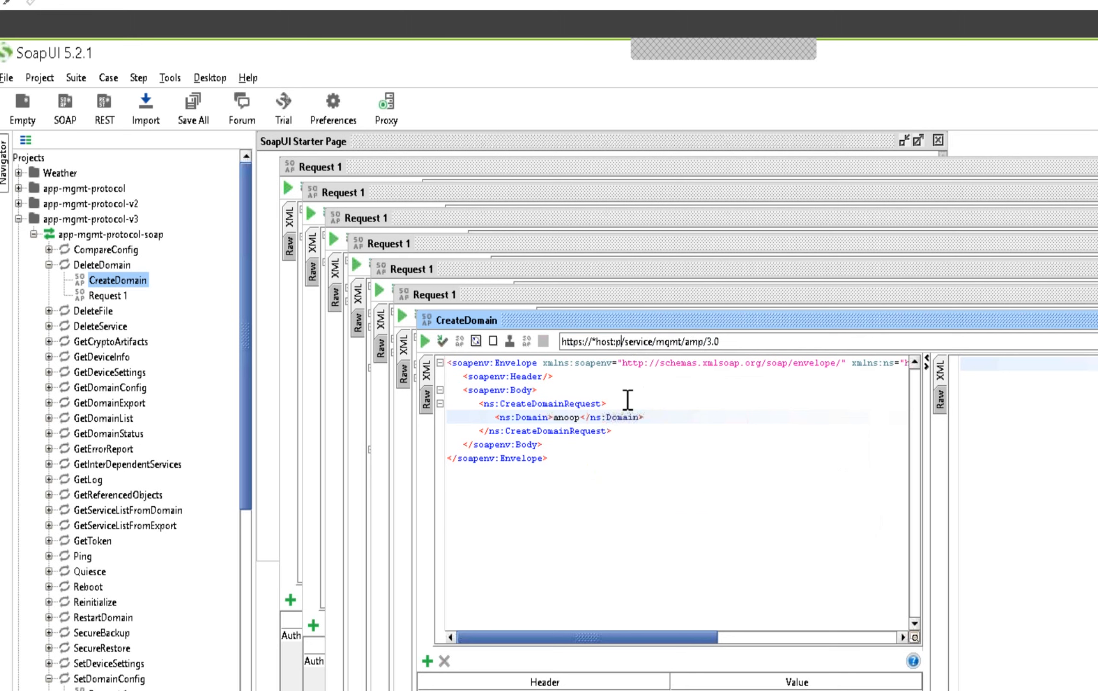
{"action": "key", "text": "BackSpace"}
{"action": "key", "text": "BackSpace"}
{"action": "key", "text": "BackSpace"}
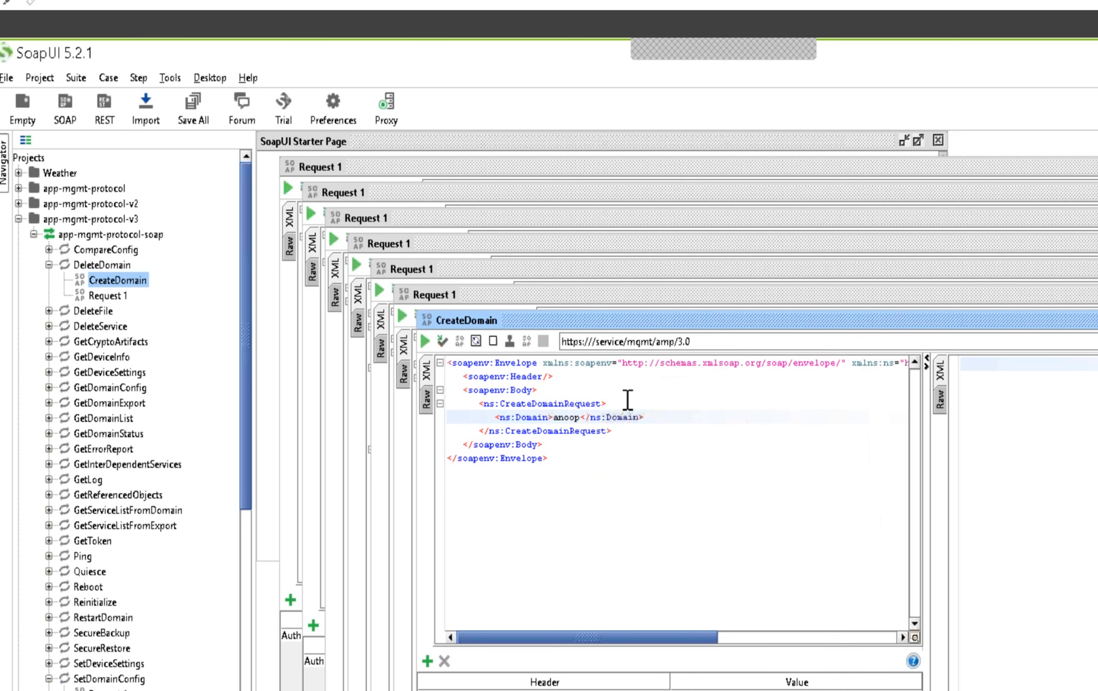
{"action": "left_click", "coordinate": [1095, 342]}
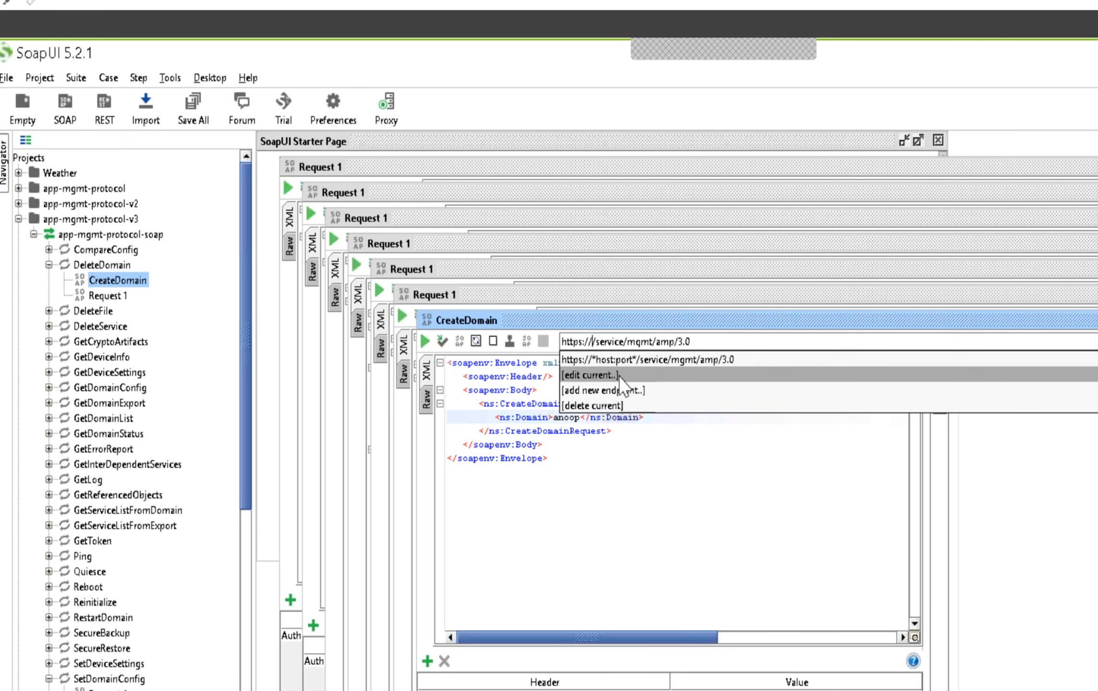
{"action": "left_click", "coordinate": [664, 363]}
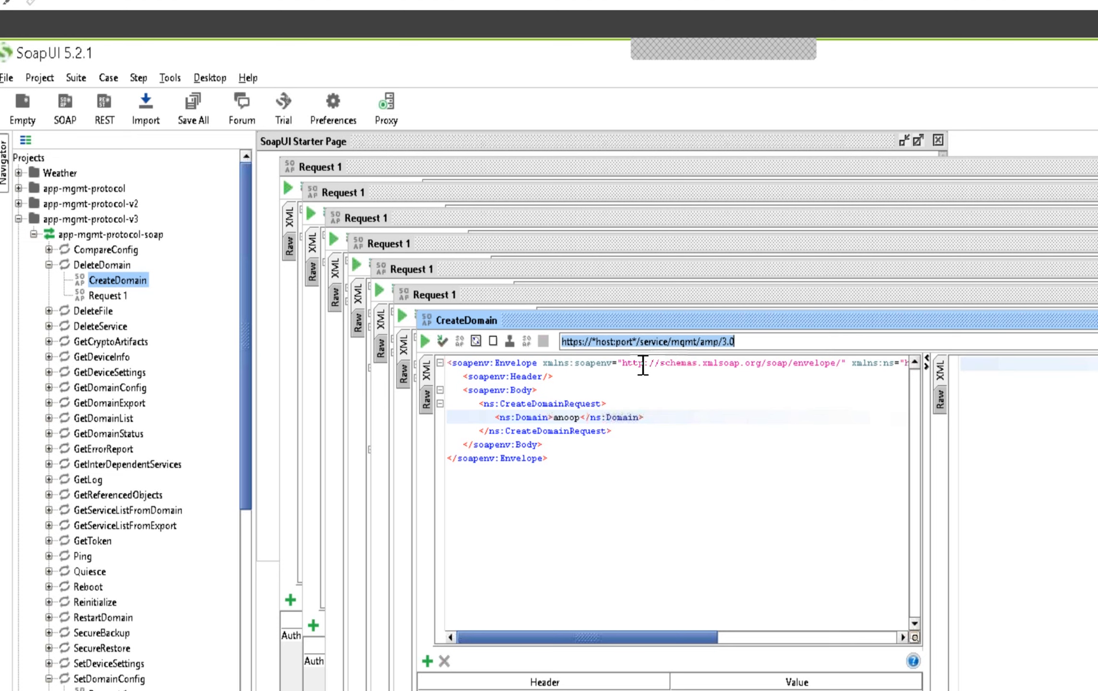
{"action": "left_click", "coordinate": [635, 341]}
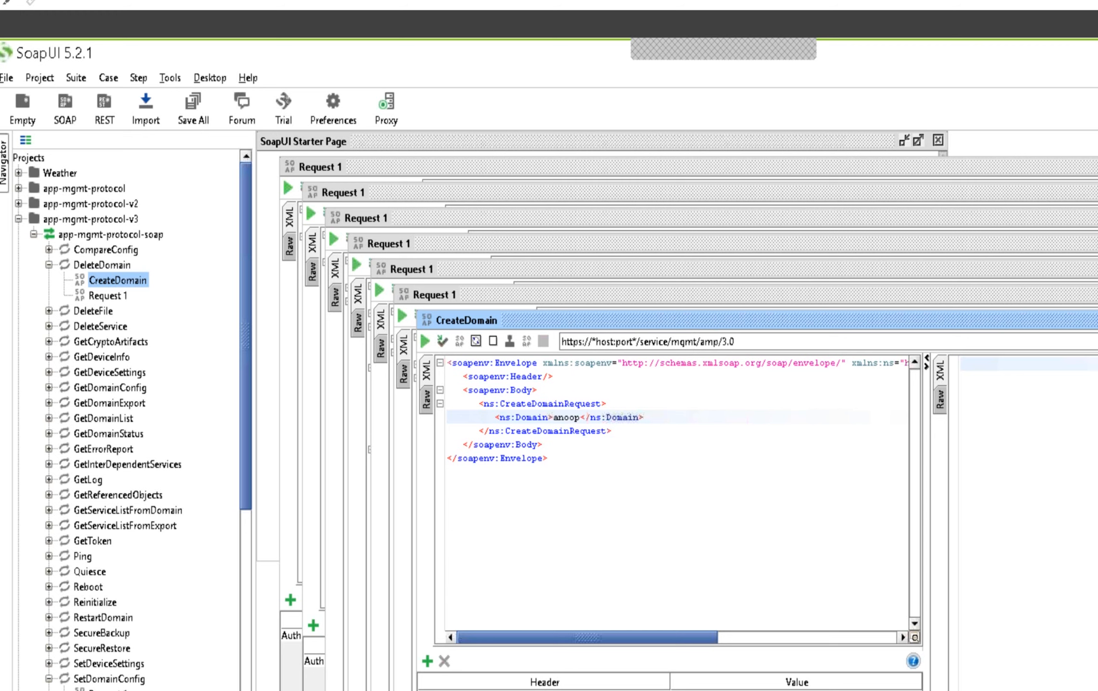
{"action": "left_click", "coordinate": [1096, 341]}
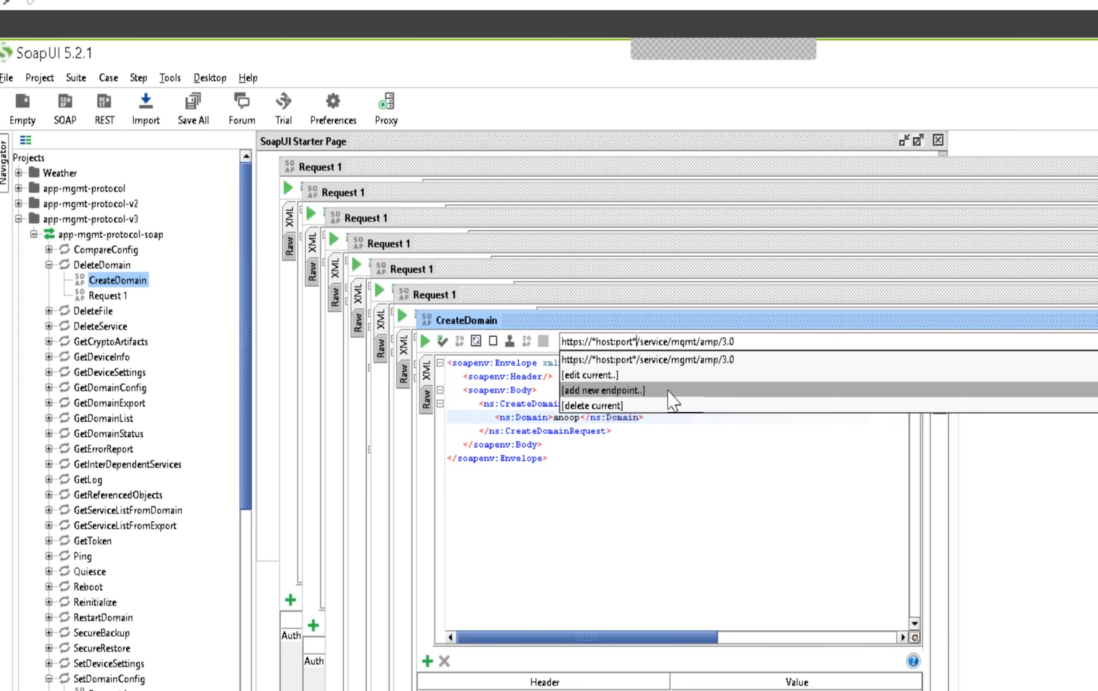
{"action": "left_click", "coordinate": [726, 394]}
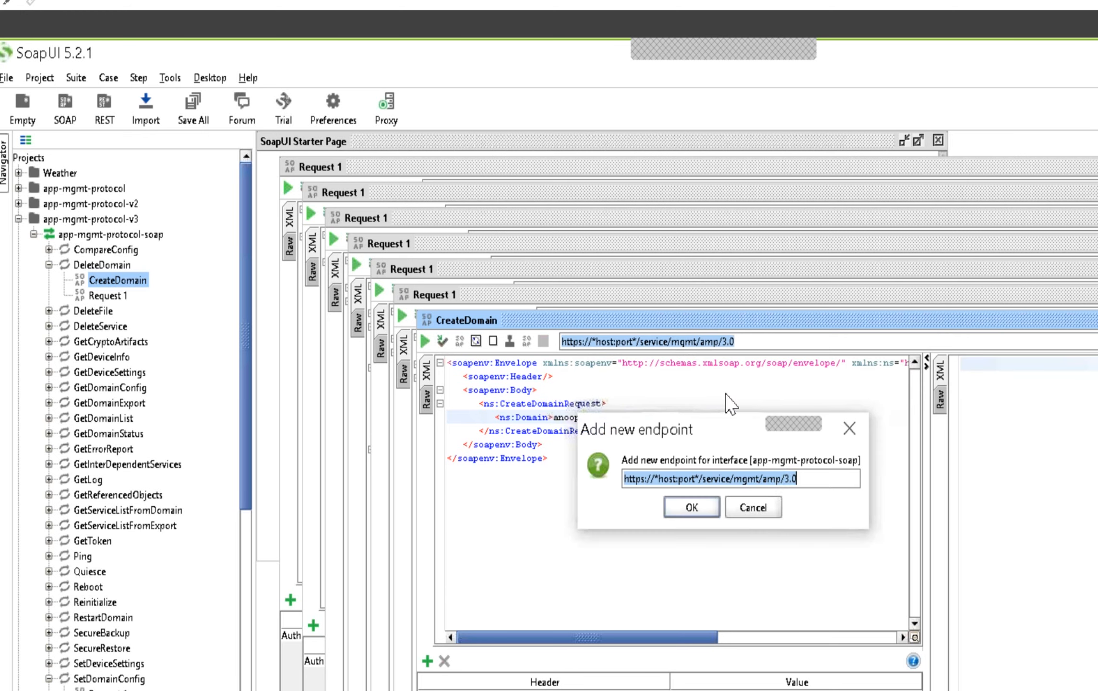
{"action": "left_click", "coordinate": [691, 507]}
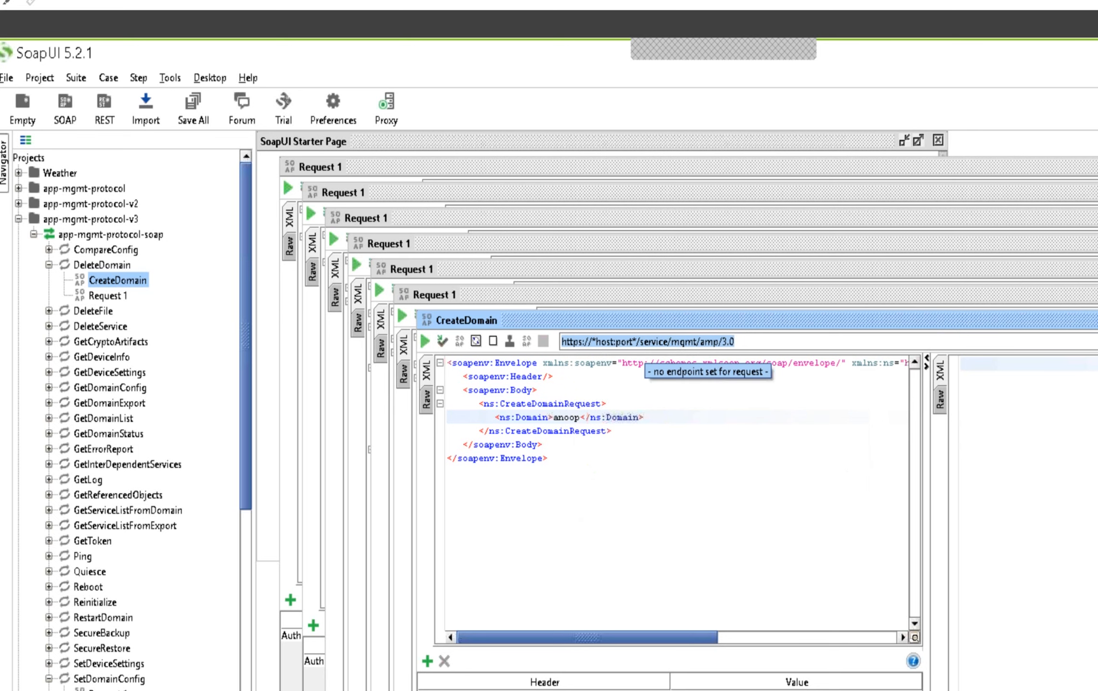
{"action": "left_click", "coordinate": [640, 341]}
{"action": "key", "text": "BackSpace"}
{"action": "key", "text": "BackSpace"}
{"action": "key", "text": "BackSpace"}
{"action": "key", "text": "BackSpace"}
{"action": "key", "text": "BackSpace"}
{"action": "key", "text": "BackSpace"}
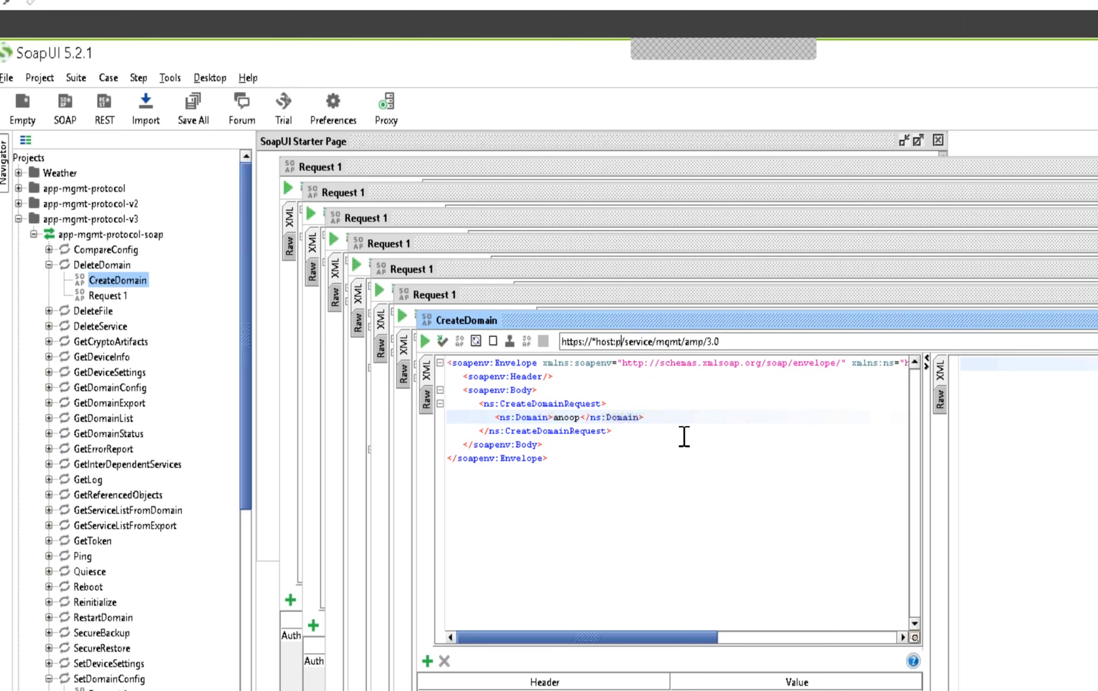
{"action": "key", "text": "BackSpace"}
{"action": "key", "text": "BackSpace"}
{"action": "key", "text": "BackSpace"}
{"action": "key", "text": "BackSpace"}
{"action": "key", "text": "BackSpace"}
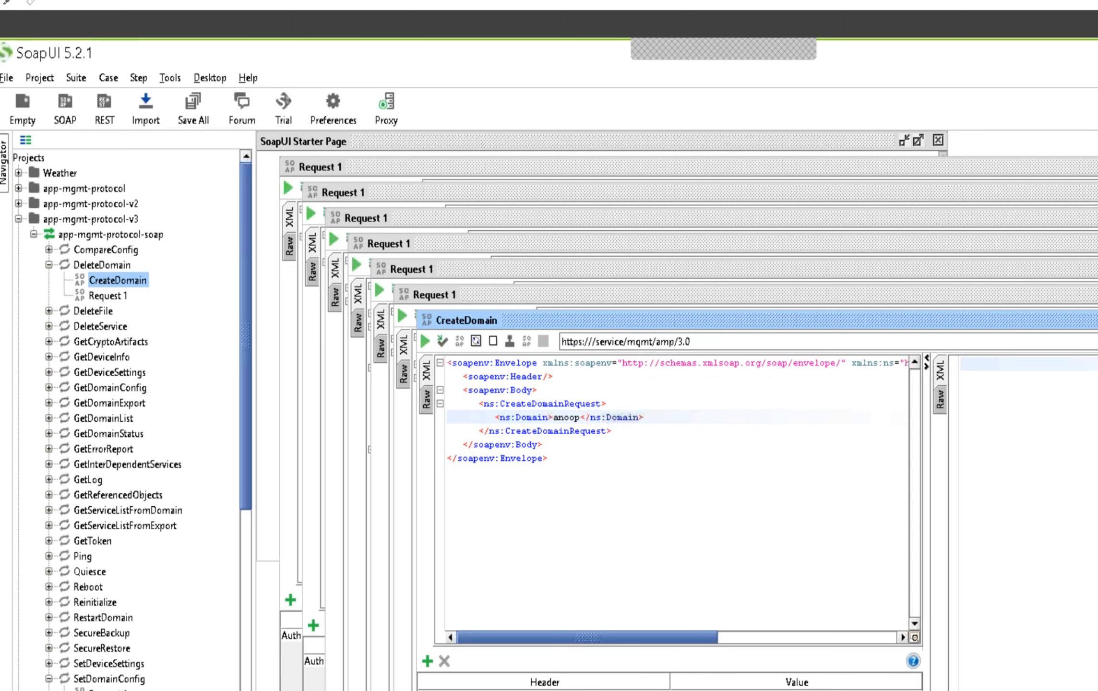
{"action": "left_click", "coordinate": [642, 392]}
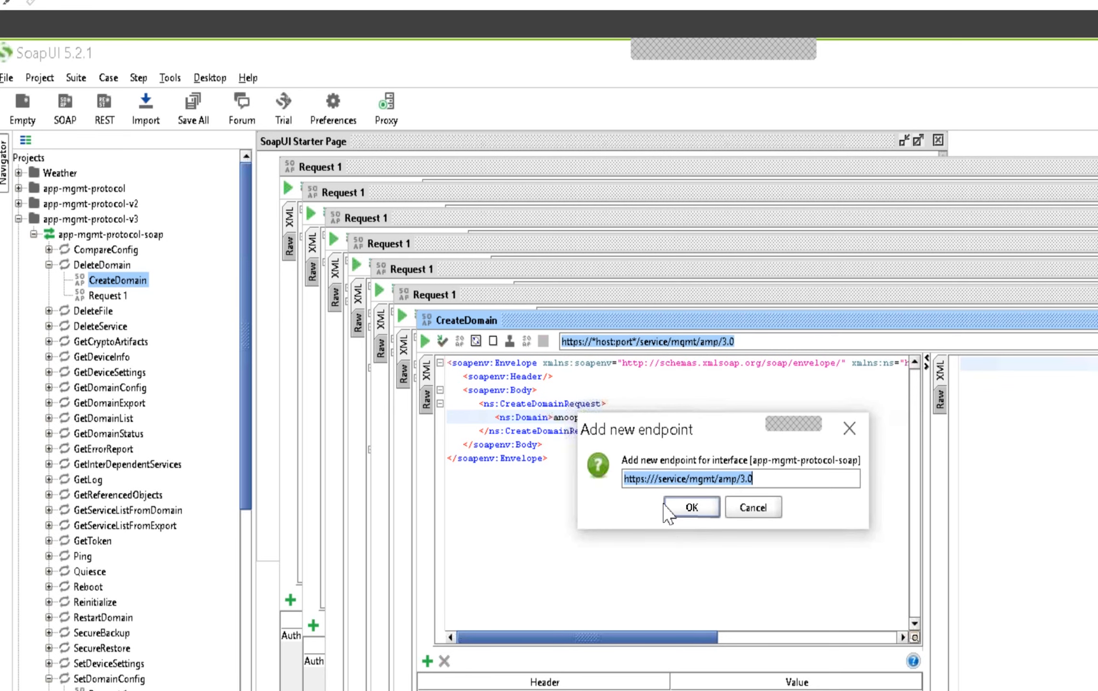
{"action": "left_click", "coordinate": [656, 479]}
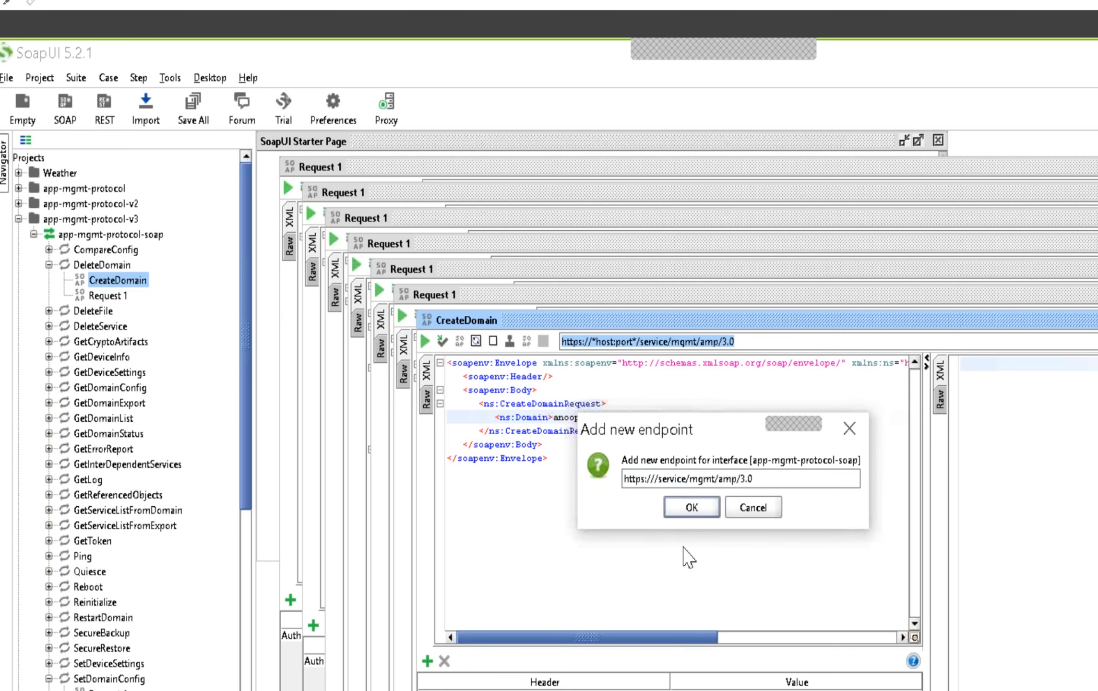
{"action": "type", "text": "1"}
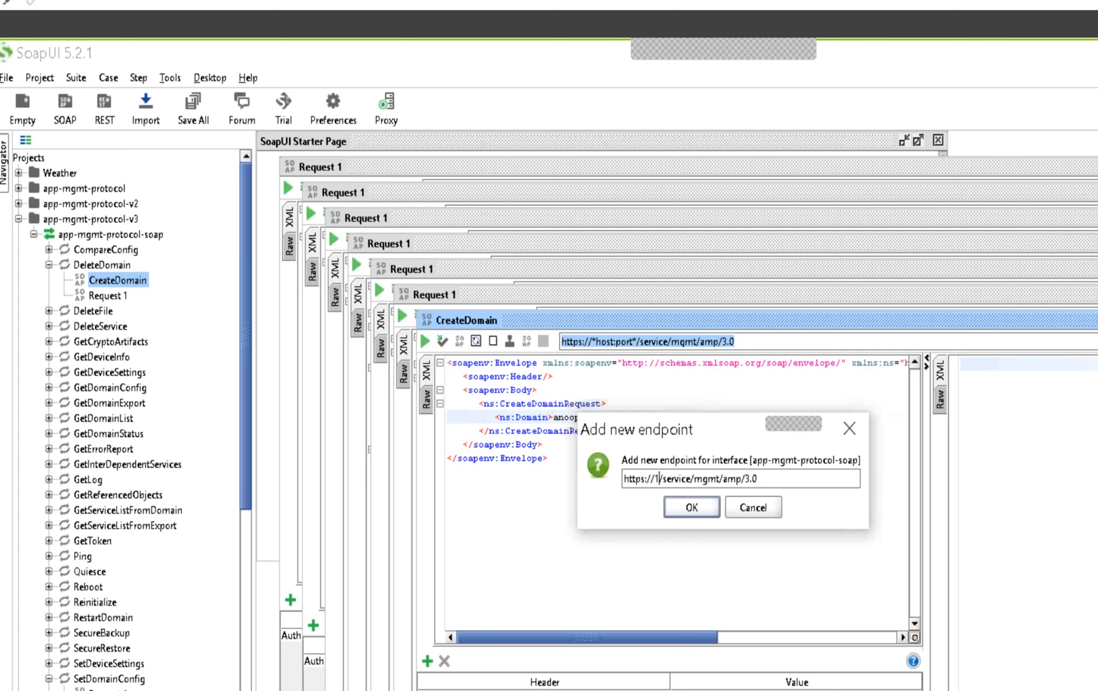
{"action": "type", "text": "92."}
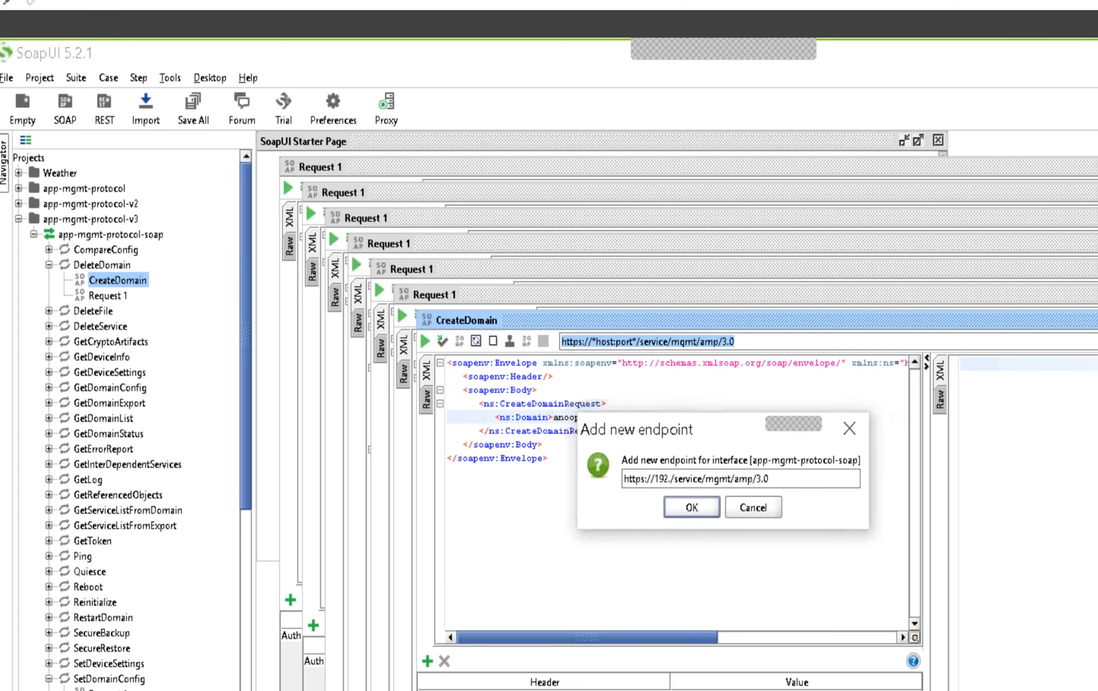
{"action": "type", "text": "16"}
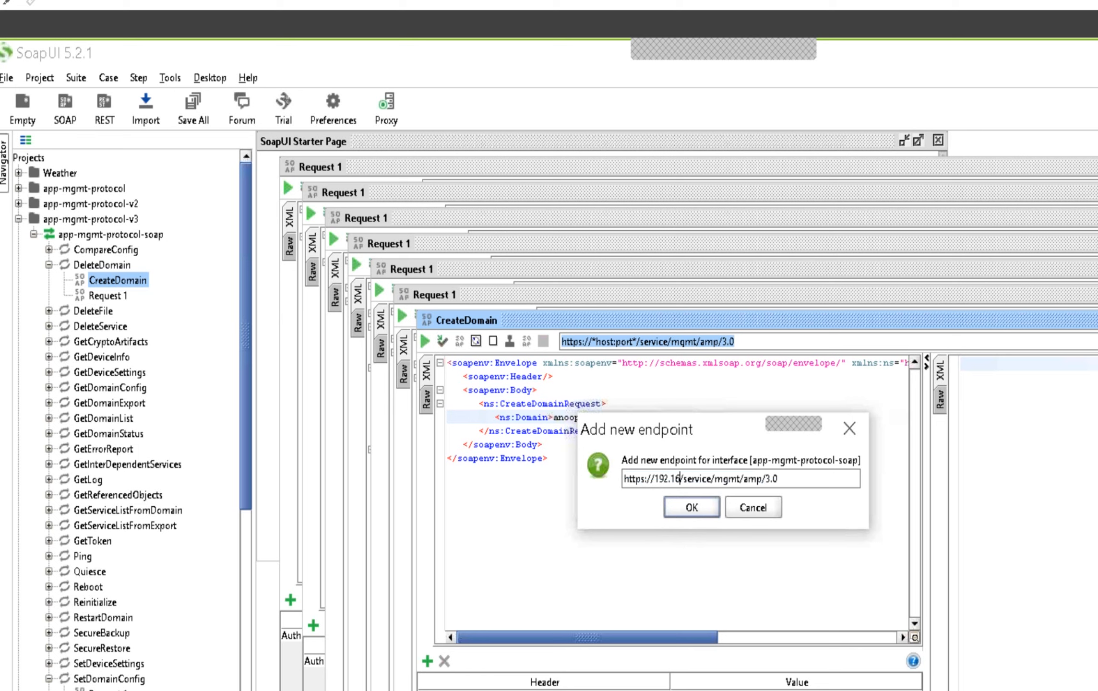
{"action": "type", "text": "8."}
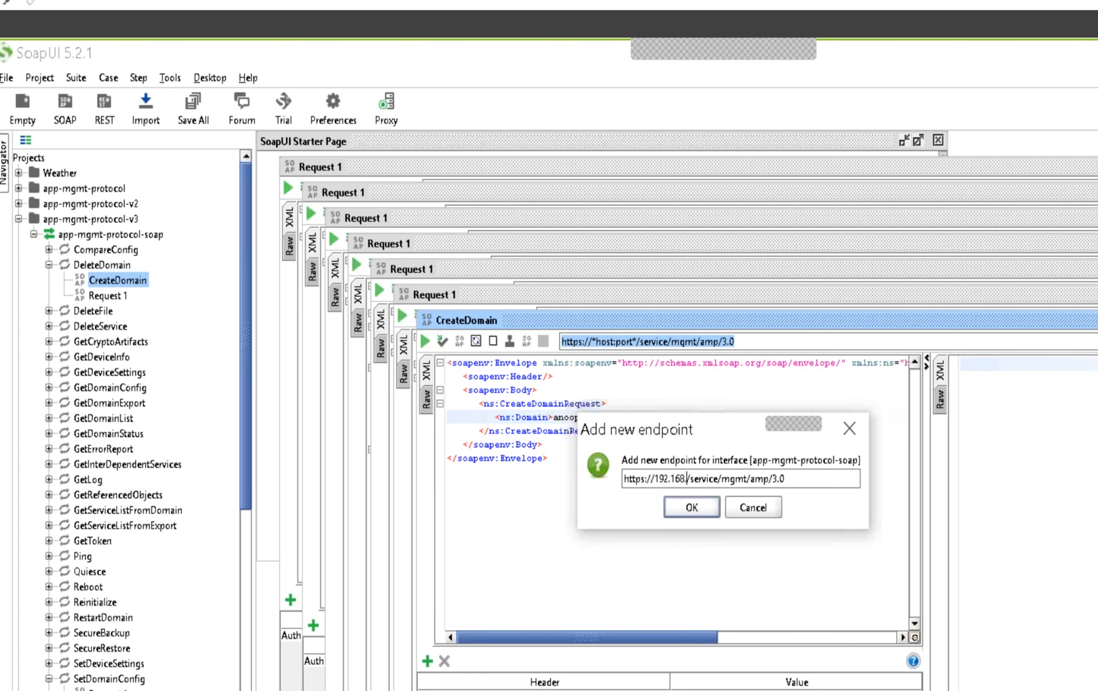
{"action": "type", "text": "2.1"}
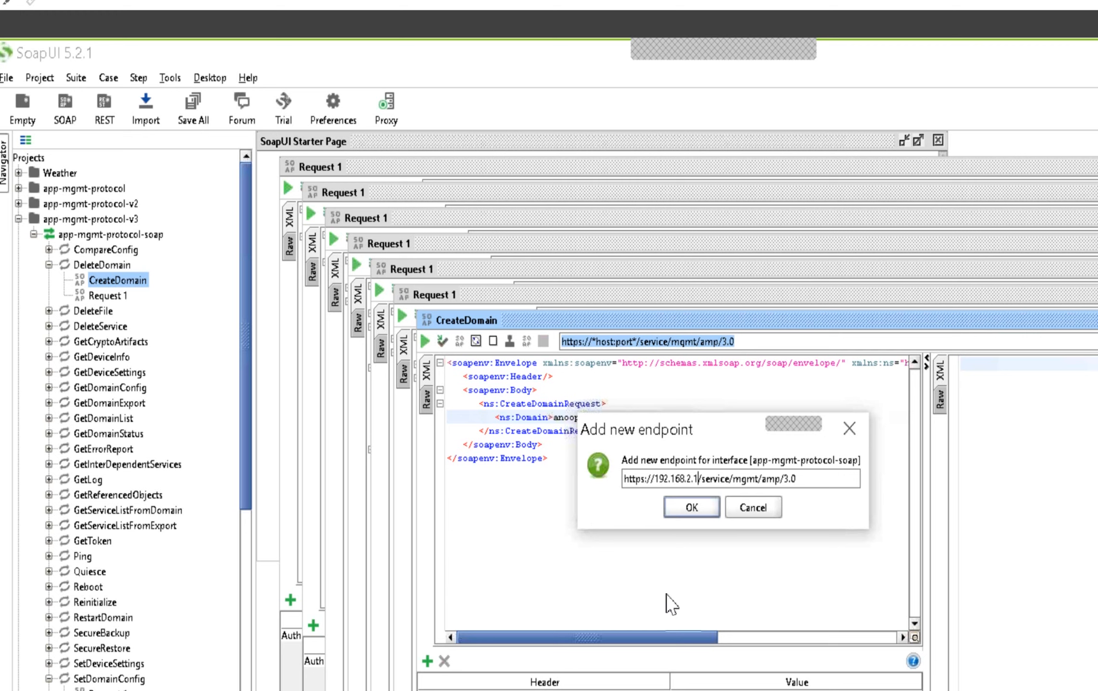
{"action": "type", "text": "51"}
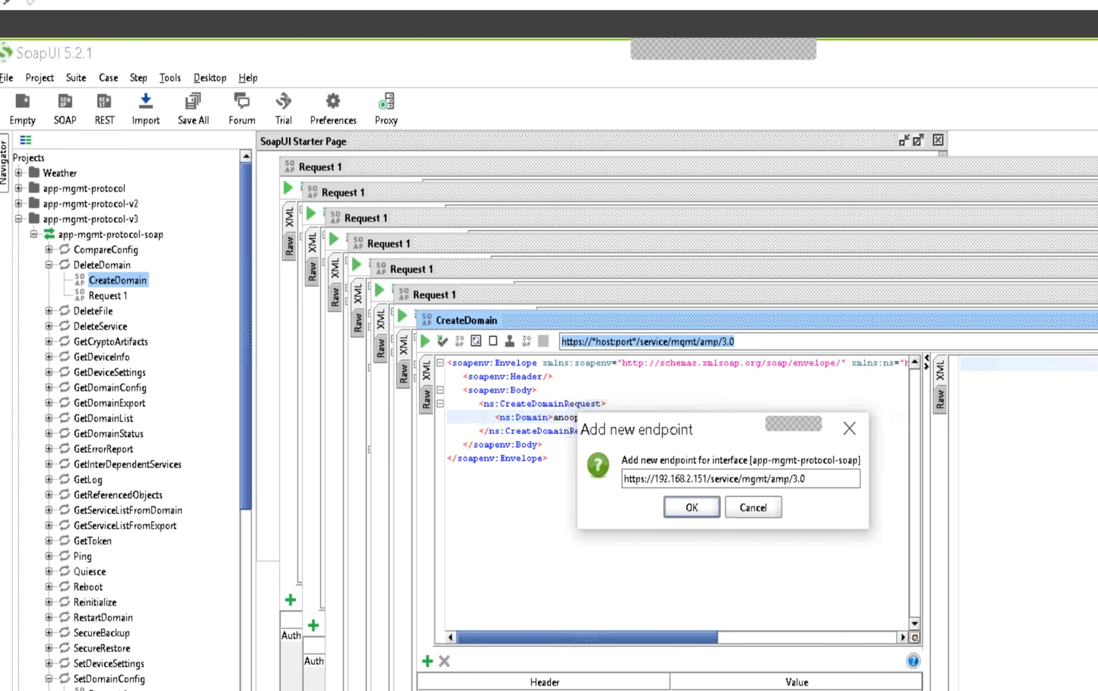
{"action": "type", "text": ":"}
{"action": "type", "text": "555"}
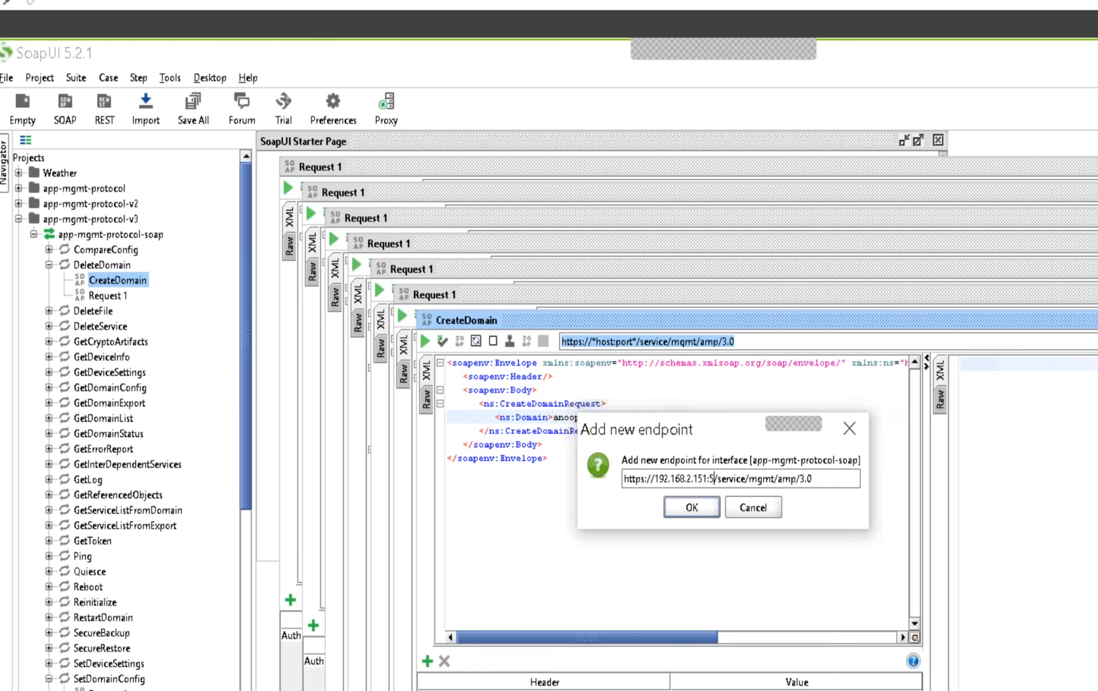
{"action": "type", "text": "0"}
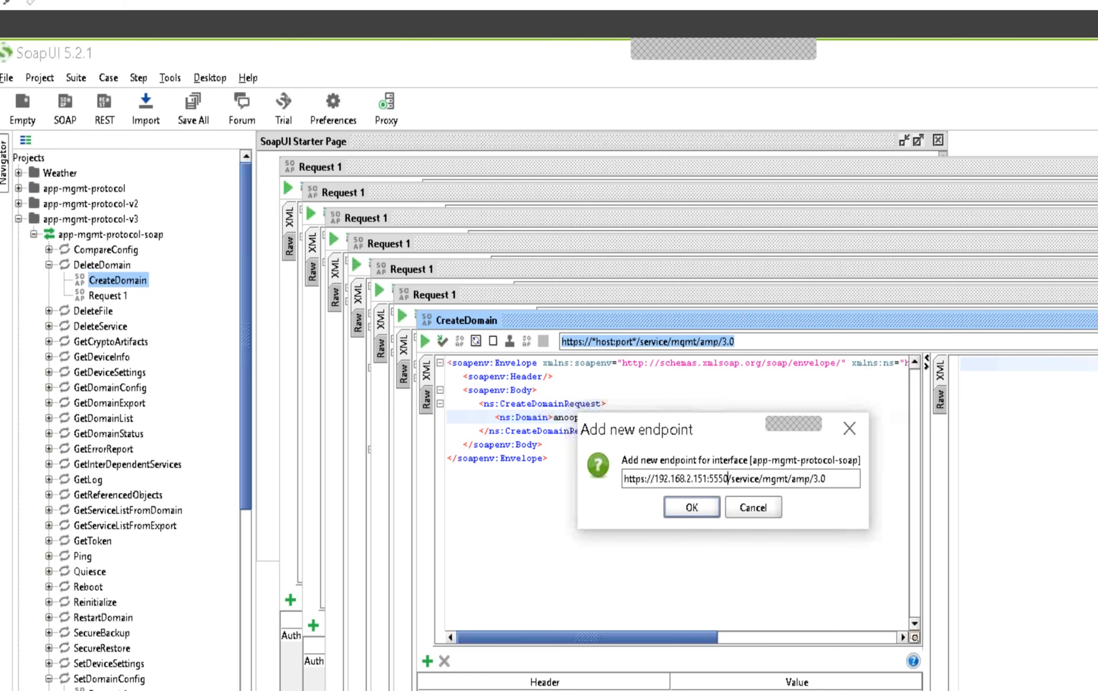
{"action": "left_click", "coordinate": [696, 507]}
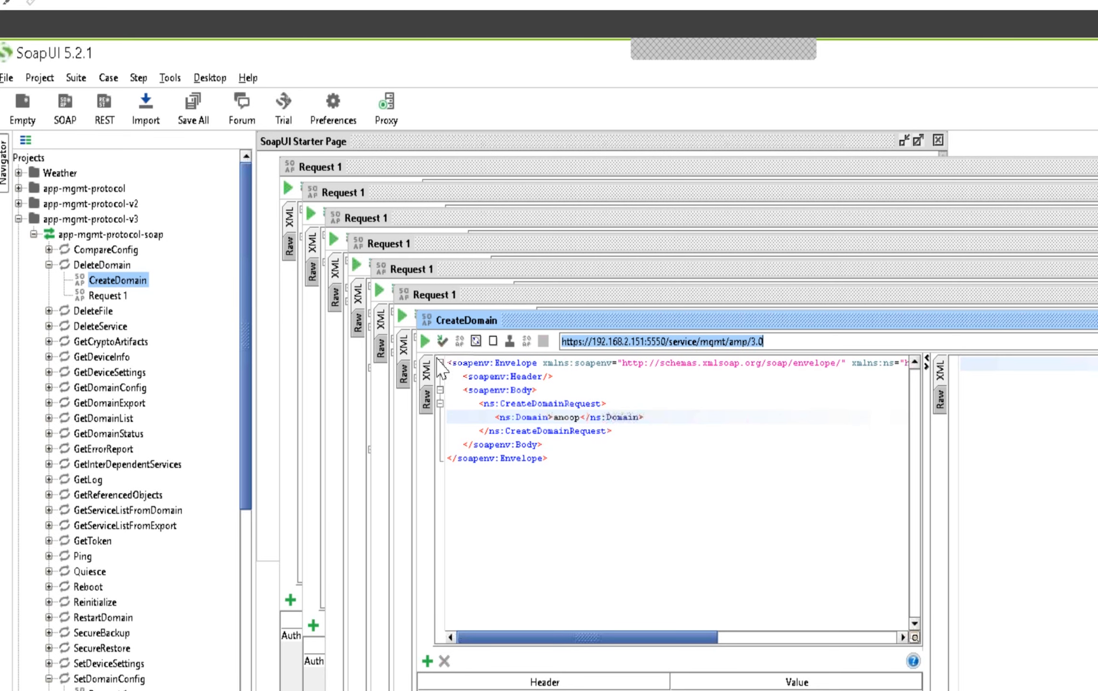
{"action": "left_click", "coordinate": [425, 342]}
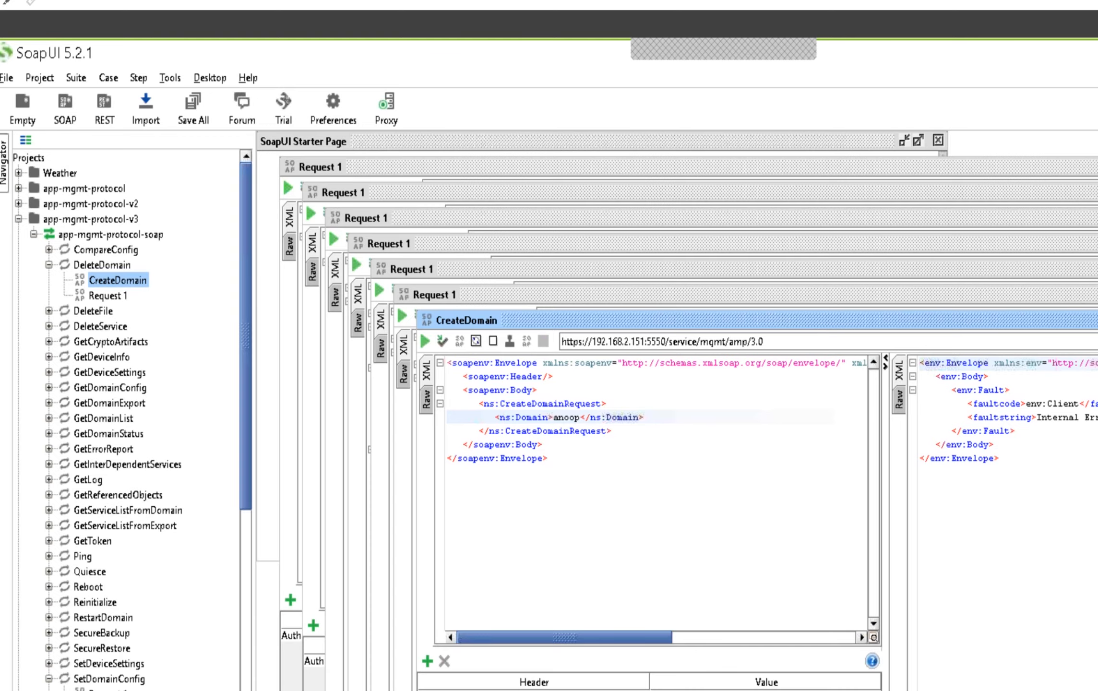
Switch to the Chrome browser and open the Google home page in a new tab
{"action": "key", "text": "alt+Tab"}
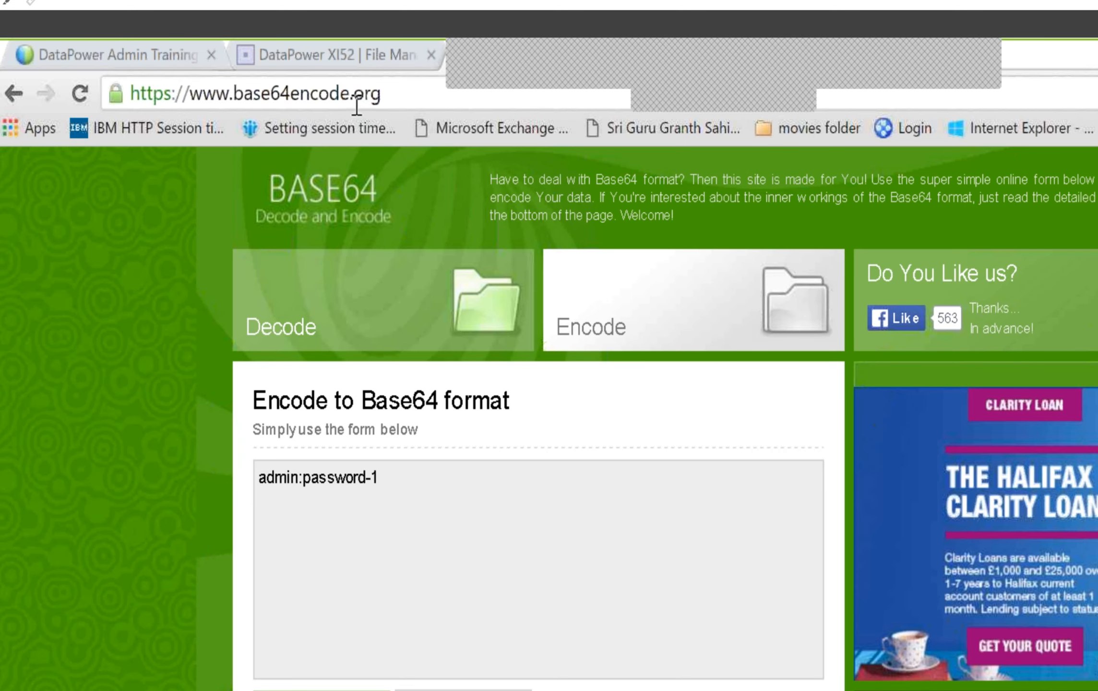
{"action": "left_click", "coordinate": [676, 79]}
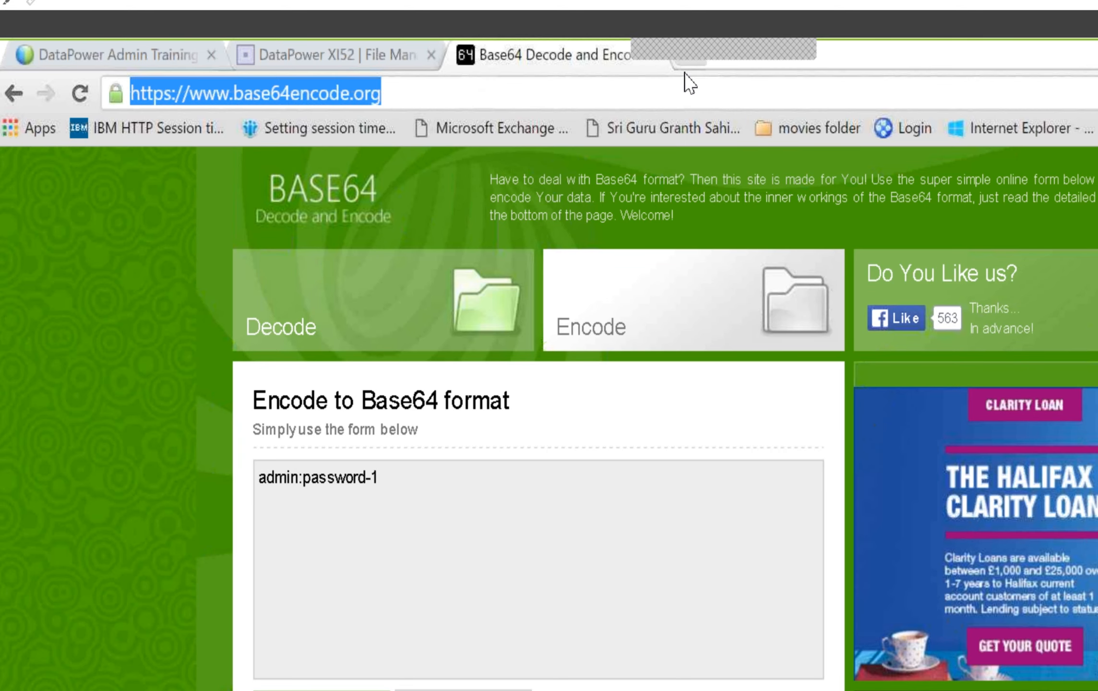
{"action": "left_click", "coordinate": [686, 58]}
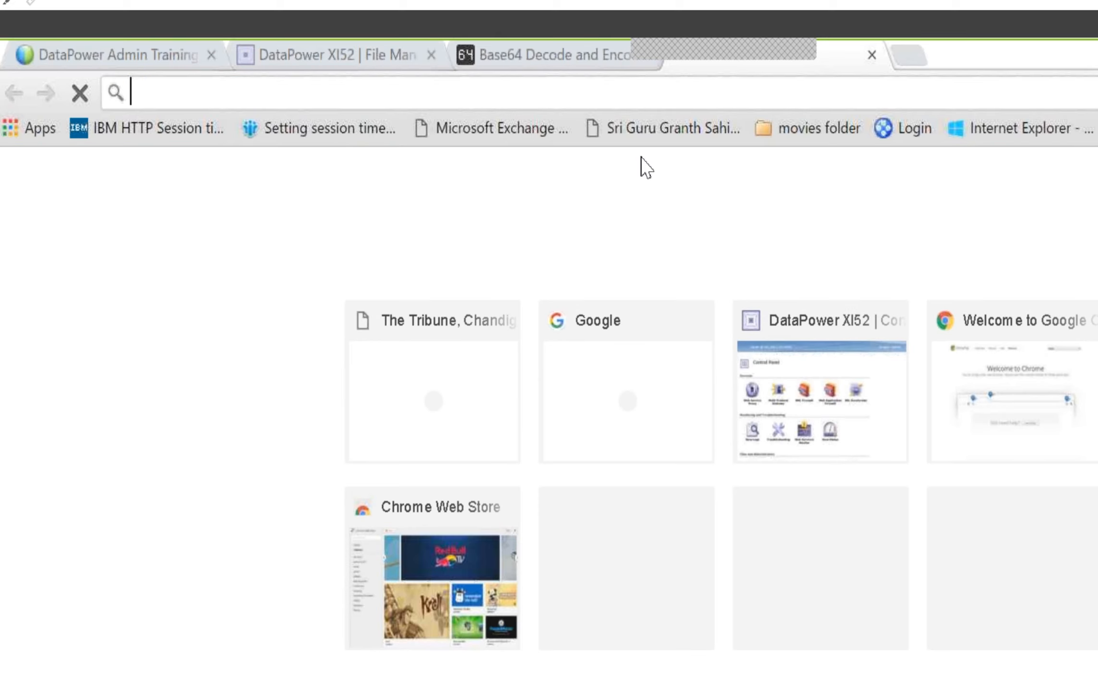
{"action": "type", "text": "www.google.ca"}
{"action": "key", "text": "Return"}
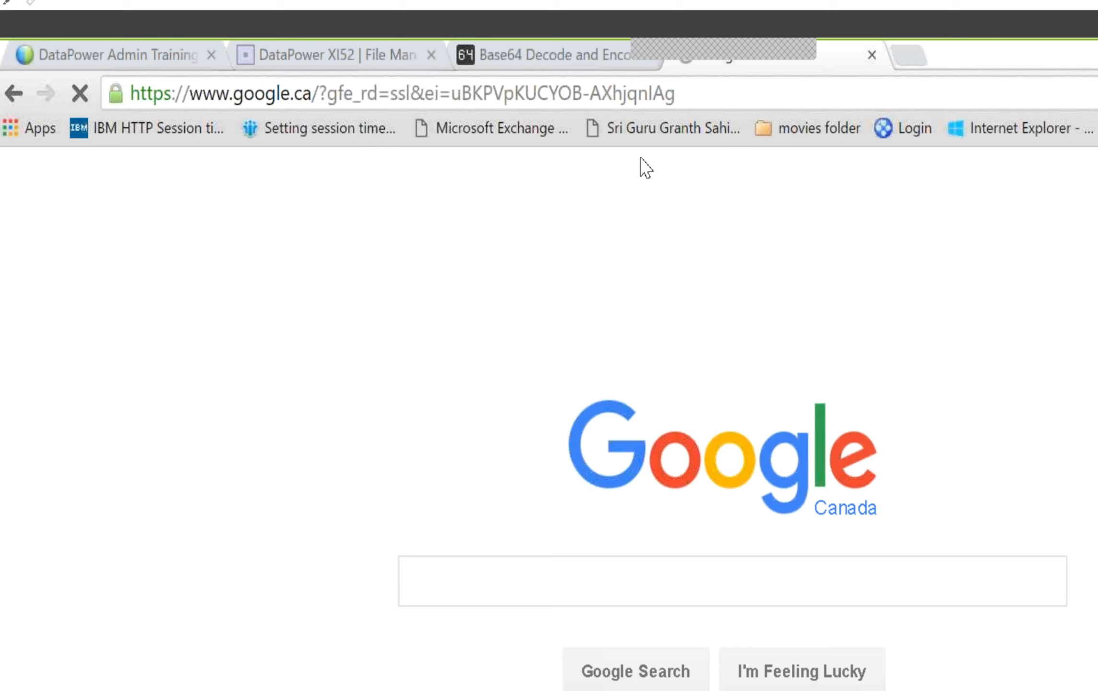
Search Google for "datapower xml management interface" and open the IBM Redbooks PDF redp4446.pdf
{"action": "type", "text": "dataower"}
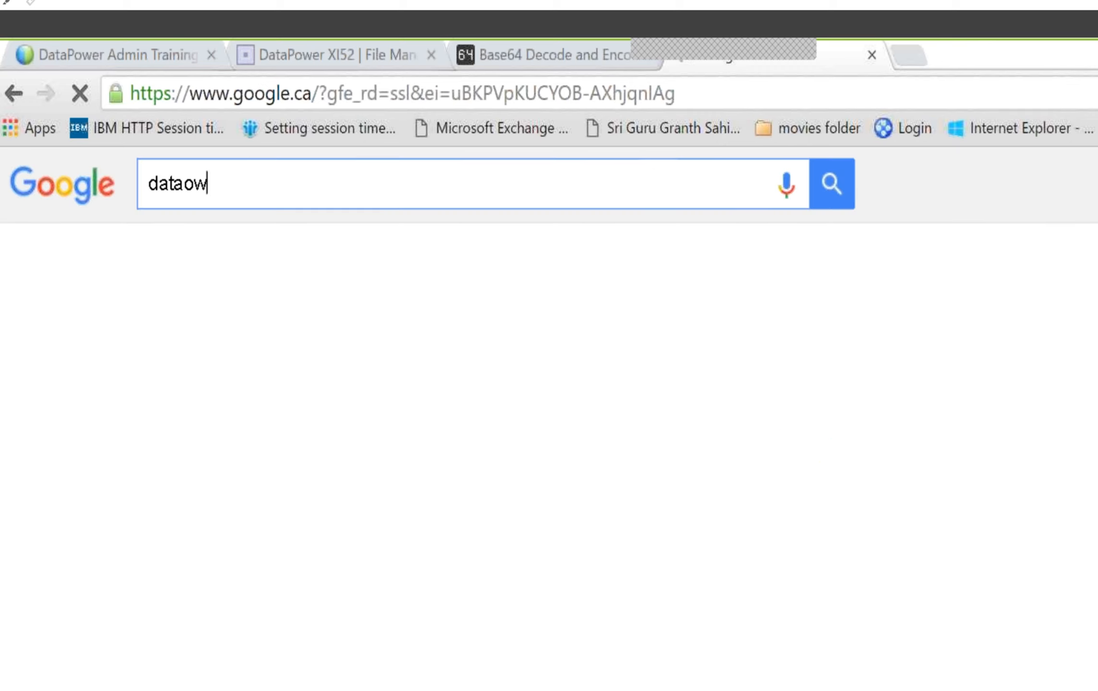
{"action": "key", "text": "BackSpace"}
{"action": "key", "text": "BackSpace"}
{"action": "key", "text": "BackSpace"}
{"action": "key", "text": "BackSpace"}
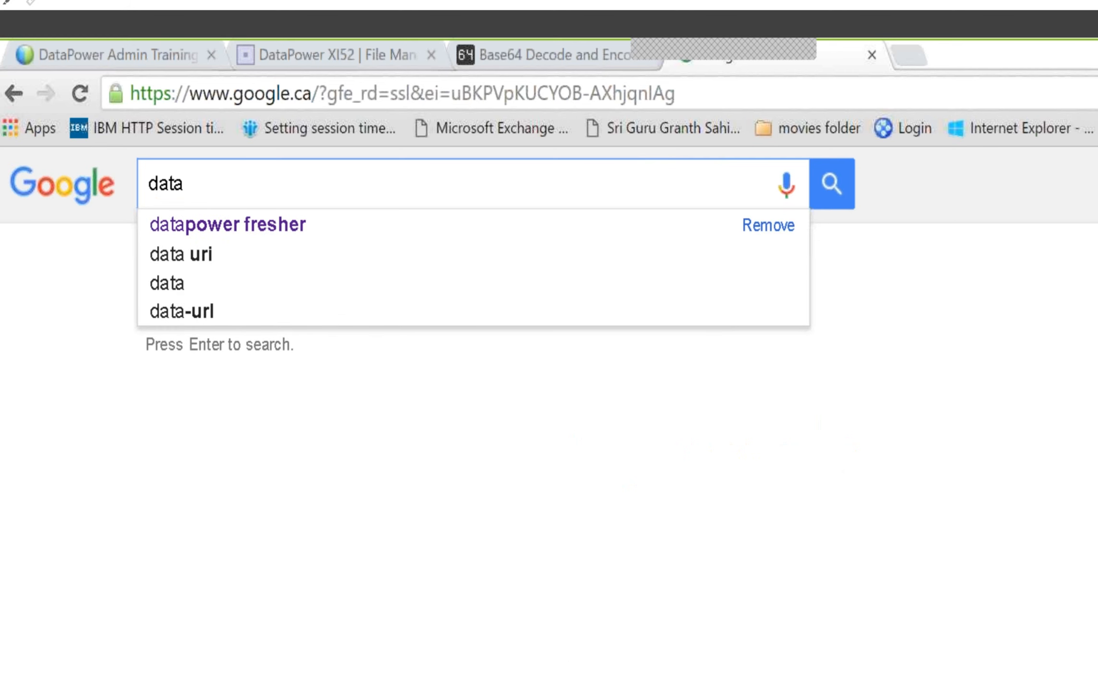
{"action": "type", "text": "power xm"}
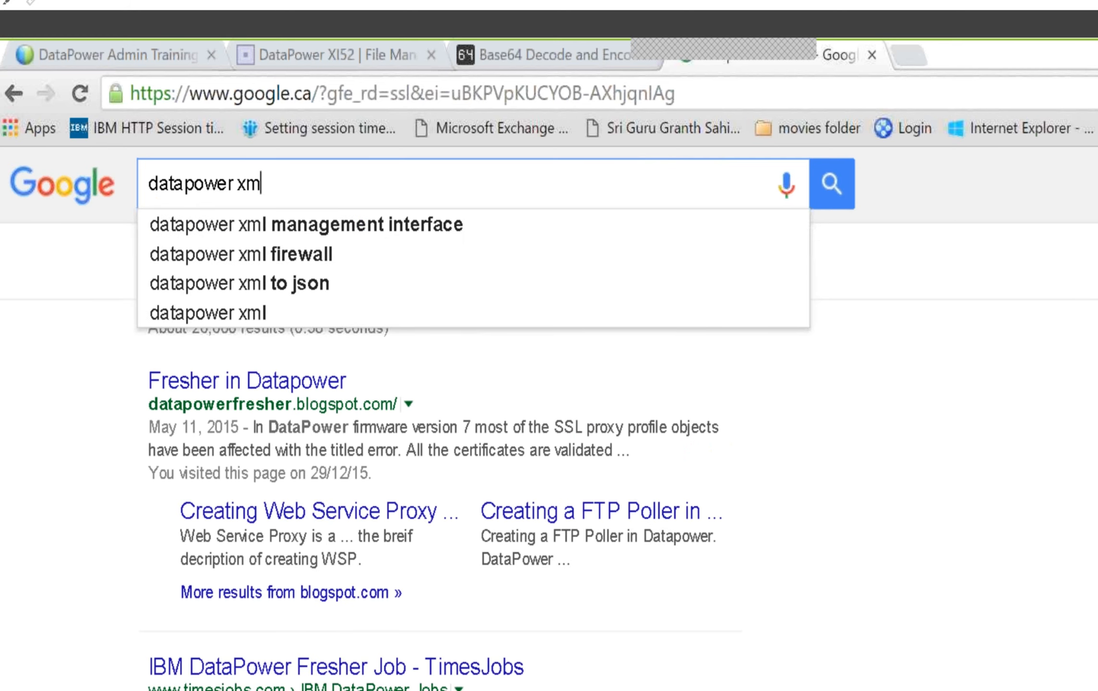
{"action": "type", "text": "lmanage"}
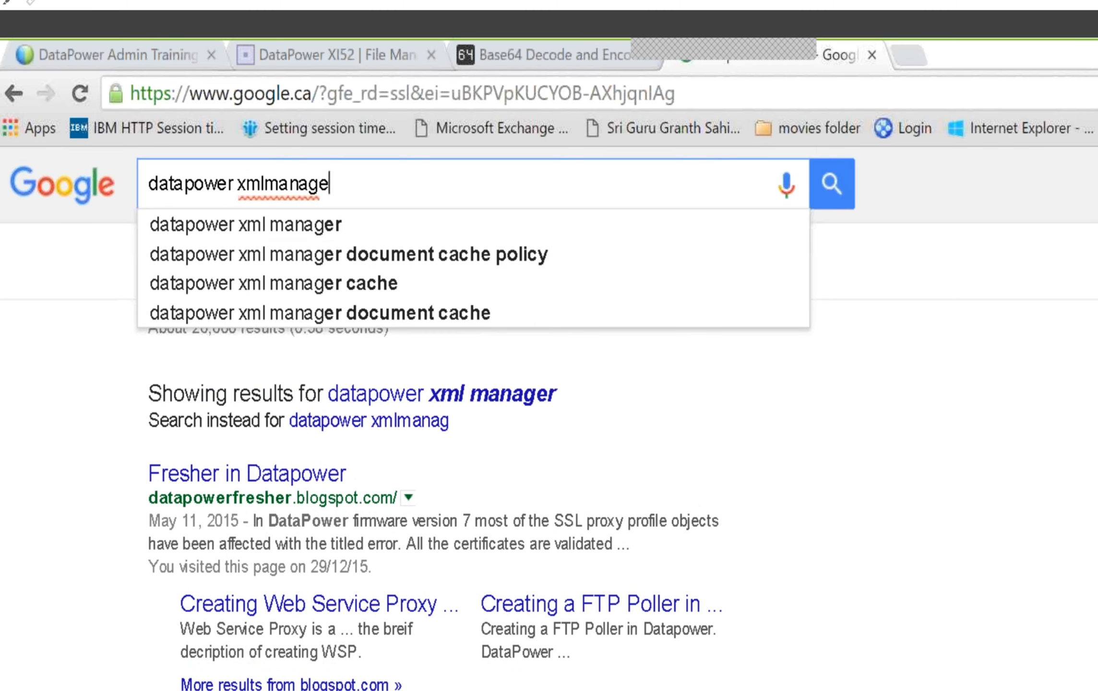
{"action": "type", "text": "men"}
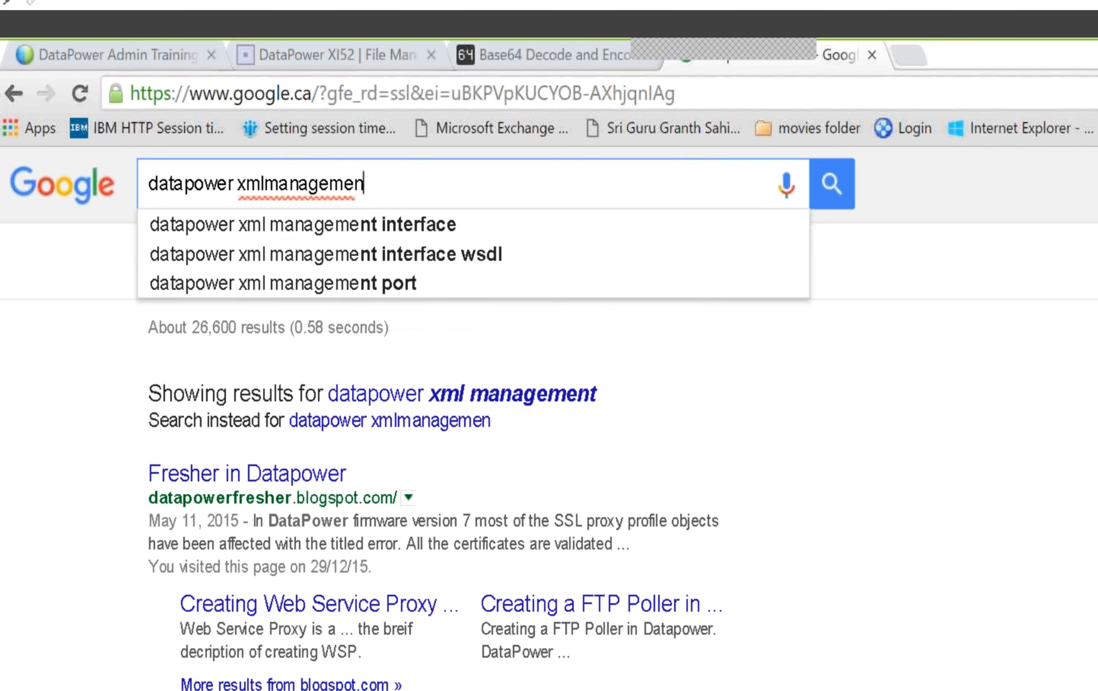
{"action": "type", "text": "t"}
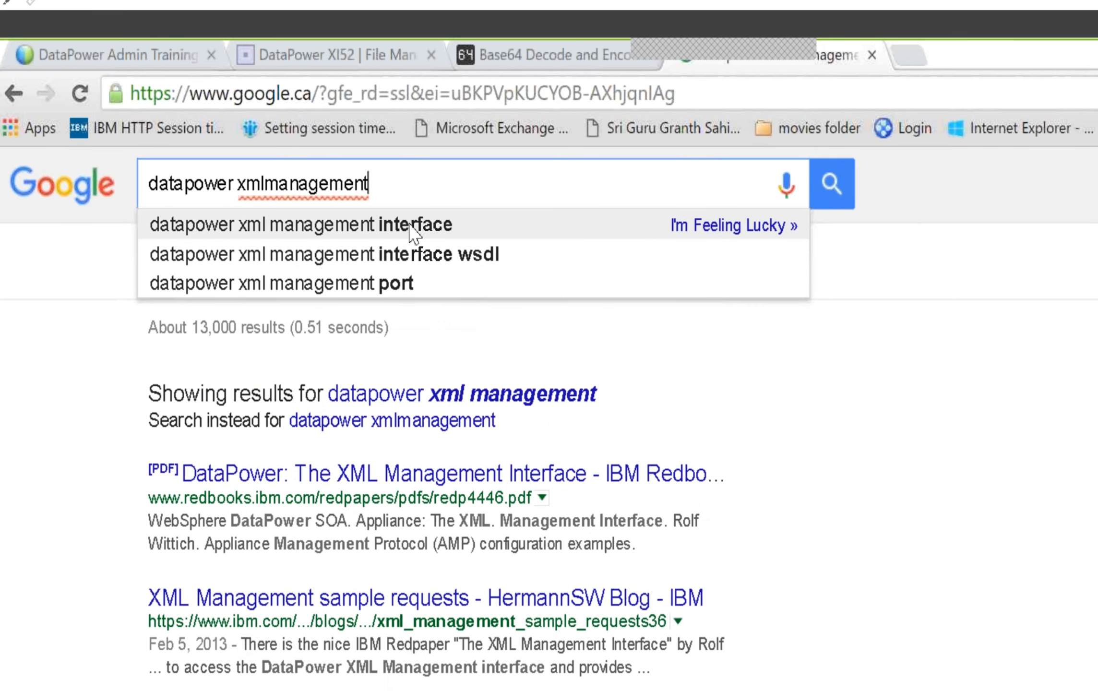
{"action": "left_click", "coordinate": [411, 226]}
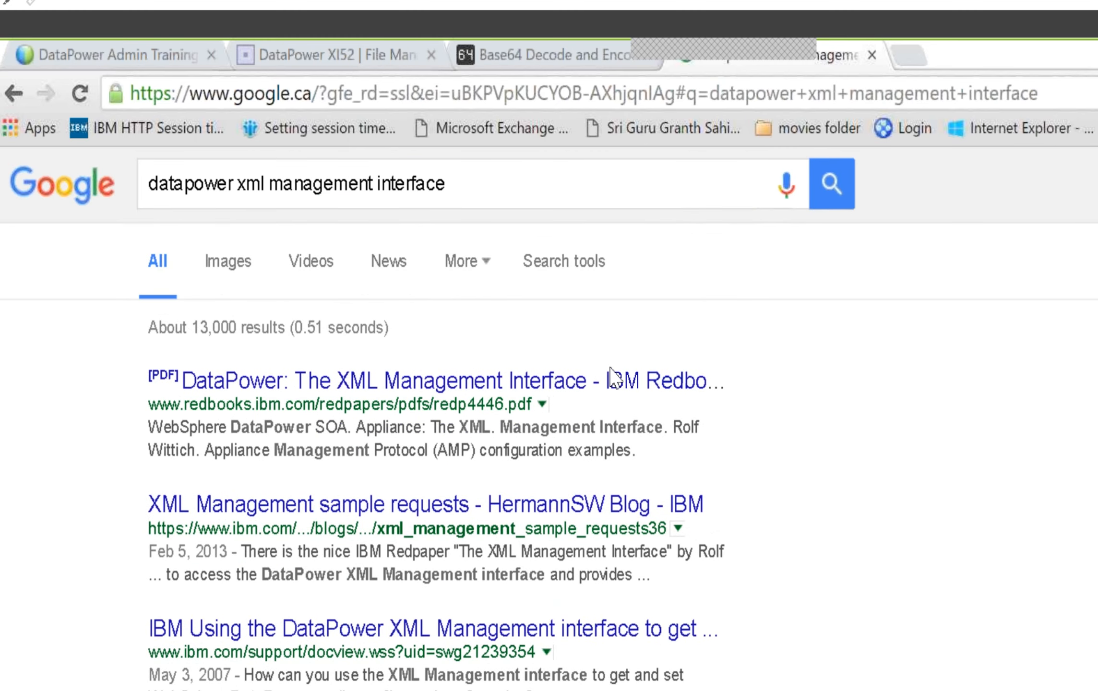
{"action": "left_click", "coordinate": [462, 387]}
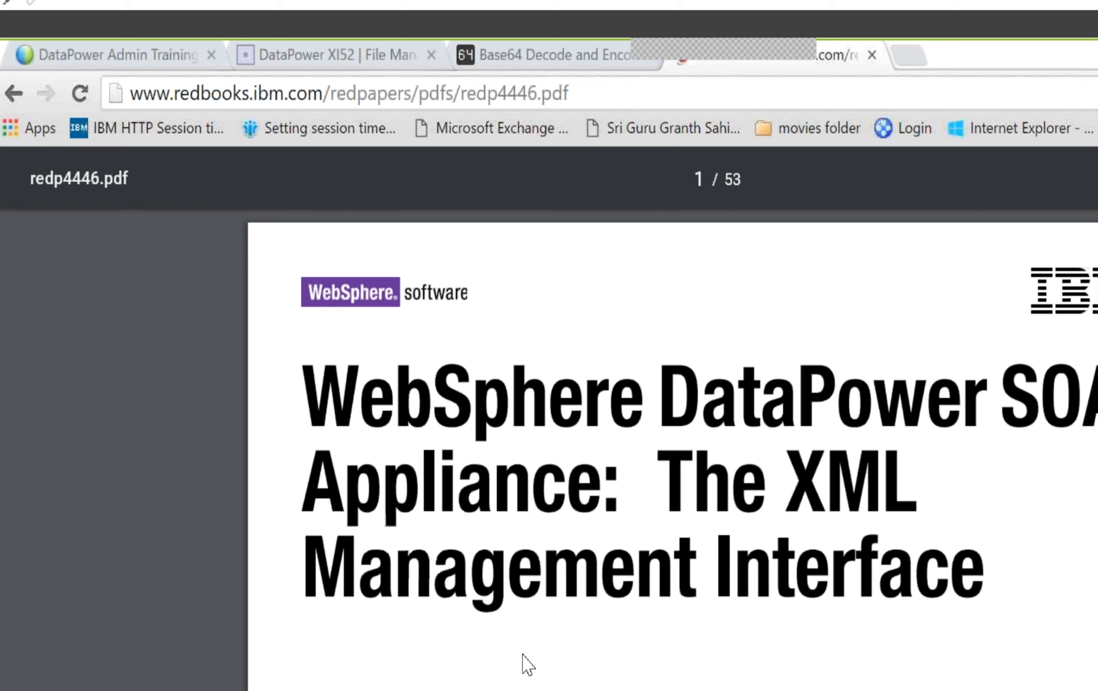
Look through the PDF's table of contents and go to section 1.2, XML Management Interface endpoints
{"action": "scroll", "coordinate": [528, 665], "scroll_direction": "down", "scroll_amount": 5}
{"action": "scroll", "coordinate": [521, 655], "scroll_direction": "down", "scroll_amount": 15}
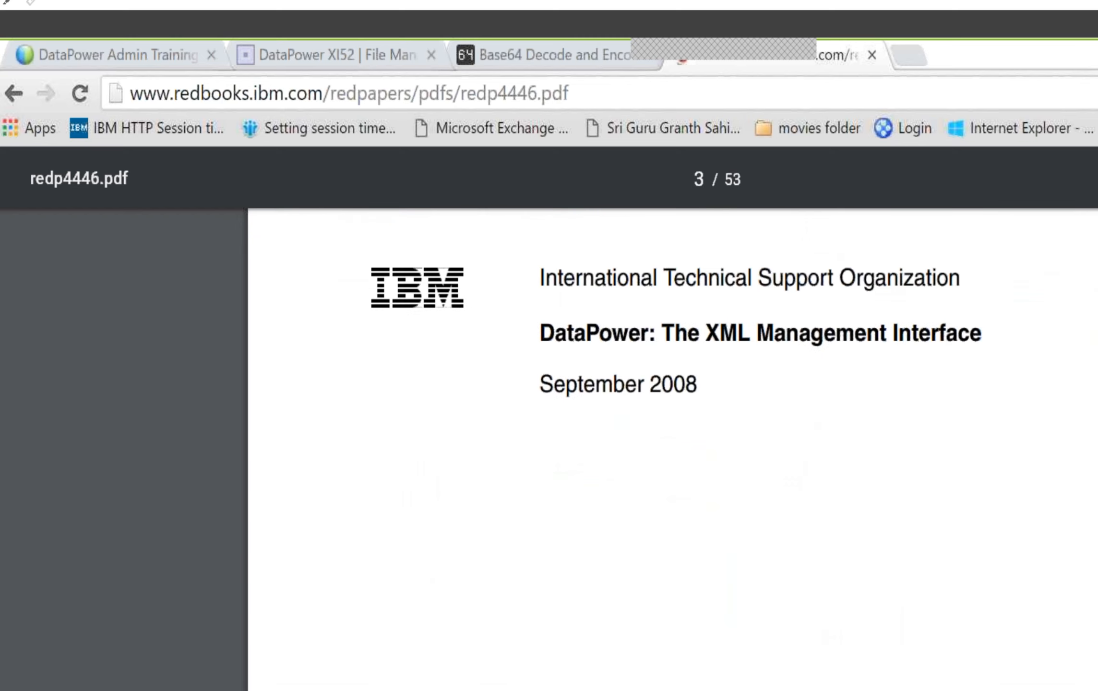
{"action": "scroll", "coordinate": [836, 444], "scroll_direction": "down", "scroll_amount": 3}
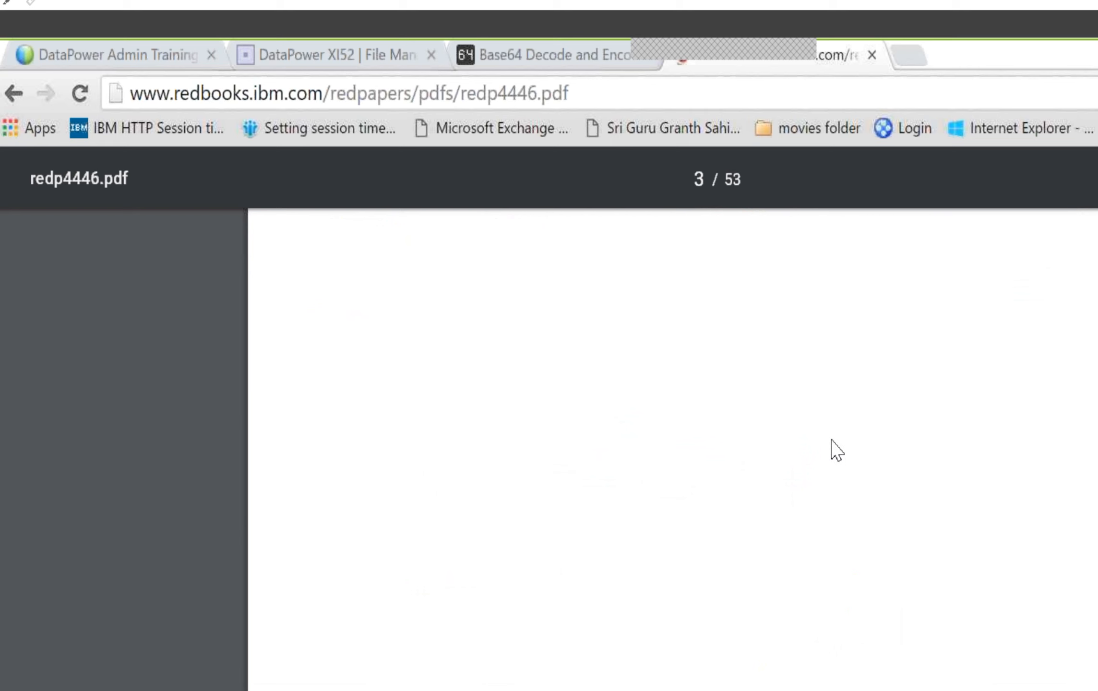
{"action": "scroll", "coordinate": [974, 595], "scroll_direction": "down", "scroll_amount": 12}
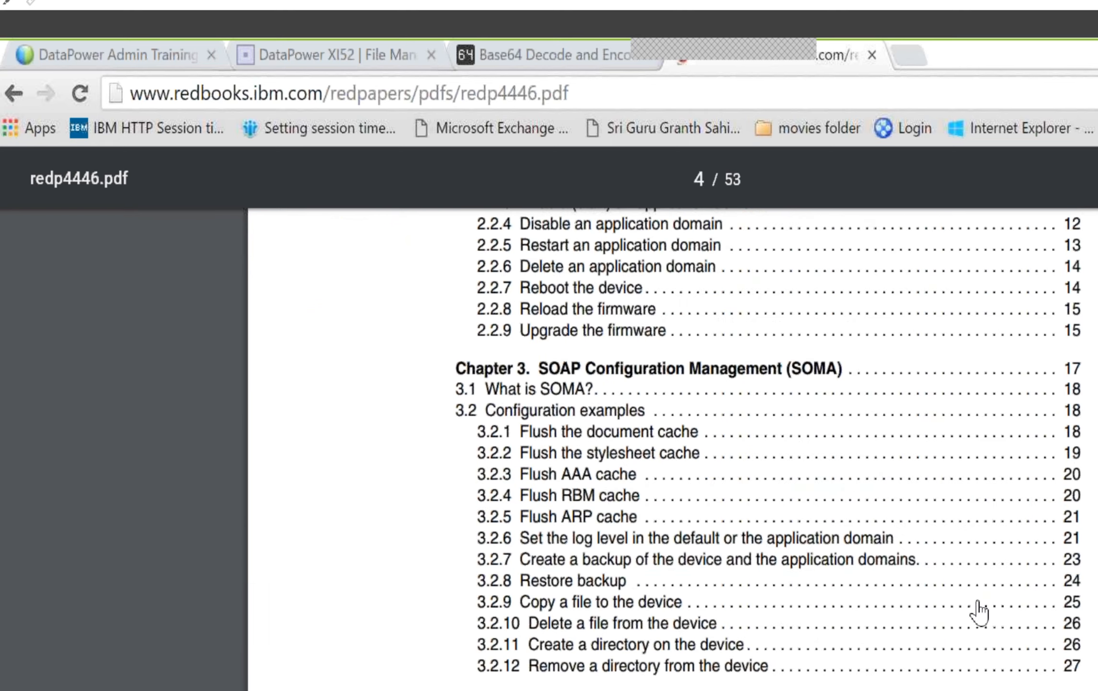
{"action": "scroll", "coordinate": [977, 609], "scroll_direction": "down", "scroll_amount": 10}
{"action": "scroll", "coordinate": [978, 610], "scroll_direction": "down", "scroll_amount": 8}
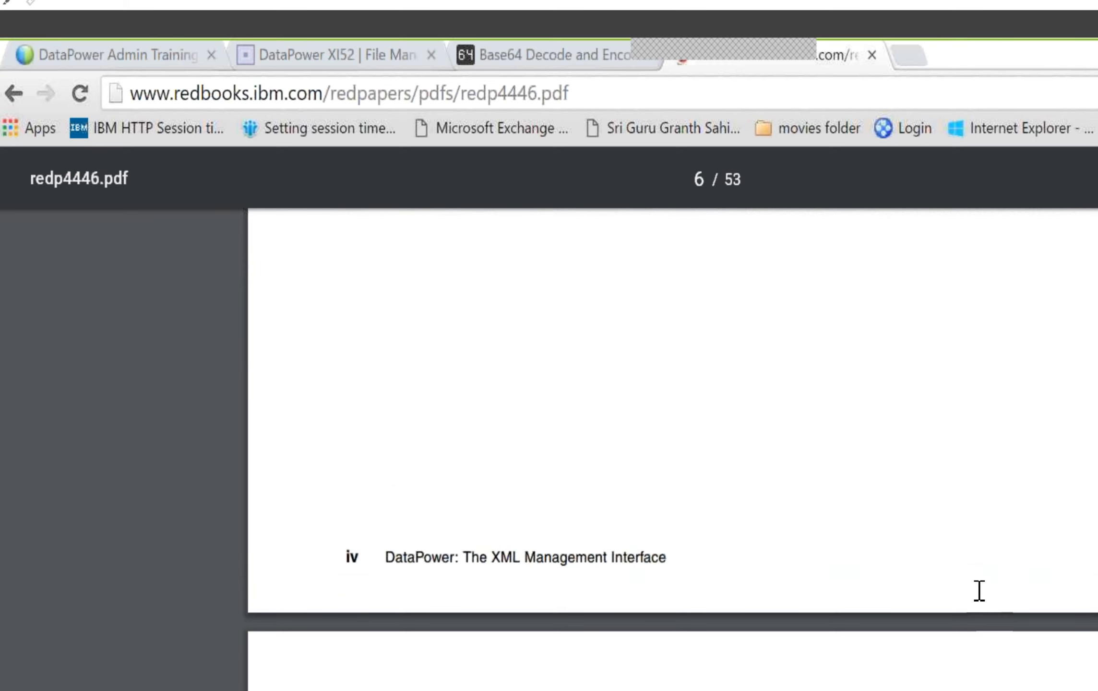
{"action": "scroll", "coordinate": [980, 590], "scroll_direction": "down", "scroll_amount": 5}
{"action": "scroll", "coordinate": [976, 588], "scroll_direction": "up", "scroll_amount": 10}
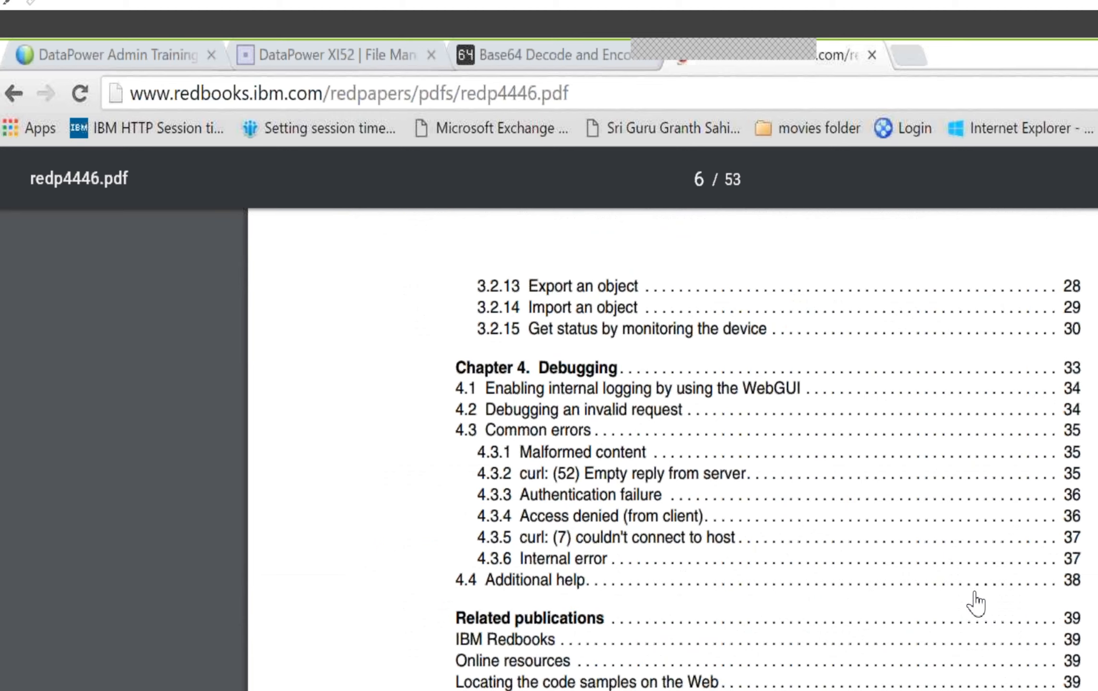
{"action": "scroll", "coordinate": [976, 604], "scroll_direction": "up", "scroll_amount": 3}
{"action": "scroll", "coordinate": [979, 603], "scroll_direction": "up", "scroll_amount": 10}
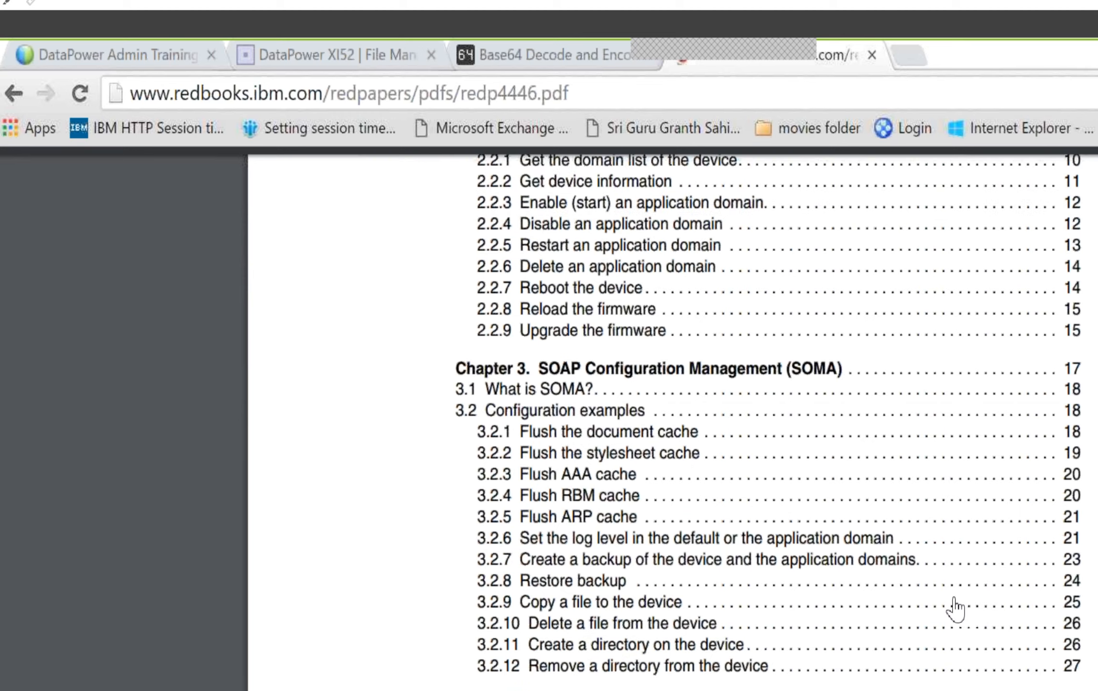
{"action": "scroll", "coordinate": [957, 612], "scroll_direction": "up", "scroll_amount": 5}
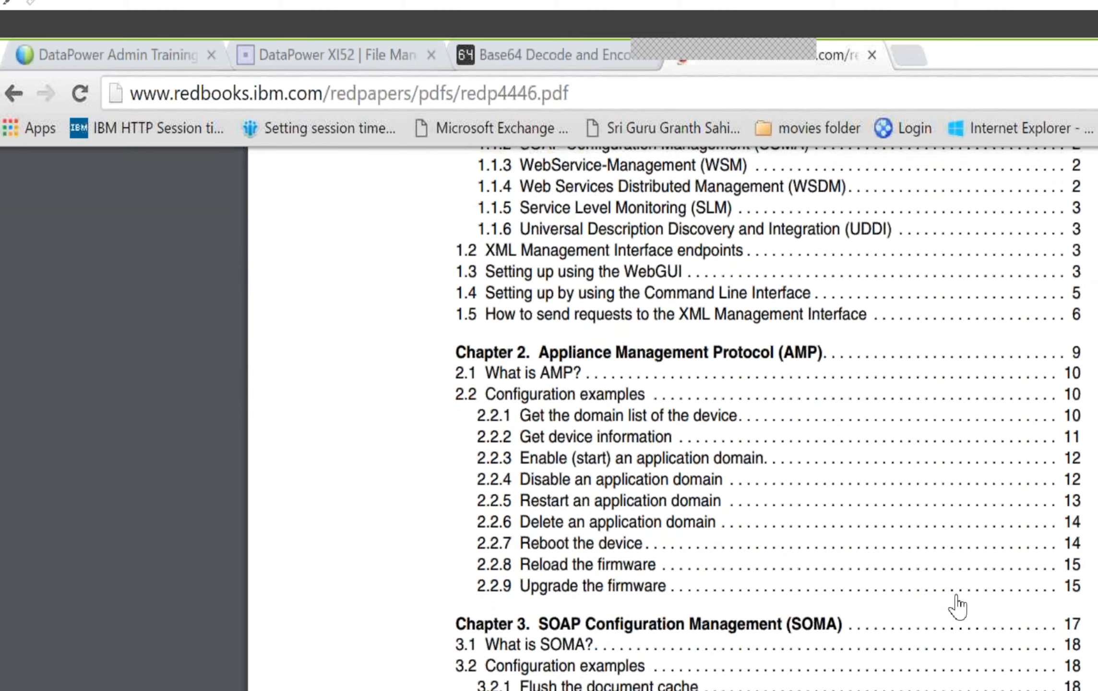
{"action": "scroll", "coordinate": [957, 607], "scroll_direction": "up", "scroll_amount": 3}
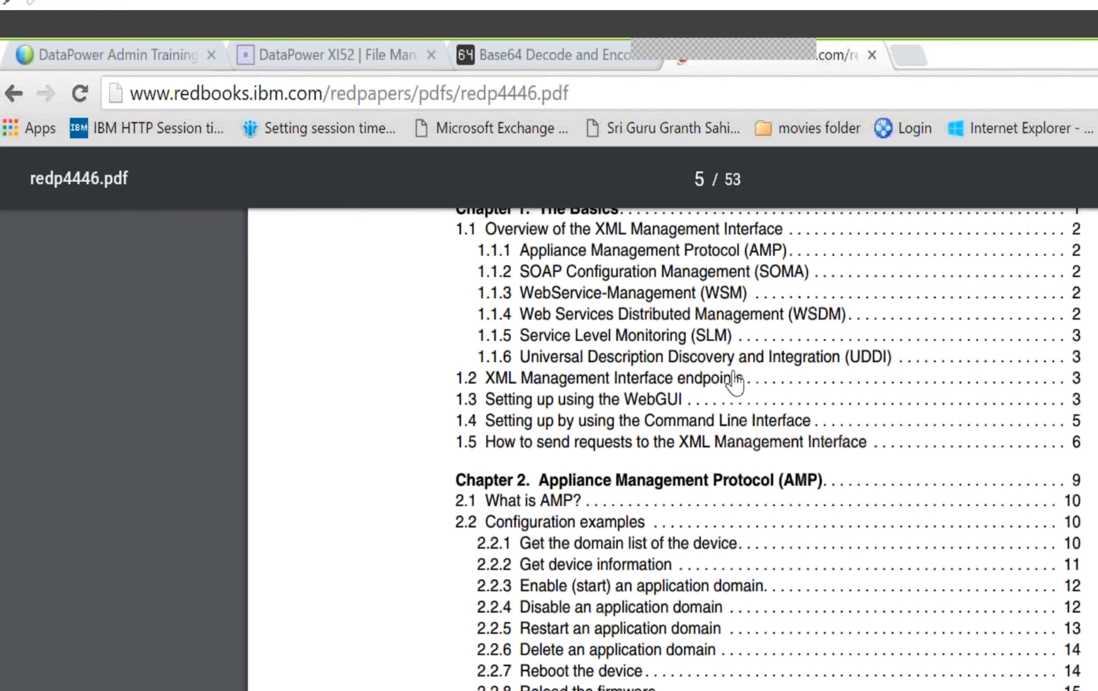
{"action": "left_click", "coordinate": [1075, 386]}
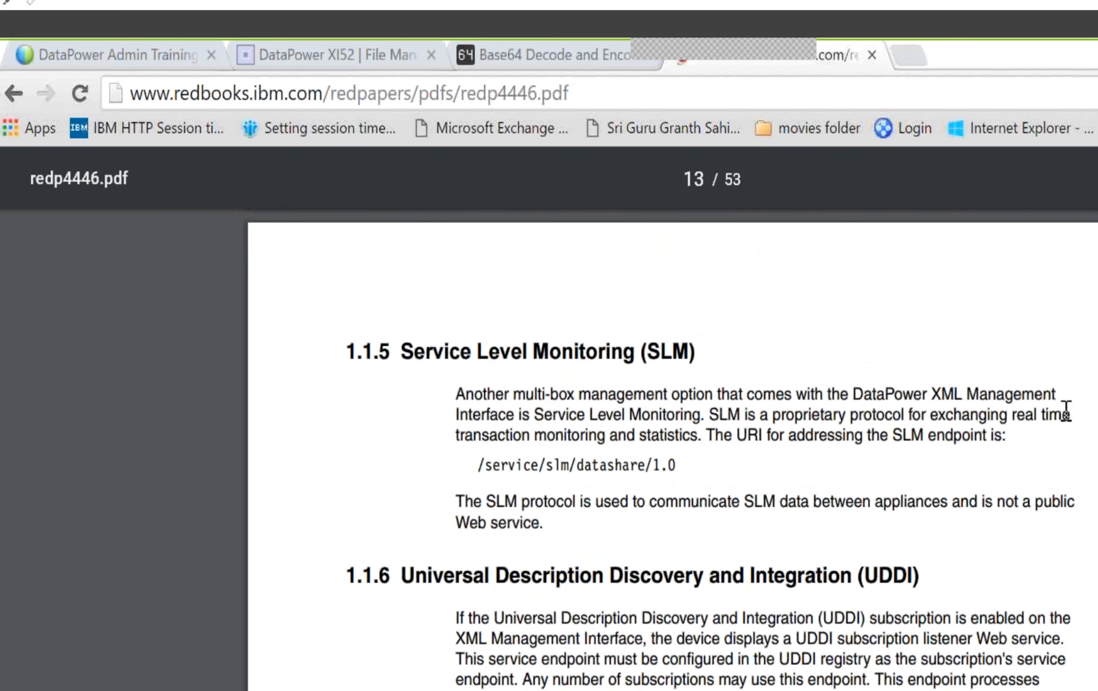
Read Table 1-1 of XML Management Interface endpoints and the WebGUI and CLI setup instructions in redp4446.pdf
{"action": "scroll", "coordinate": [1066, 410], "scroll_direction": "down", "scroll_amount": 3}
{"action": "scroll", "coordinate": [1064, 413], "scroll_direction": "down", "scroll_amount": 9}
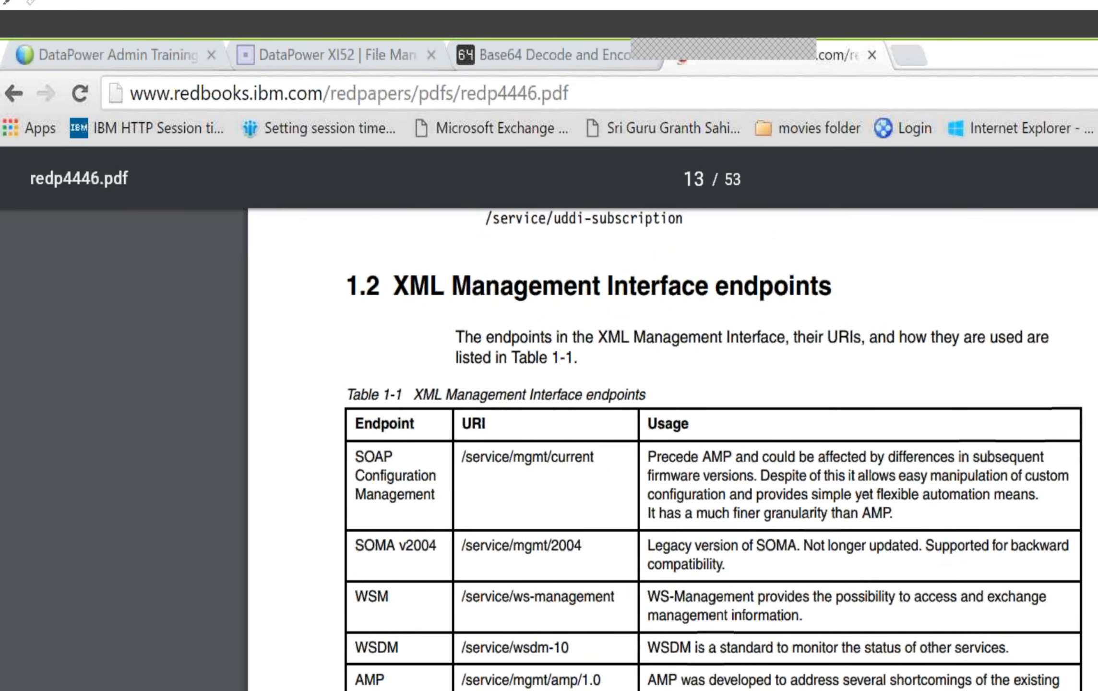
{"action": "scroll", "coordinate": [672, 432], "scroll_direction": "down", "scroll_amount": 3}
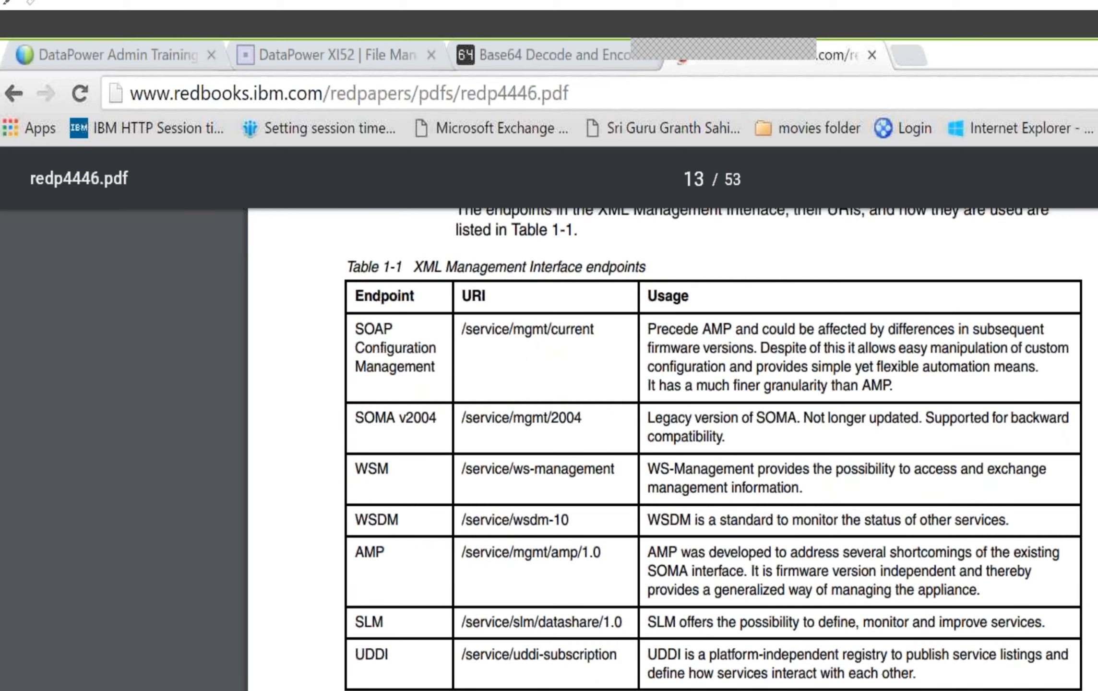
{"action": "scroll", "coordinate": [672, 432], "scroll_direction": "down", "scroll_amount": 6}
{"action": "scroll", "coordinate": [672, 432], "scroll_direction": "down", "scroll_amount": 6}
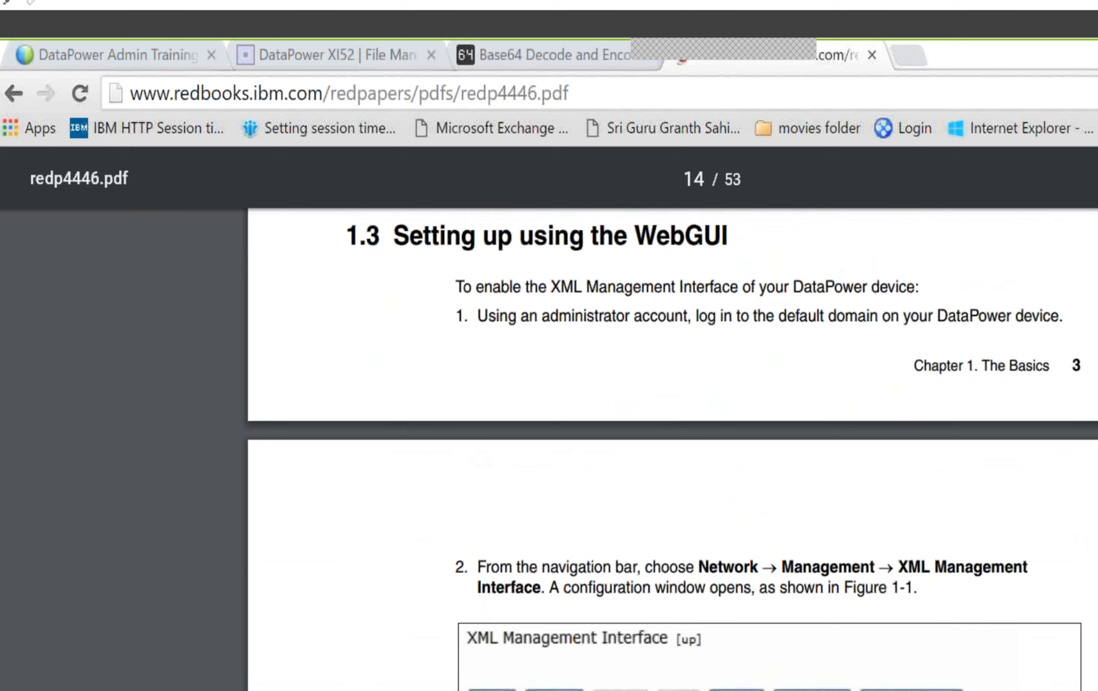
{"action": "scroll", "coordinate": [672, 432], "scroll_direction": "down", "scroll_amount": 14}
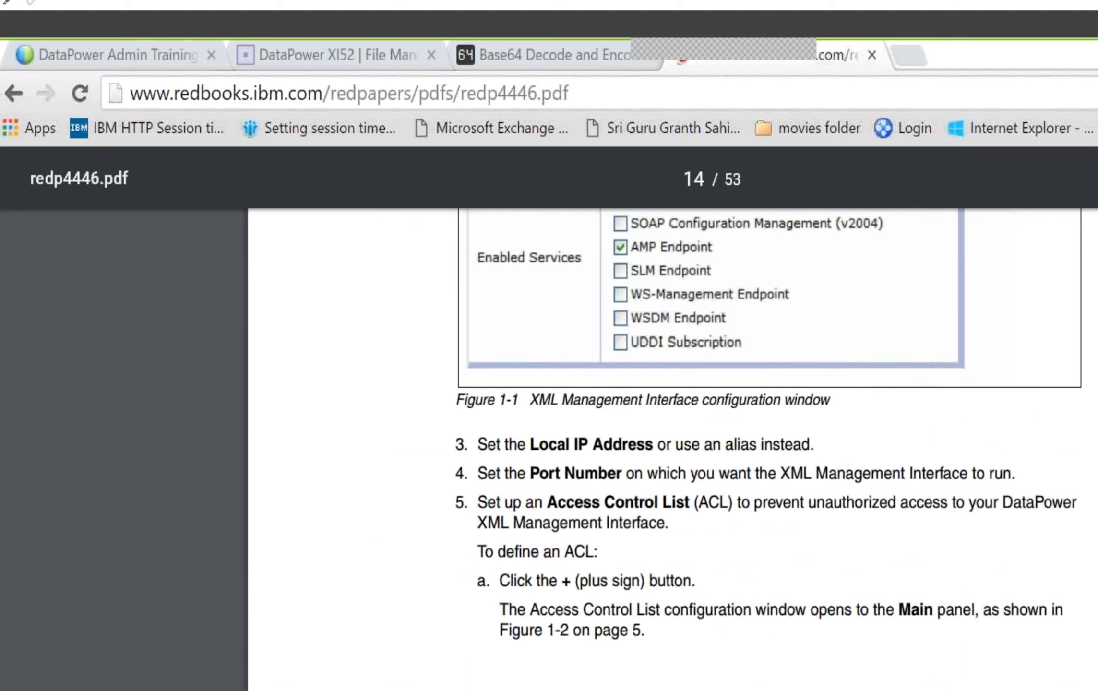
{"action": "scroll", "coordinate": [672, 432], "scroll_direction": "down", "scroll_amount": 17}
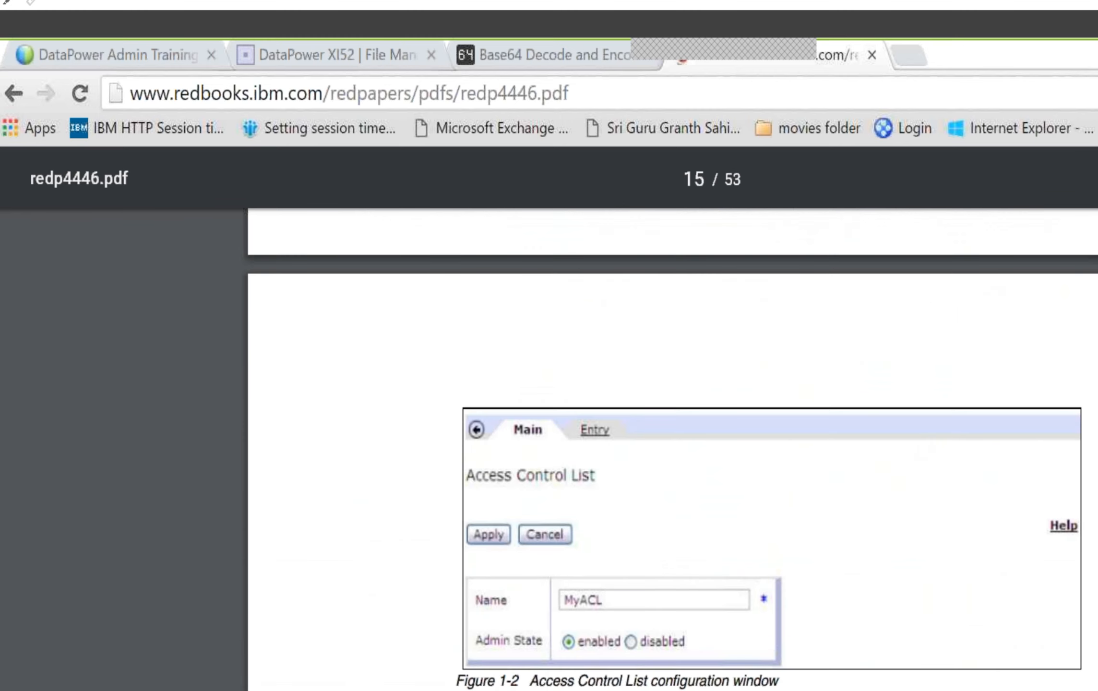
{"action": "scroll", "coordinate": [672, 432], "scroll_direction": "down", "scroll_amount": 6}
{"action": "scroll", "coordinate": [673, 432], "scroll_direction": "down", "scroll_amount": 20}
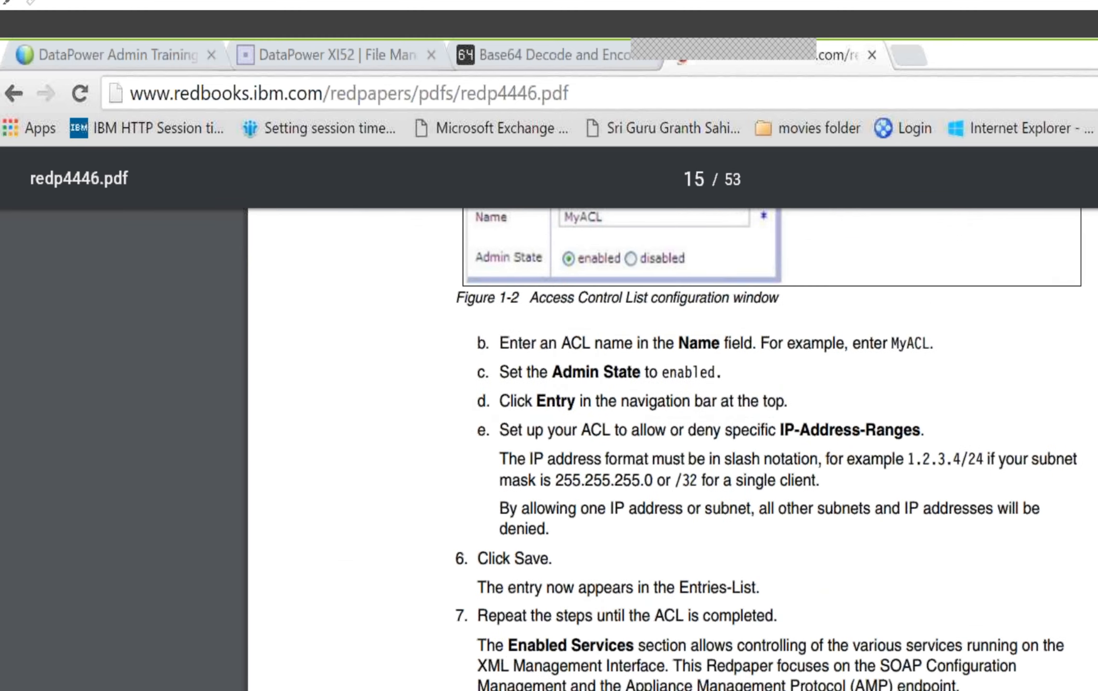
{"action": "scroll", "coordinate": [672, 432], "scroll_direction": "down", "scroll_amount": 6}
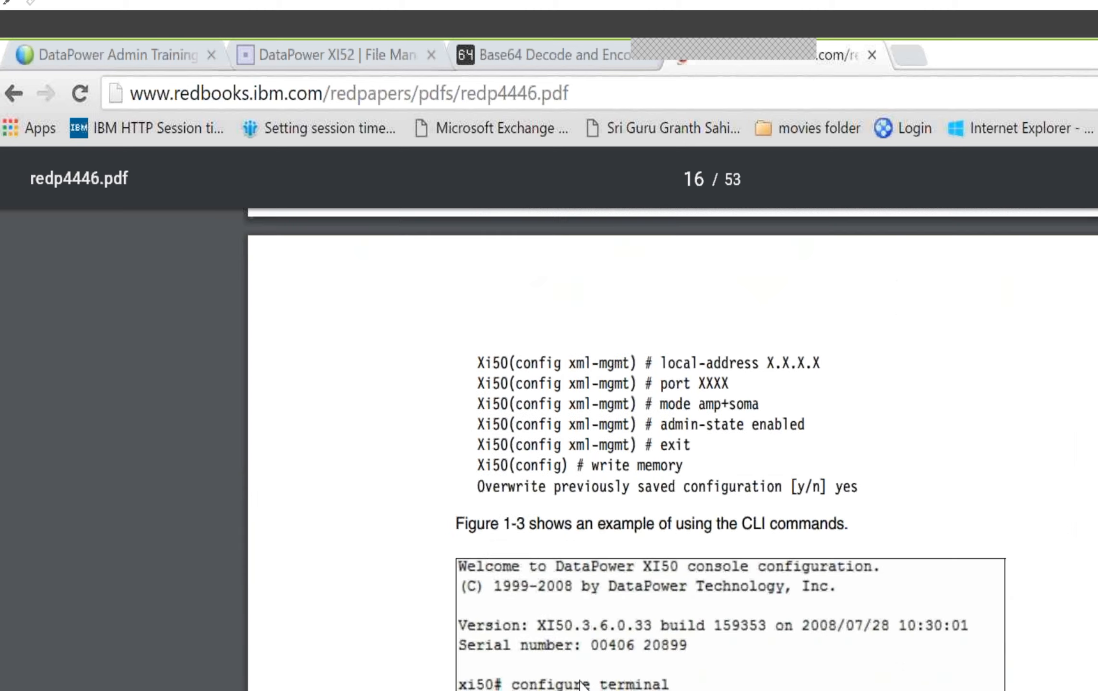
{"action": "scroll", "coordinate": [692, 439], "scroll_direction": "down", "scroll_amount": 3}
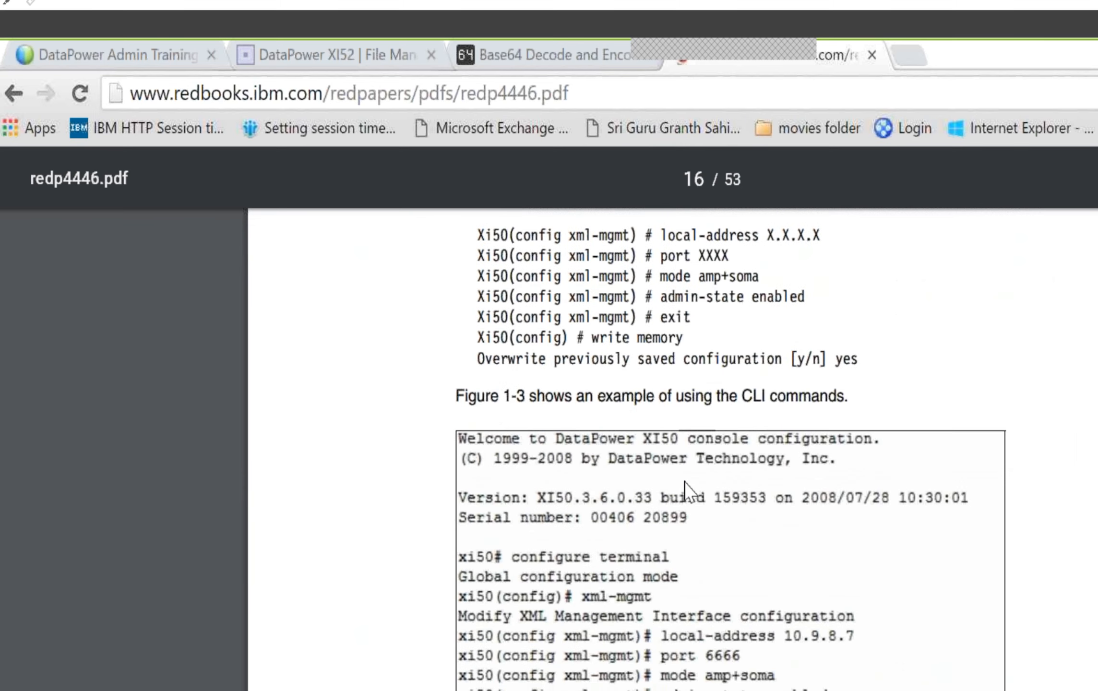
Examine section 1.5 on sending requests to the XML Management Interface, including the curl options and the Figure 1-4 example
{"action": "scroll", "coordinate": [685, 482], "scroll_direction": "down", "scroll_amount": 16}
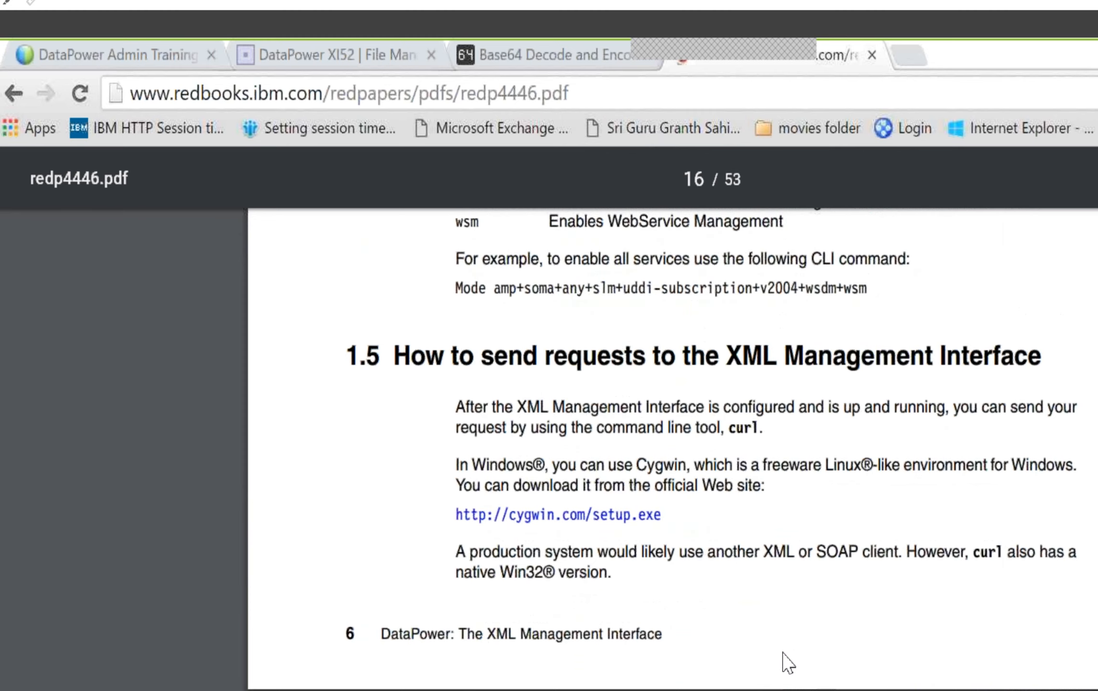
{"action": "scroll", "coordinate": [788, 663], "scroll_direction": "down", "scroll_amount": 6}
{"action": "scroll", "coordinate": [784, 651], "scroll_direction": "down", "scroll_amount": 12}
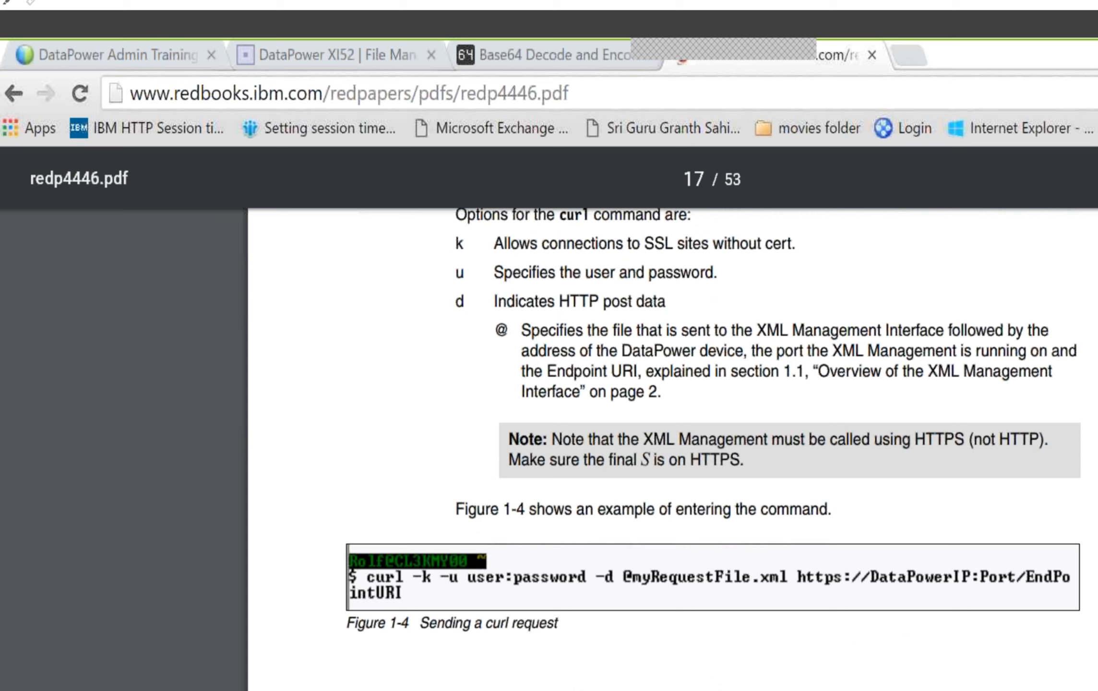
{"action": "scroll", "coordinate": [672, 432], "scroll_direction": "down", "scroll_amount": 10}
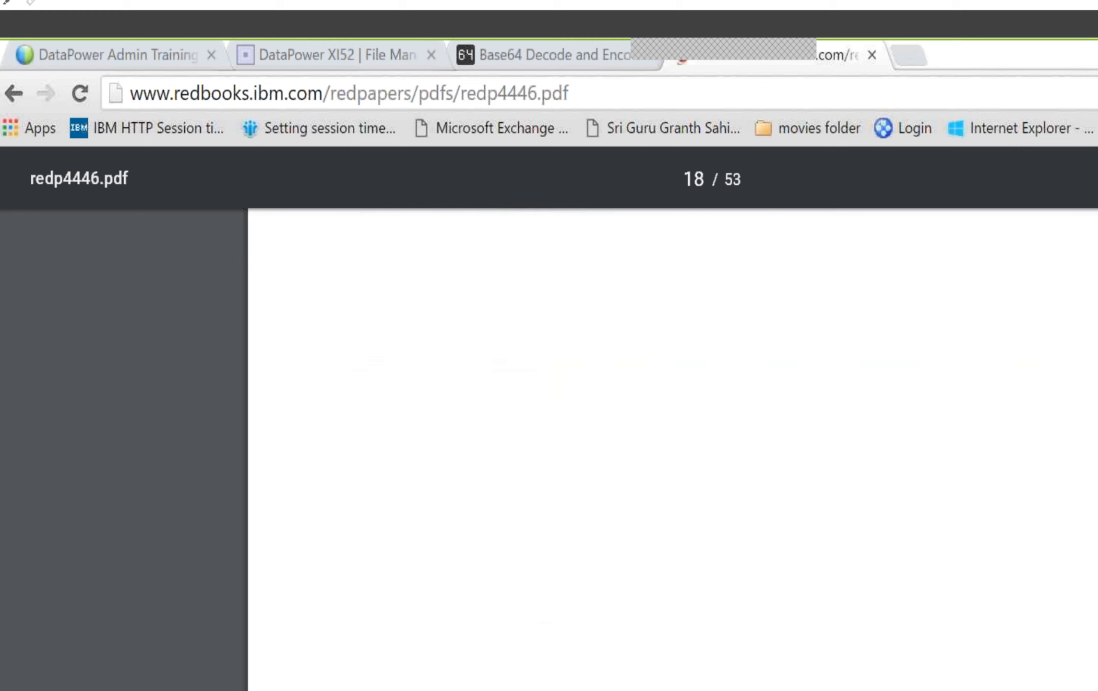
{"action": "scroll", "coordinate": [672, 432], "scroll_direction": "down", "scroll_amount": 6}
{"action": "scroll", "coordinate": [672, 432], "scroll_direction": "up", "scroll_amount": 6}
{"action": "scroll", "coordinate": [672, 432], "scroll_direction": "up", "scroll_amount": 3}
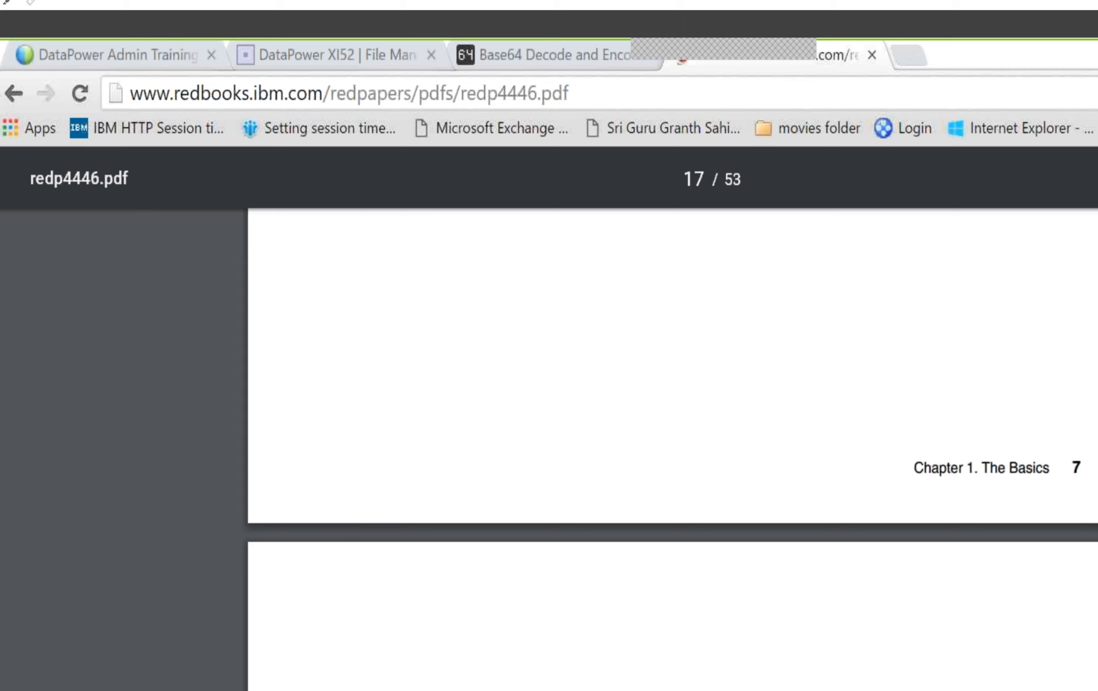
{"action": "scroll", "coordinate": [672, 432], "scroll_direction": "up", "scroll_amount": 5}
{"action": "scroll", "coordinate": [673, 433], "scroll_direction": "up", "scroll_amount": 6}
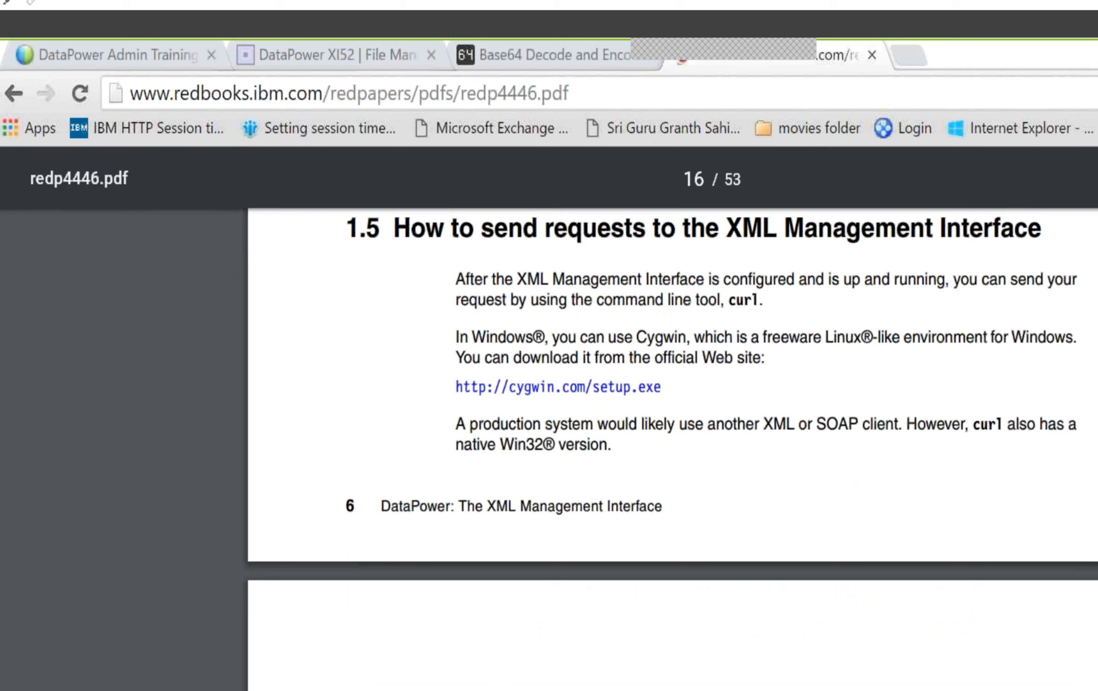
{"action": "scroll", "coordinate": [672, 432], "scroll_direction": "down", "scroll_amount": 10}
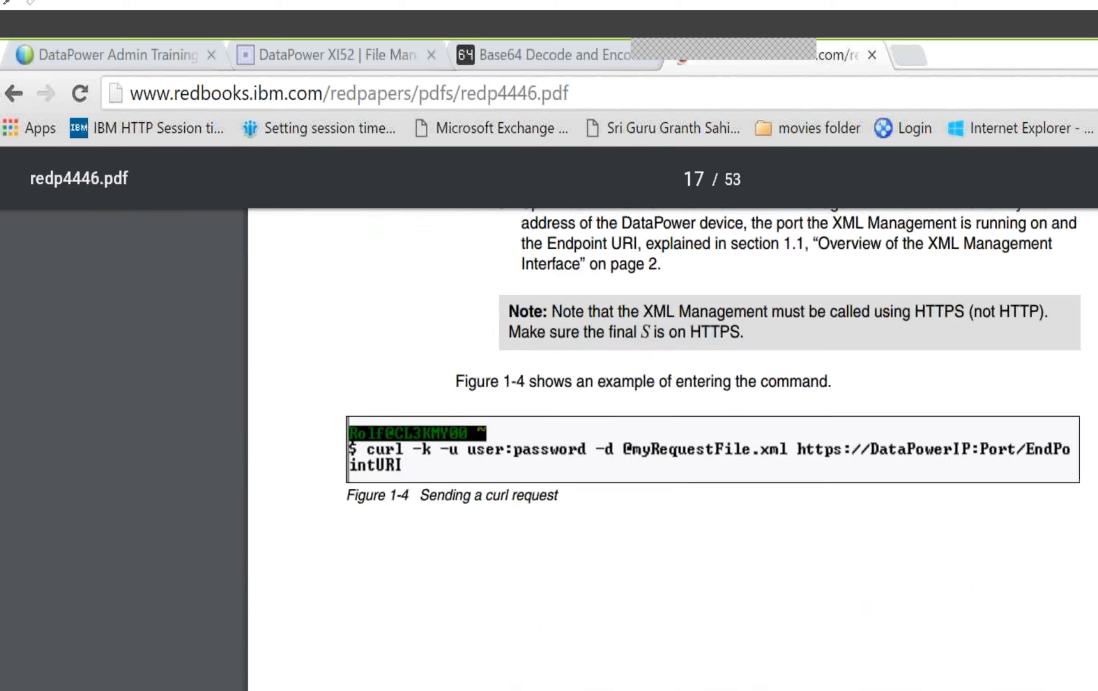
Read chapter 2 on AMP, covering section 2.1 and the sample requests for the domain list and device information
{"action": "scroll", "coordinate": [672, 432], "scroll_direction": "down", "scroll_amount": 3}
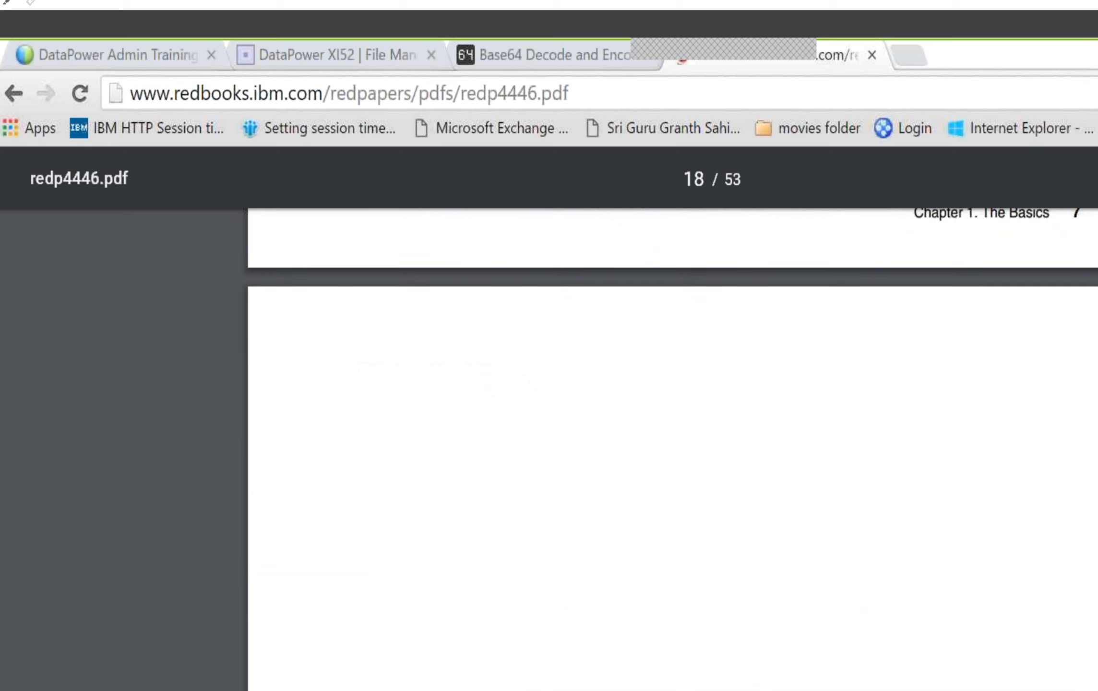
{"action": "scroll", "coordinate": [672, 433], "scroll_direction": "down", "scroll_amount": 15}
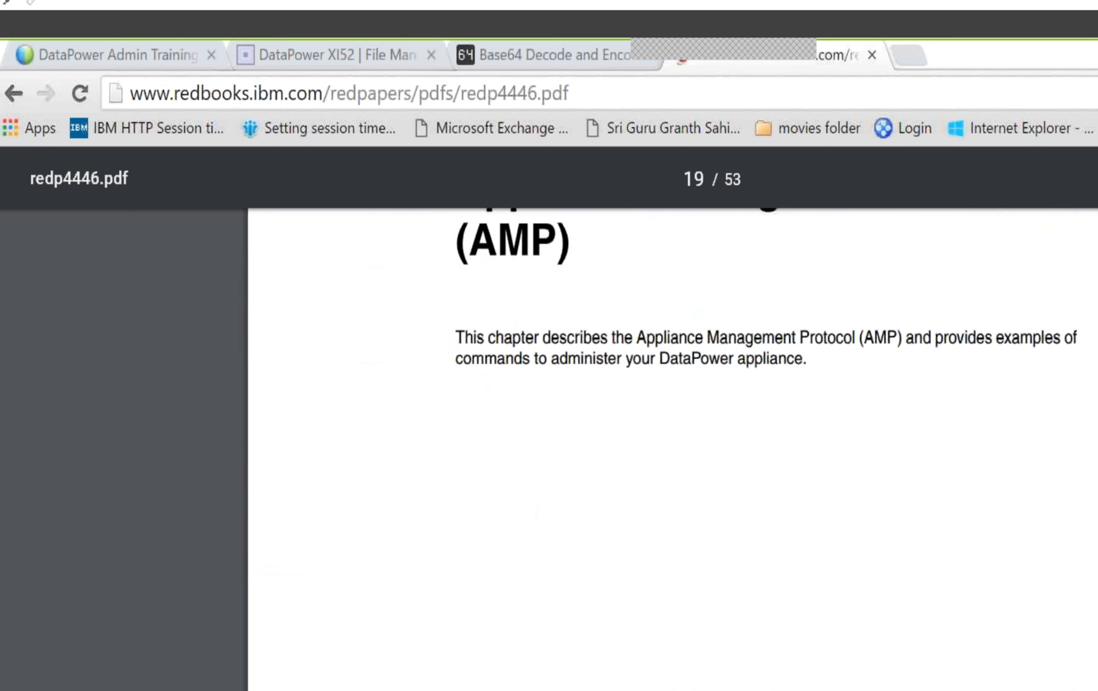
{"action": "scroll", "coordinate": [672, 432], "scroll_direction": "down", "scroll_amount": 10}
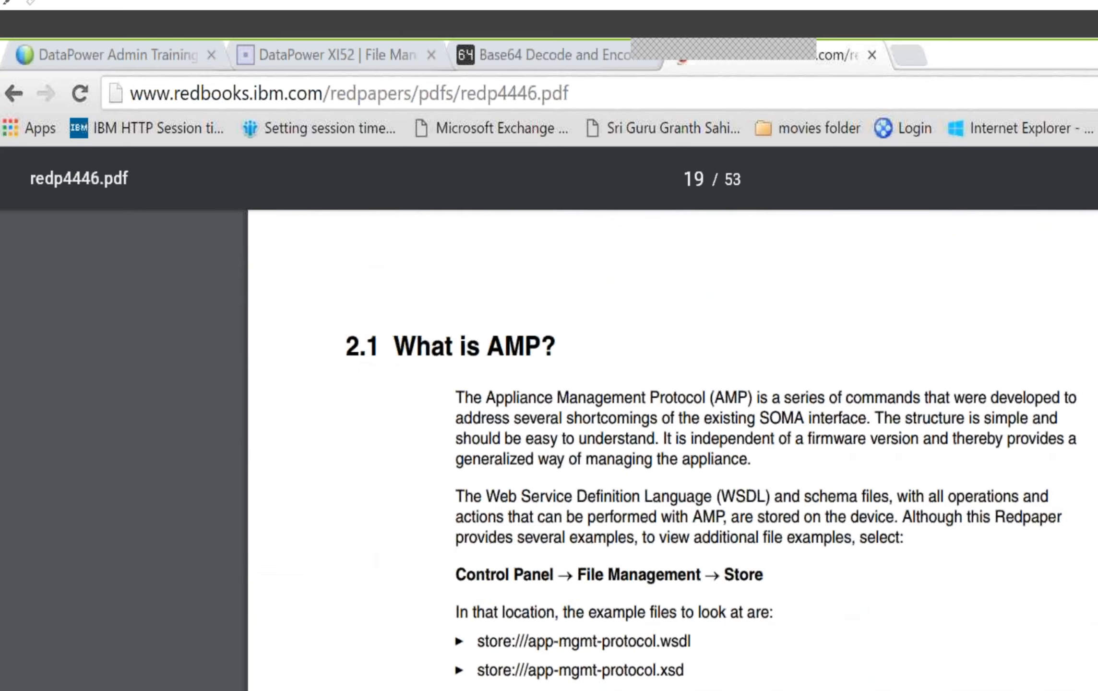
{"action": "scroll", "coordinate": [672, 433], "scroll_direction": "down", "scroll_amount": 8}
{"action": "scroll", "coordinate": [672, 432], "scroll_direction": "down", "scroll_amount": 3}
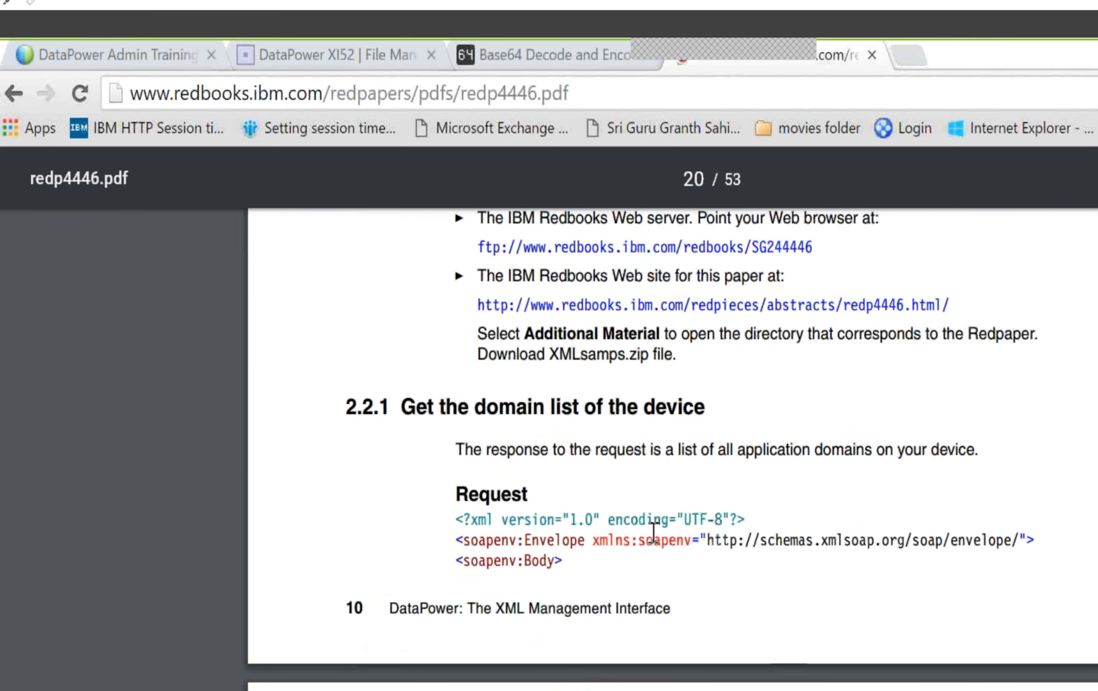
{"action": "scroll", "coordinate": [653, 532], "scroll_direction": "down", "scroll_amount": 5}
{"action": "scroll", "coordinate": [655, 538], "scroll_direction": "down", "scroll_amount": 3}
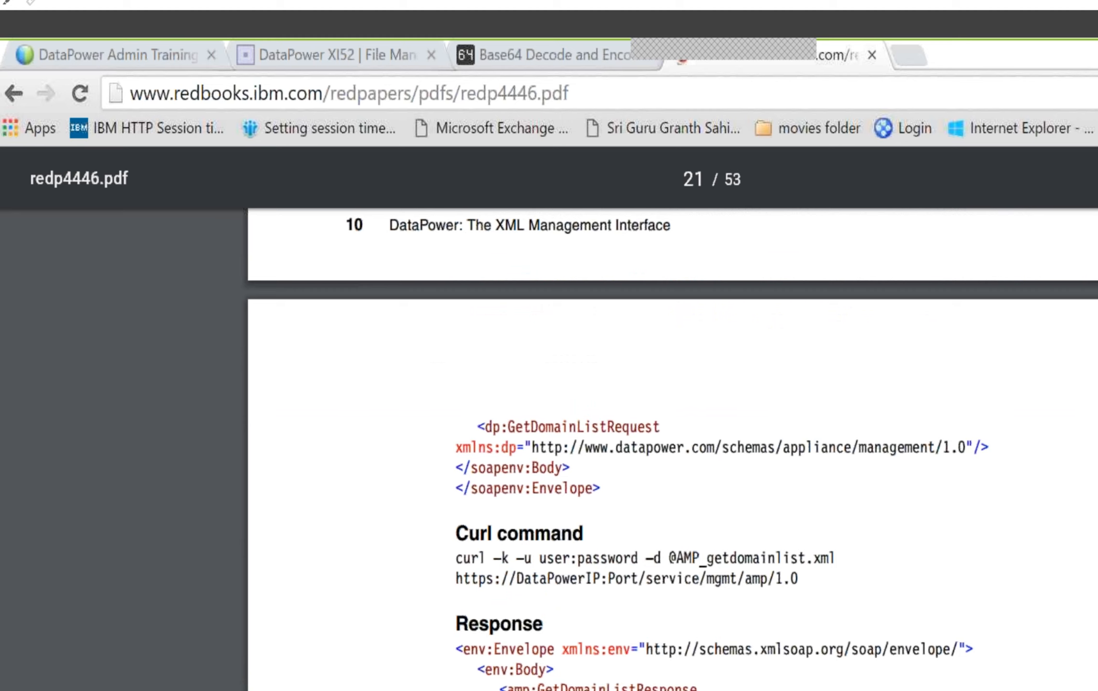
{"action": "scroll", "coordinate": [672, 447], "scroll_direction": "down", "scroll_amount": 6}
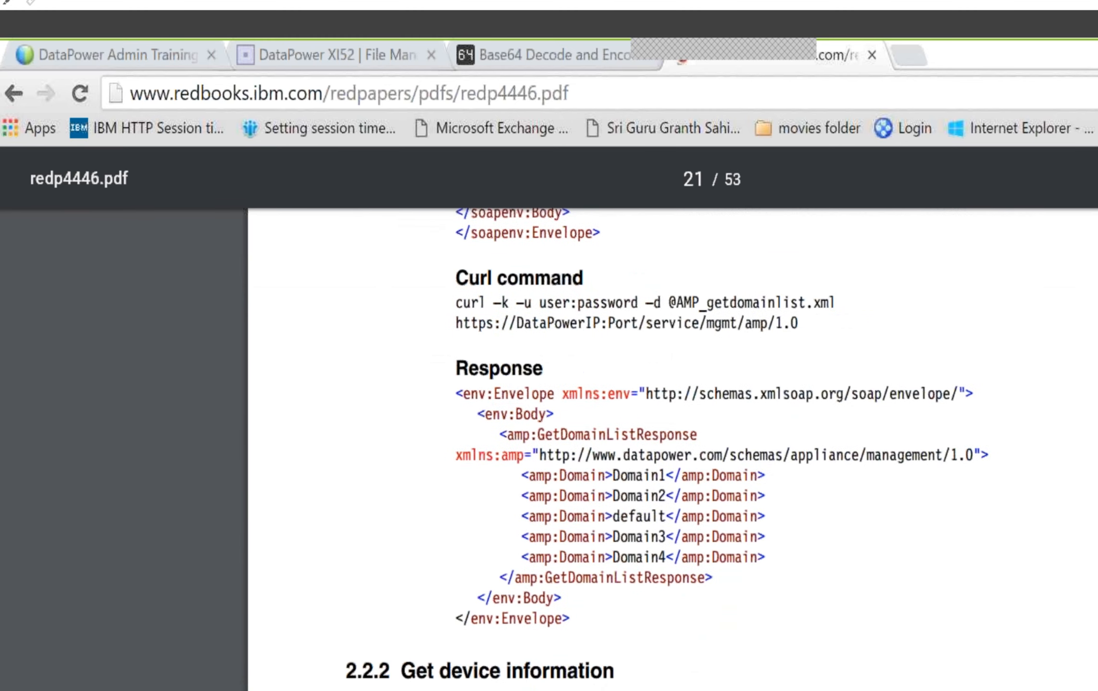
{"action": "scroll", "coordinate": [672, 447], "scroll_direction": "down", "scroll_amount": 3}
{"action": "scroll", "coordinate": [672, 447], "scroll_direction": "down", "scroll_amount": 6}
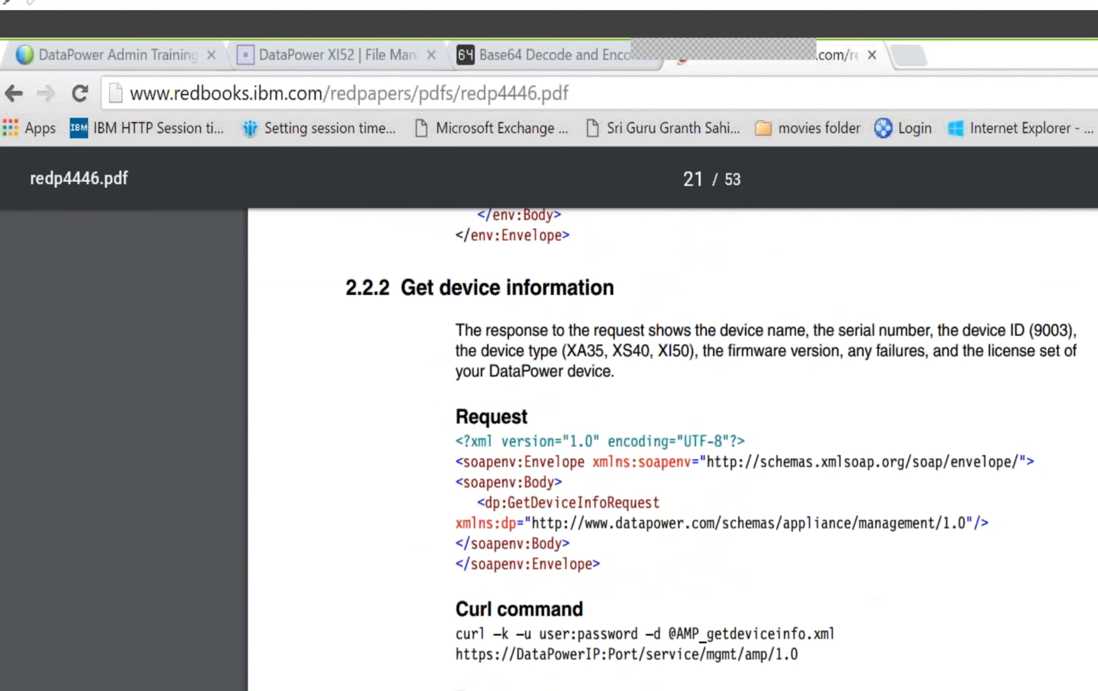
{"action": "scroll", "coordinate": [672, 447], "scroll_direction": "down", "scroll_amount": 6}
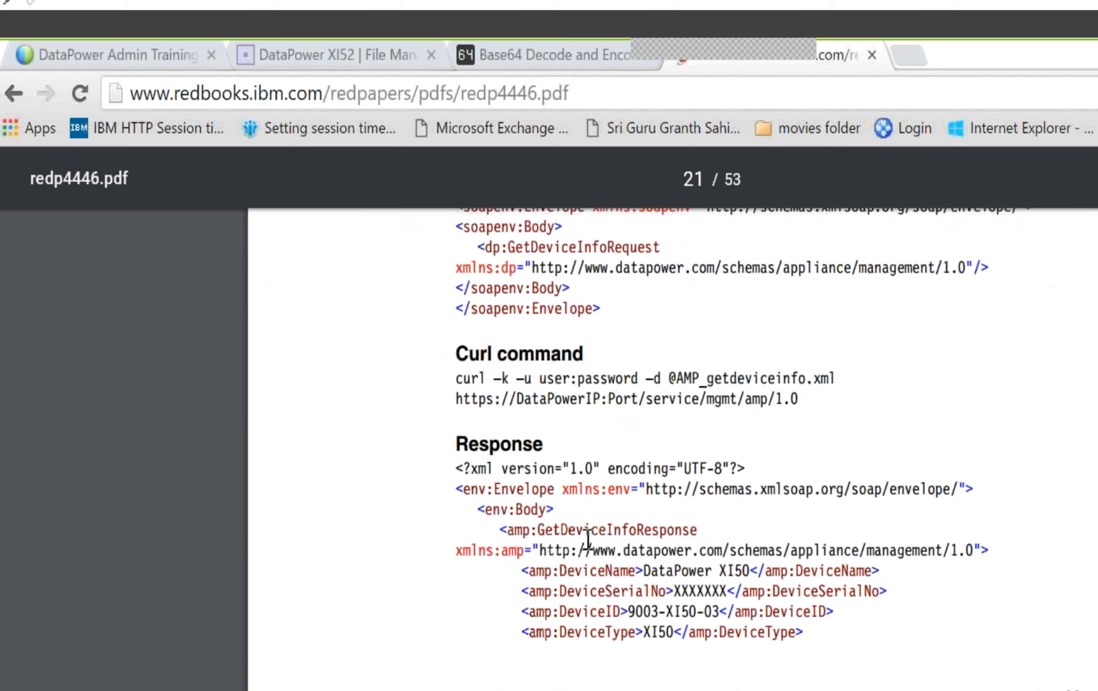
{"action": "scroll", "coordinate": [632, 610], "scroll_direction": "down", "scroll_amount": 9}
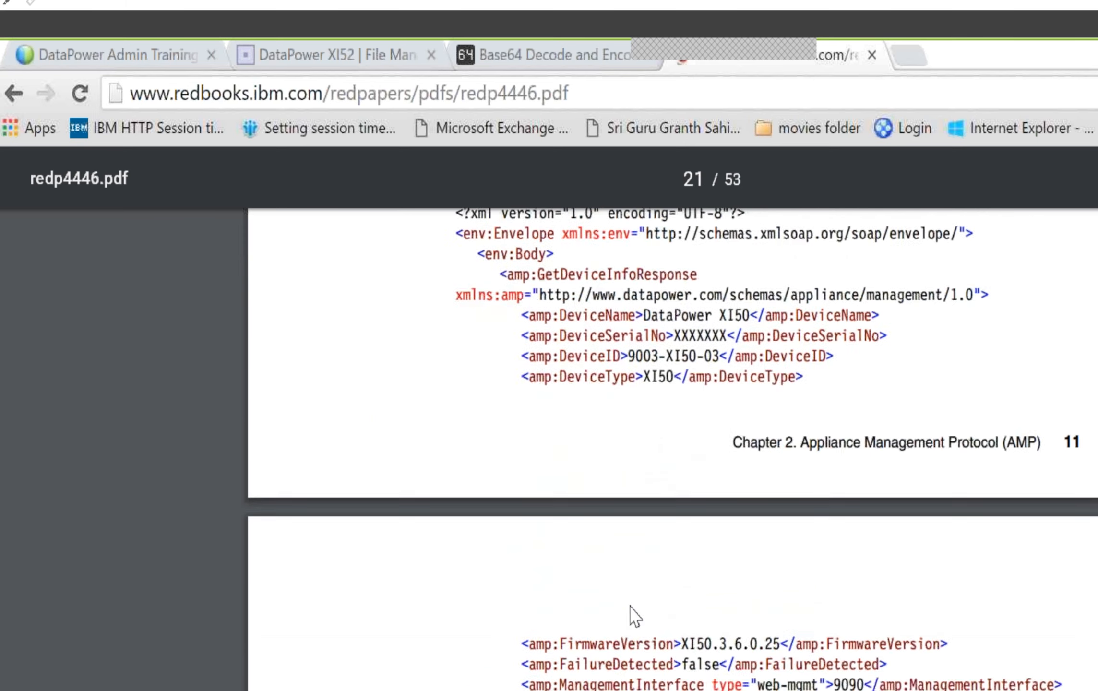
Review the AMP samples for enabling, disabling, restarting and deleting an application domain, rebooting the device and reloading the firmware
{"action": "scroll", "coordinate": [630, 471], "scroll_direction": "down", "scroll_amount": 9}
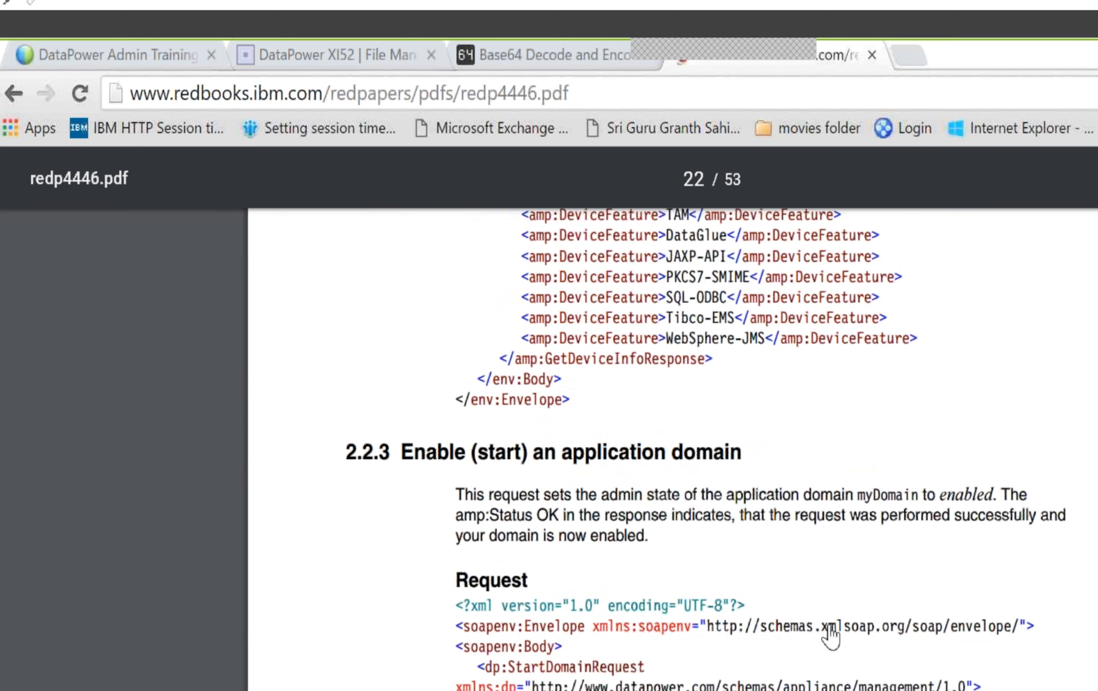
{"action": "scroll", "coordinate": [819, 657], "scroll_direction": "down", "scroll_amount": 3}
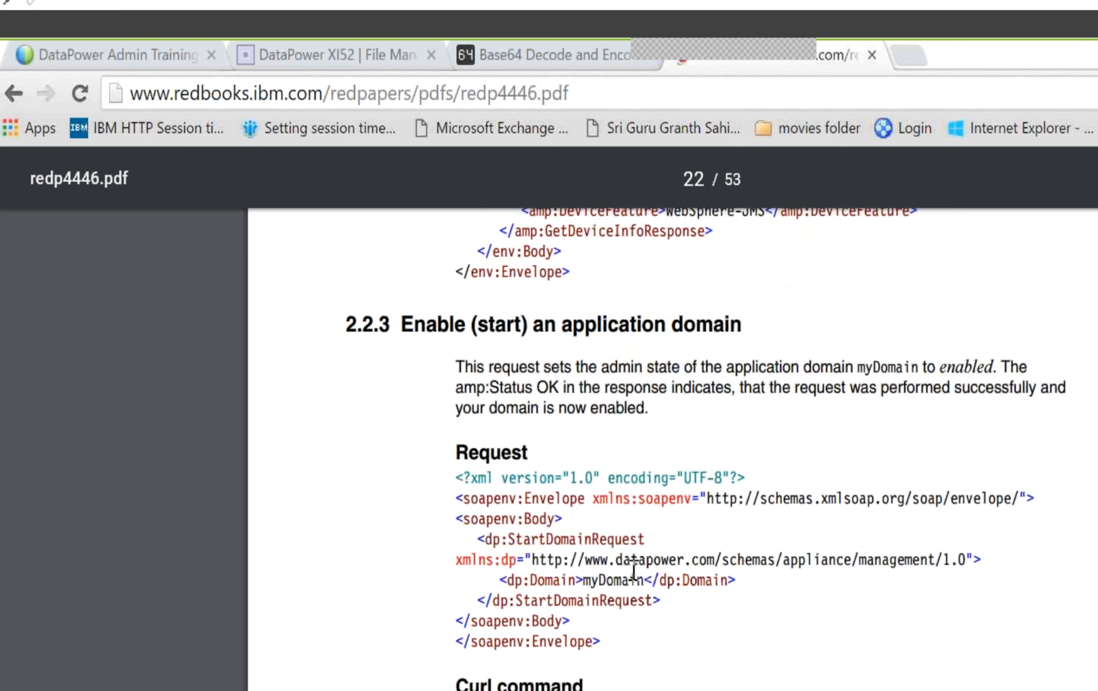
{"action": "scroll", "coordinate": [638, 571], "scroll_direction": "down", "scroll_amount": 12}
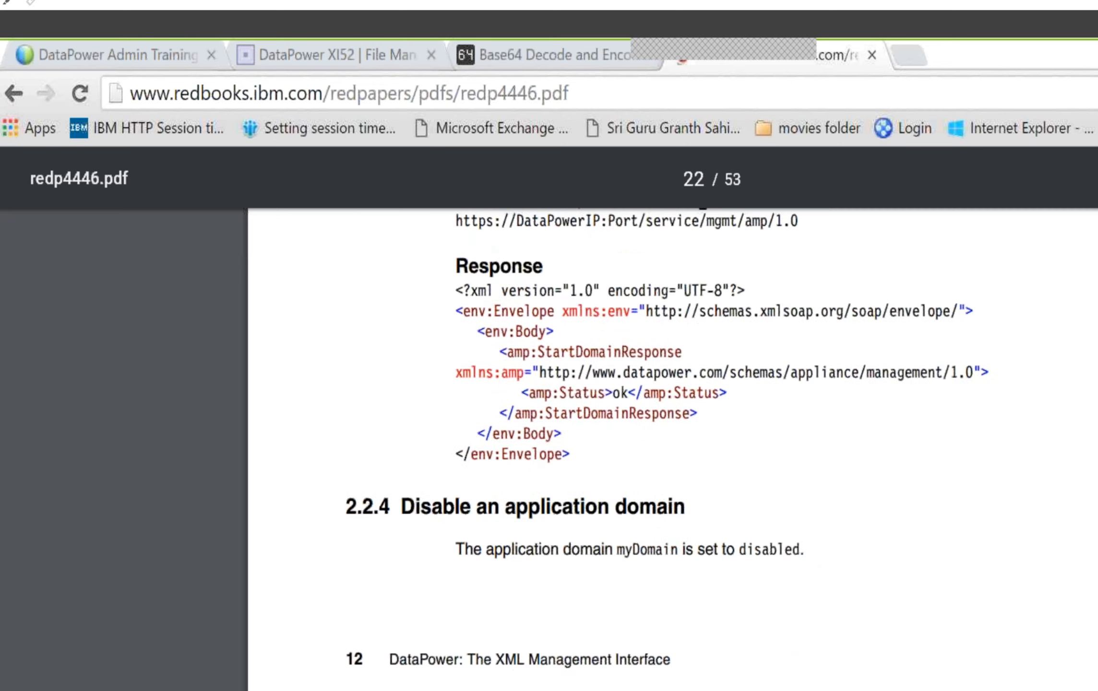
{"action": "scroll", "coordinate": [515, 591], "scroll_direction": "down", "scroll_amount": 16}
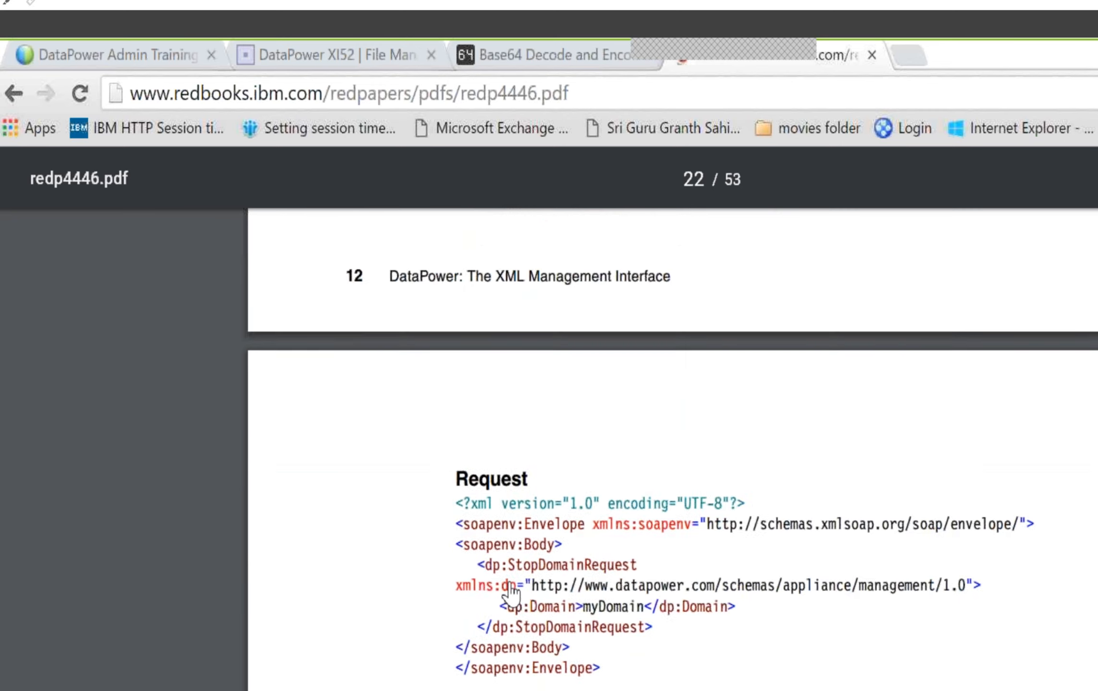
{"action": "scroll", "coordinate": [509, 583], "scroll_direction": "down", "scroll_amount": 20}
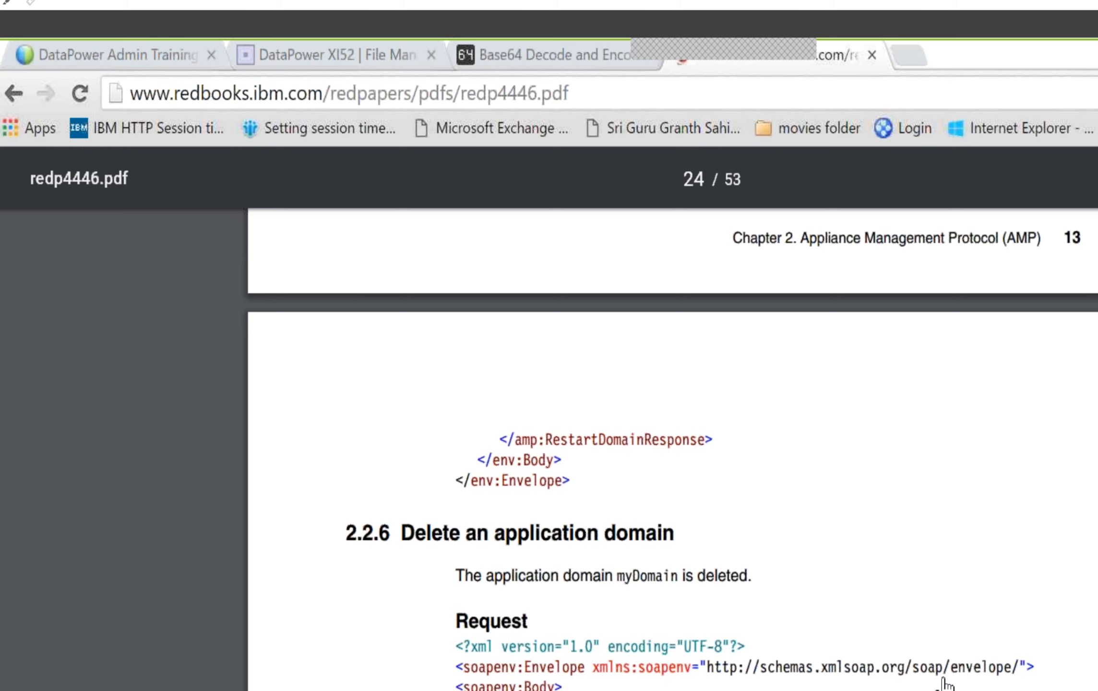
{"action": "scroll", "coordinate": [709, 576], "scroll_direction": "down", "scroll_amount": 5}
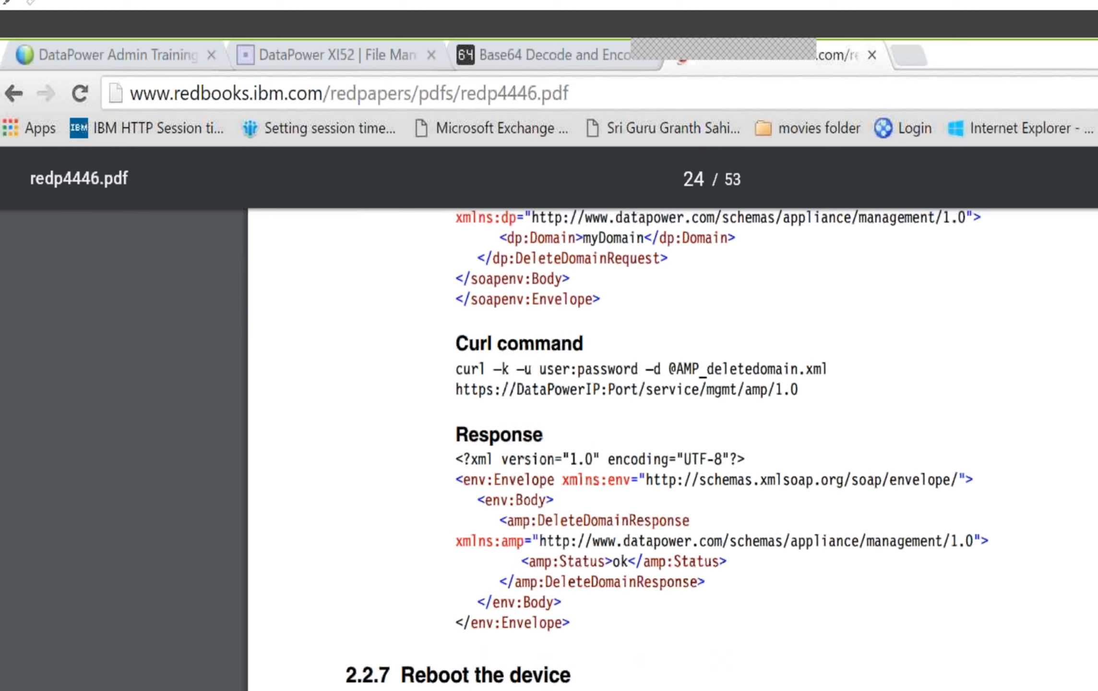
{"action": "scroll", "coordinate": [672, 446], "scroll_direction": "down", "scroll_amount": 15}
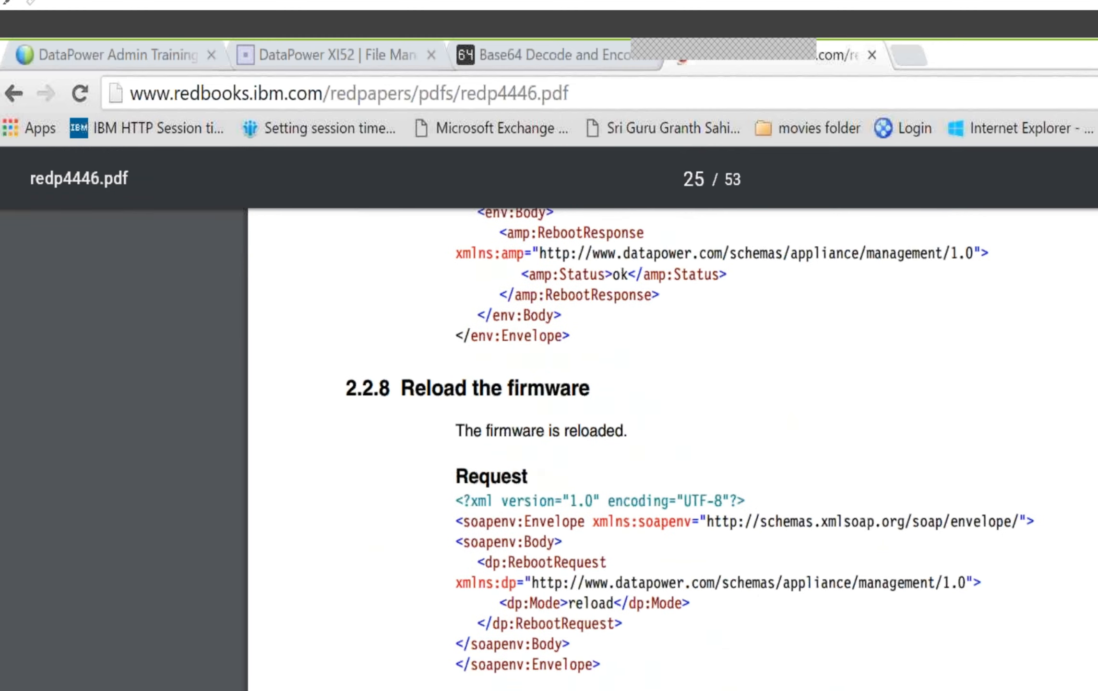
{"action": "scroll", "coordinate": [672, 446], "scroll_direction": "down", "scroll_amount": 8}
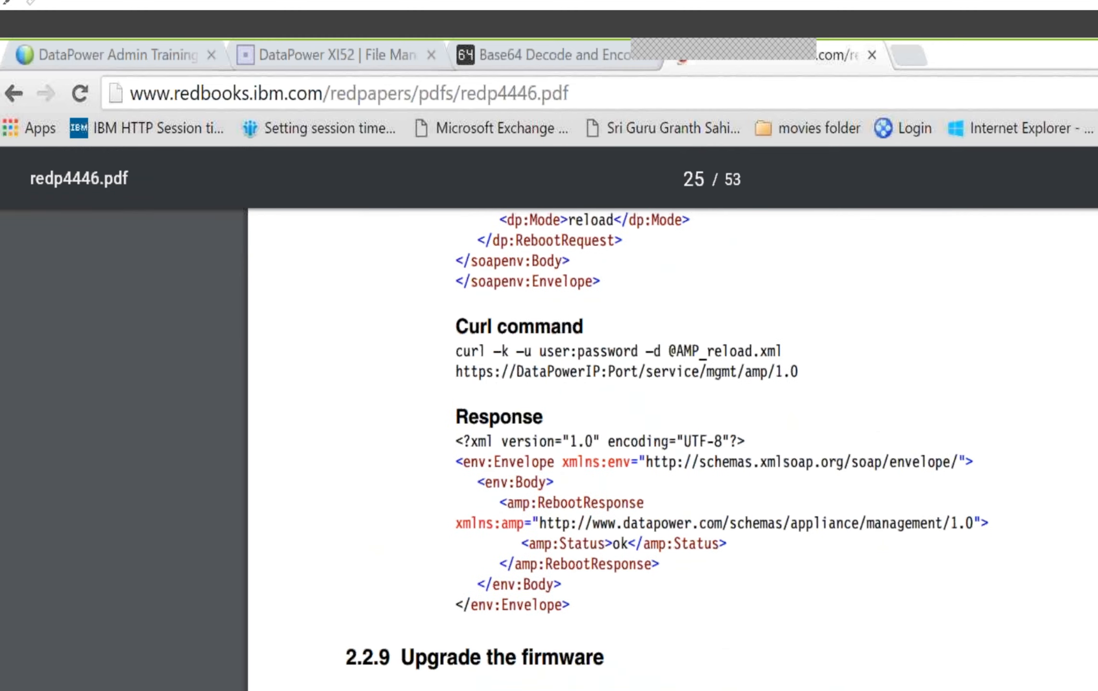
Go back through the reboot and restart-domain samples to section 2.2.2, Get device information
{"action": "scroll", "coordinate": [672, 417], "scroll_direction": "up", "scroll_amount": 10}
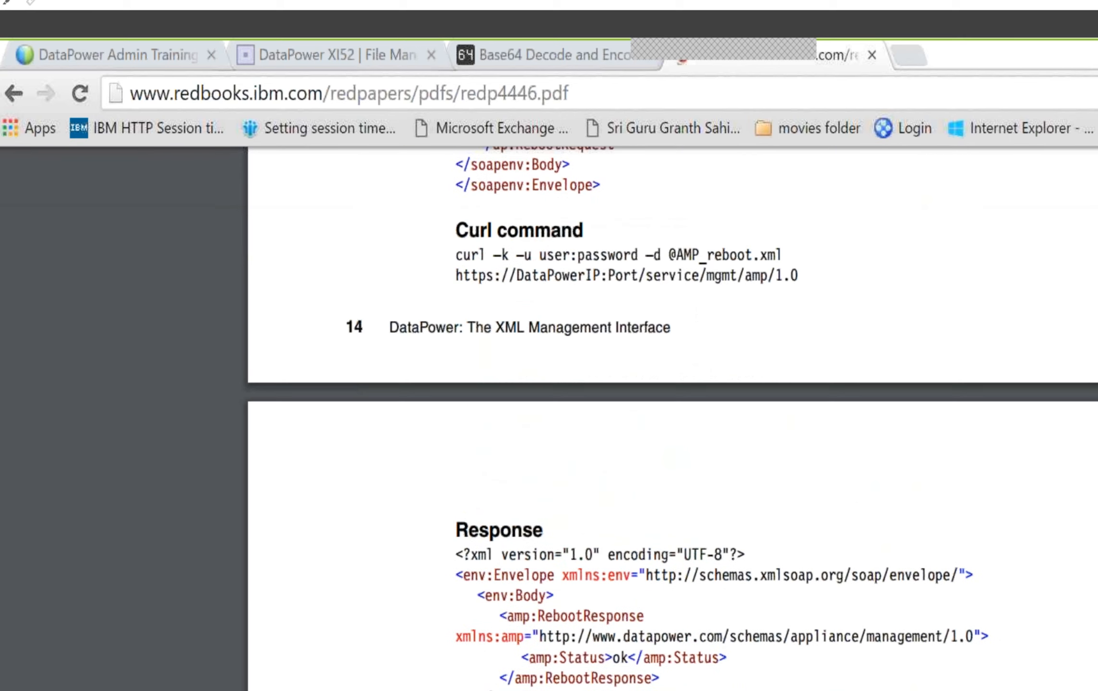
{"action": "scroll", "coordinate": [672, 417], "scroll_direction": "up", "scroll_amount": 8}
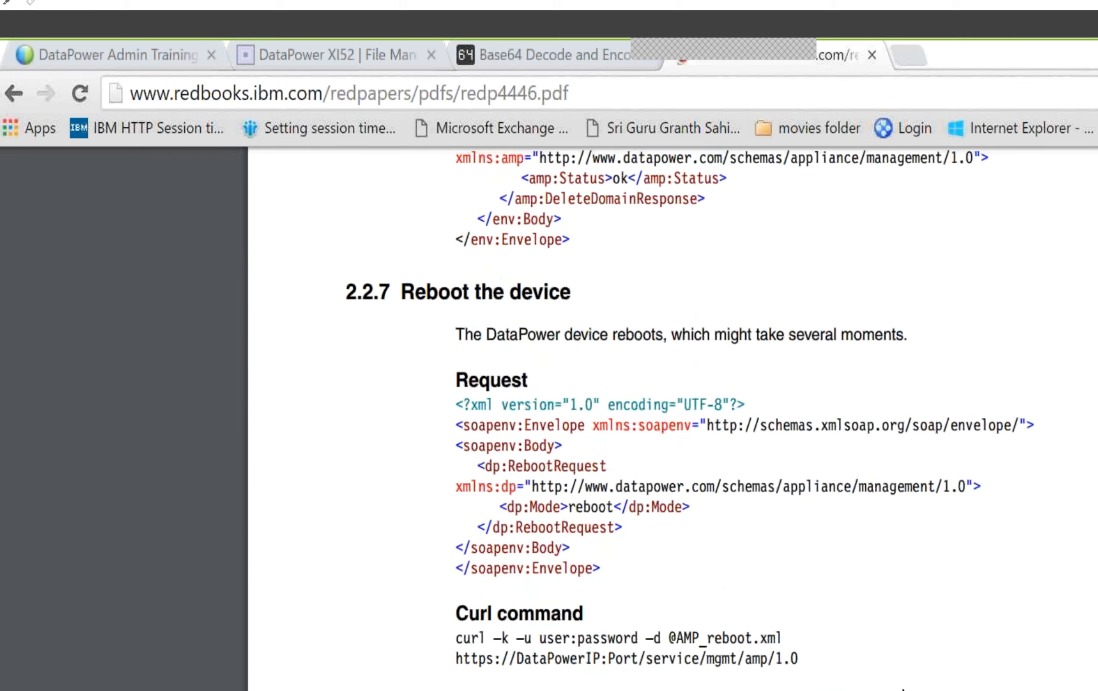
{"action": "scroll", "coordinate": [902, 690], "scroll_direction": "up", "scroll_amount": 3}
{"action": "scroll", "coordinate": [902, 689], "scroll_direction": "up", "scroll_amount": 20}
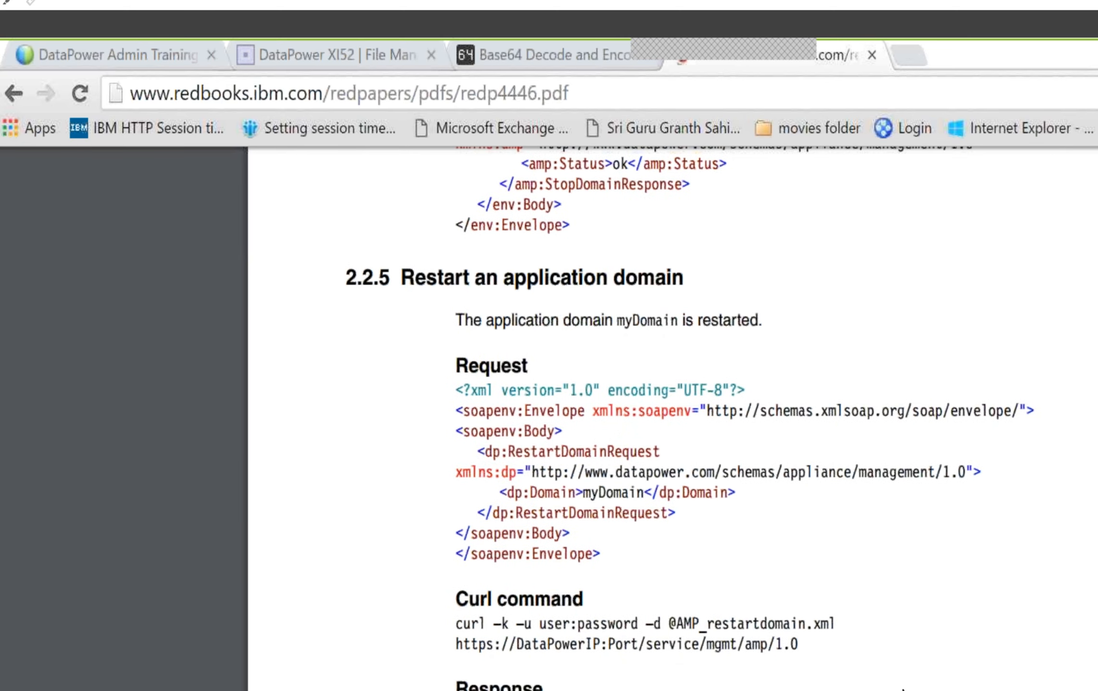
{"action": "scroll", "coordinate": [903, 690], "scroll_direction": "up", "scroll_amount": 12}
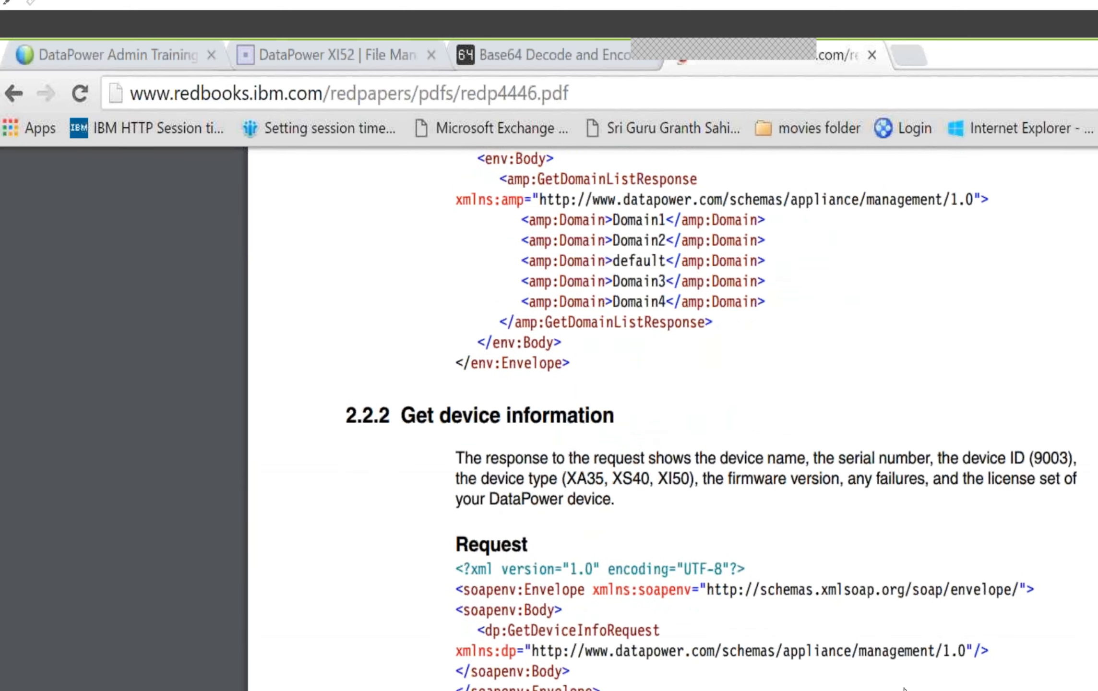
Review the request, curl command and response samples in sections 2.2.1 Get the domain list and 2.2.2 Get device information
{"action": "scroll", "coordinate": [904, 689], "scroll_direction": "up", "scroll_amount": 3}
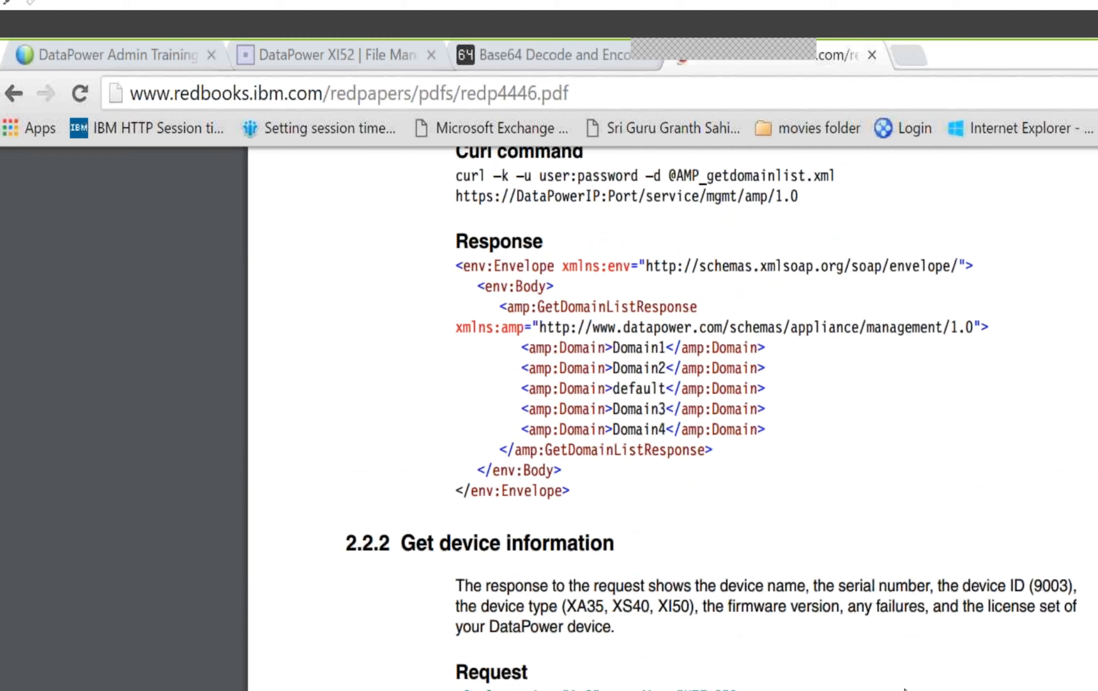
{"action": "scroll", "coordinate": [904, 689], "scroll_direction": "up", "scroll_amount": 6}
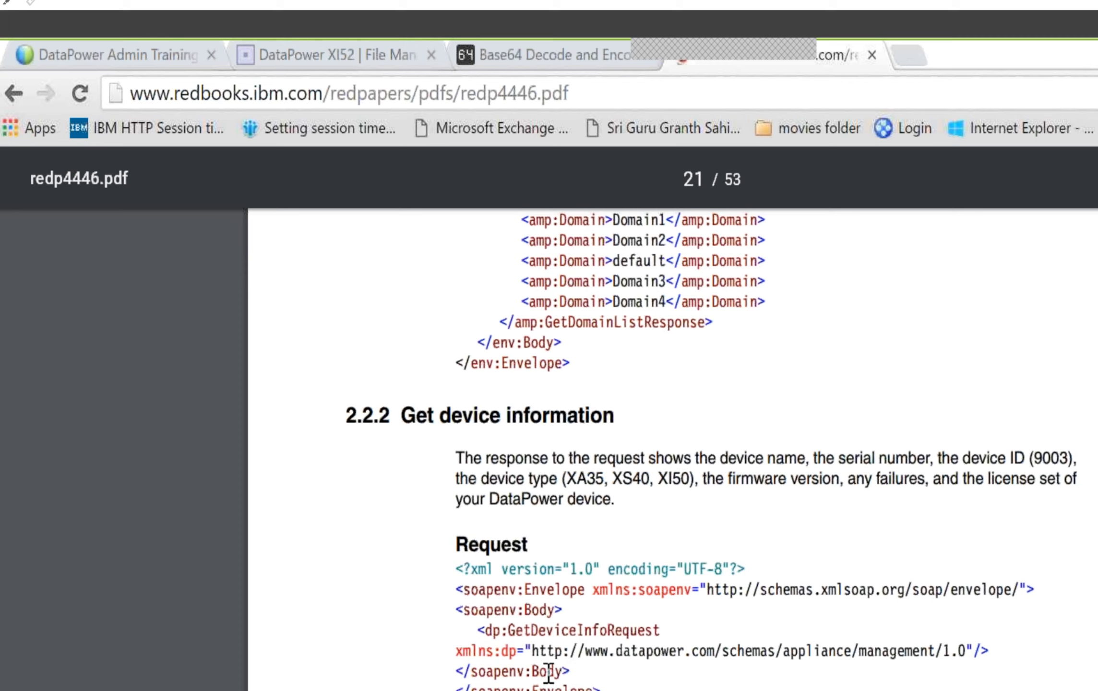
{"action": "scroll", "coordinate": [557, 679], "scroll_direction": "down", "scroll_amount": 5}
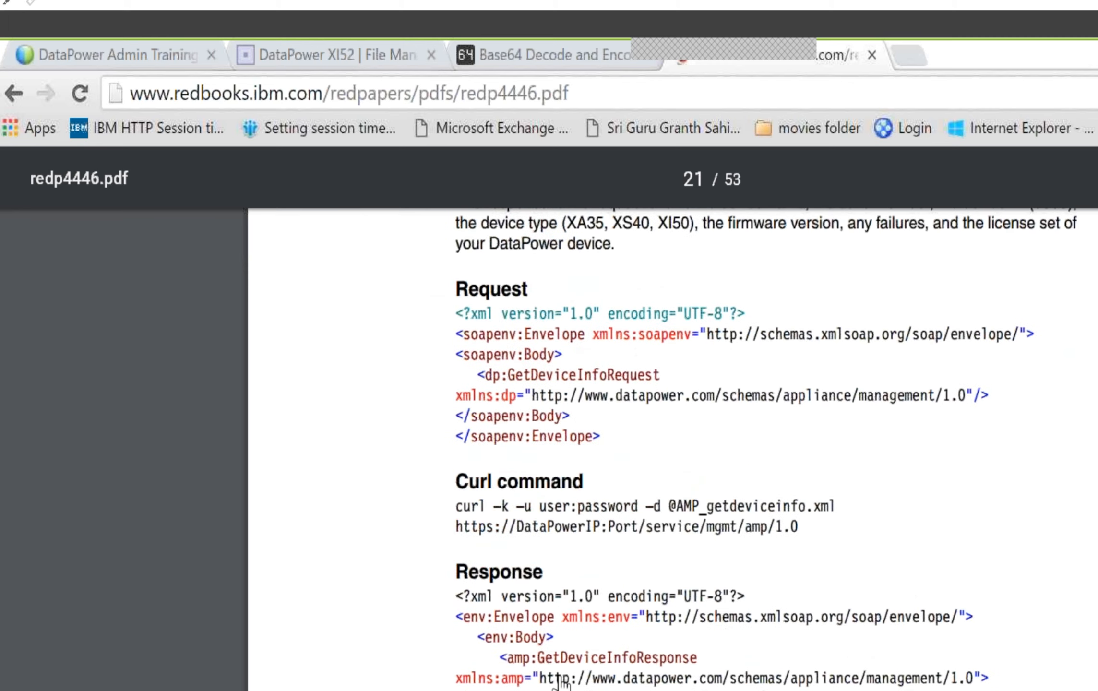
{"action": "scroll", "coordinate": [562, 678], "scroll_direction": "up", "scroll_amount": 3}
{"action": "scroll", "coordinate": [562, 677], "scroll_direction": "up", "scroll_amount": 20}
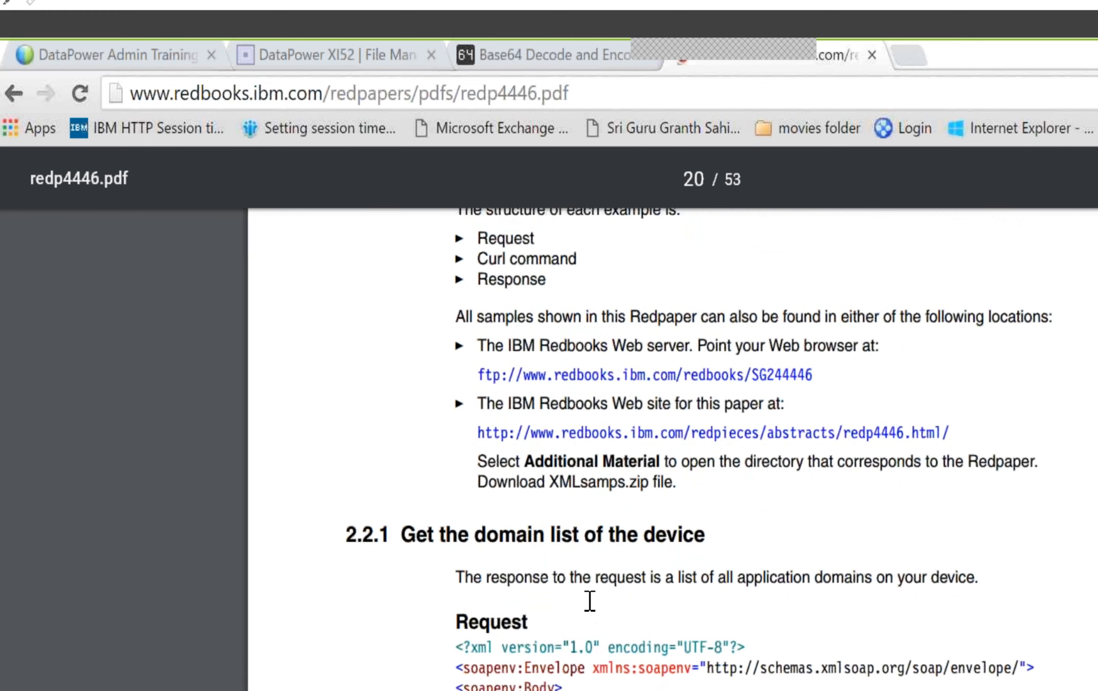
{"action": "scroll", "coordinate": [590, 601], "scroll_direction": "down", "scroll_amount": 10}
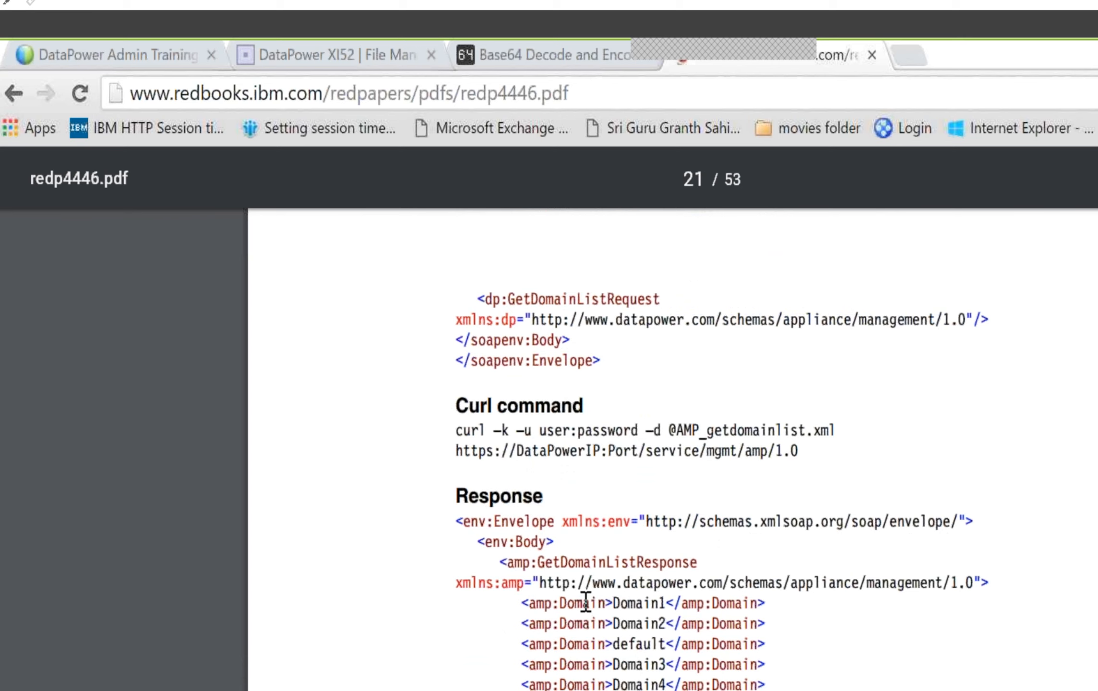
{"action": "scroll", "coordinate": [585, 602], "scroll_direction": "down", "scroll_amount": 5}
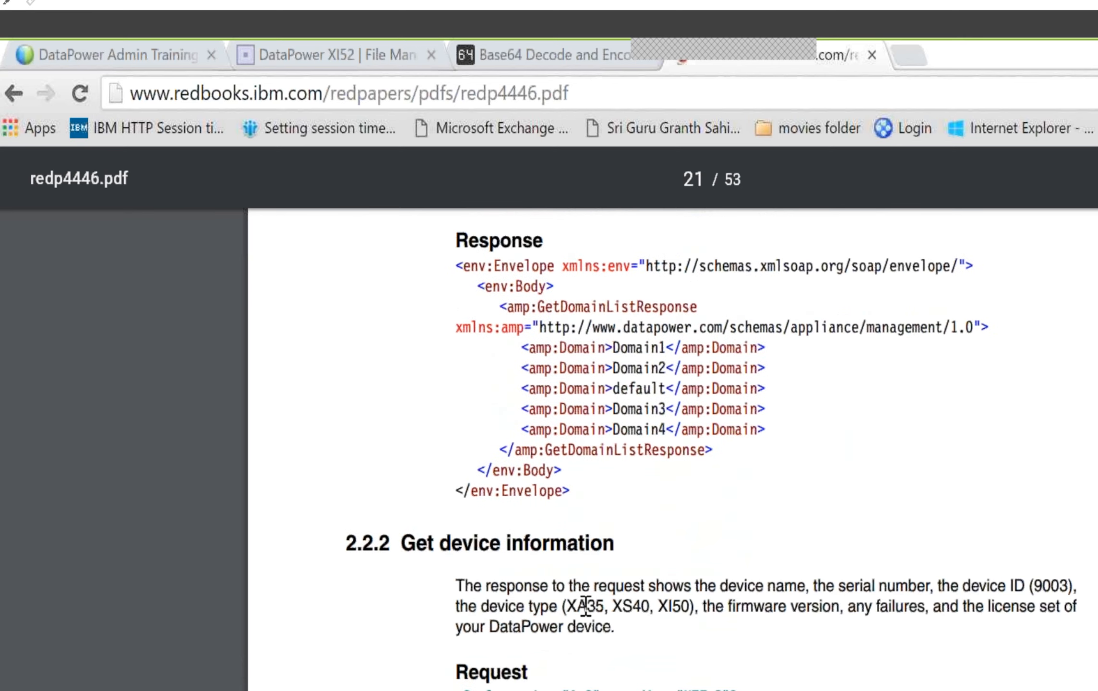
{"action": "scroll", "coordinate": [585, 605], "scroll_direction": "down", "scroll_amount": 5}
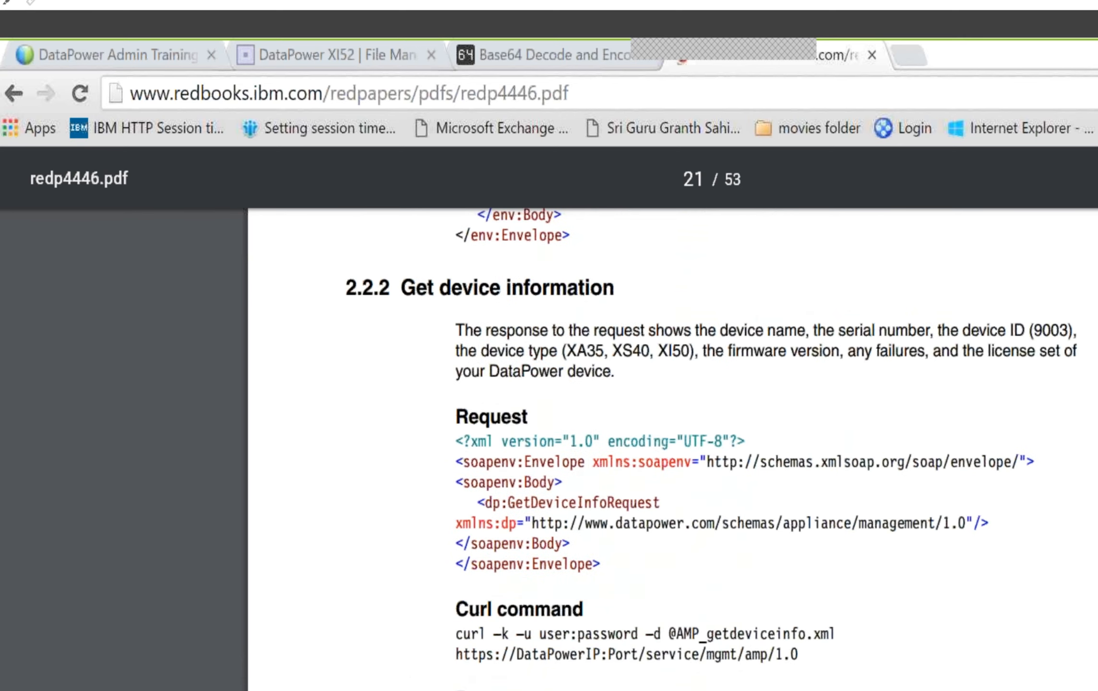
Switch to SoapUI and collapse the app-mgmt-protocol-v3 project tree
{"action": "key", "text": "alt+Tab"}
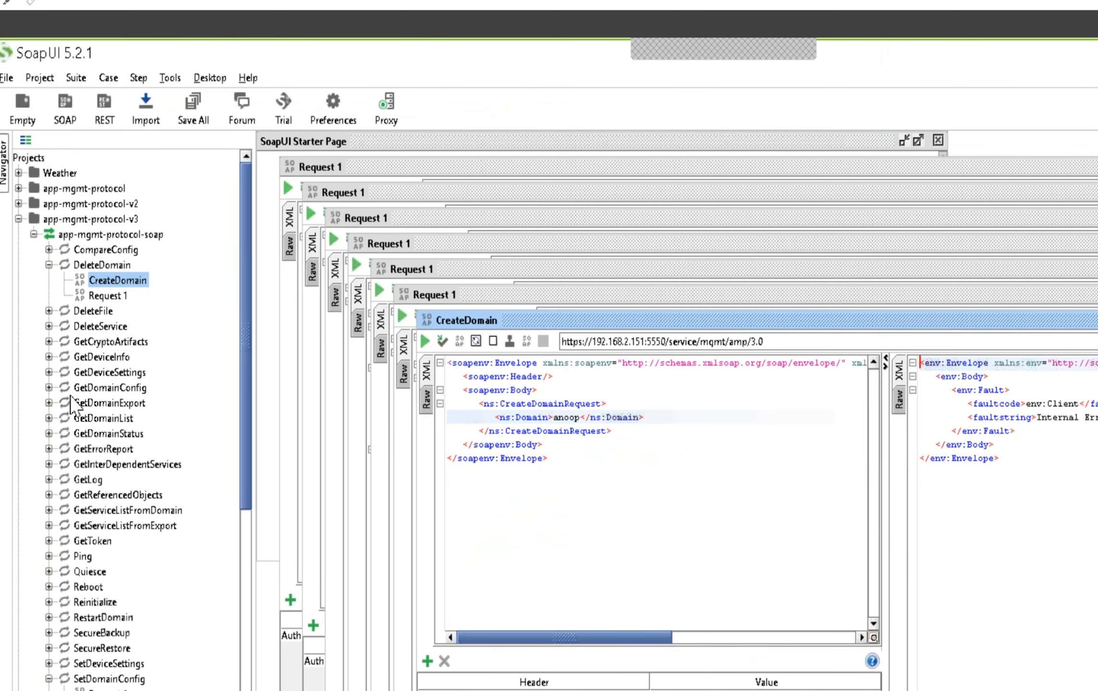
{"action": "left_click", "coordinate": [18, 219]}
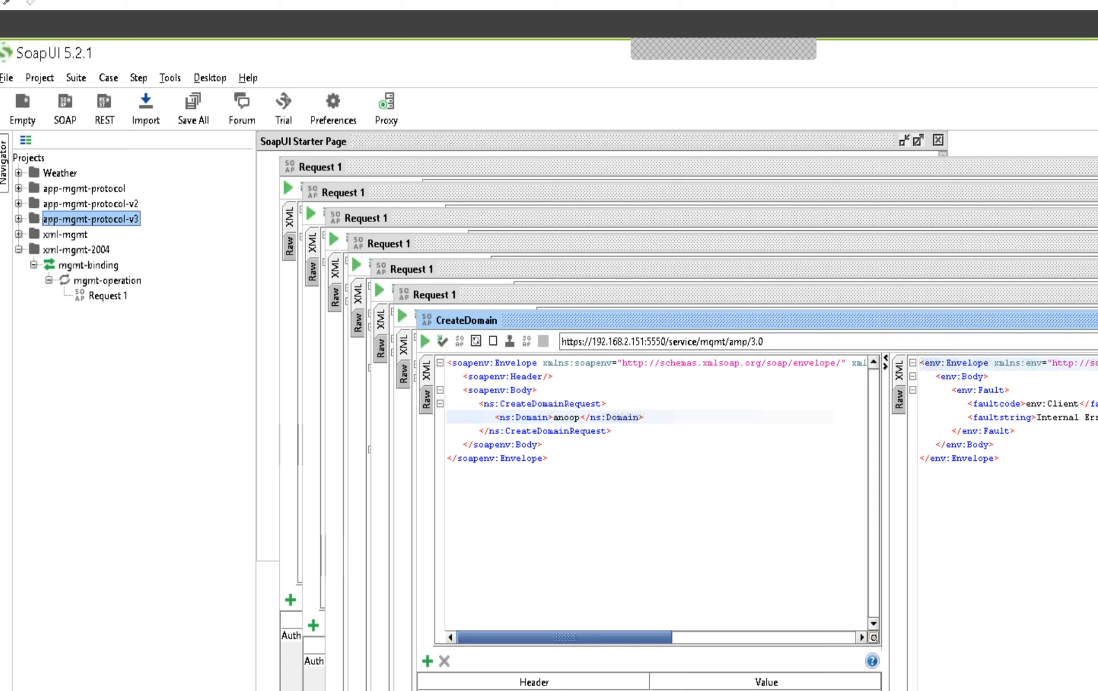
{"action": "key", "text": "alt+Tab"}
Find and launch the TextPad desktop app for writing notes
{"action": "key", "text": "super"}
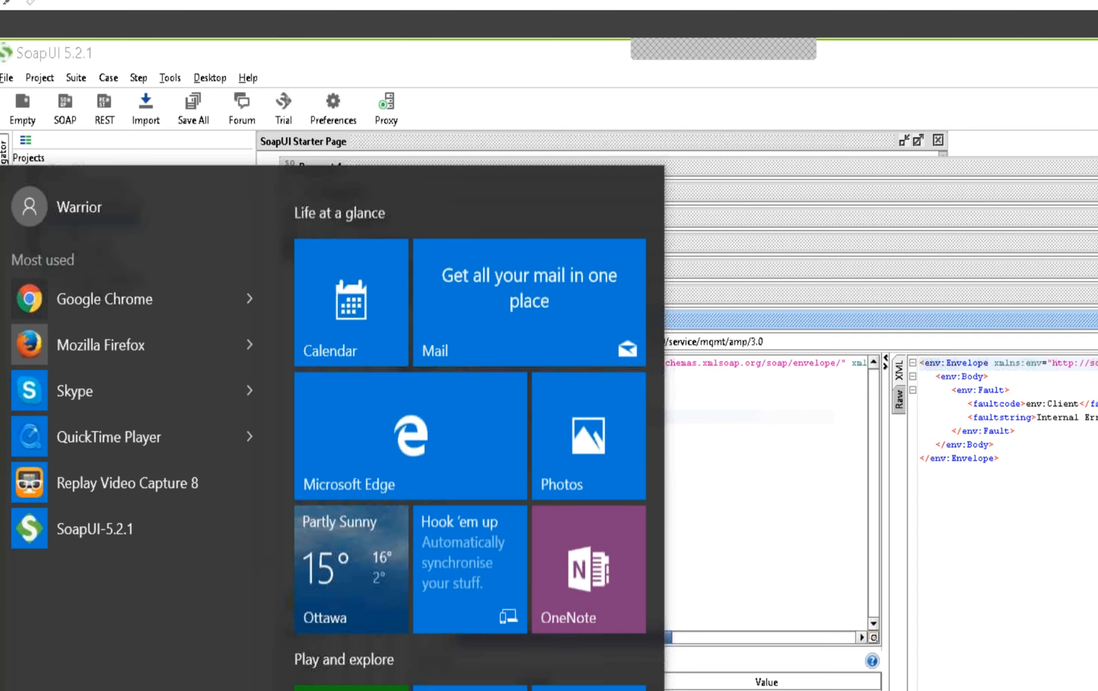
{"action": "type", "text": "c"}
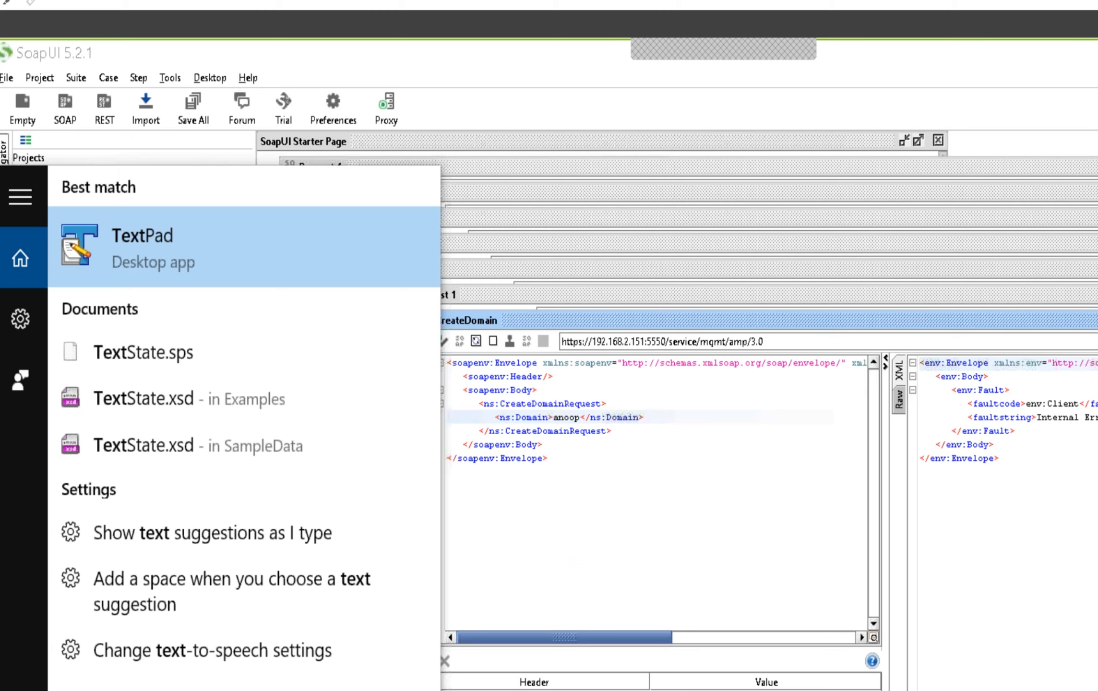
{"action": "left_click", "coordinate": [123, 264]}
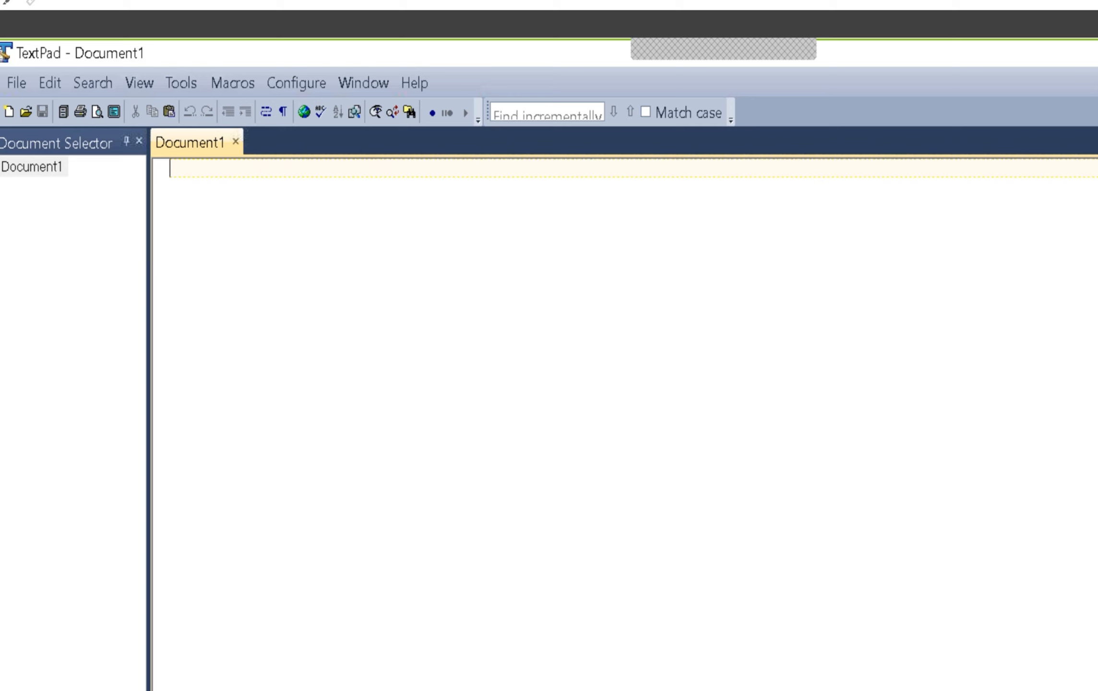
Write the first list item in the blank document: "1. create new domain using web ui"
{"action": "type", "text": "1. cre"}
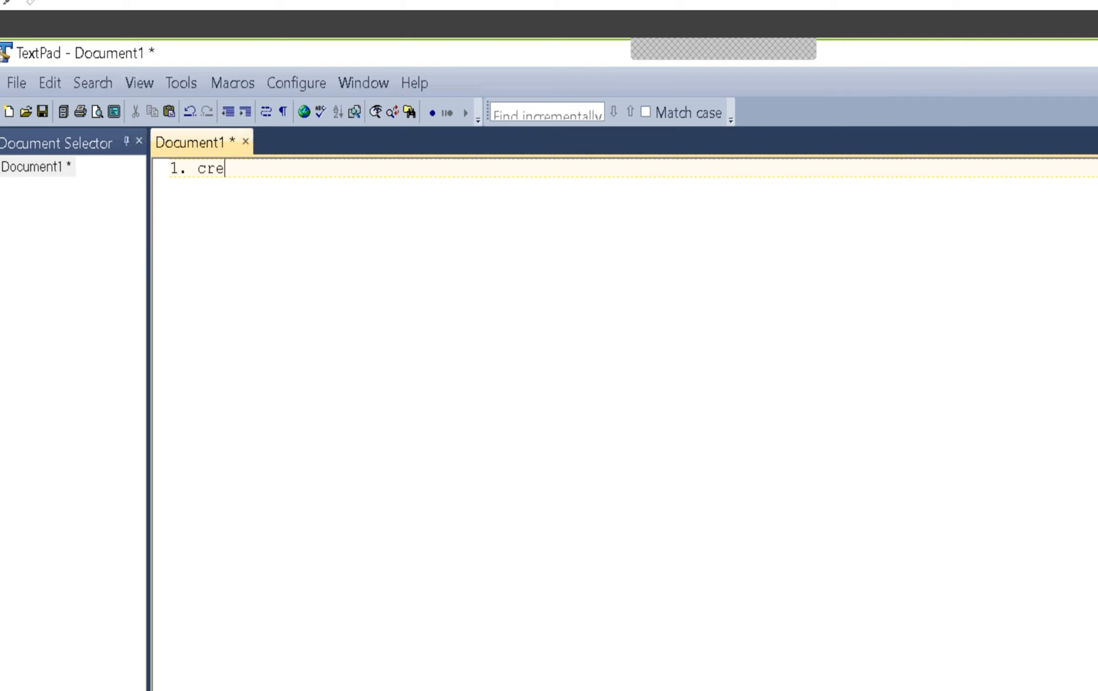
{"action": "type", "text": "ate new domain using "}
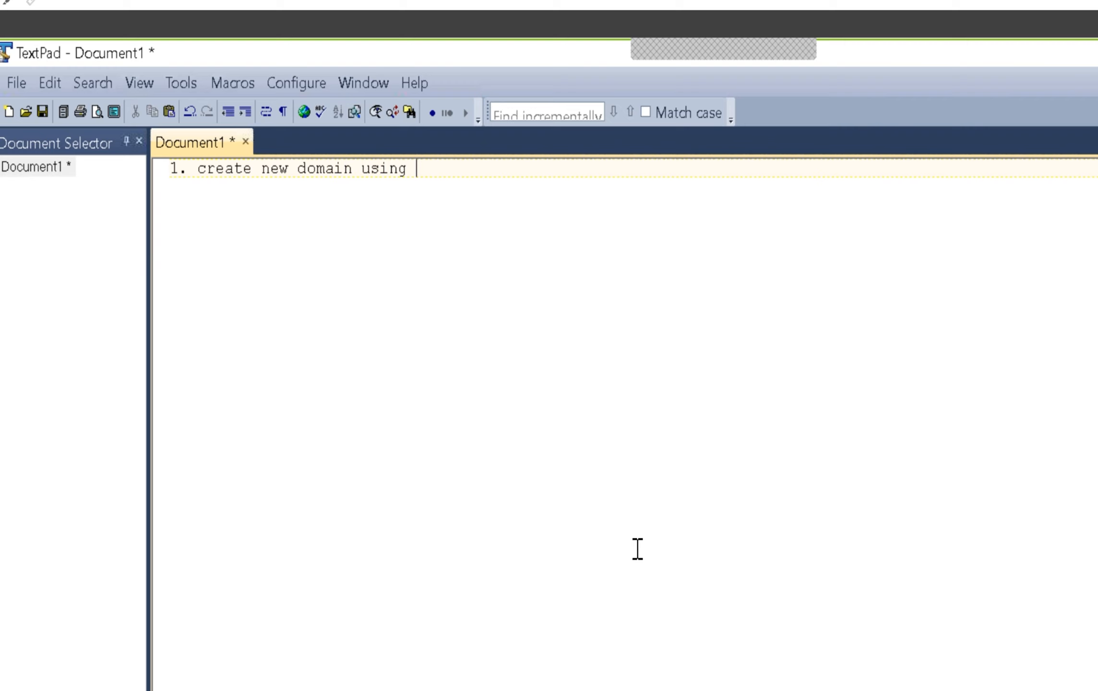
{"action": "type", "text": "web ui"}
Add the second list item after a blank line: "2. create new user for the domain"
{"action": "key", "text": "Return"}
{"action": "key", "text": "Return"}
{"action": "type", "text": "2. create new use"}
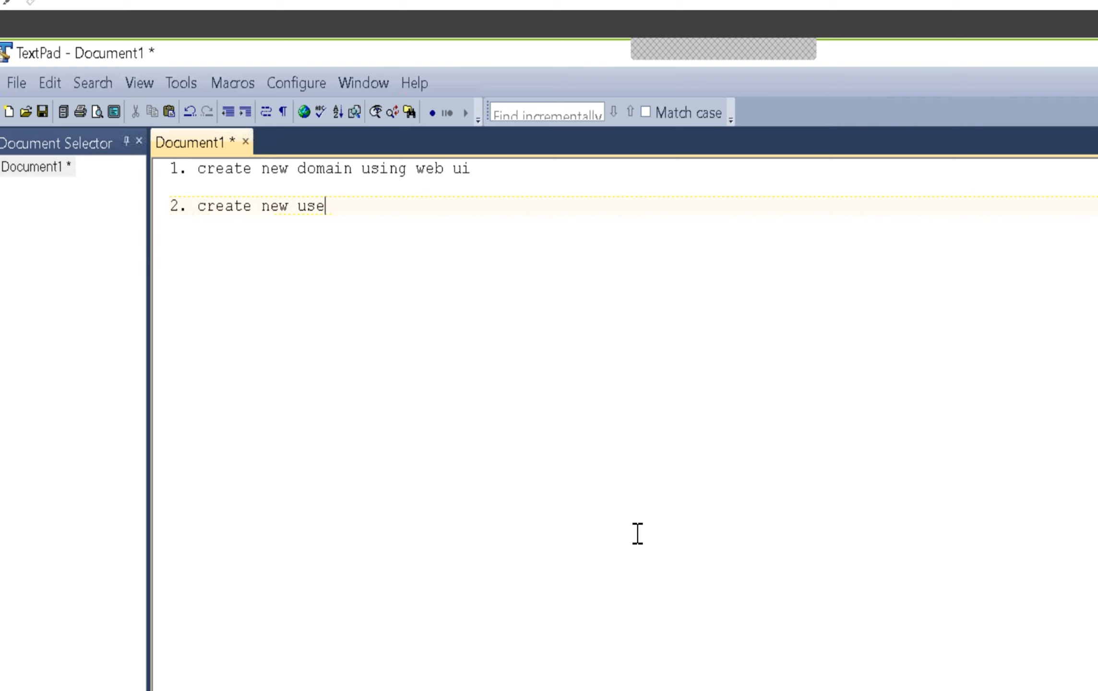
{"action": "type", "text": "r for the domau"}
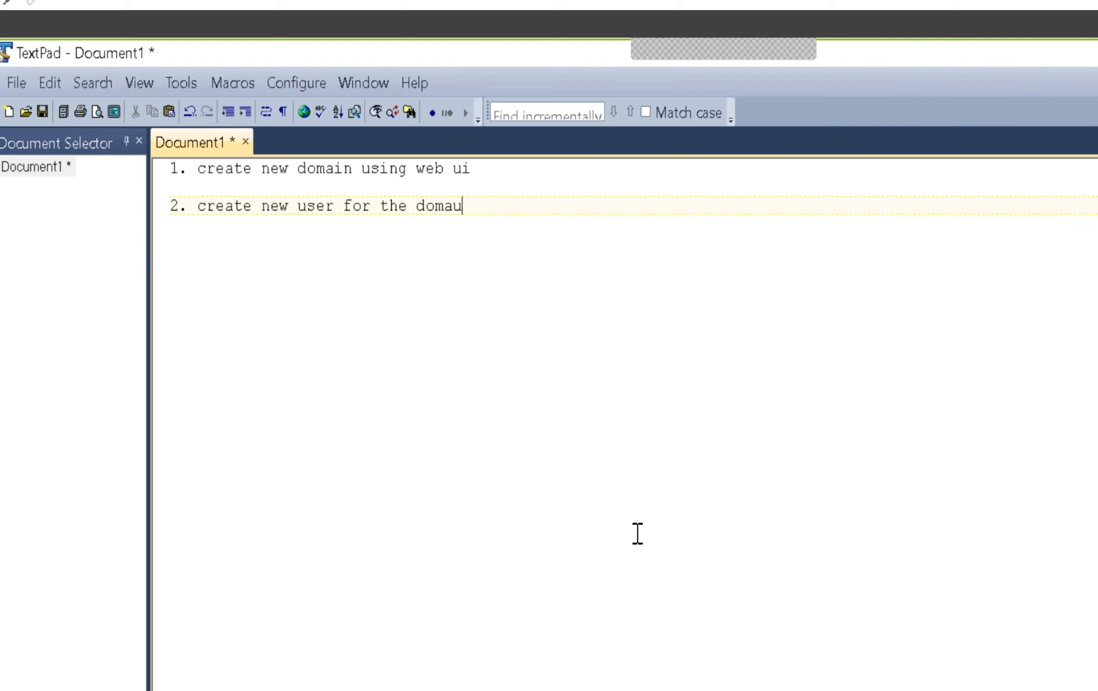
{"action": "key", "text": "BackSpace"}
{"action": "type", "text": "in"}
Start a third list item with "3." below a blank line
{"action": "key", "text": "Return"}
{"action": "key", "text": "Return"}
{"action": "type", "text": "3."}
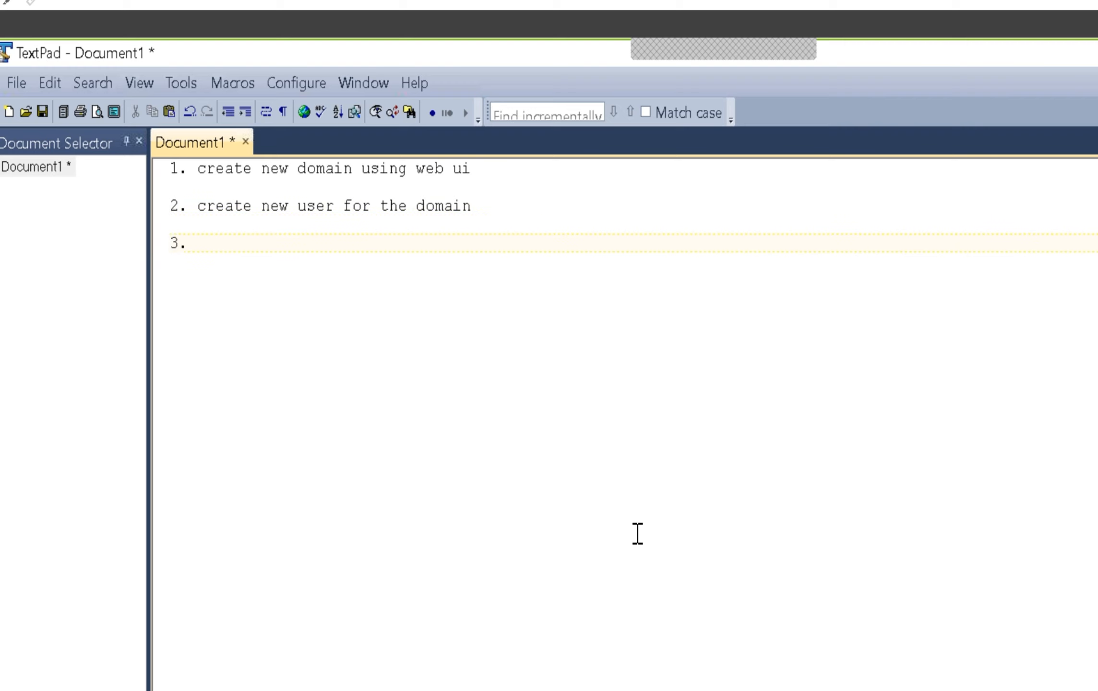
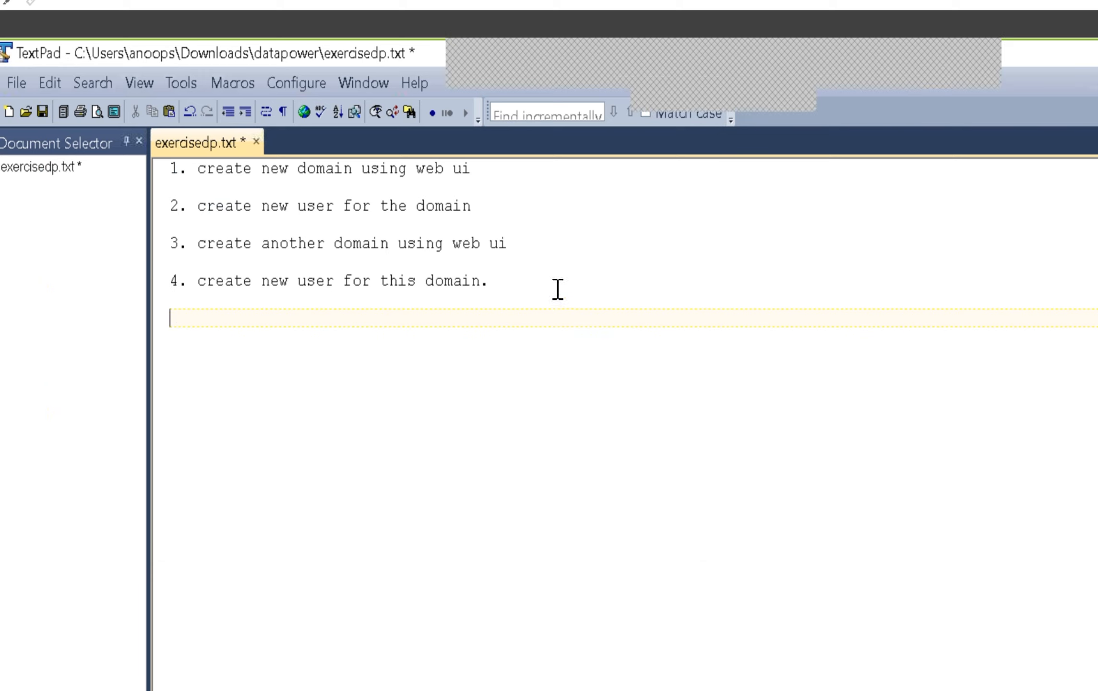
Extend the fourth item to read "create new user for this domain and the previous created domain." and save the file
{"action": "key", "text": "BackSpace"}
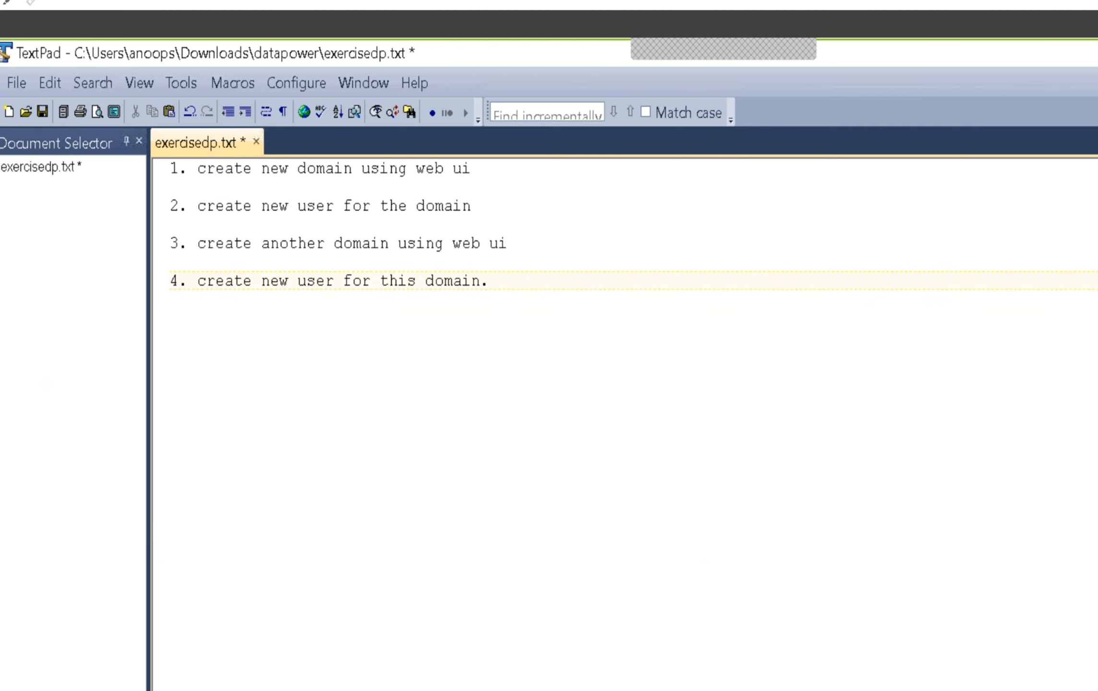
{"action": "key", "text": "BackSpace"}
{"action": "type", "text": "and the previous ceated"}
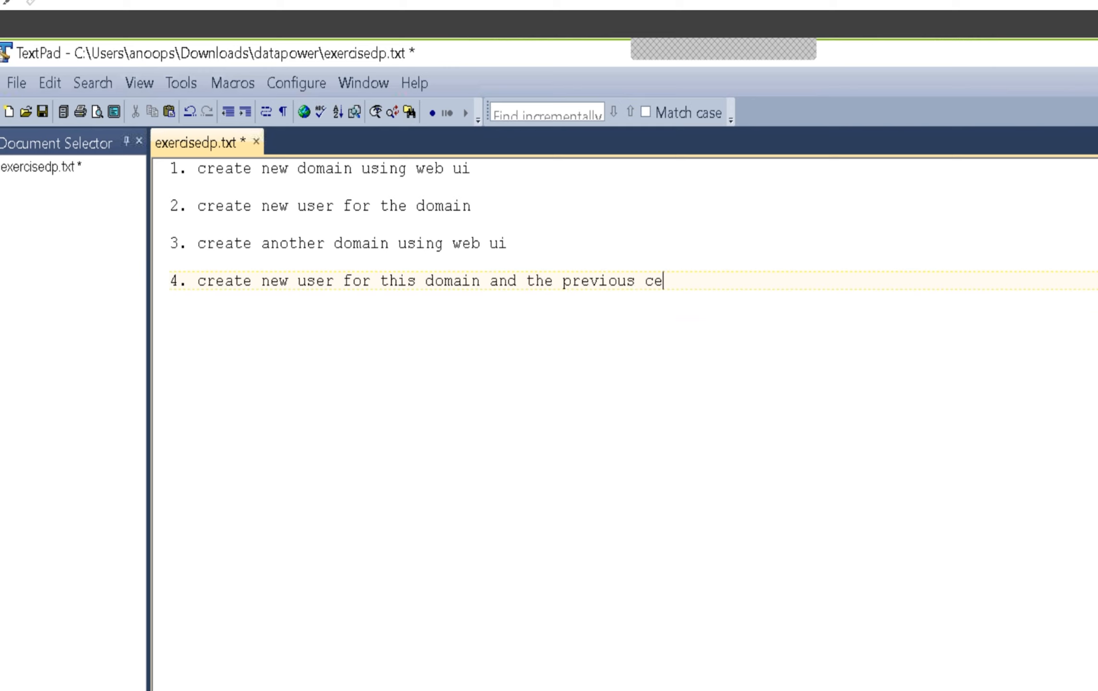
{"action": "key", "text": "BackSpace"}
{"action": "key", "text": "BackSpace"}
{"action": "key", "text": "BackSpace"}
{"action": "key", "text": "BackSpace"}
{"action": "key", "text": "BackSpace"}
{"action": "type", "text": "reated domain."}
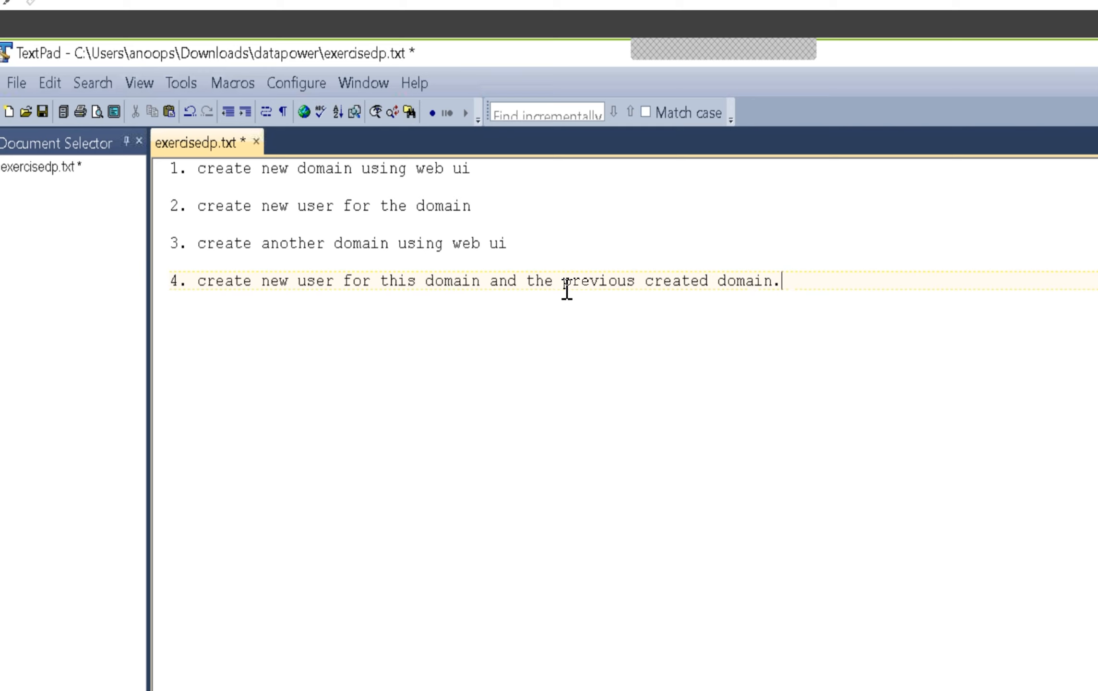
{"action": "key", "text": "ctrl+s"}
Switch to File Explorer and reopen exercisedp from the datapower folder in Downloads with TextPad
{"action": "key", "text": "alt+Tab"}
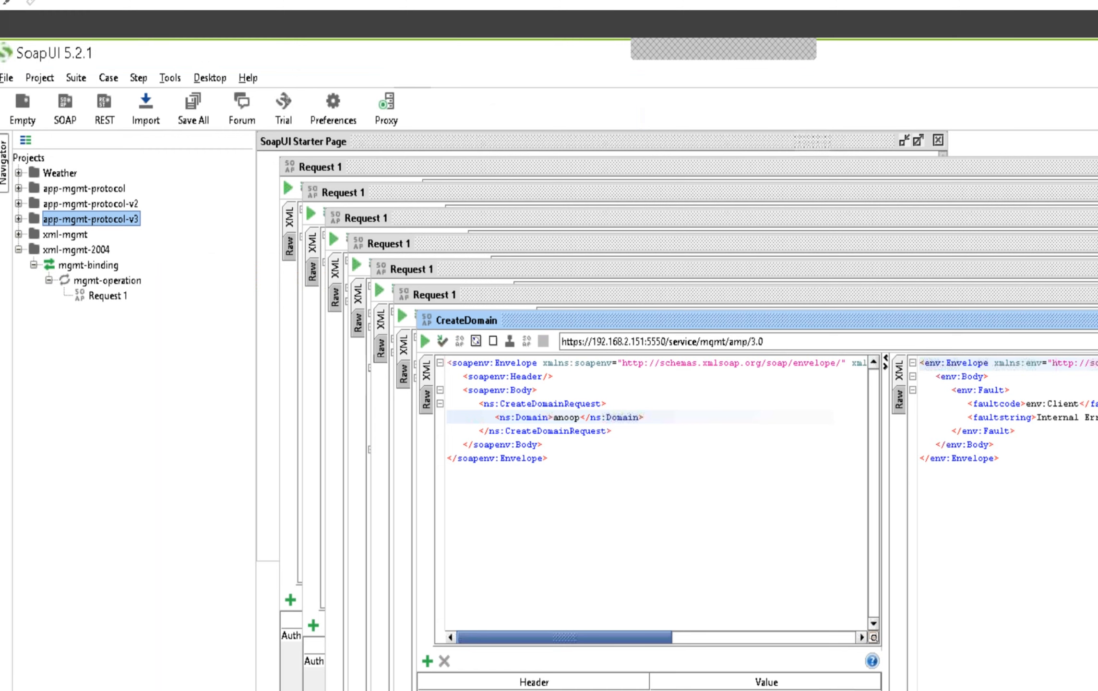
{"action": "key", "text": "alt+Tab"}
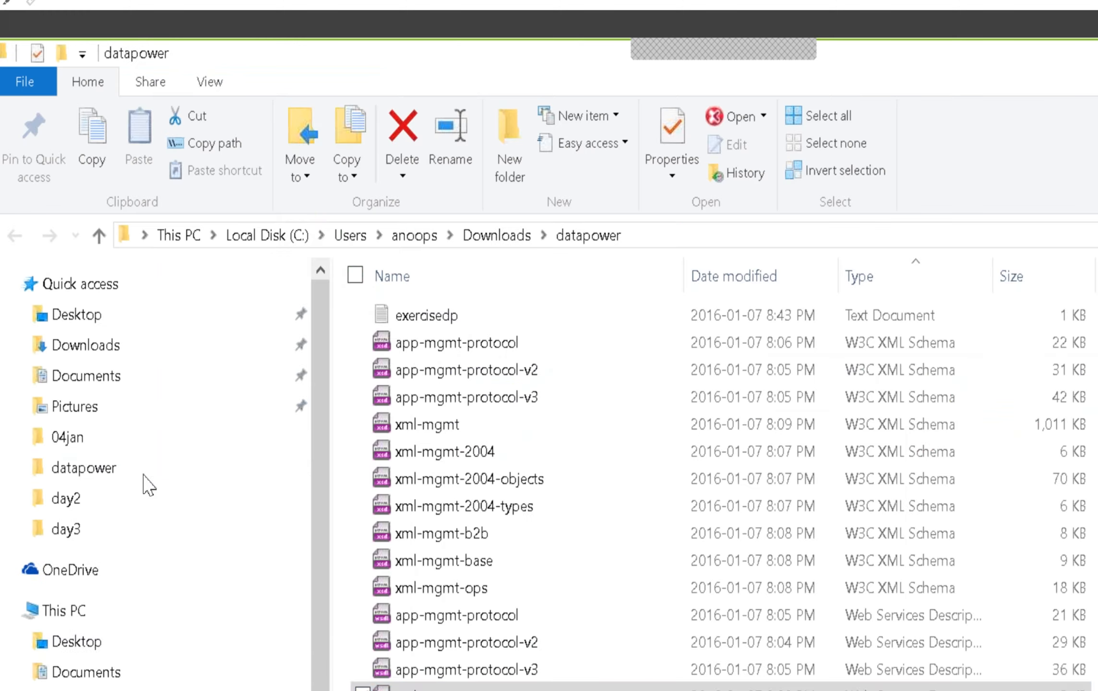
{"action": "left_click", "coordinate": [86, 345]}
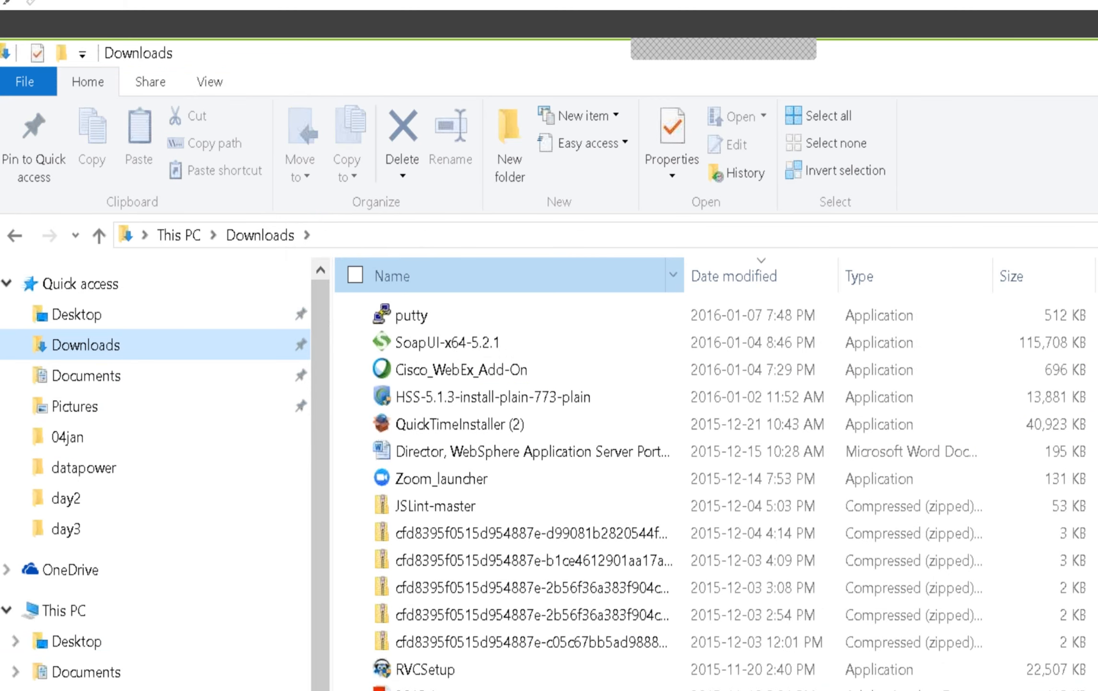
{"action": "left_click", "coordinate": [480, 276]}
{"action": "left_click", "coordinate": [446, 342]}
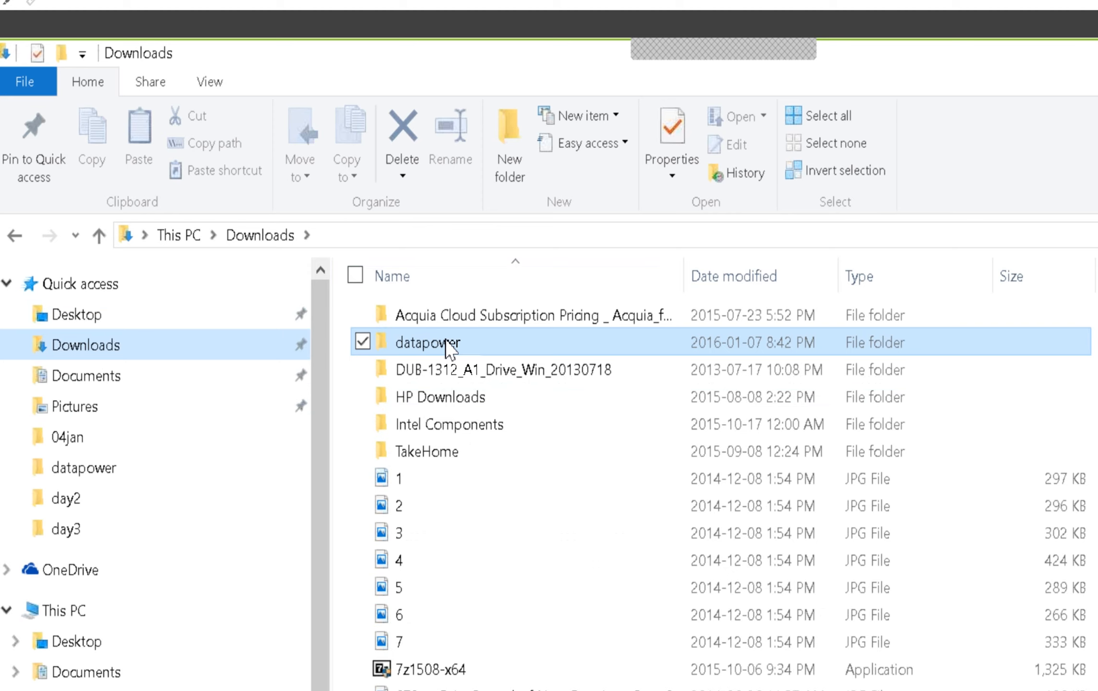
{"action": "double_click", "coordinate": [446, 342]}
{"action": "left_click", "coordinate": [434, 480]}
{"action": "right_click", "coordinate": [440, 480]}
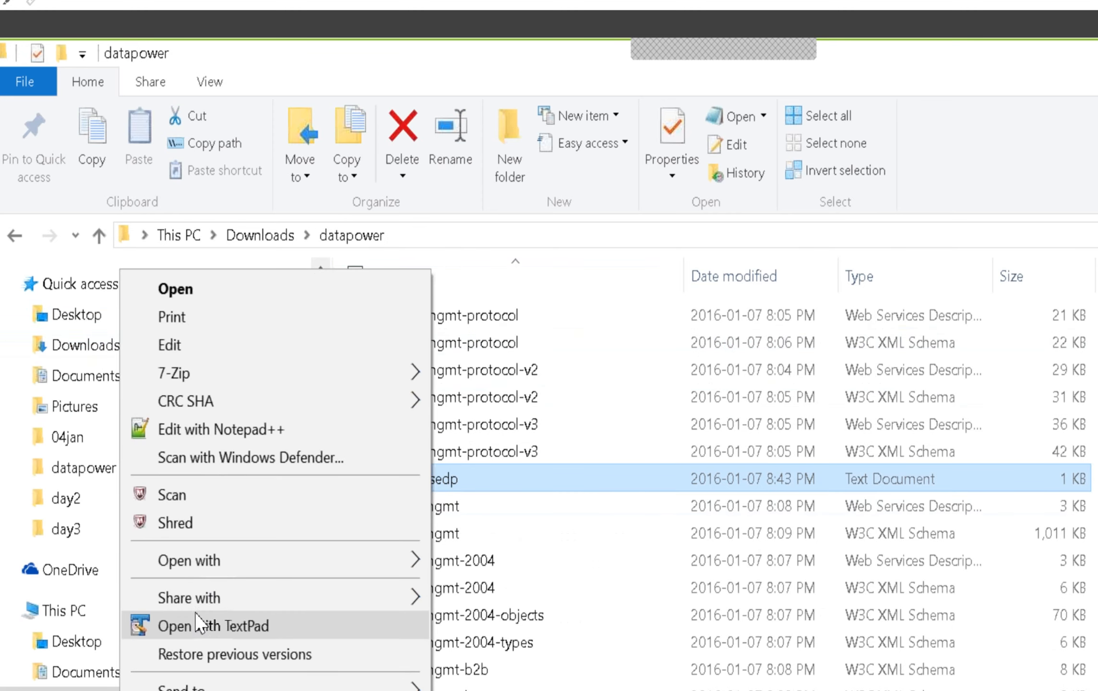
{"action": "left_click", "coordinate": [198, 628]}
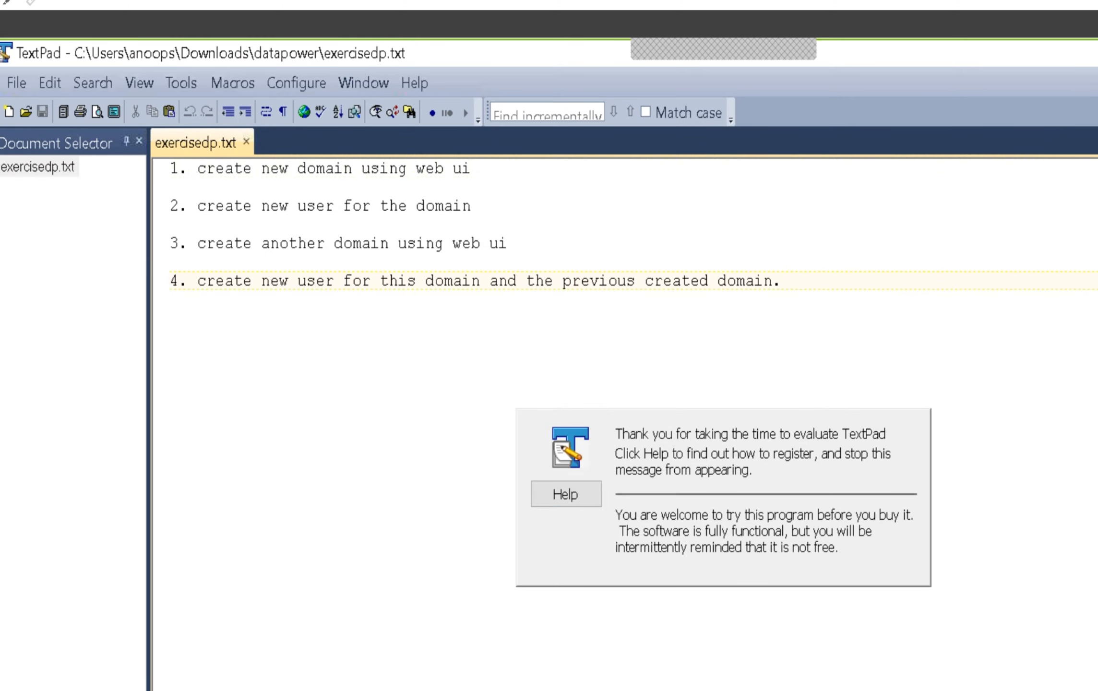
Add a fifth item below a blank line: "5. go through soma handbook and execute all operations."
{"action": "key", "text": "Return"}
{"action": "key", "text": "Return"}
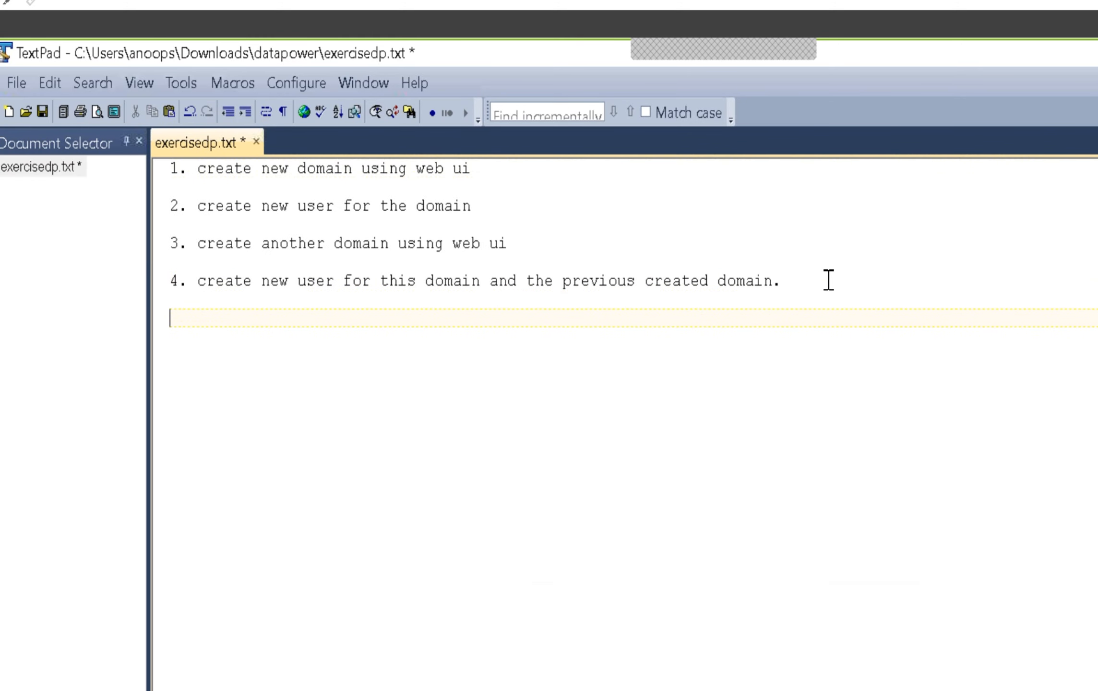
{"action": "type", "text": "5. go throug"}
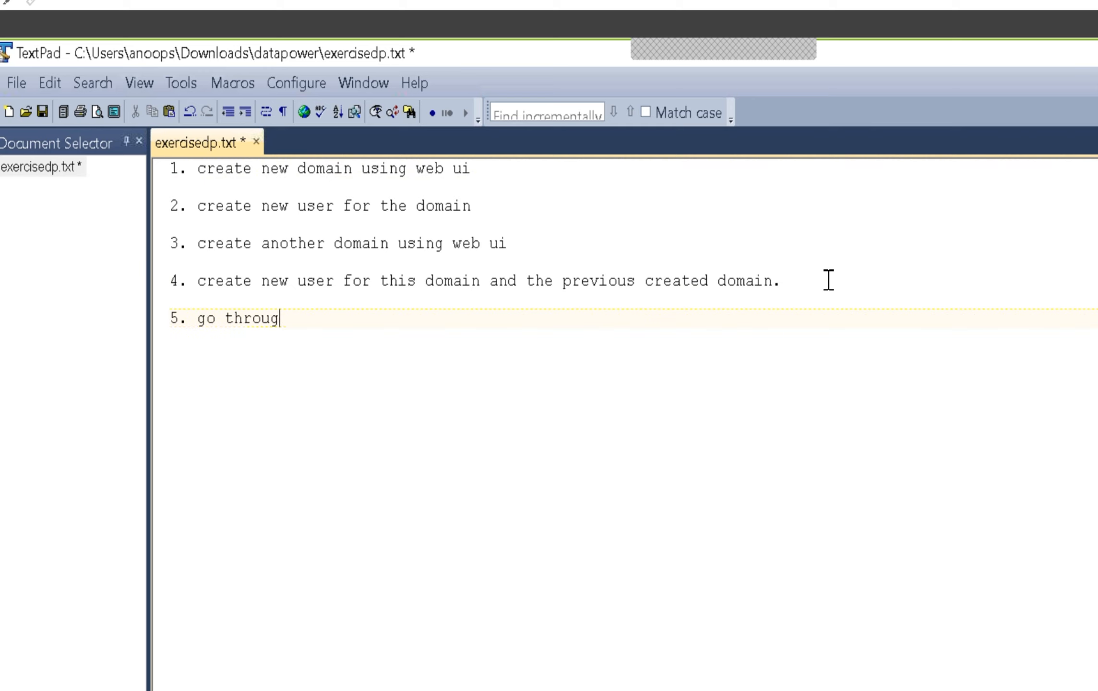
{"action": "type", "text": "h soma handbook and "}
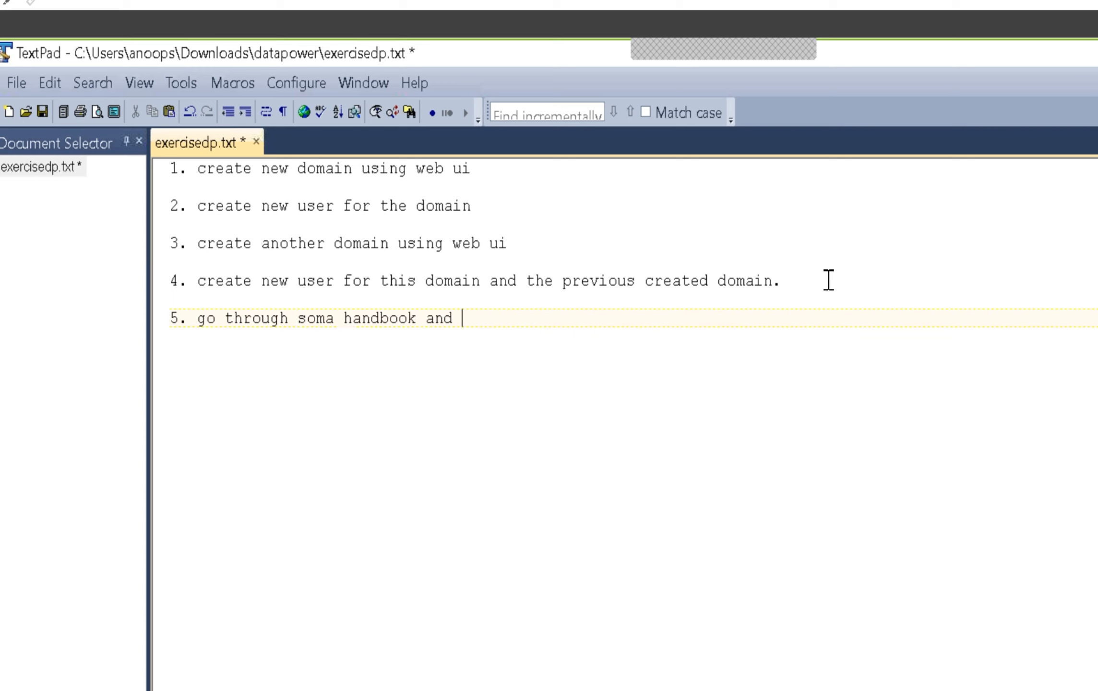
{"action": "type", "text": "execute all operations."}
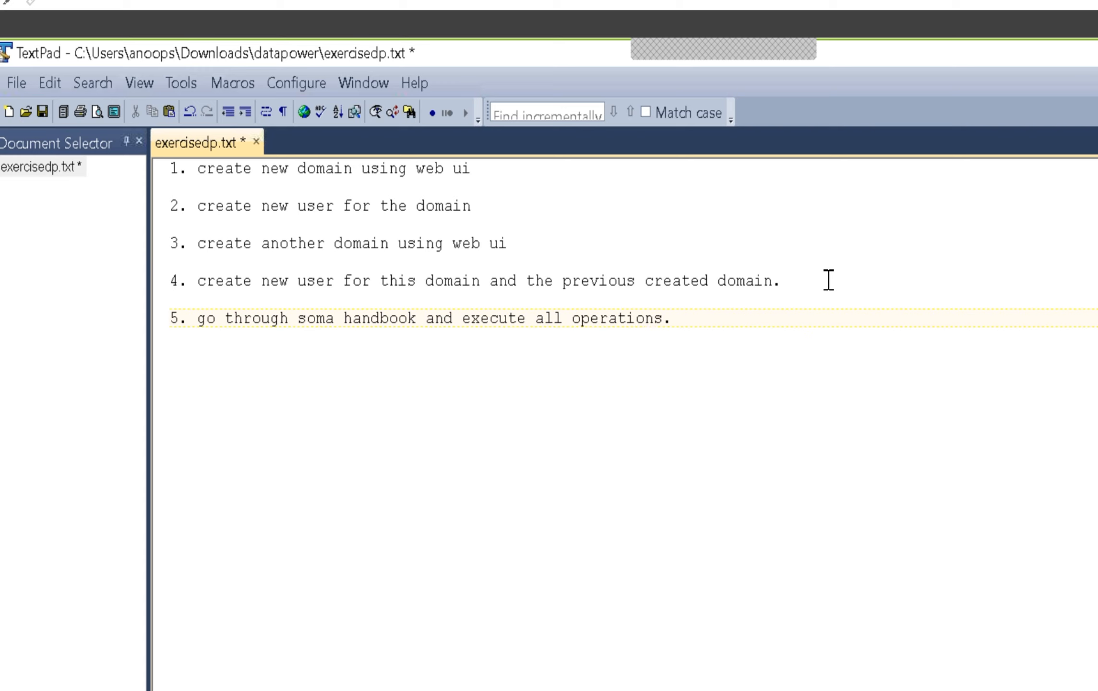
Reword the end of the fifth item to "execute all sample operations listed." and save the file
{"action": "key", "text": "BackSpace"}
{"action": "key", "text": "BackSpace"}
{"action": "key", "text": "BackSpace"}
{"action": "key", "text": "BackSpace"}
{"action": "key", "text": "BackSpace"}
{"action": "key", "text": "BackSpace"}
{"action": "key", "text": "BackSpace"}
{"action": "key", "text": "BackSpace"}
{"action": "key", "text": "BackSpace"}
{"action": "key", "text": "BackSpace"}
{"action": "key", "text": "BackSpace"}
{"action": "type", "text": "sample operatio"}
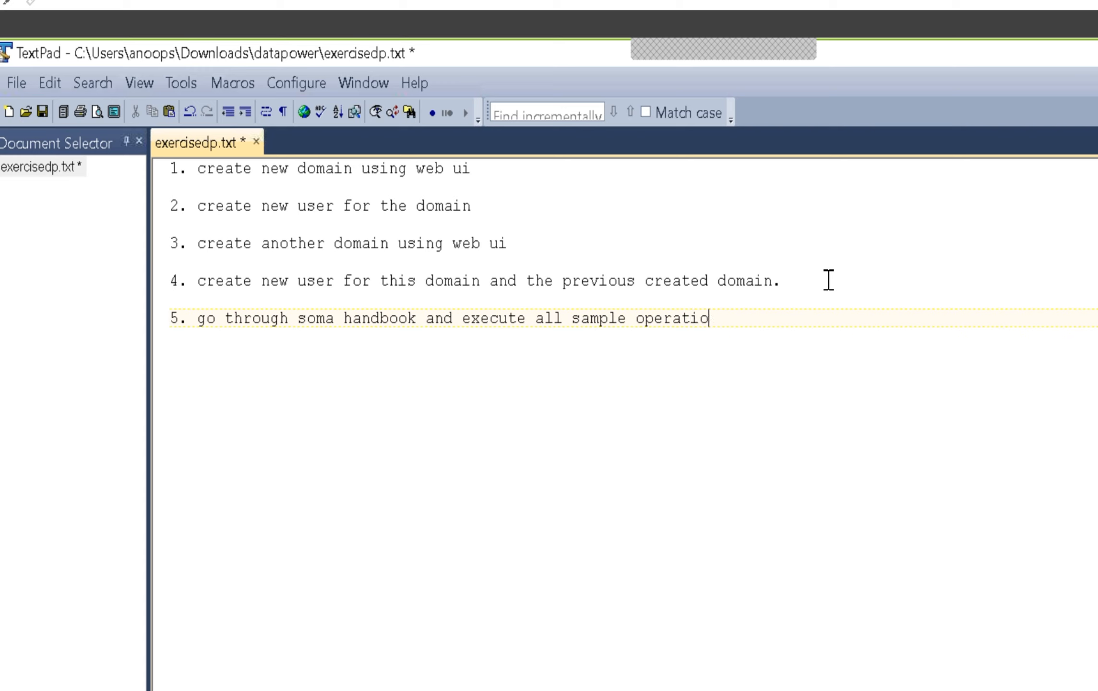
{"action": "type", "text": "ns listed."}
{"action": "key", "text": "ctrl+s"}
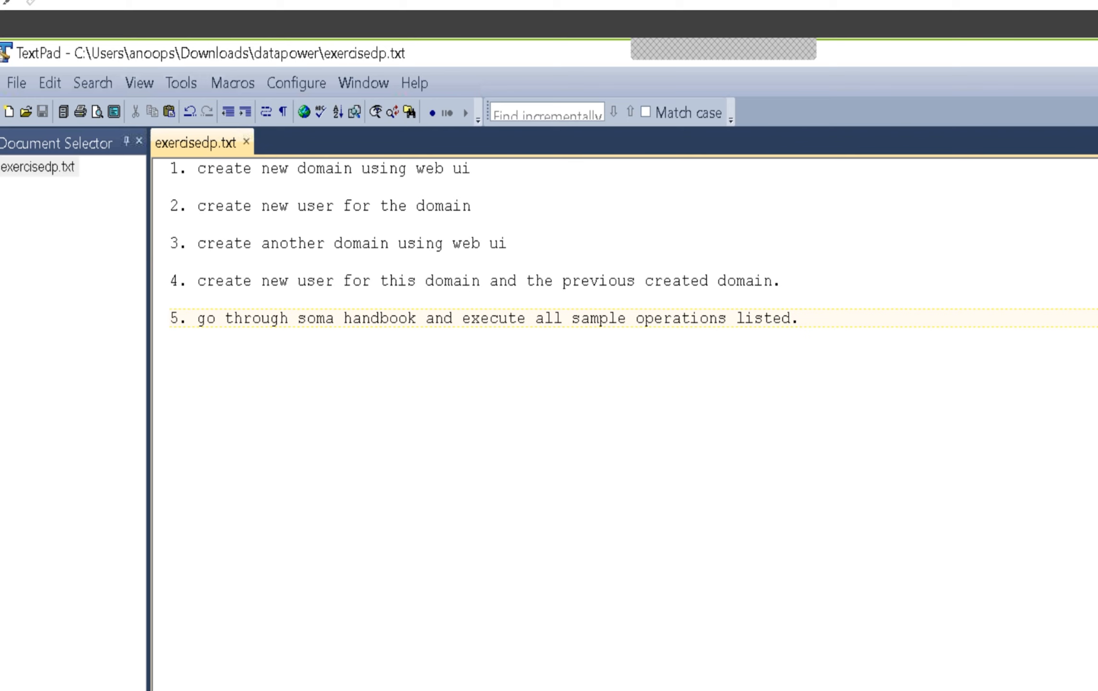
Switch to the DataPower XI52 console in the browser, search for "domain" and try to open Application Domain
{"action": "key", "text": "alt+Tab"}
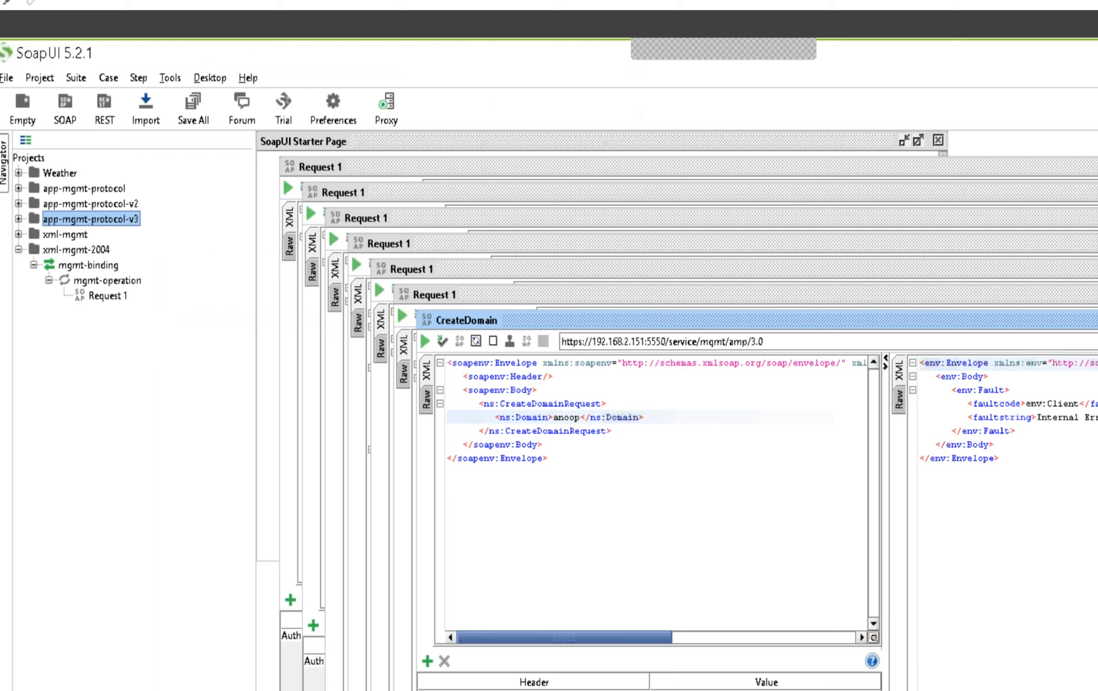
{"action": "key", "text": "alt+Tab"}
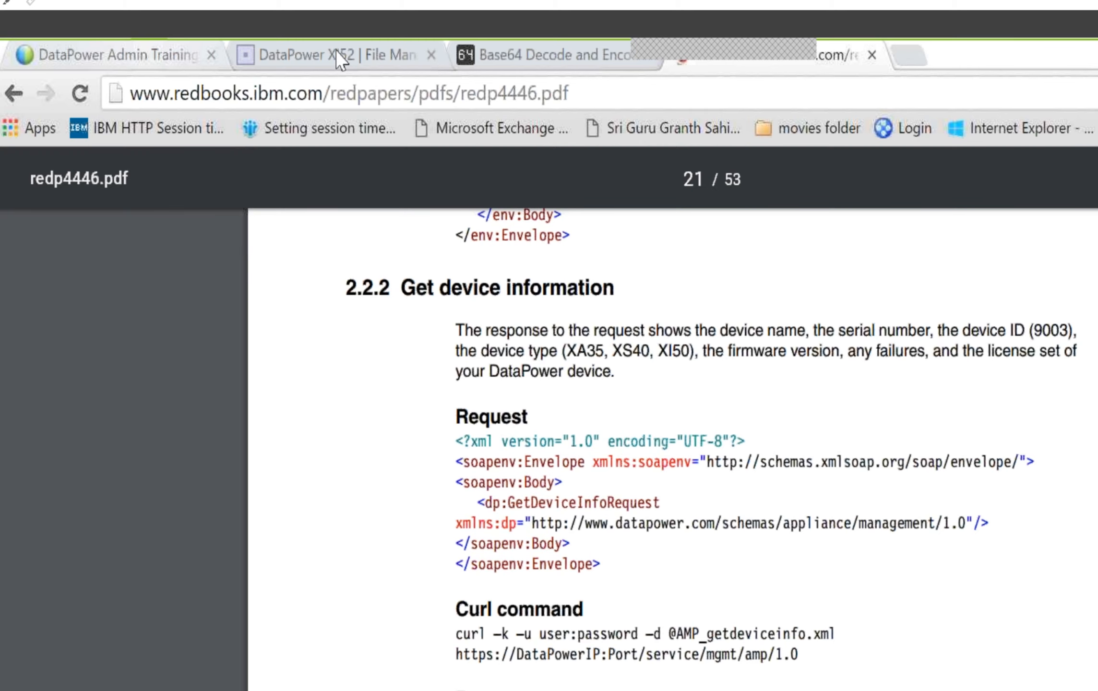
{"action": "left_click", "coordinate": [341, 60]}
{"action": "scroll", "coordinate": [549, 417], "scroll_direction": "up", "scroll_amount": 20}
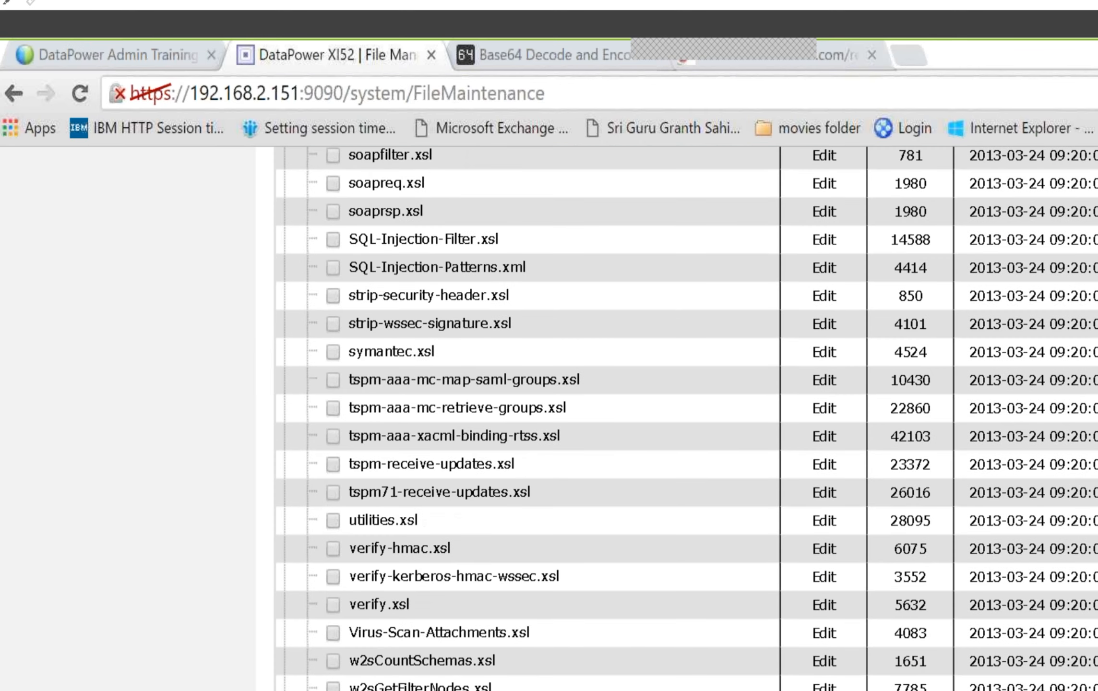
{"action": "left_click", "coordinate": [29, 277]}
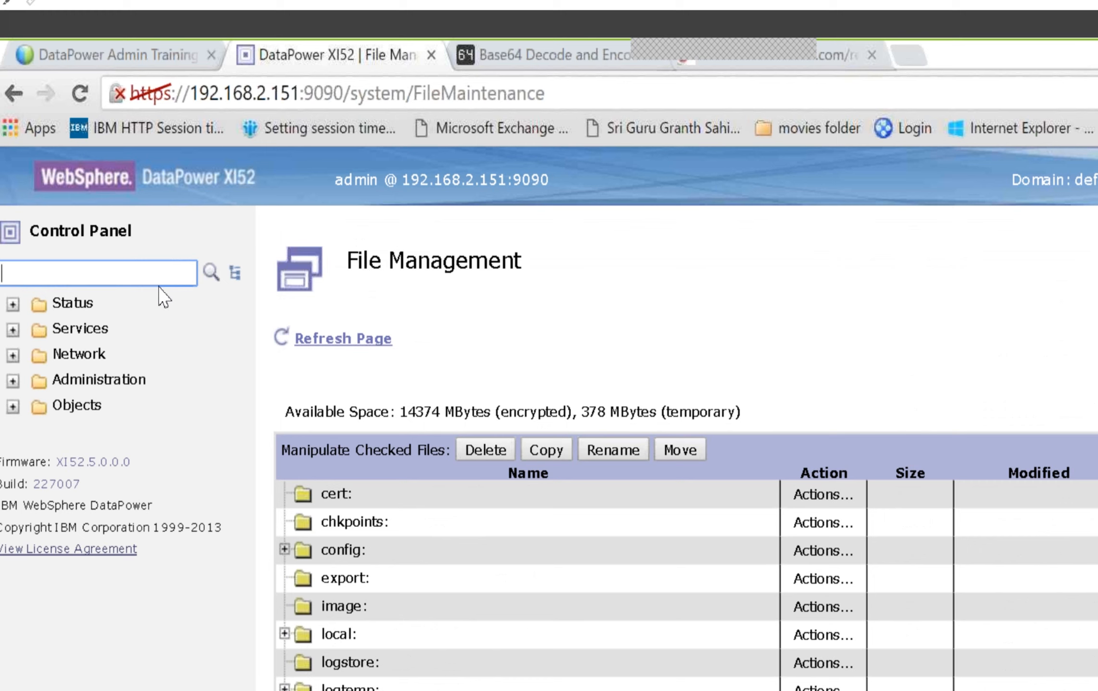
{"action": "type", "text": "doma"}
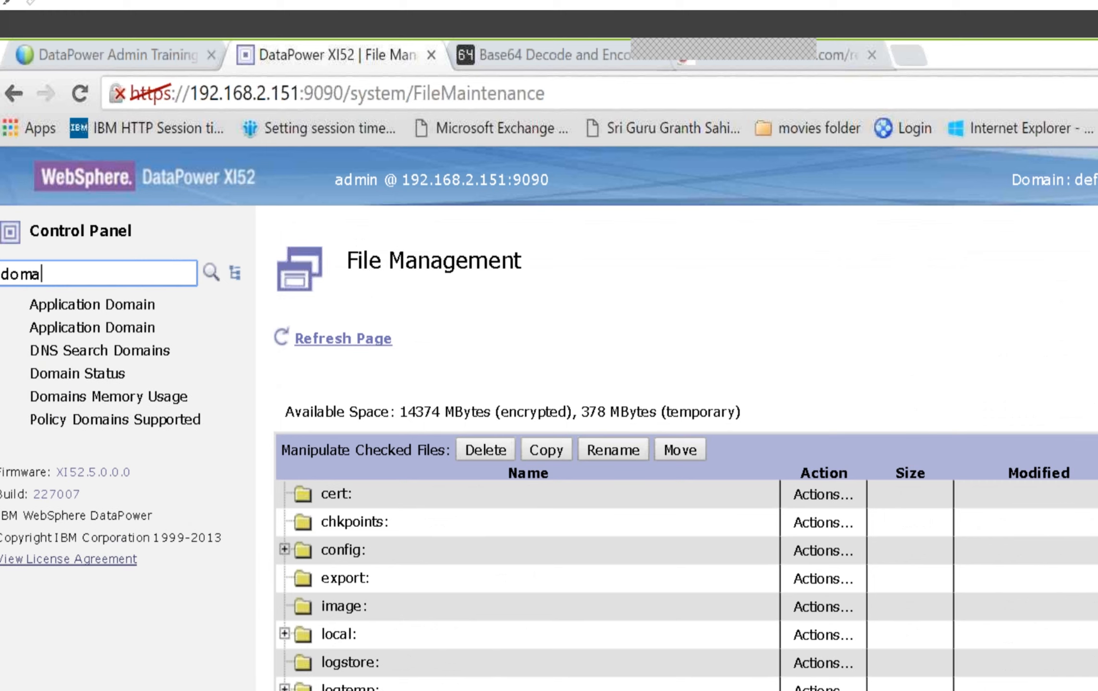
{"action": "type", "text": "in"}
{"action": "left_click", "coordinate": [141, 307]}
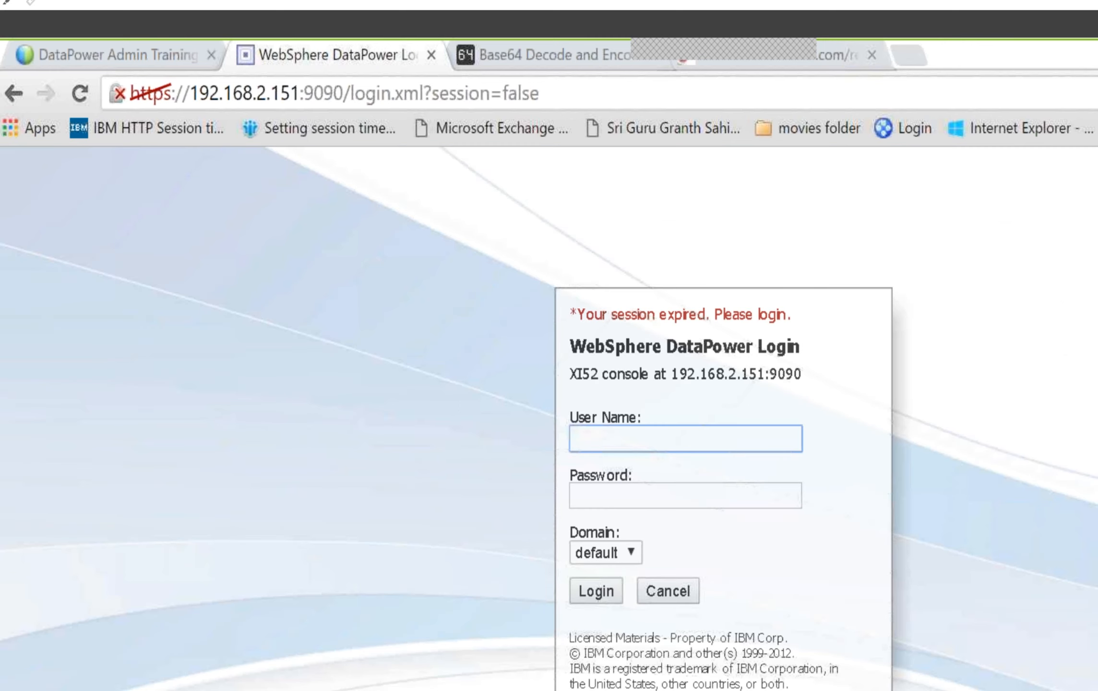
Log in to the default domain of the DataPower console as admin with the account password
{"action": "type", "text": "admin"}
{"action": "key", "text": "Tab"}
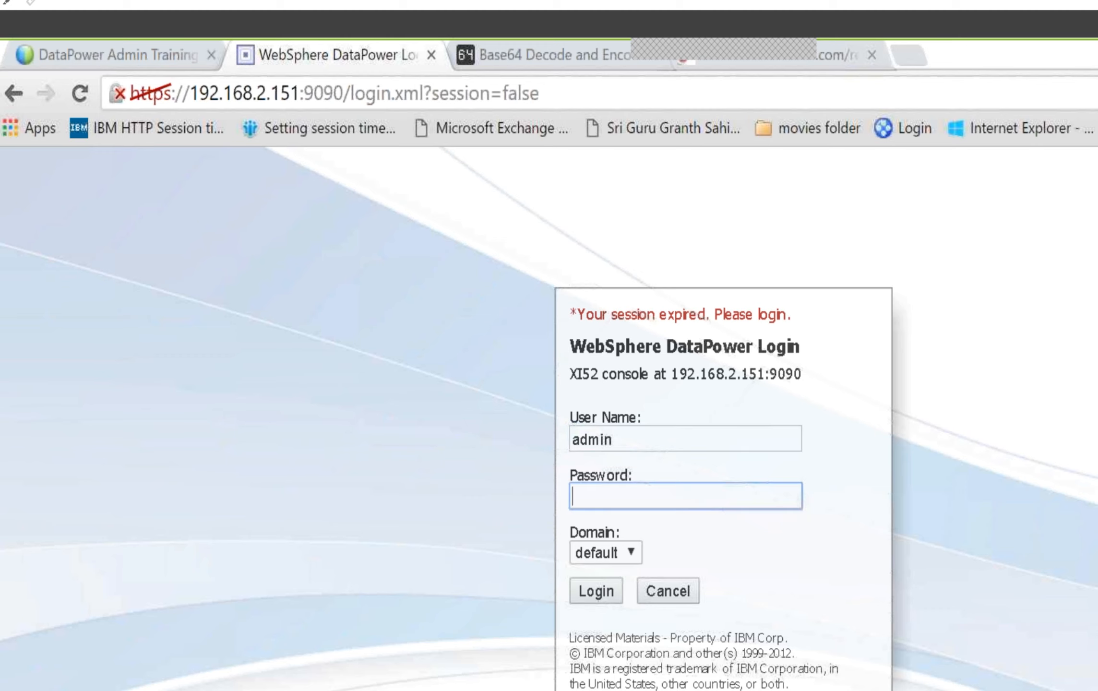
{"action": "type", "text": "••••••••••"}
{"action": "key", "text": "Return"}
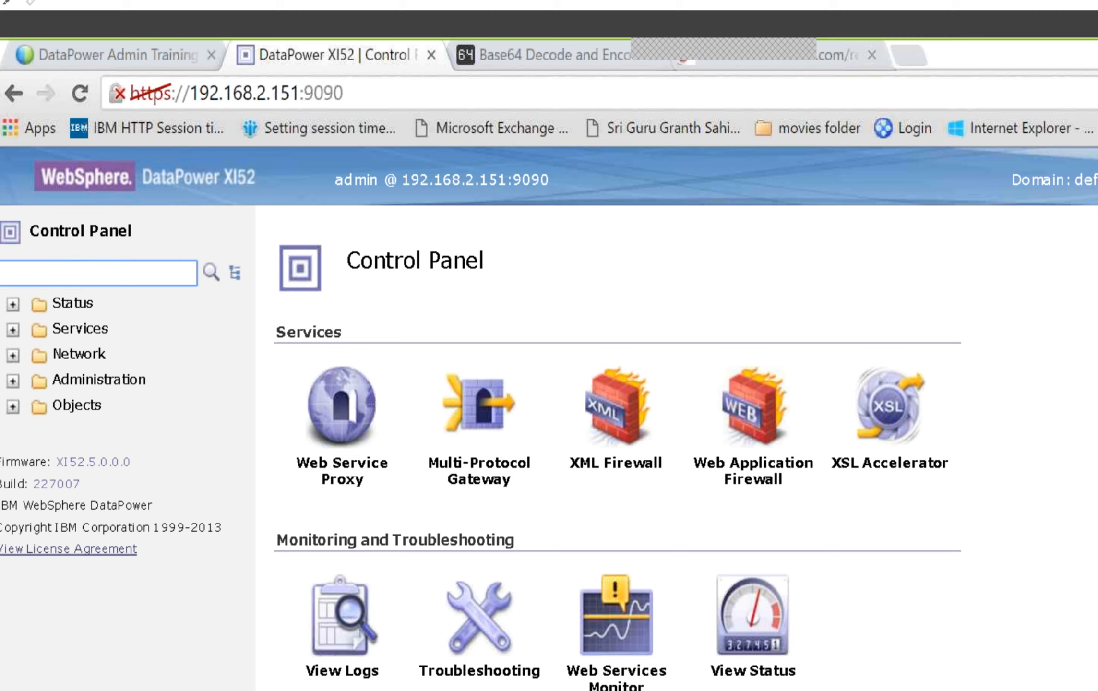
Search the console navigation for "domain" and open the Application Domain configuration list
{"action": "type", "text": "domain"}
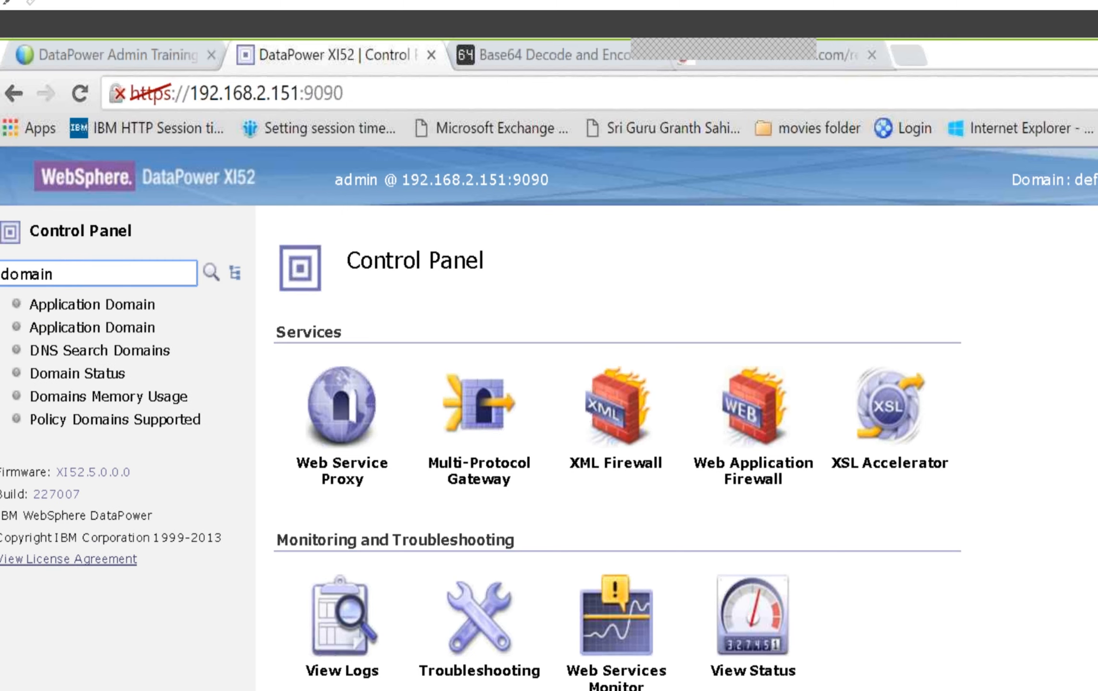
{"action": "left_click", "coordinate": [128, 302]}
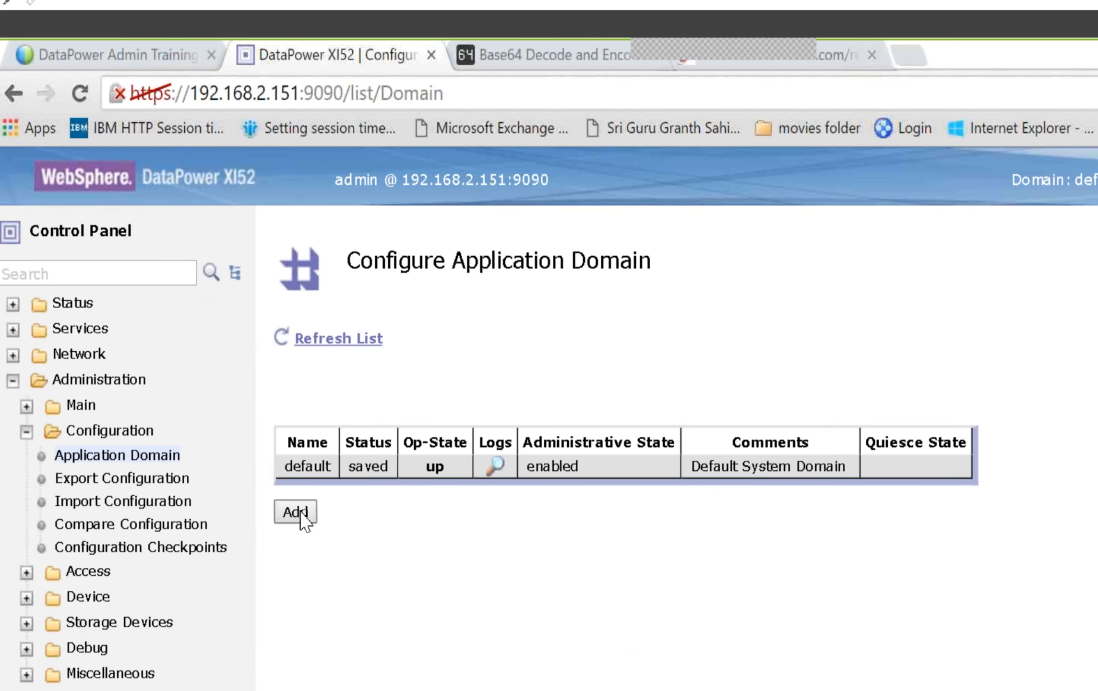
Search the console navigation for "user" to view the user-related pages, and clear the search
{"action": "left_click", "coordinate": [94, 269]}
{"action": "type", "text": "u"}
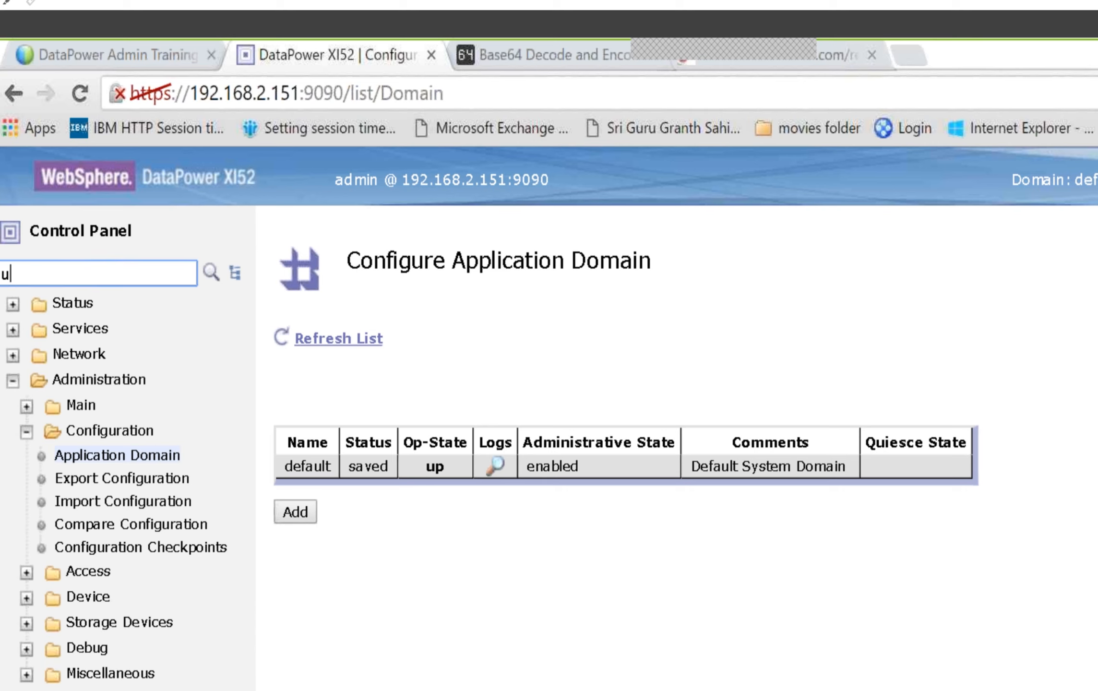
{"action": "type", "text": "ser"}
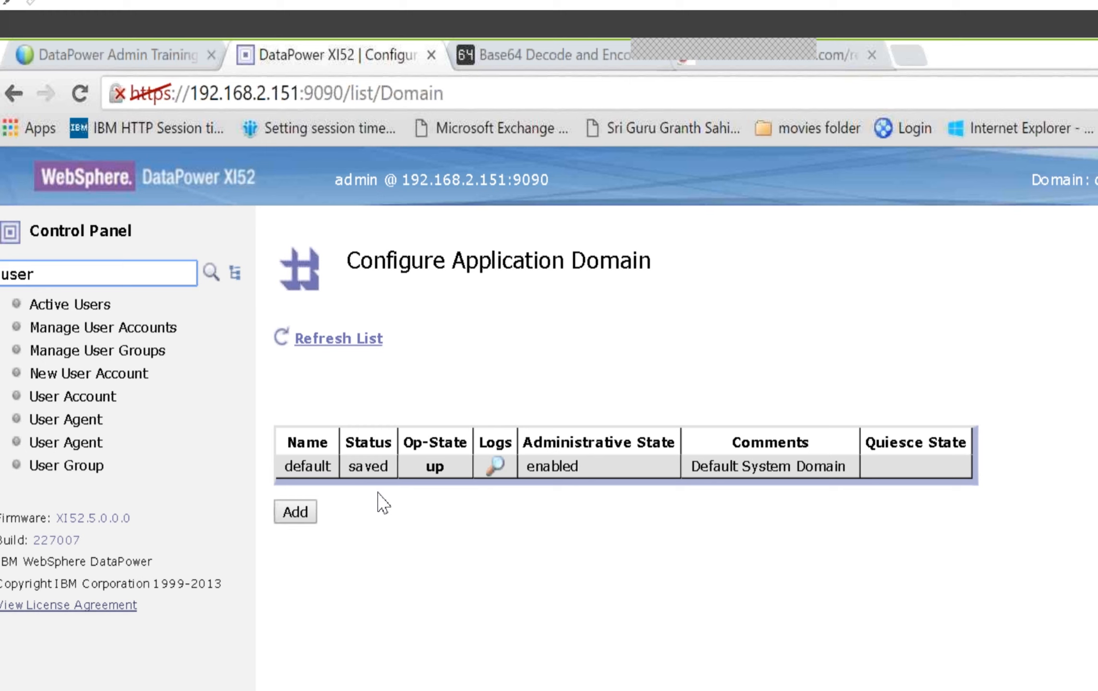
{"action": "key", "text": "BackSpace"}
{"action": "key", "text": "BackSpace"}
{"action": "key", "text": "BackSpace"}
{"action": "key", "text": "BackSpace"}
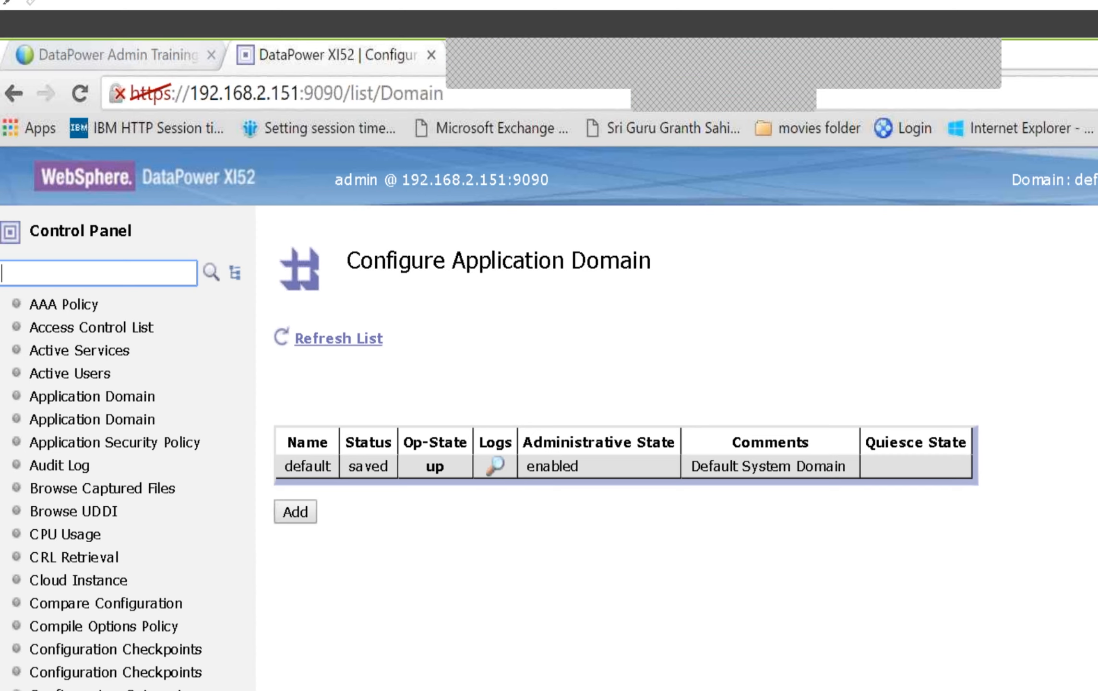
Switch to the DataPower Admin Training WebEx page in the browser
{"action": "left_click", "coordinate": [161, 54]}
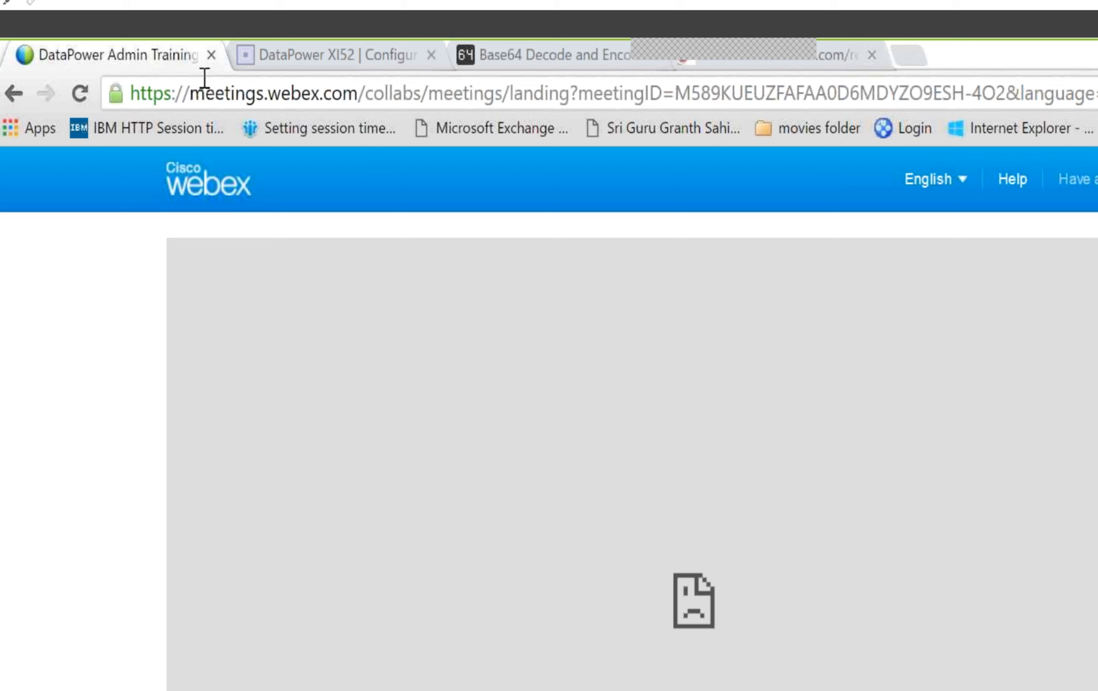